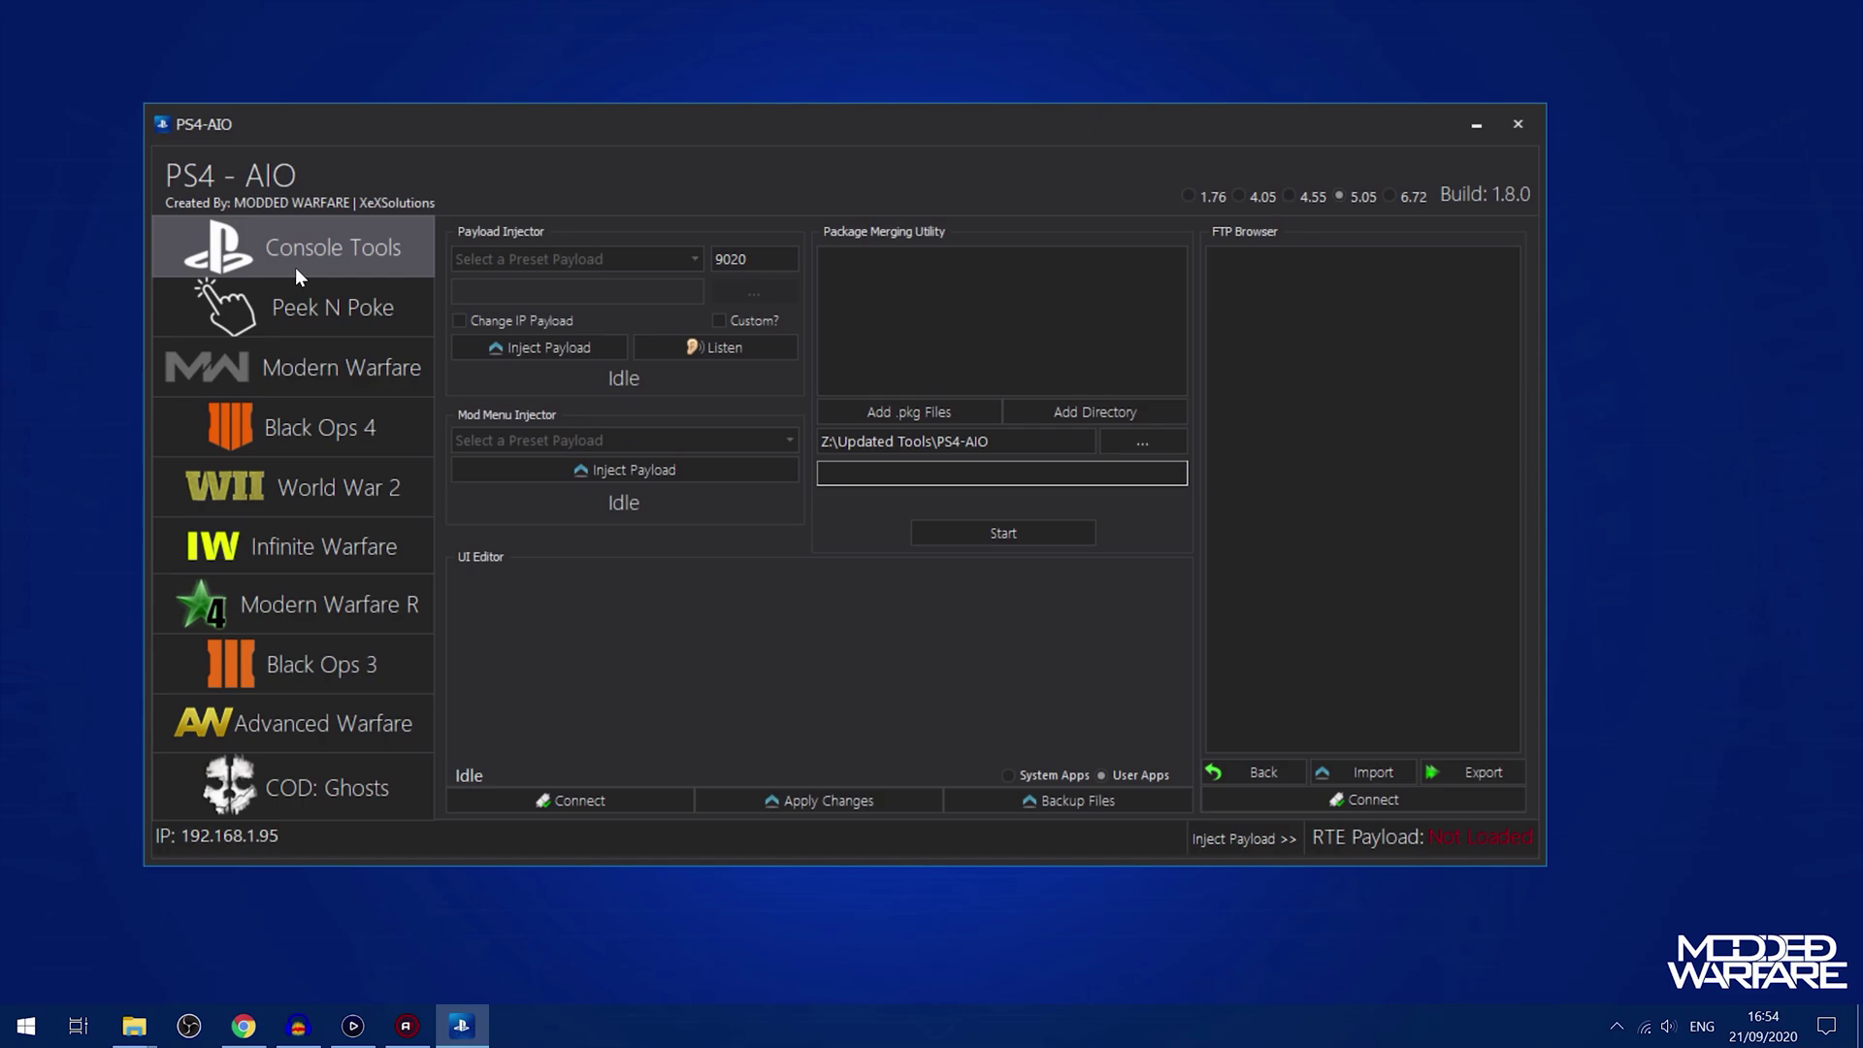
# Step: Go from the Modern Warfare page to the Black Ops 4 Client Mods page
pyautogui.click(284, 359)
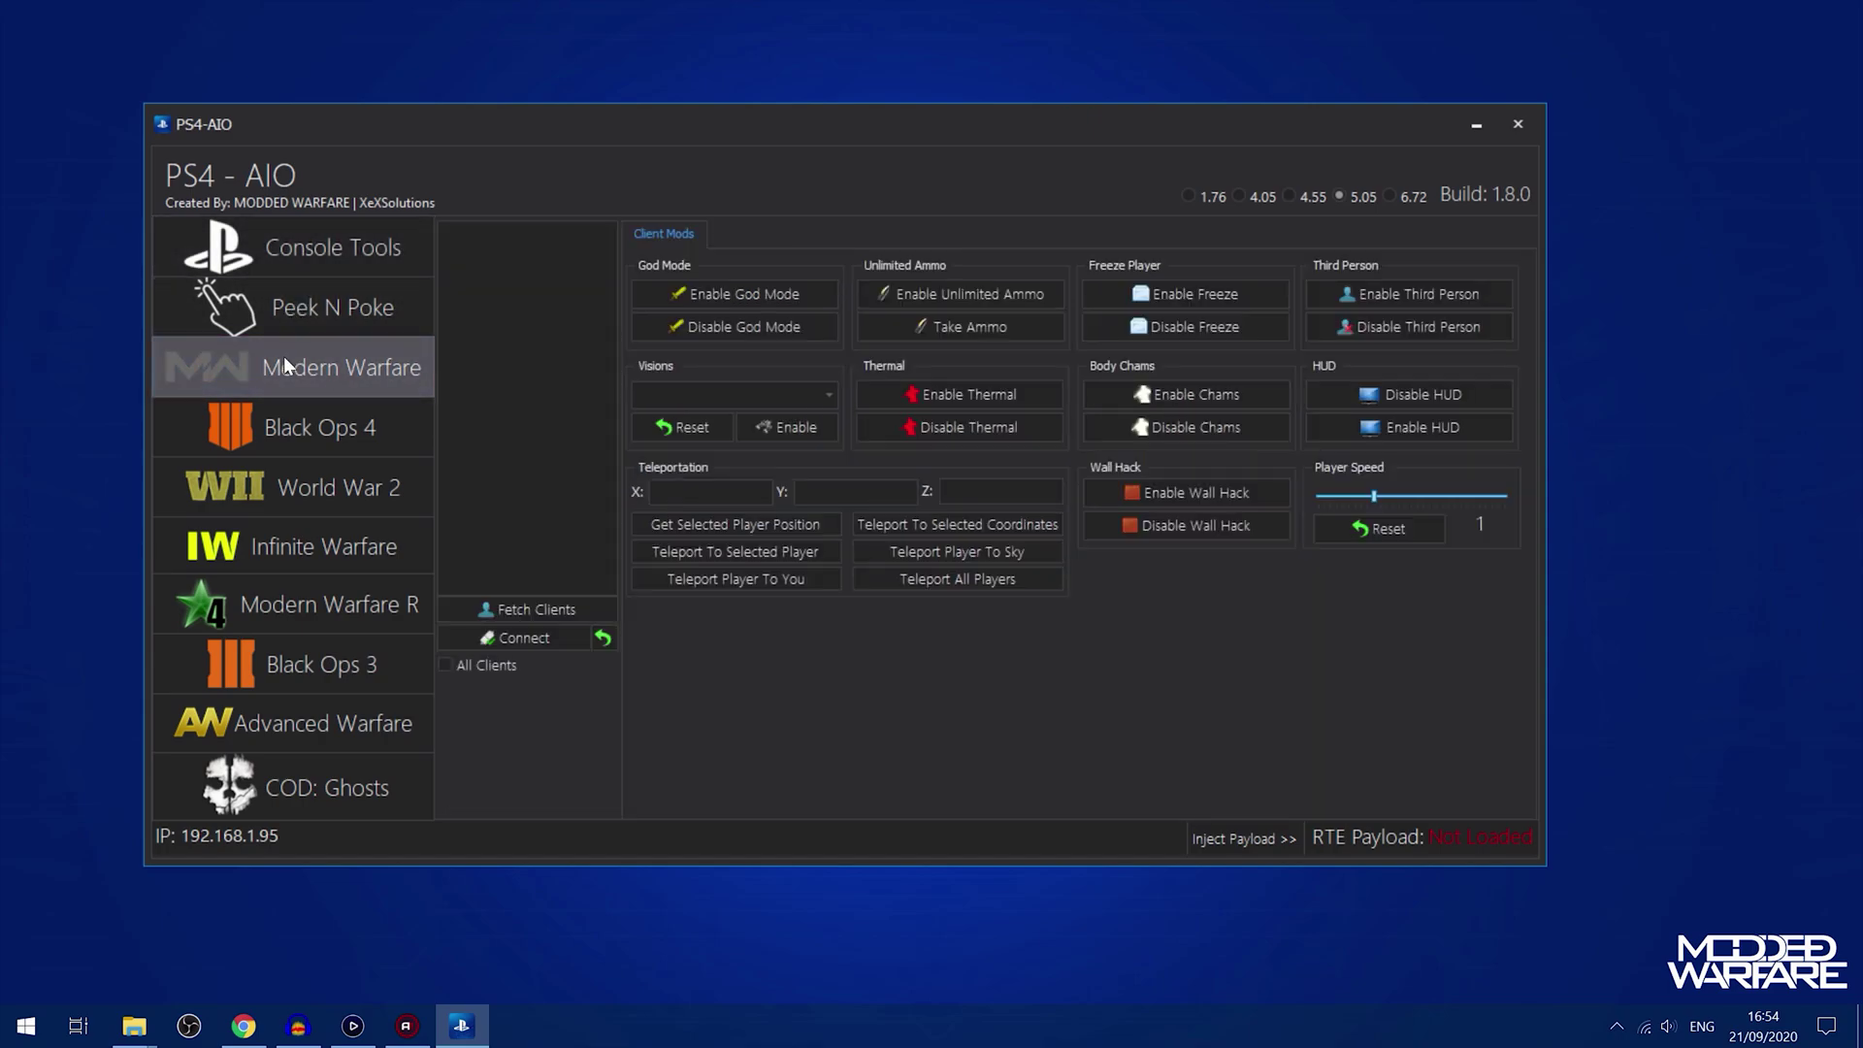
pyautogui.click(313, 417)
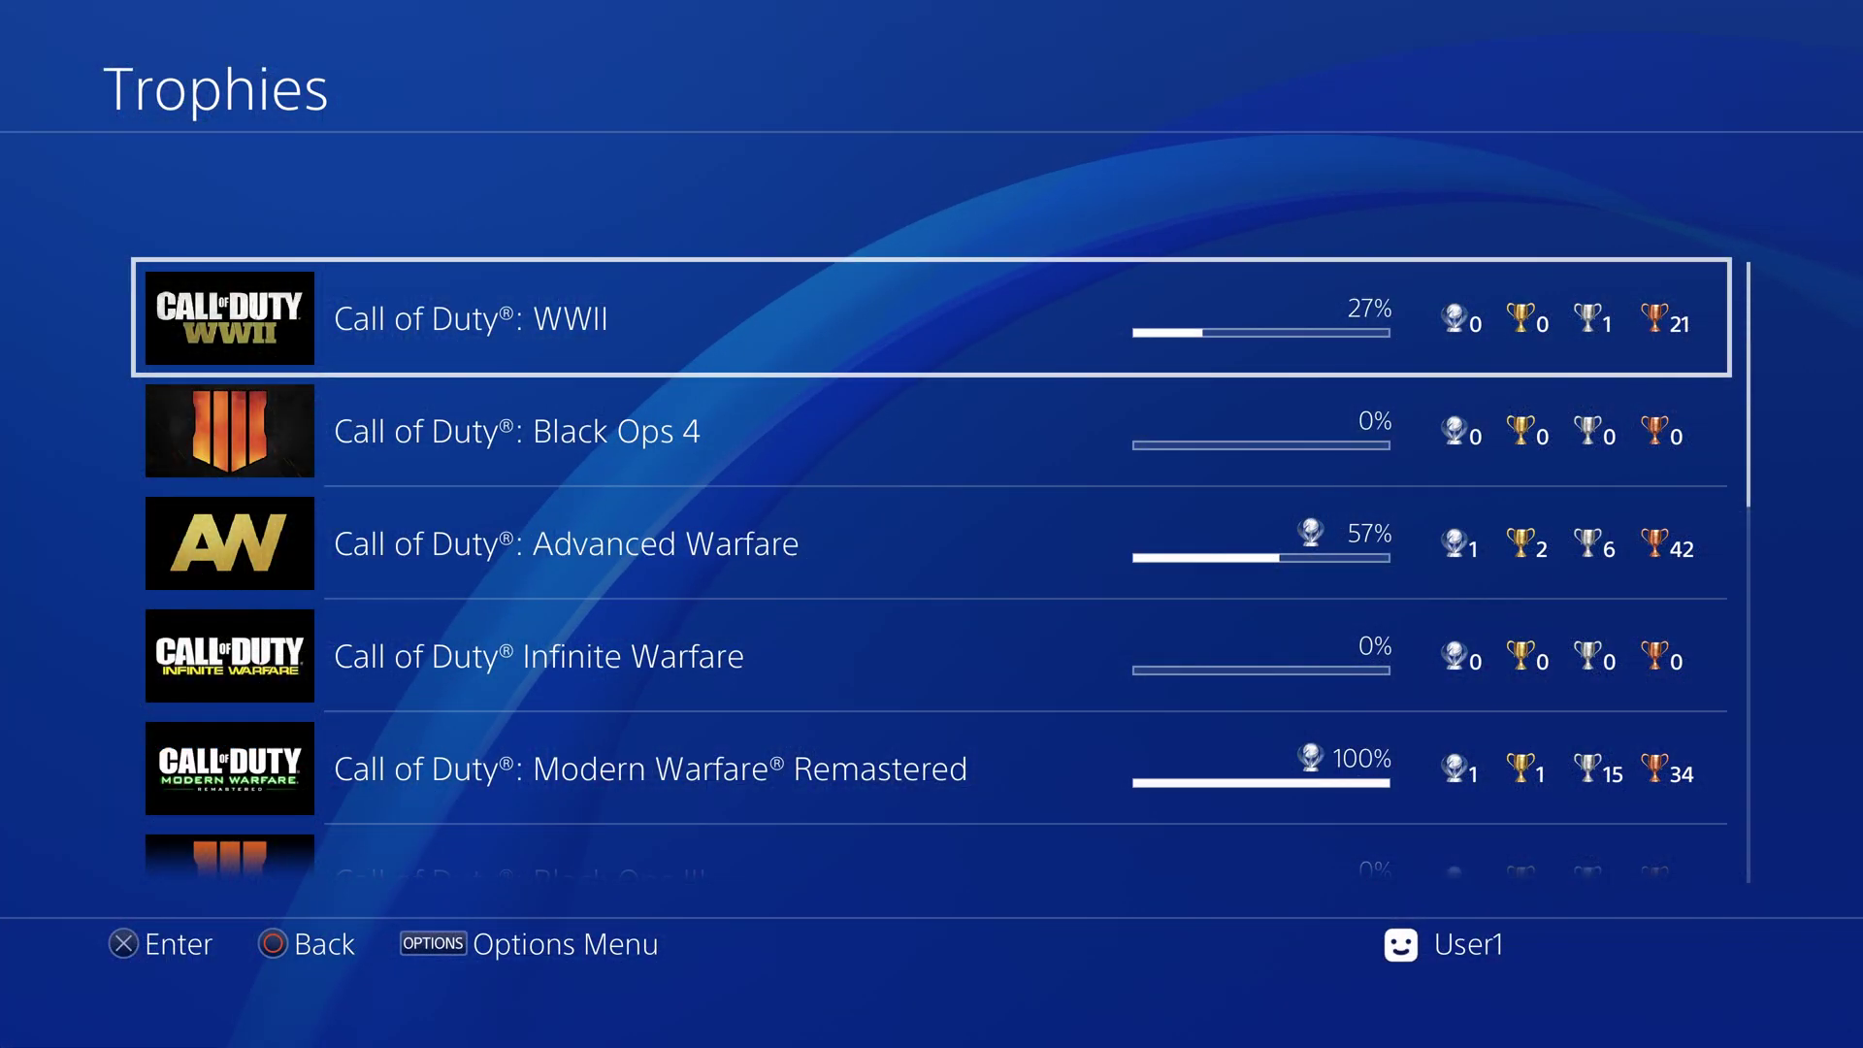
# Step: Browse the earned trophies for Modern Warfare Remastered
pyautogui.press('Down')
pyautogui.press('Down')
pyautogui.press('Down')
pyautogui.press('Down')
pyautogui.press('Down')
pyautogui.press('Up')
pyautogui.press('Return')
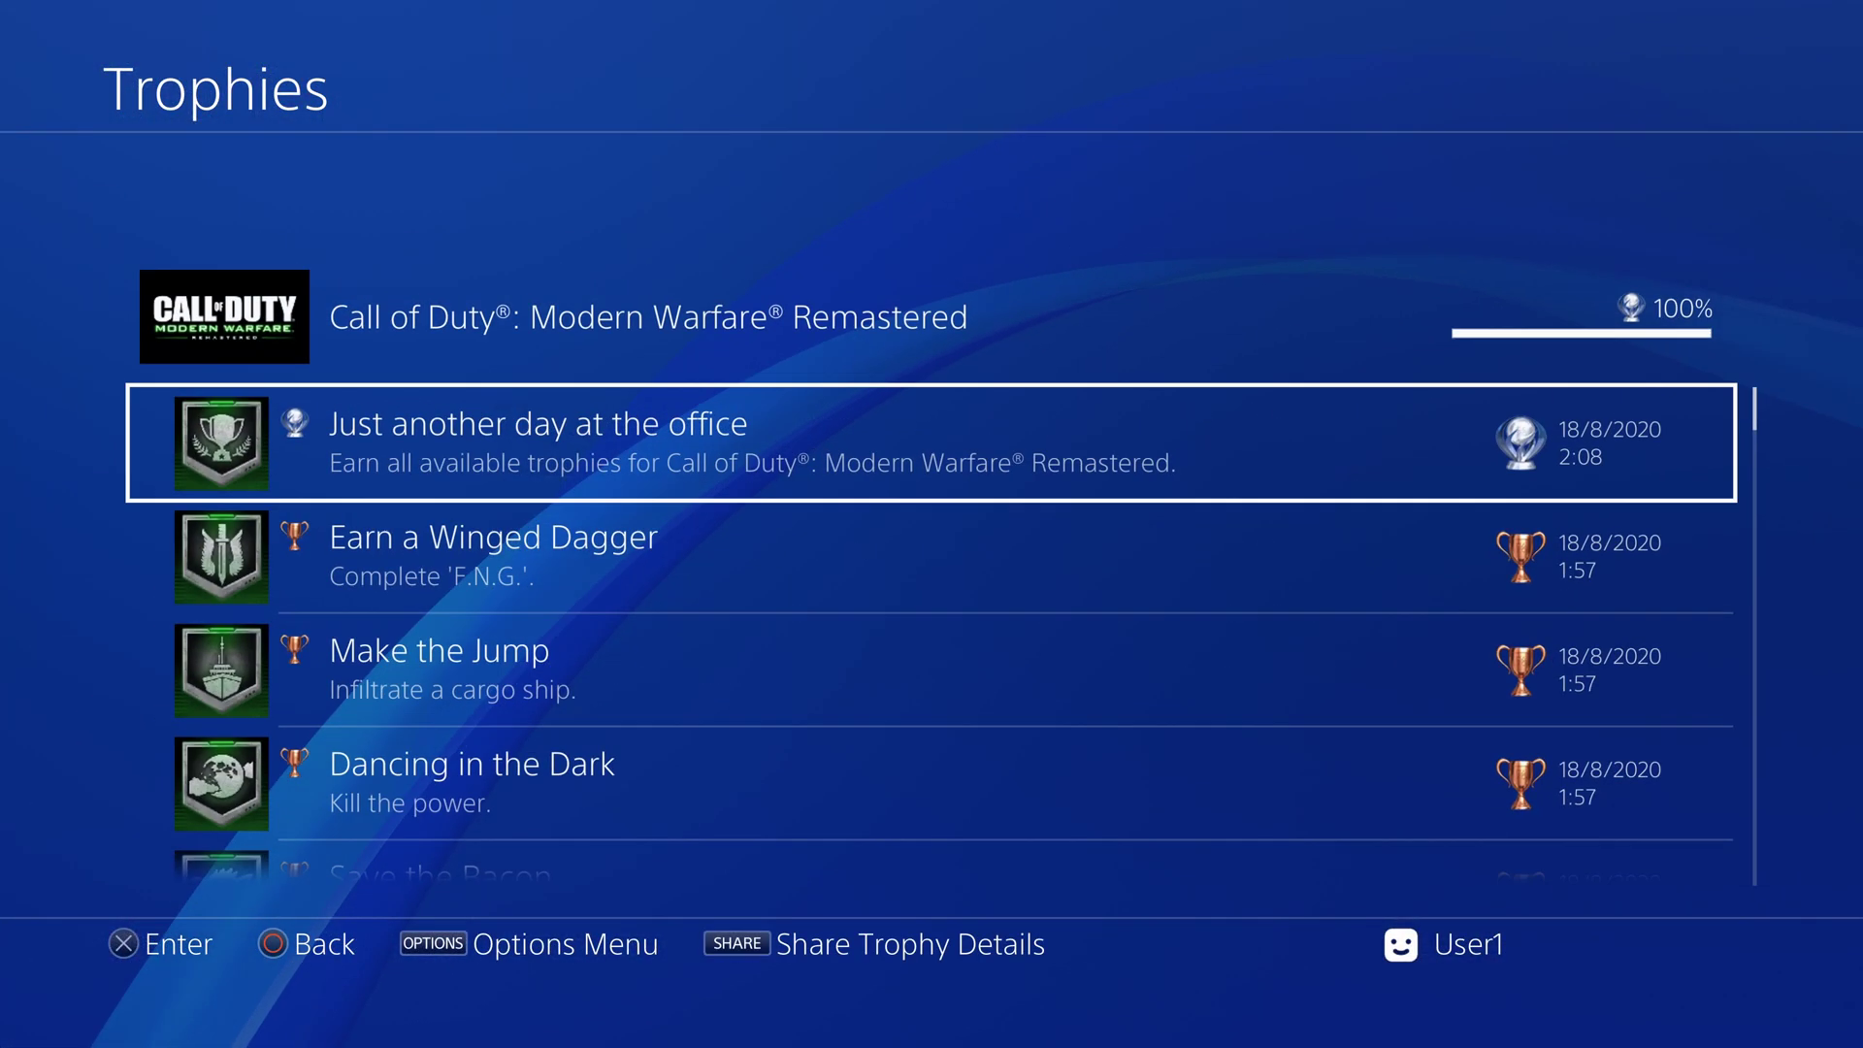
pyautogui.press('Down')
pyautogui.press('Down')
pyautogui.press('Down')
pyautogui.press('Down')
pyautogui.press('Down')
pyautogui.press('Down')
pyautogui.press('Down')
pyautogui.press('Down')
pyautogui.press('Down')
pyautogui.press('Down')
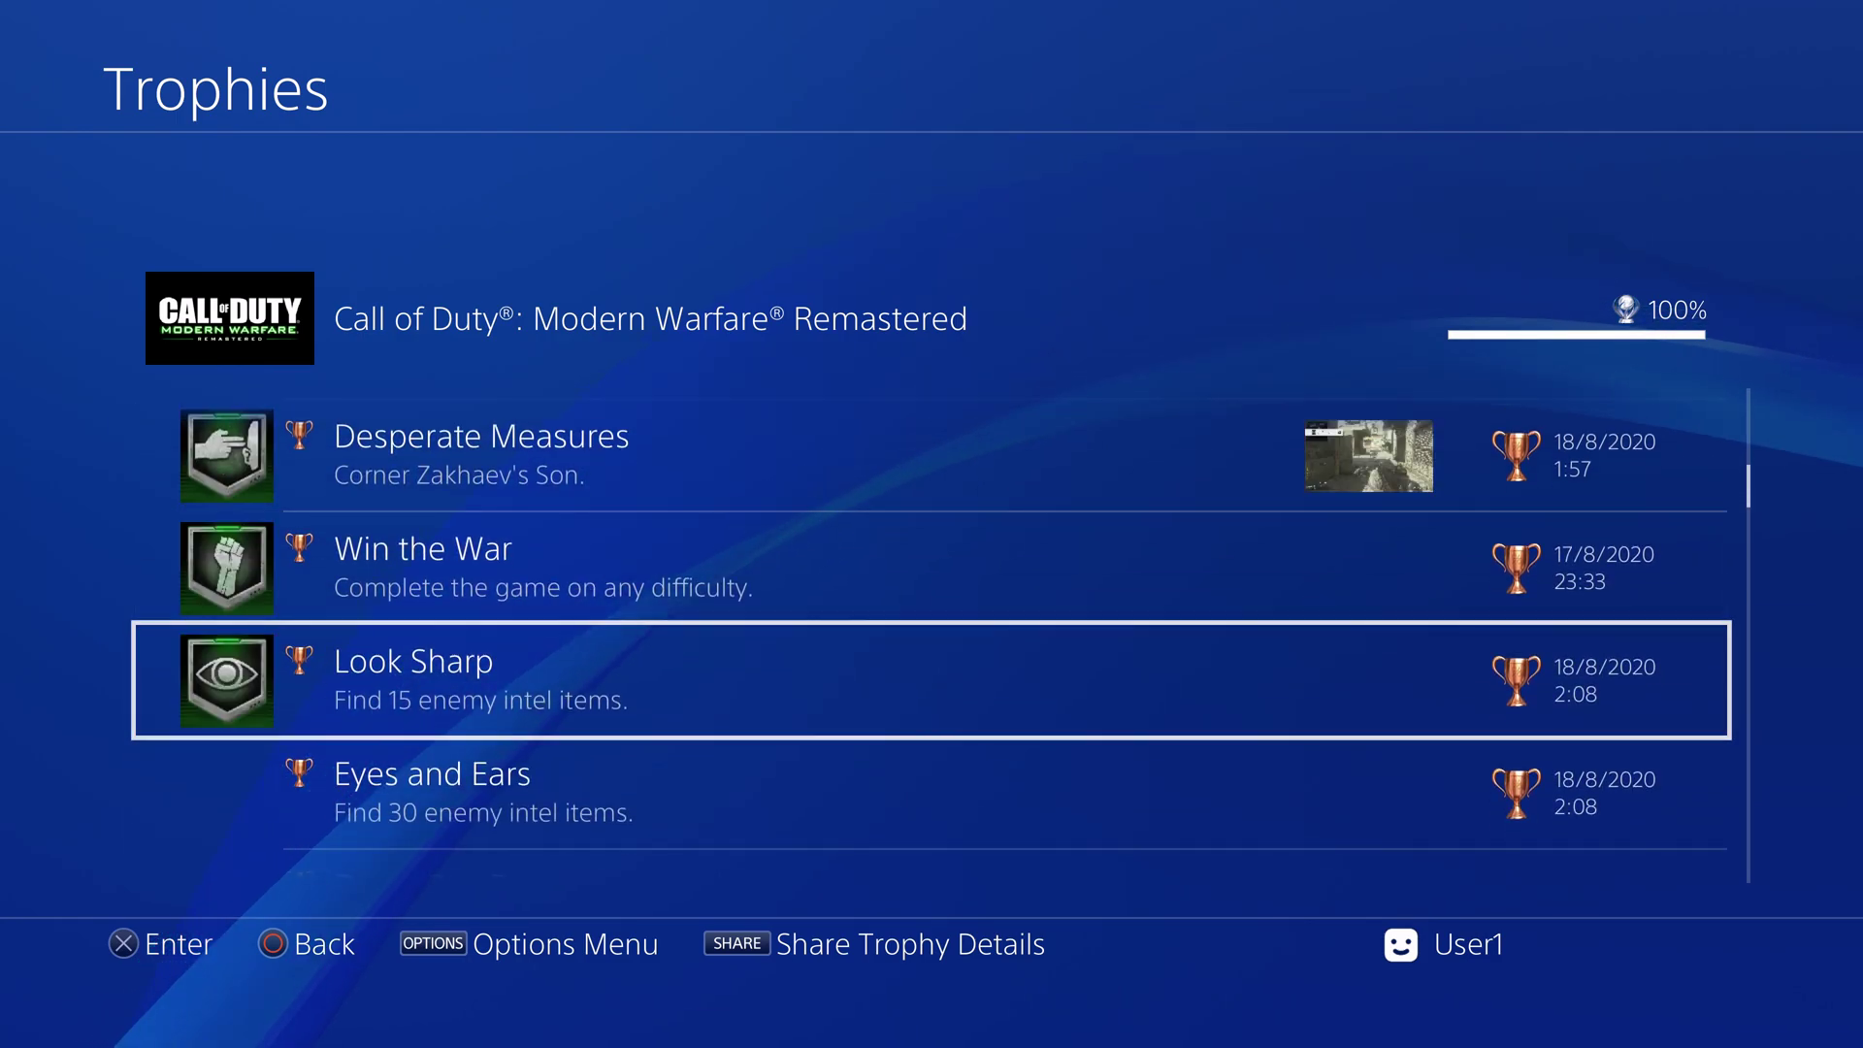
pyautogui.press('Down')
pyautogui.press('Down')
pyautogui.press('Down')
pyautogui.press('Down')
pyautogui.press('Down')
pyautogui.press('Down')
pyautogui.press('Down')
pyautogui.press('Down')
pyautogui.press('Down')
pyautogui.press('Down')
pyautogui.press('Down')
pyautogui.press('Down')
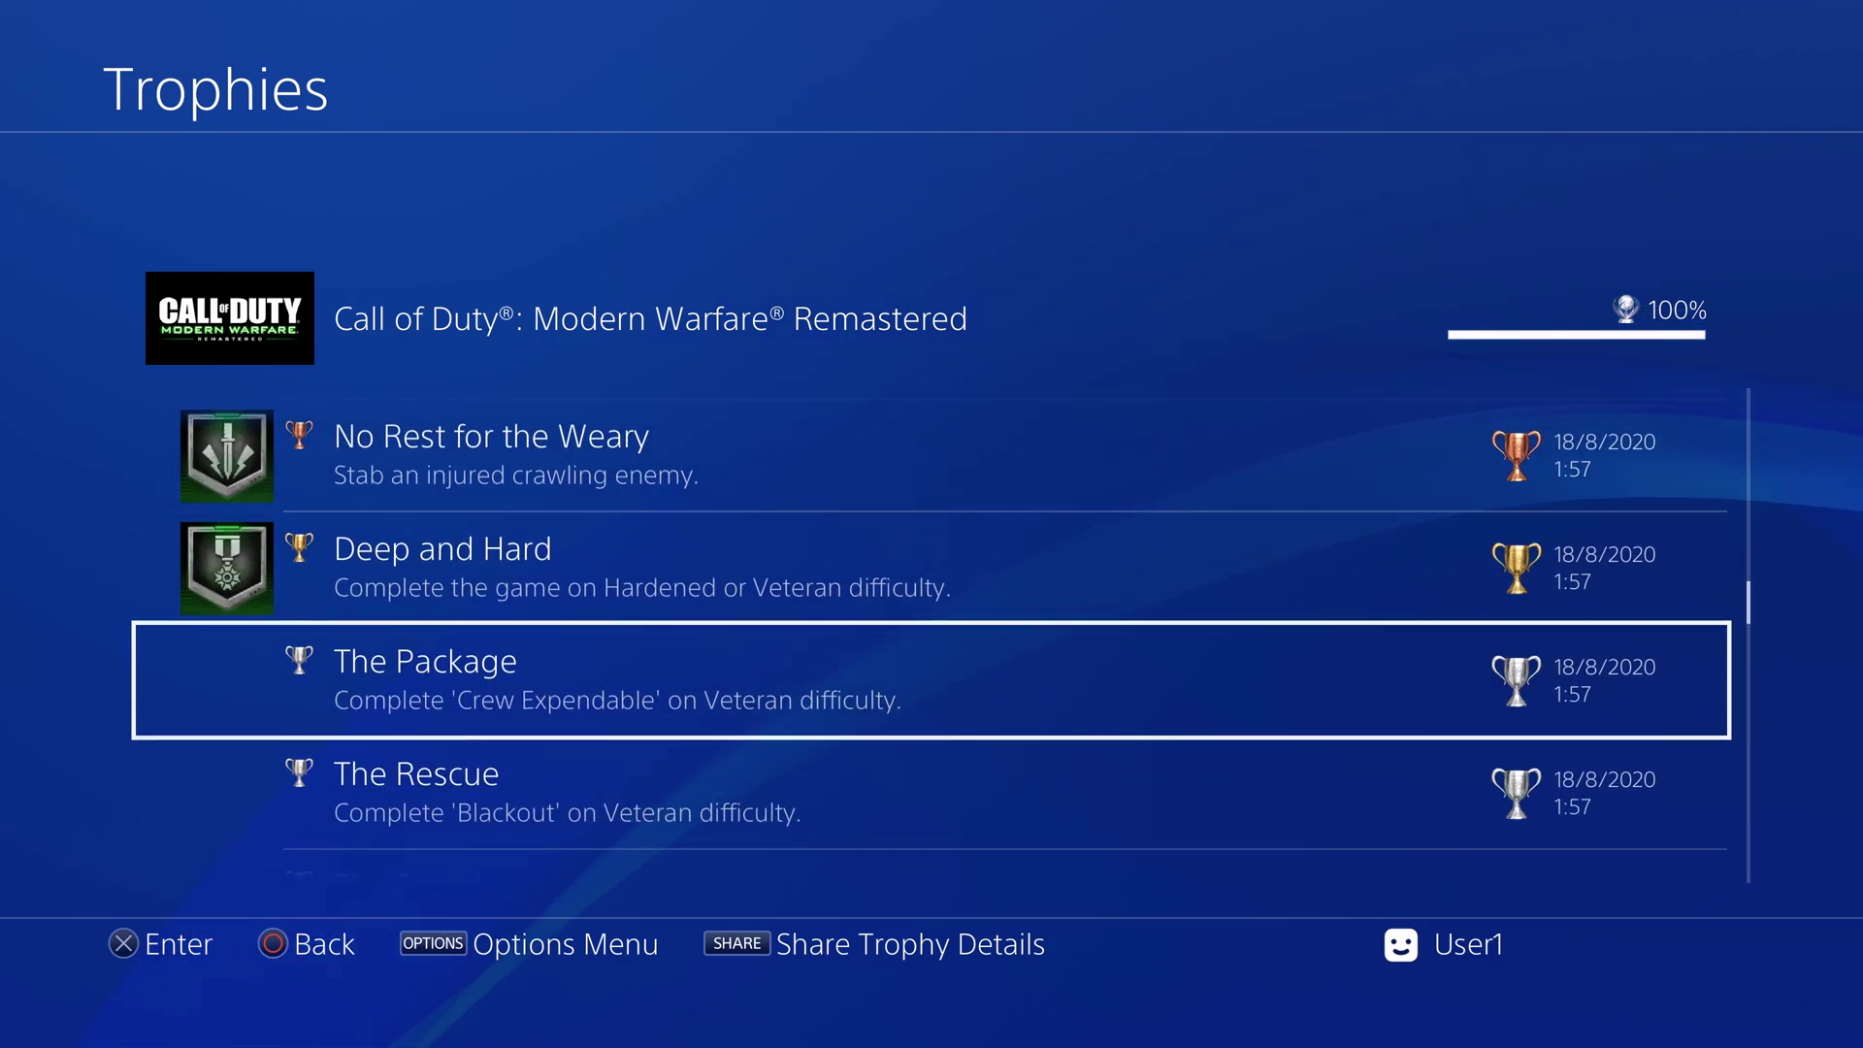
pyautogui.press('Down')
pyautogui.press('Down')
pyautogui.press('Down')
pyautogui.press('Down')
pyautogui.press('Down')
pyautogui.press('Down')
pyautogui.press('Down')
pyautogui.press('Down')
pyautogui.press('Down')
pyautogui.press('Down')
pyautogui.press('Down')
pyautogui.press('Down')
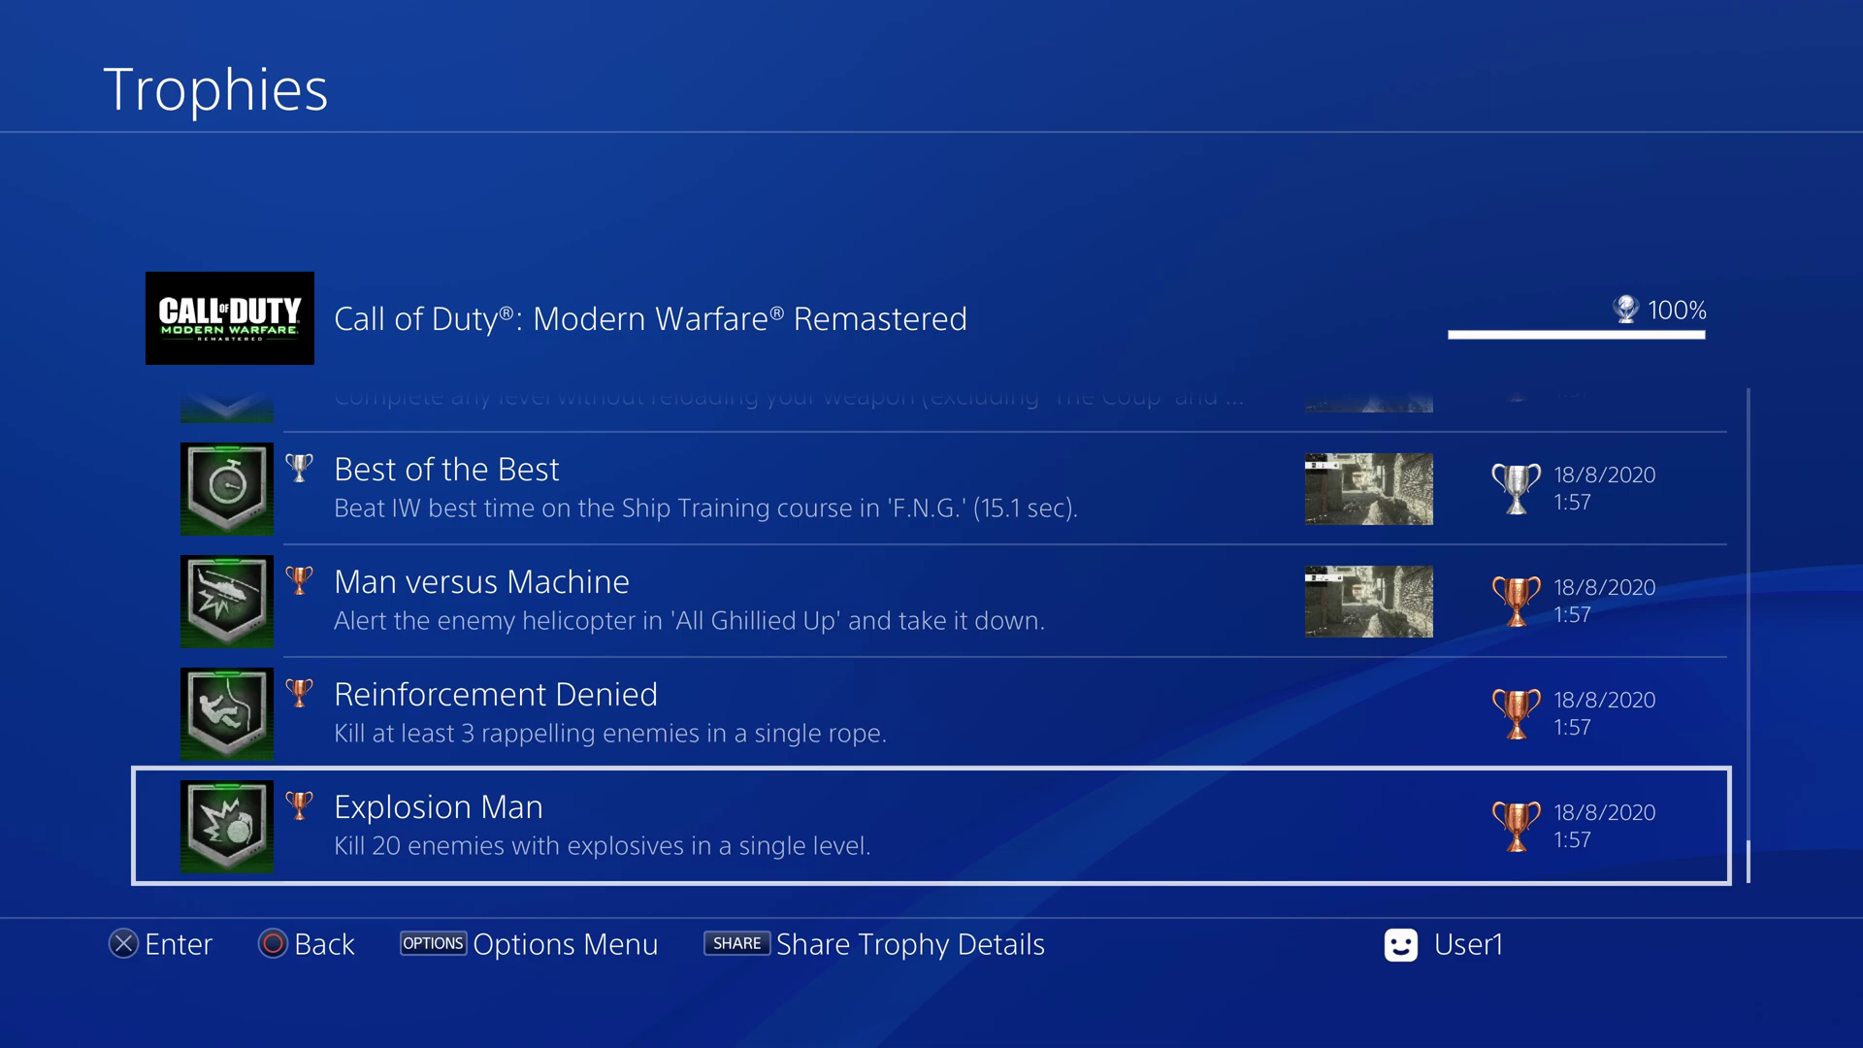
pyautogui.press('Escape')
# Step: Browse the Advanced Warfare trophy list, then the WWII trophy list
pyautogui.press('Up')
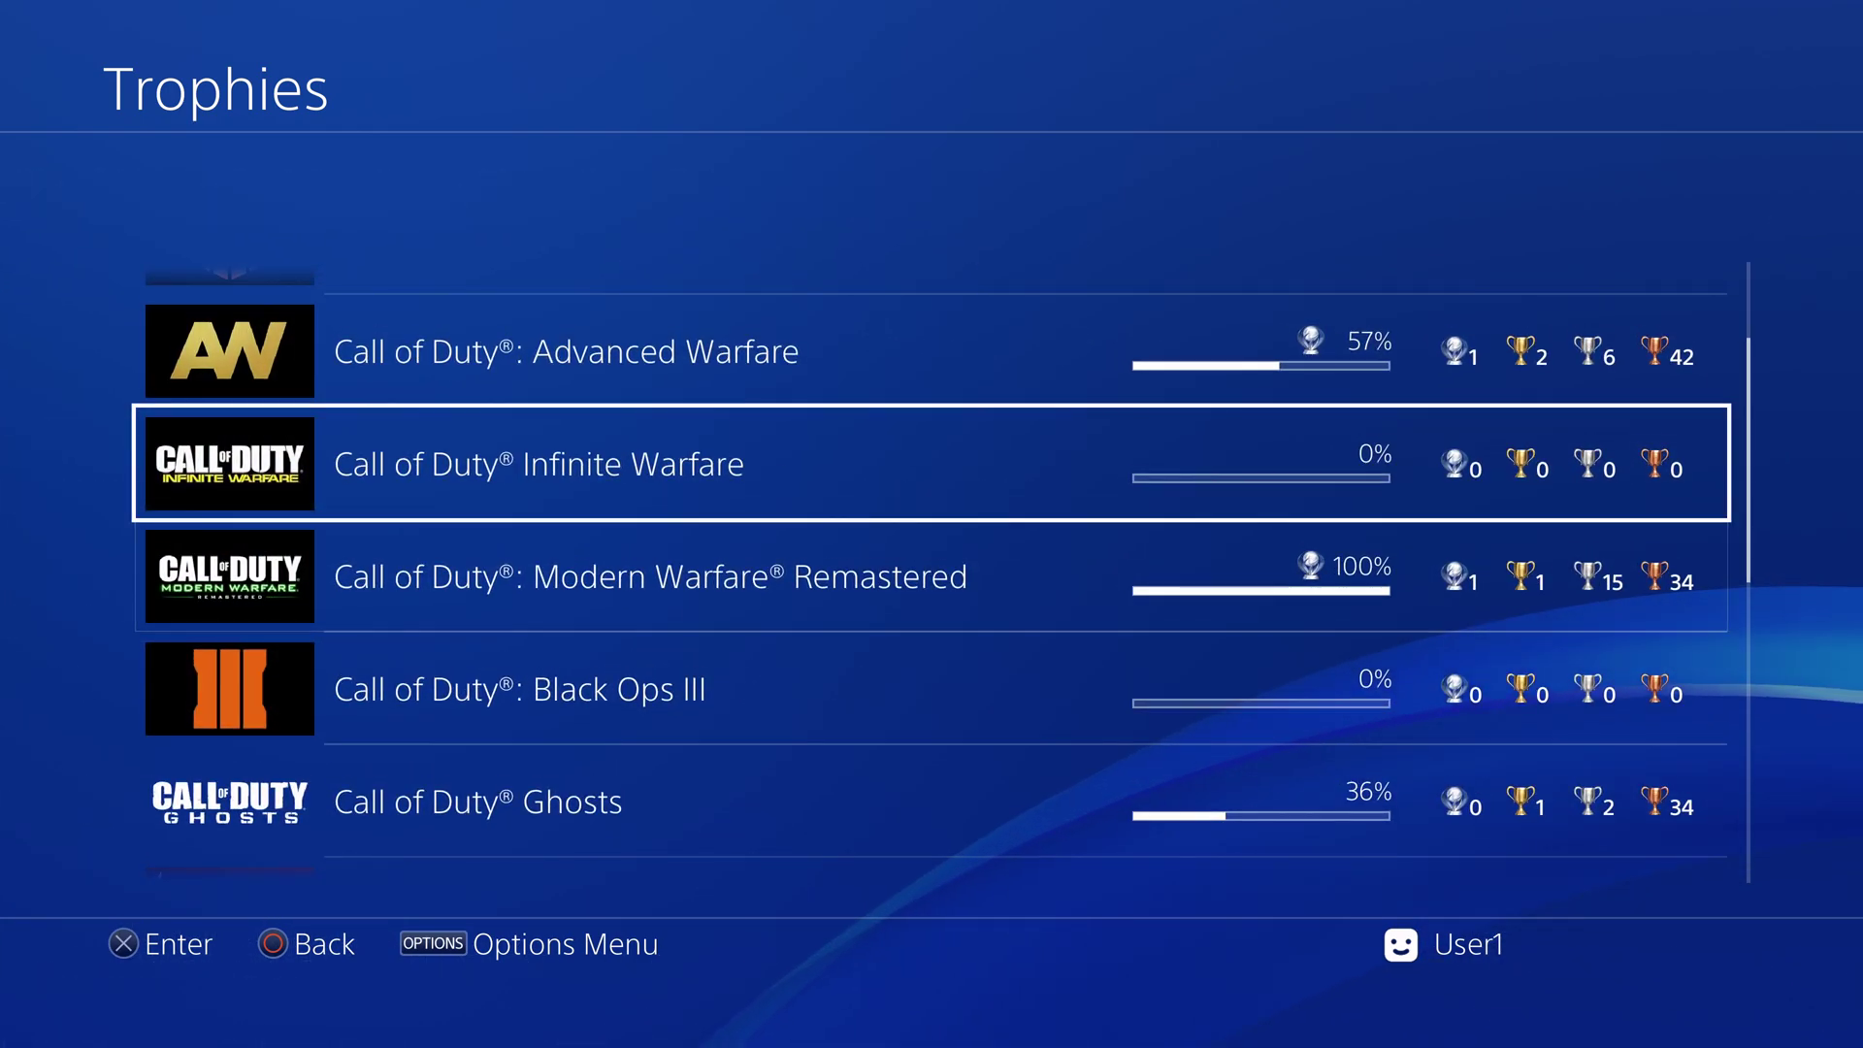
pyautogui.press('Up')
pyautogui.press('Return')
pyautogui.press('Return')
pyautogui.press('Down')
pyautogui.press('Down')
pyautogui.press('Down')
pyautogui.press('Down')
pyautogui.press('Down')
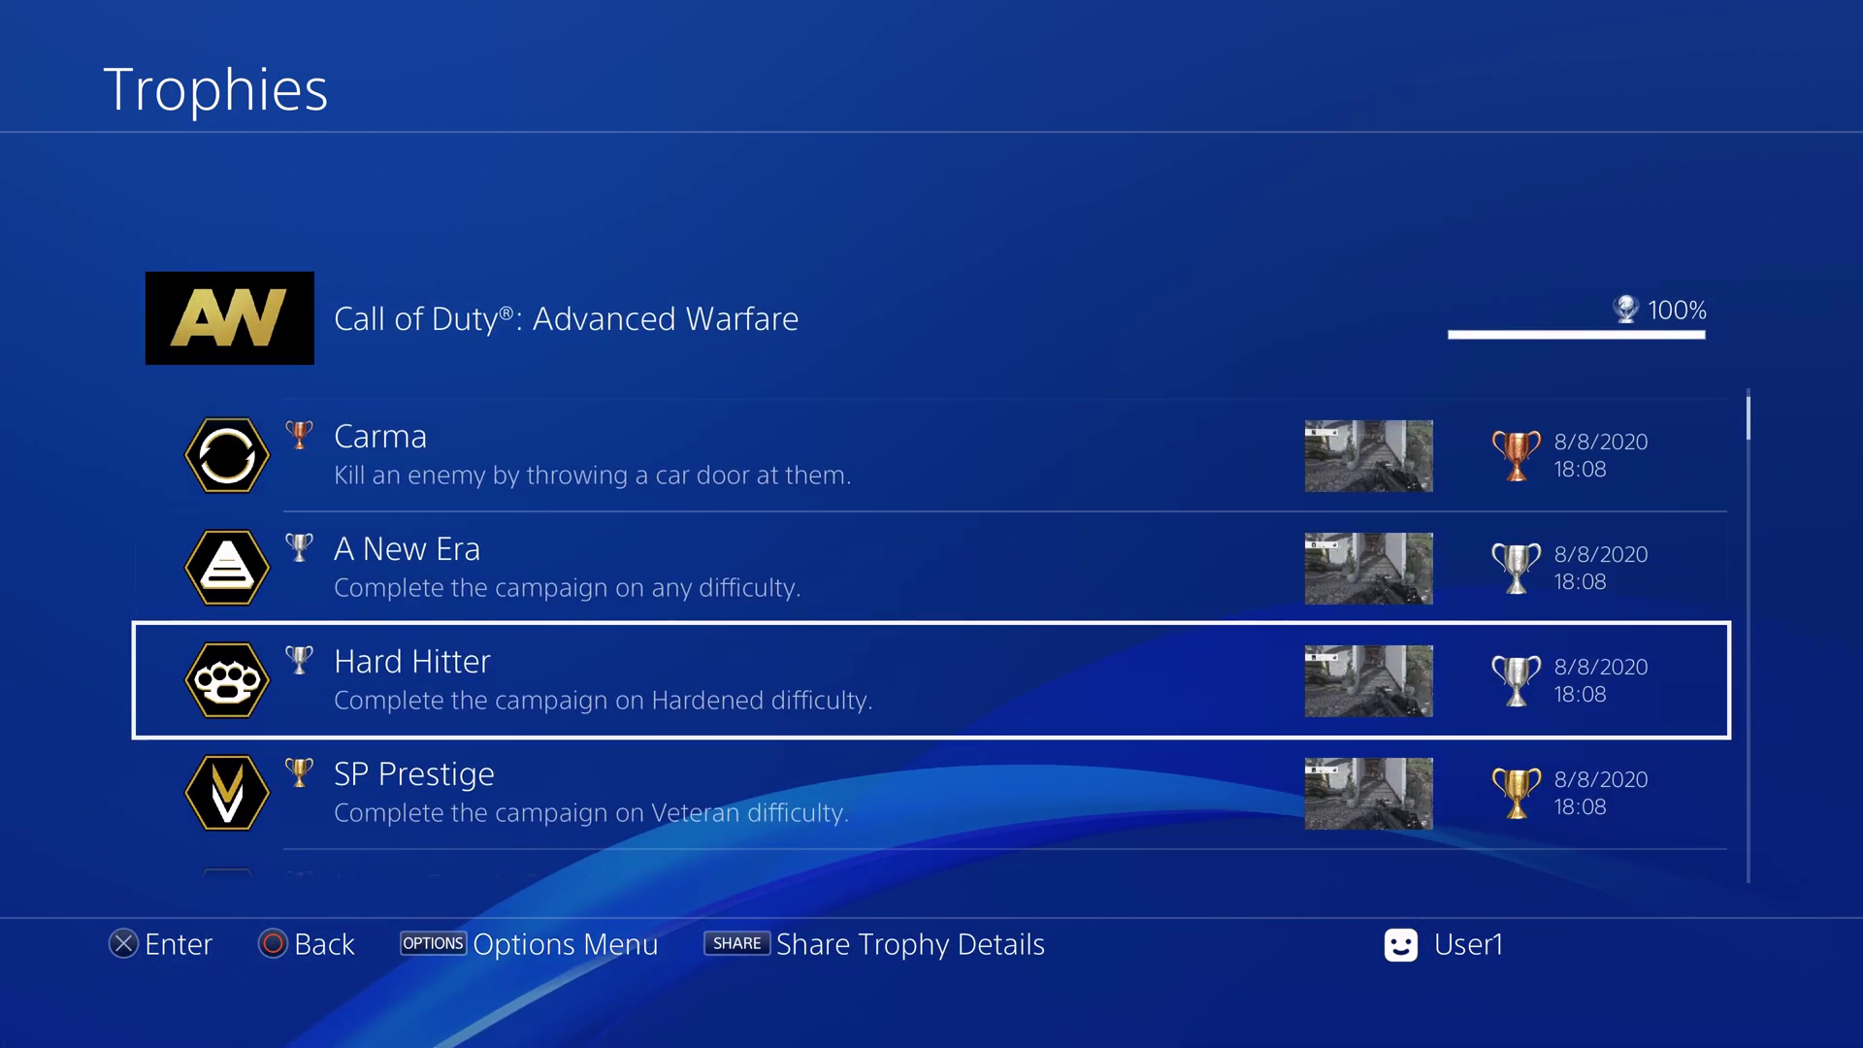
pyautogui.press('Down')
pyautogui.press('Down')
pyautogui.press('Down')
pyautogui.press('Down')
pyautogui.press('Down')
pyautogui.press('Down')
pyautogui.press('Down')
pyautogui.press('Down')
pyautogui.press('Down')
pyautogui.press('Down')
pyautogui.press('Down')
pyautogui.press('Down')
pyautogui.press('Down')
pyautogui.press('Down')
pyautogui.press('Down')
pyautogui.press('Down')
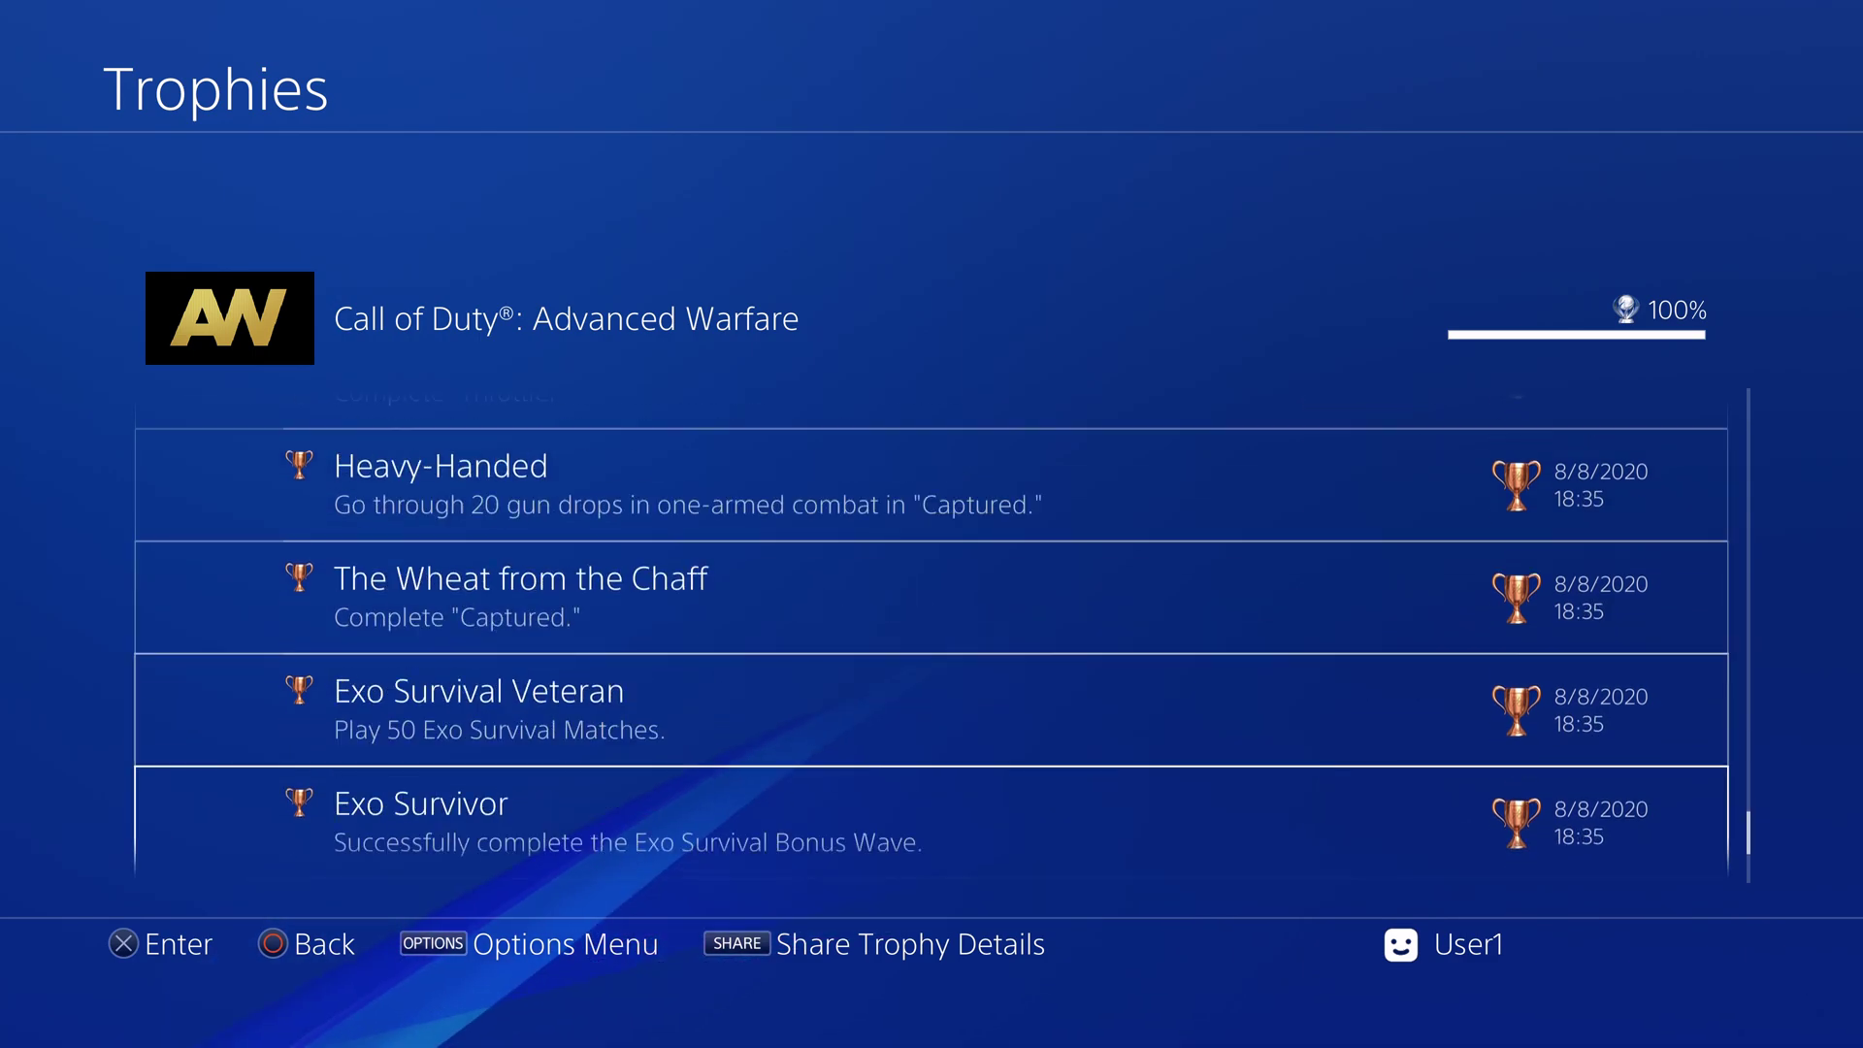
pyautogui.press('Up')
pyautogui.press('Up')
pyautogui.press('Up')
pyautogui.press('Up')
pyautogui.press('Up')
pyautogui.press('Up')
pyautogui.press('Up')
pyautogui.press('Up')
pyautogui.press('Up')
pyautogui.press('Up')
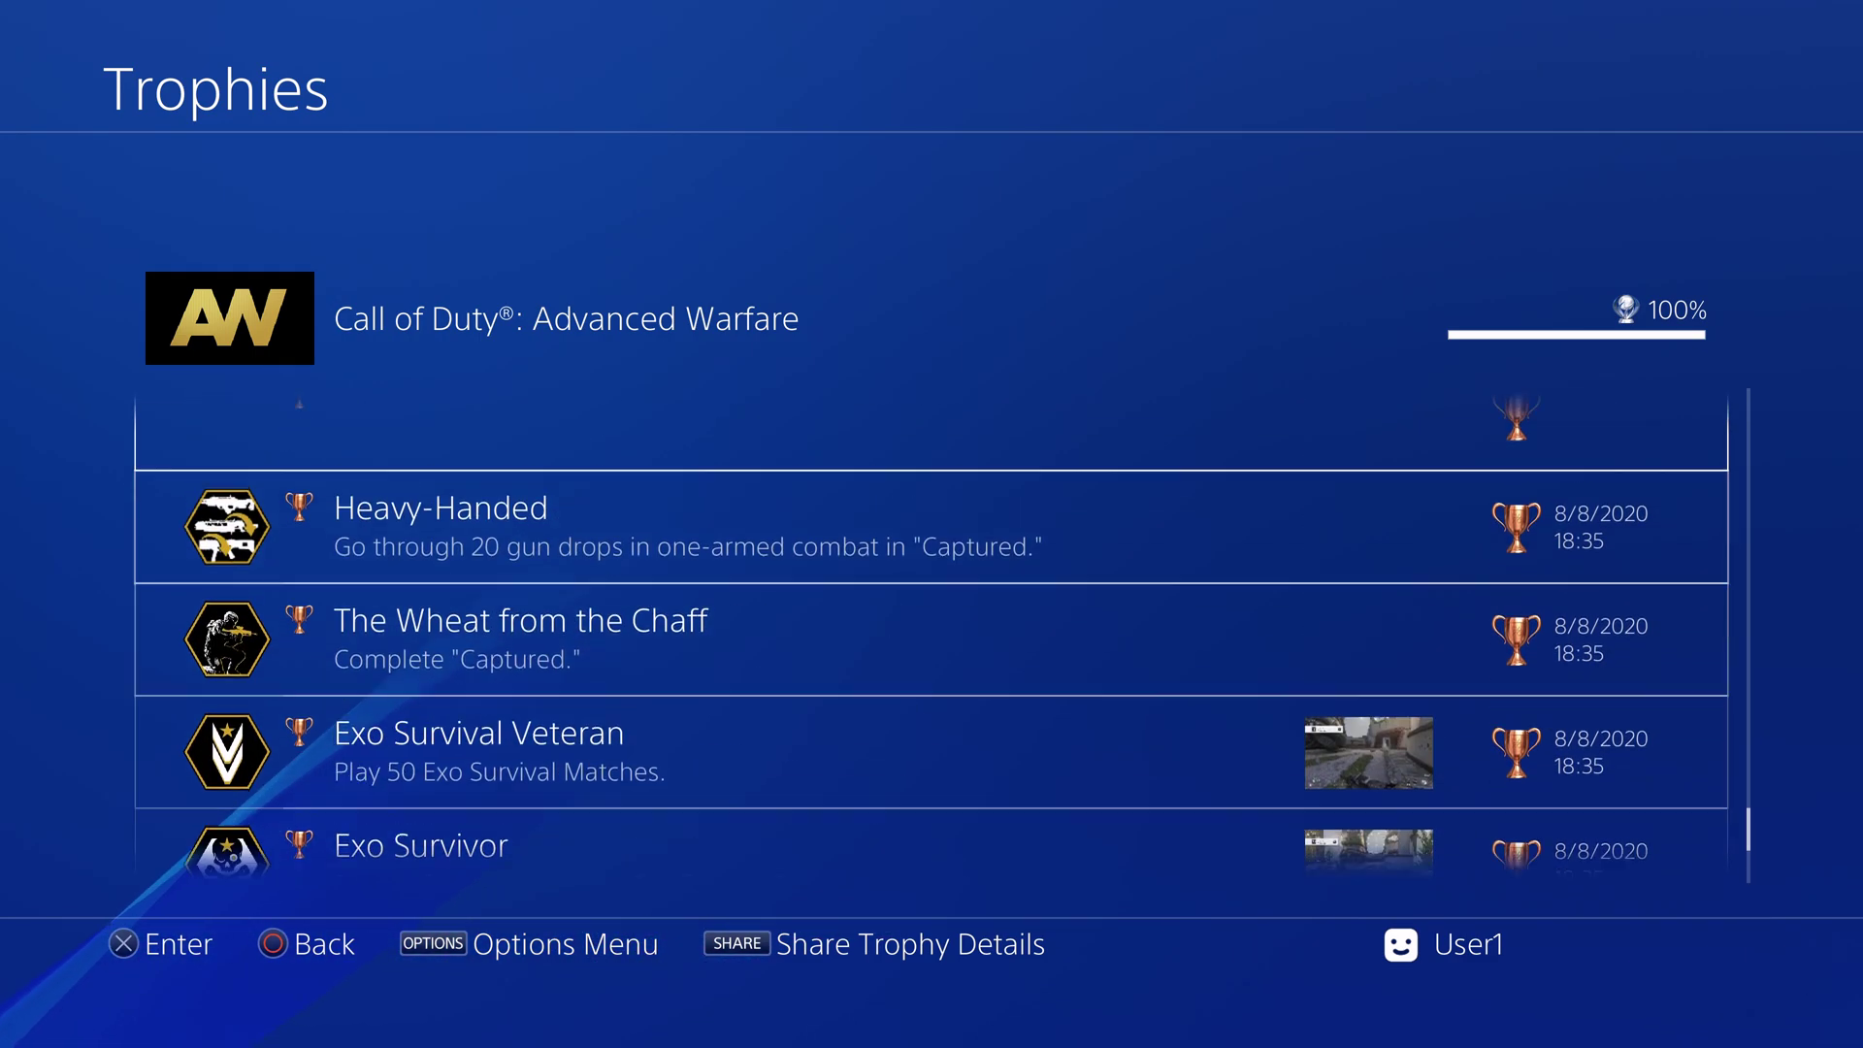
pyautogui.press('Up')
pyautogui.press('Up')
pyautogui.press('Up')
pyautogui.press('Up')
pyautogui.press('Up')
pyautogui.press('Up')
pyautogui.press('Up')
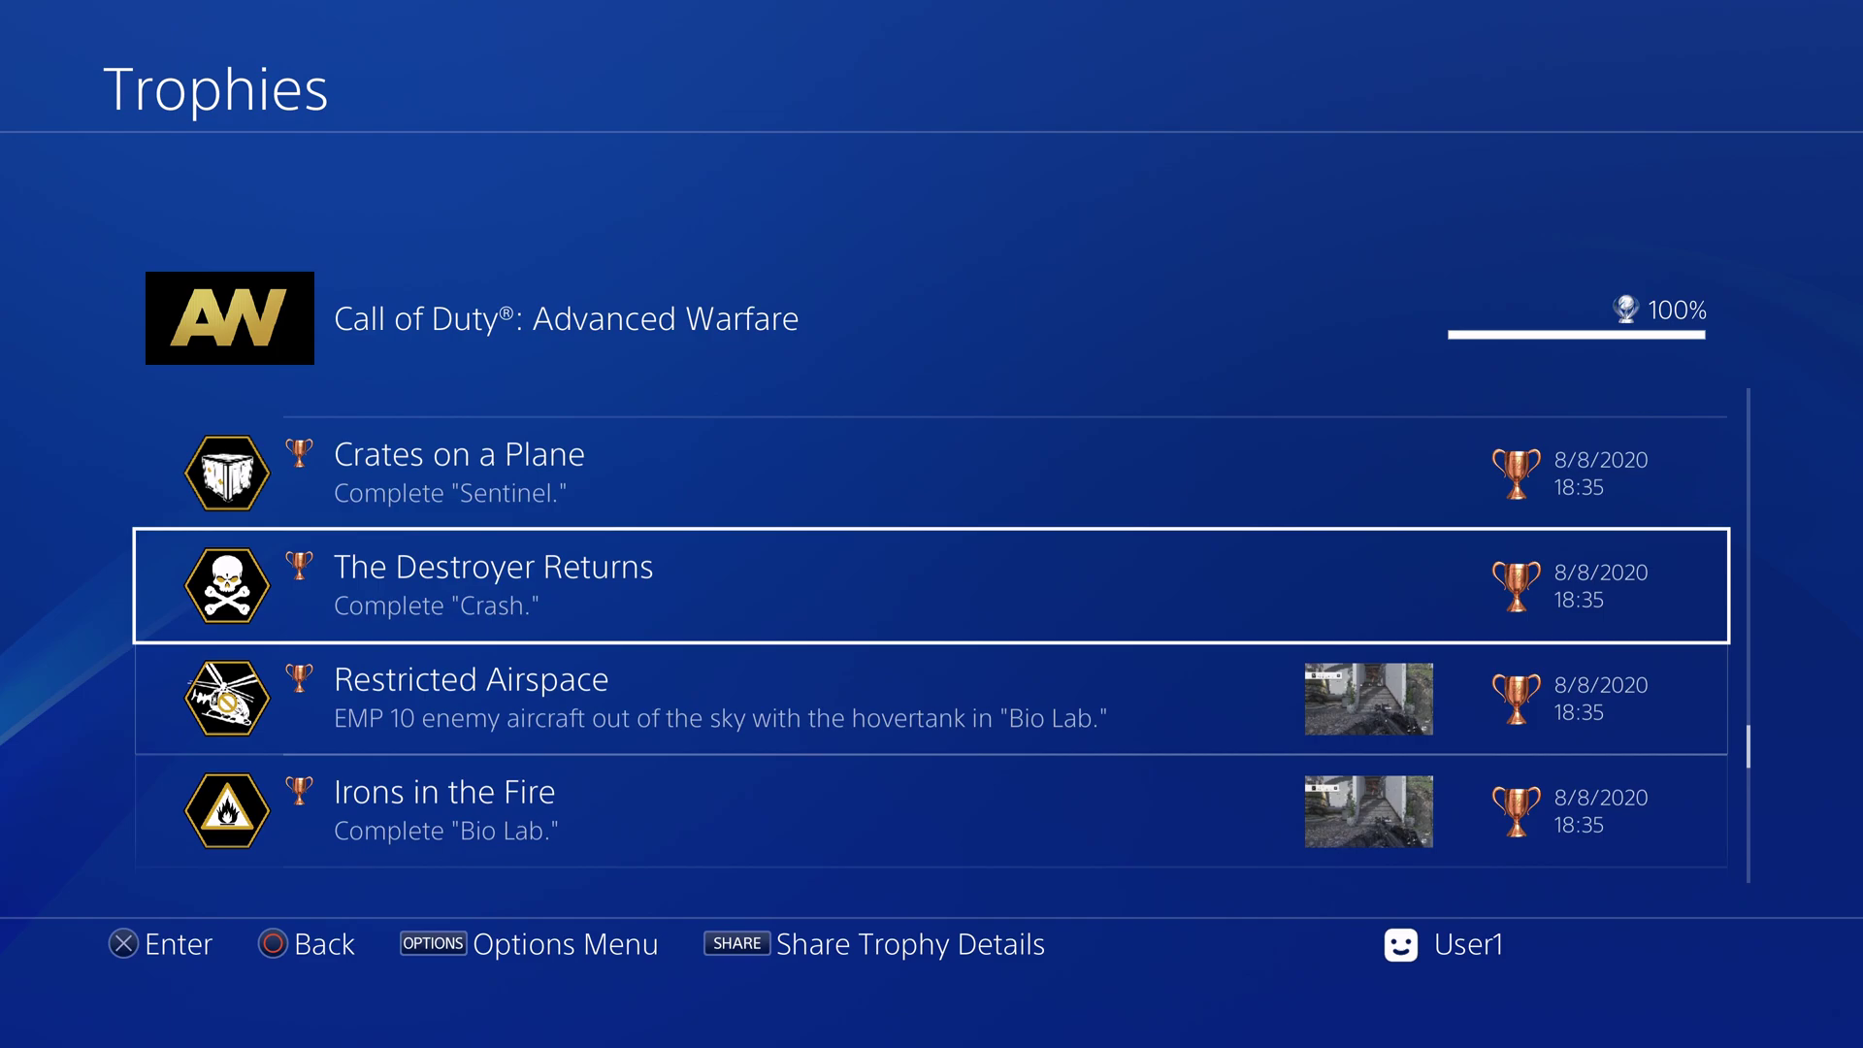
pyautogui.press('Up')
pyautogui.press('Up')
pyautogui.press('Up')
pyautogui.press('Up')
pyautogui.press('Up')
pyautogui.press('Up')
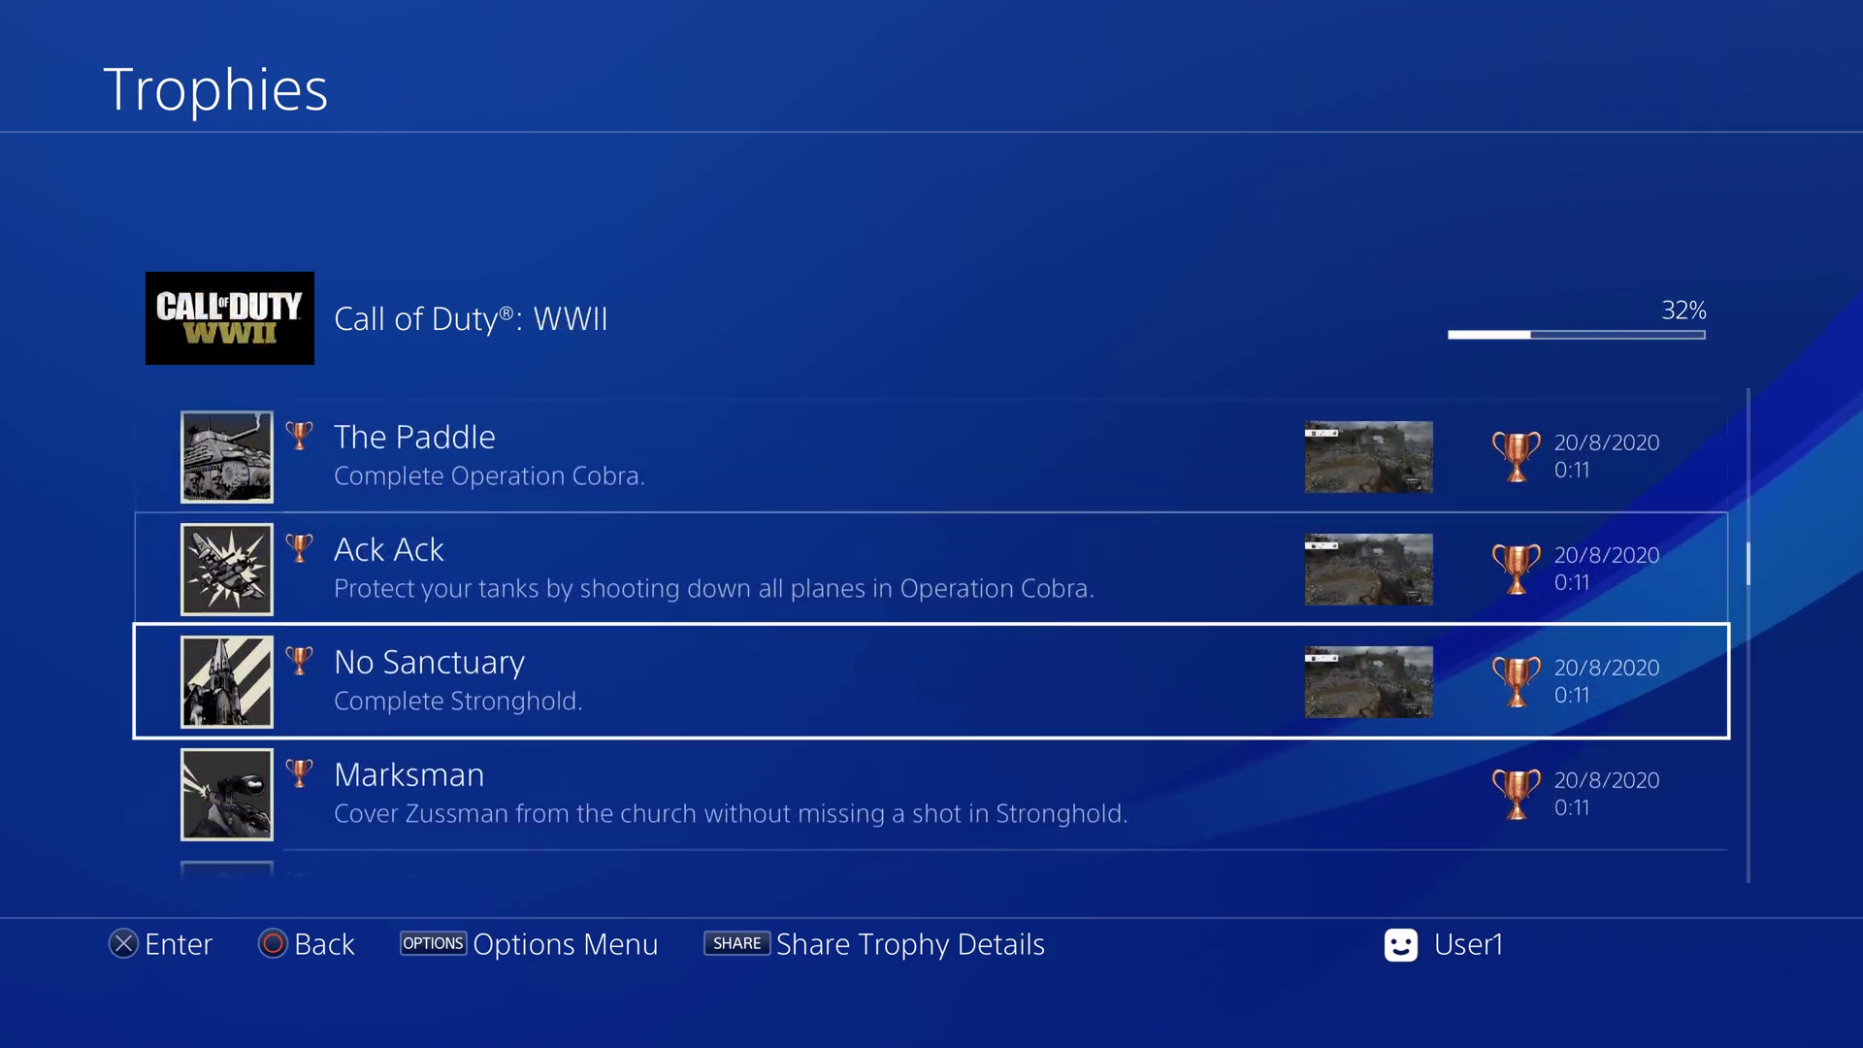
pyautogui.press('Down')
pyautogui.press('Down')
pyautogui.press('Down')
pyautogui.press('Down')
pyautogui.press('Down')
pyautogui.press('Down')
pyautogui.press('Down')
pyautogui.press('Down')
pyautogui.press('Down')
pyautogui.press('Down')
pyautogui.press('Down')
pyautogui.press('Down')
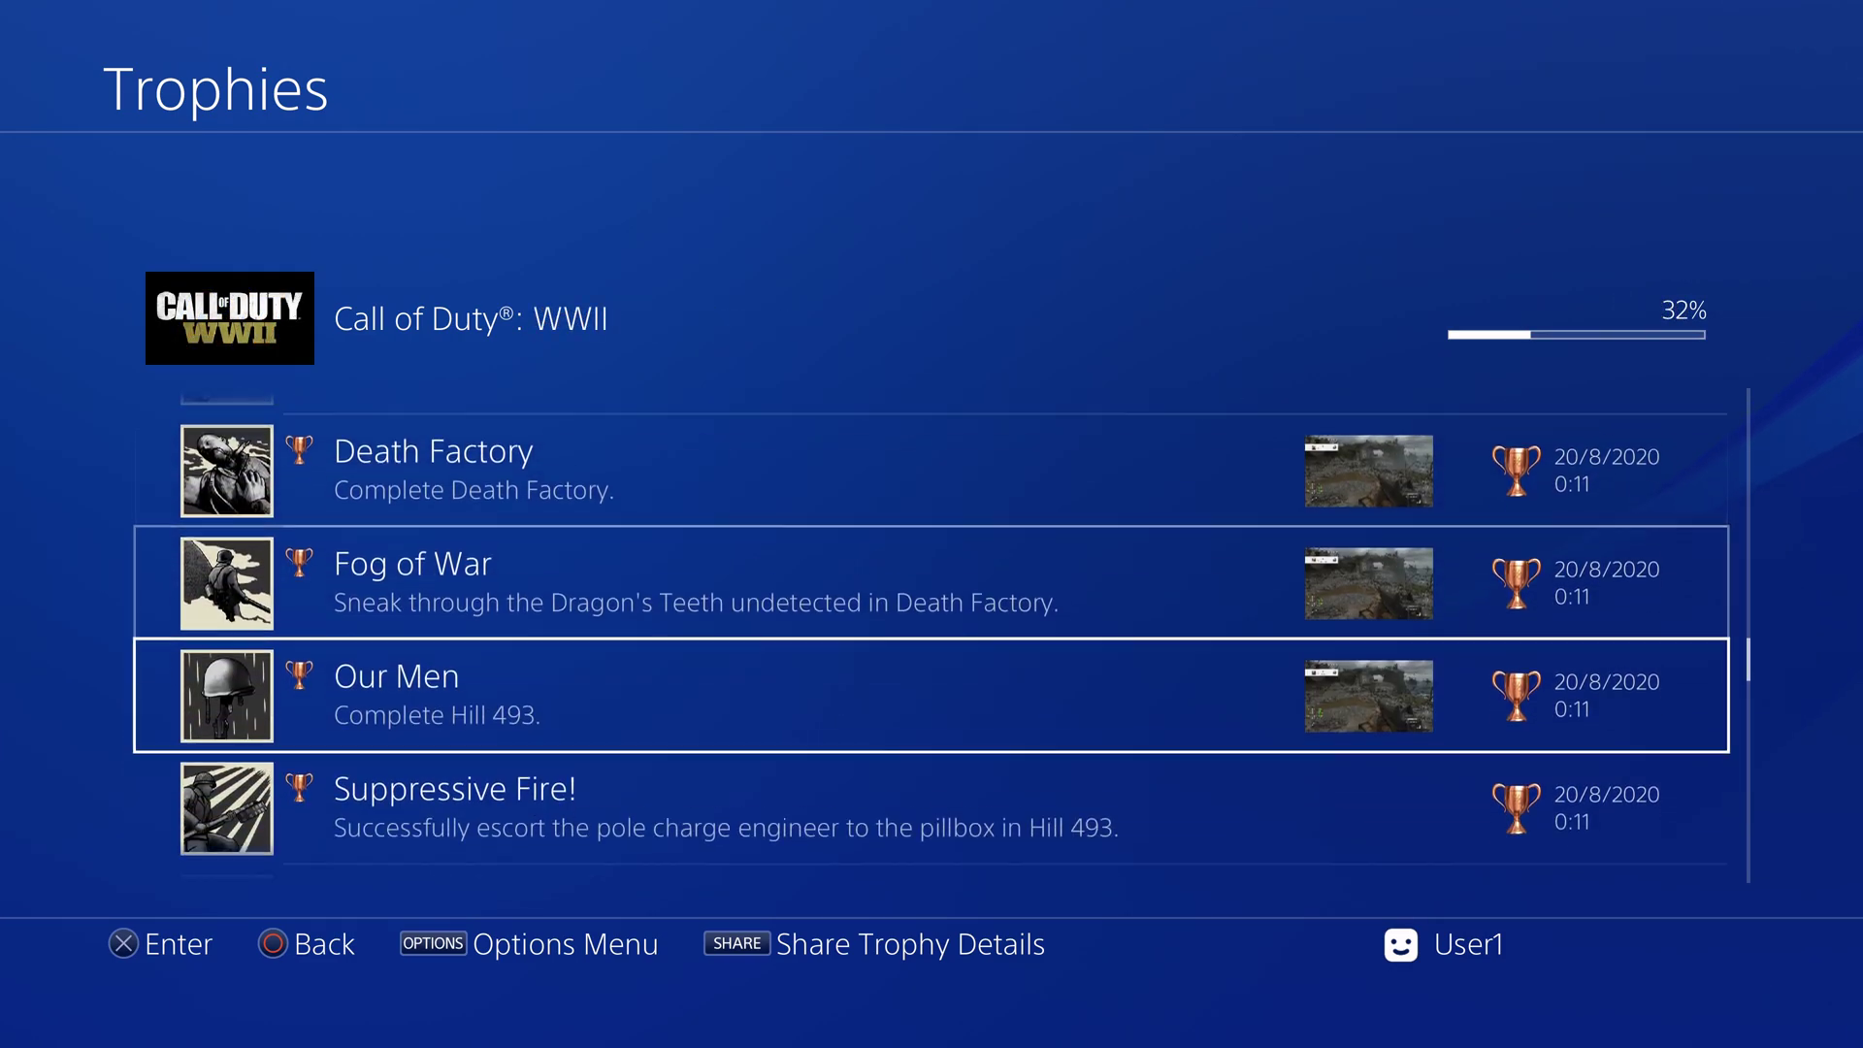
pyautogui.press('Down')
pyautogui.press('Down')
pyautogui.press('Down')
pyautogui.press('Down')
pyautogui.press('Down')
pyautogui.press('Down')
pyautogui.press('Down')
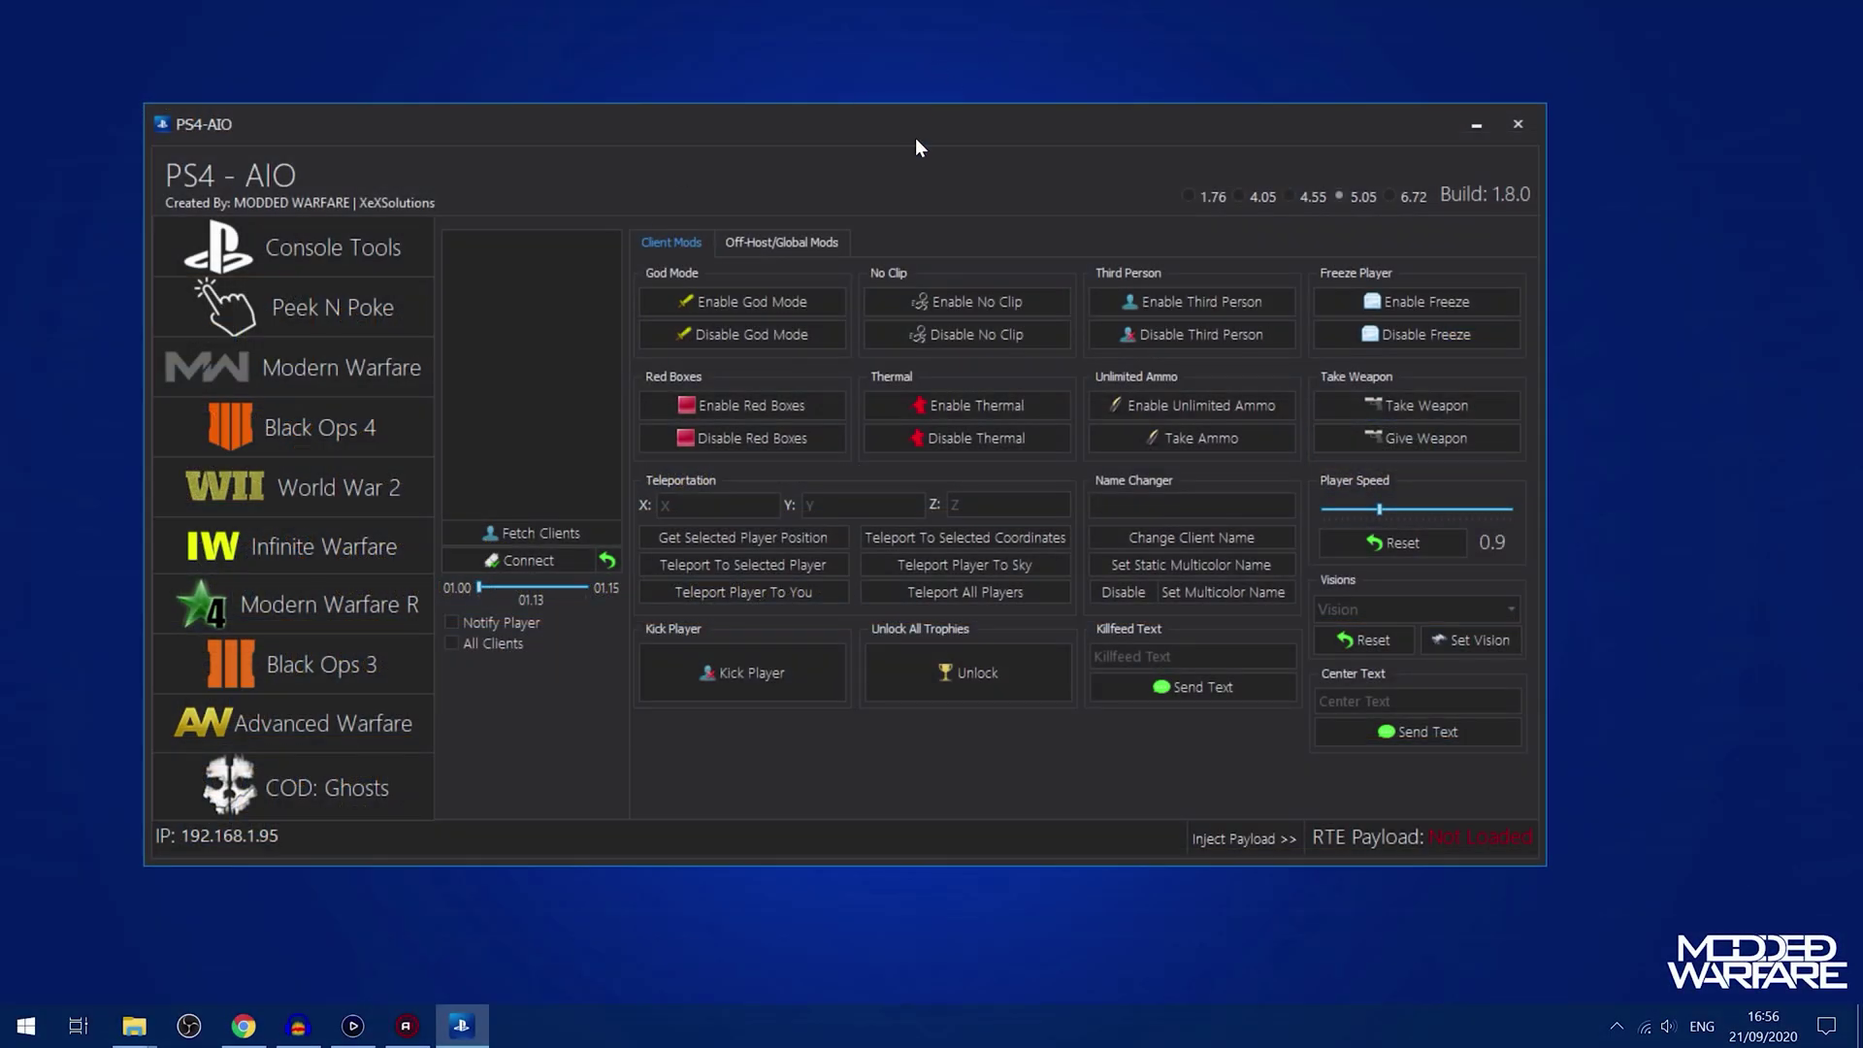
pyautogui.moveTo(916, 147); pyautogui.dragTo(921, 162)
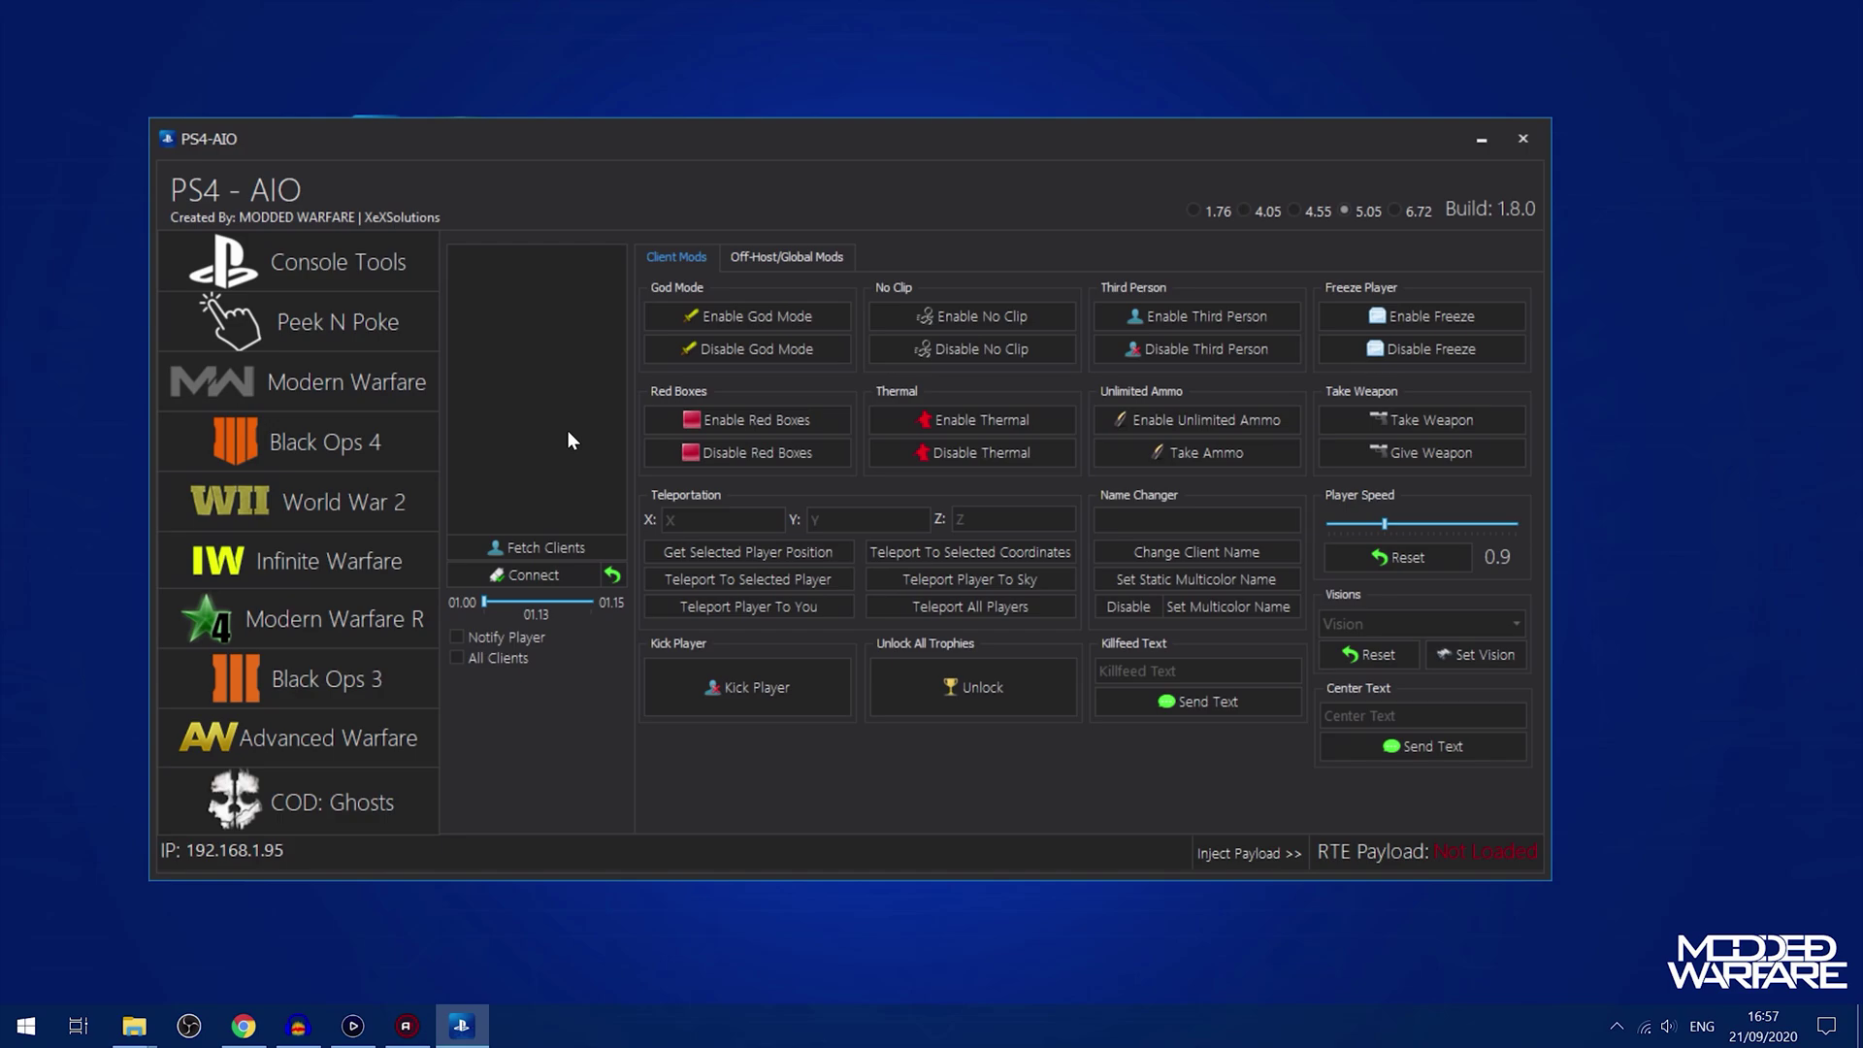
# Step: Drag the PS4-AIO window down and left to uncover the desktop icons
pyautogui.moveTo(1143, 129); pyautogui.dragTo(1093, 222)
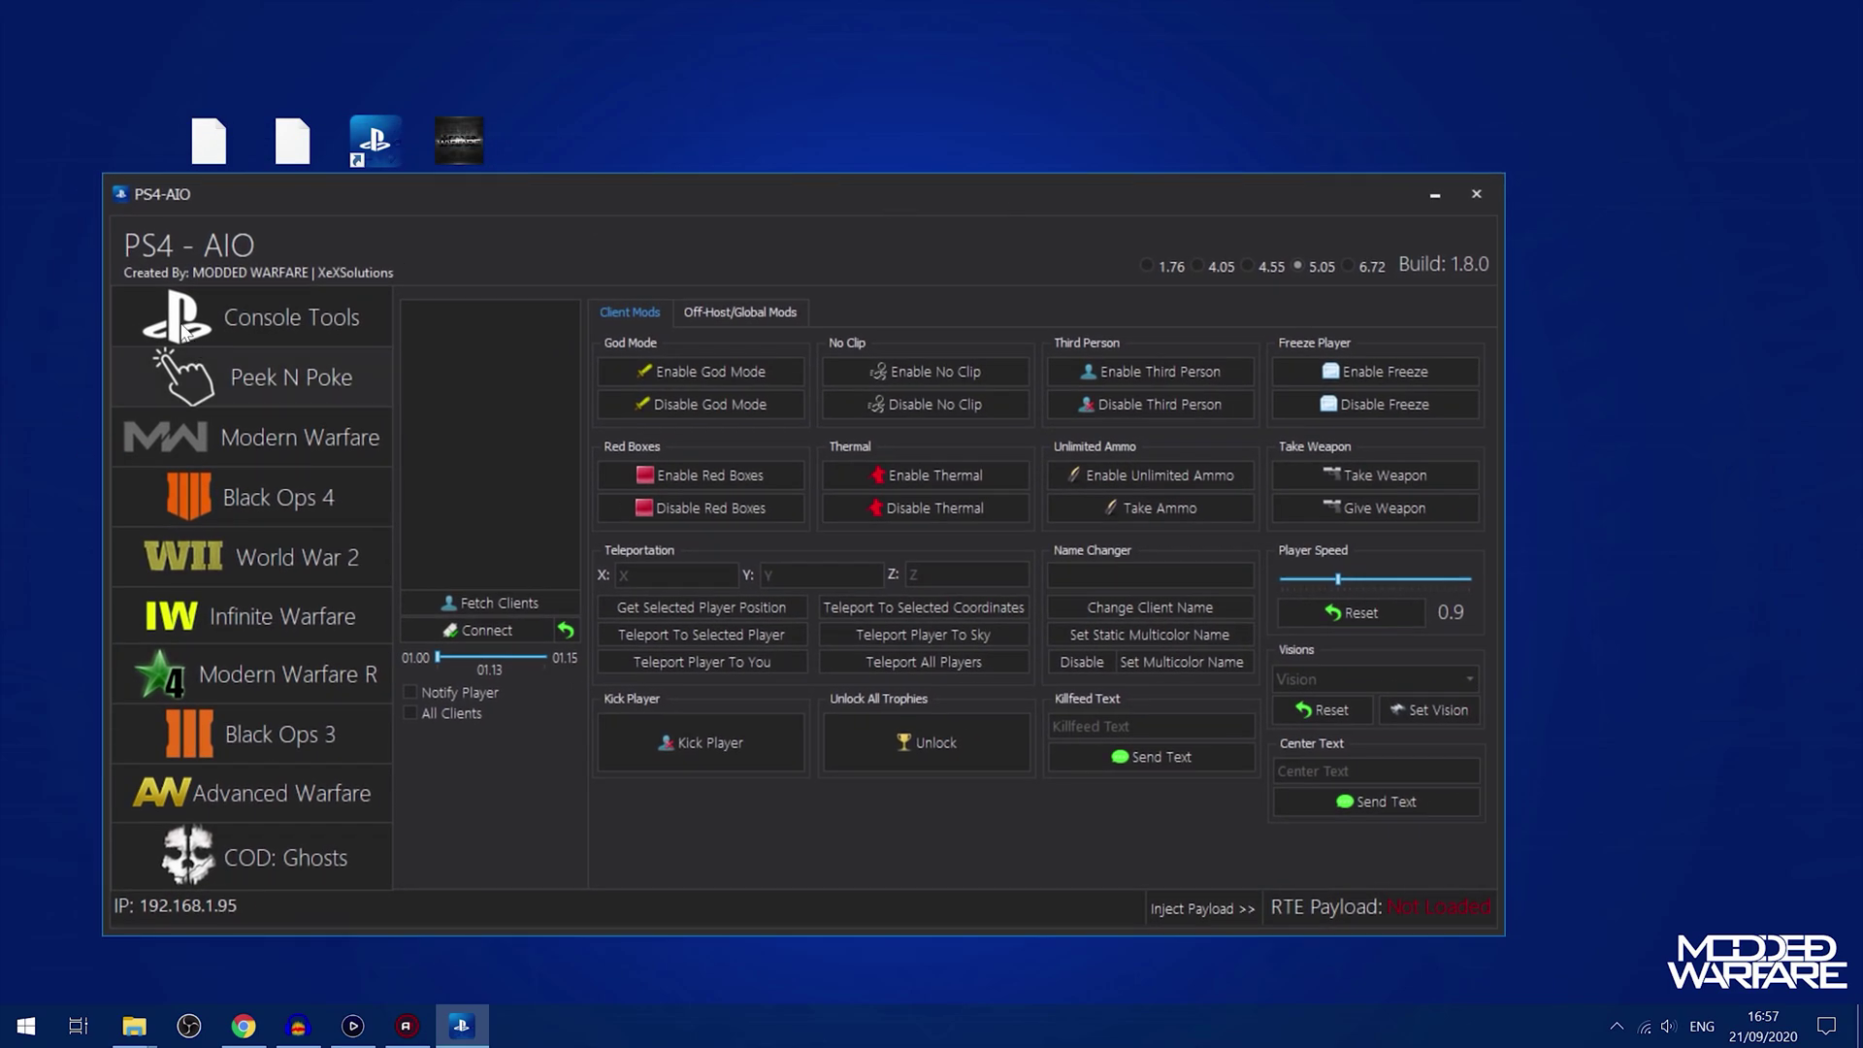
# Step: Copy ps4debug.bin and jkpatch.bin from the desktop into the payloads\6.72 folder
pyautogui.click(265, 328)
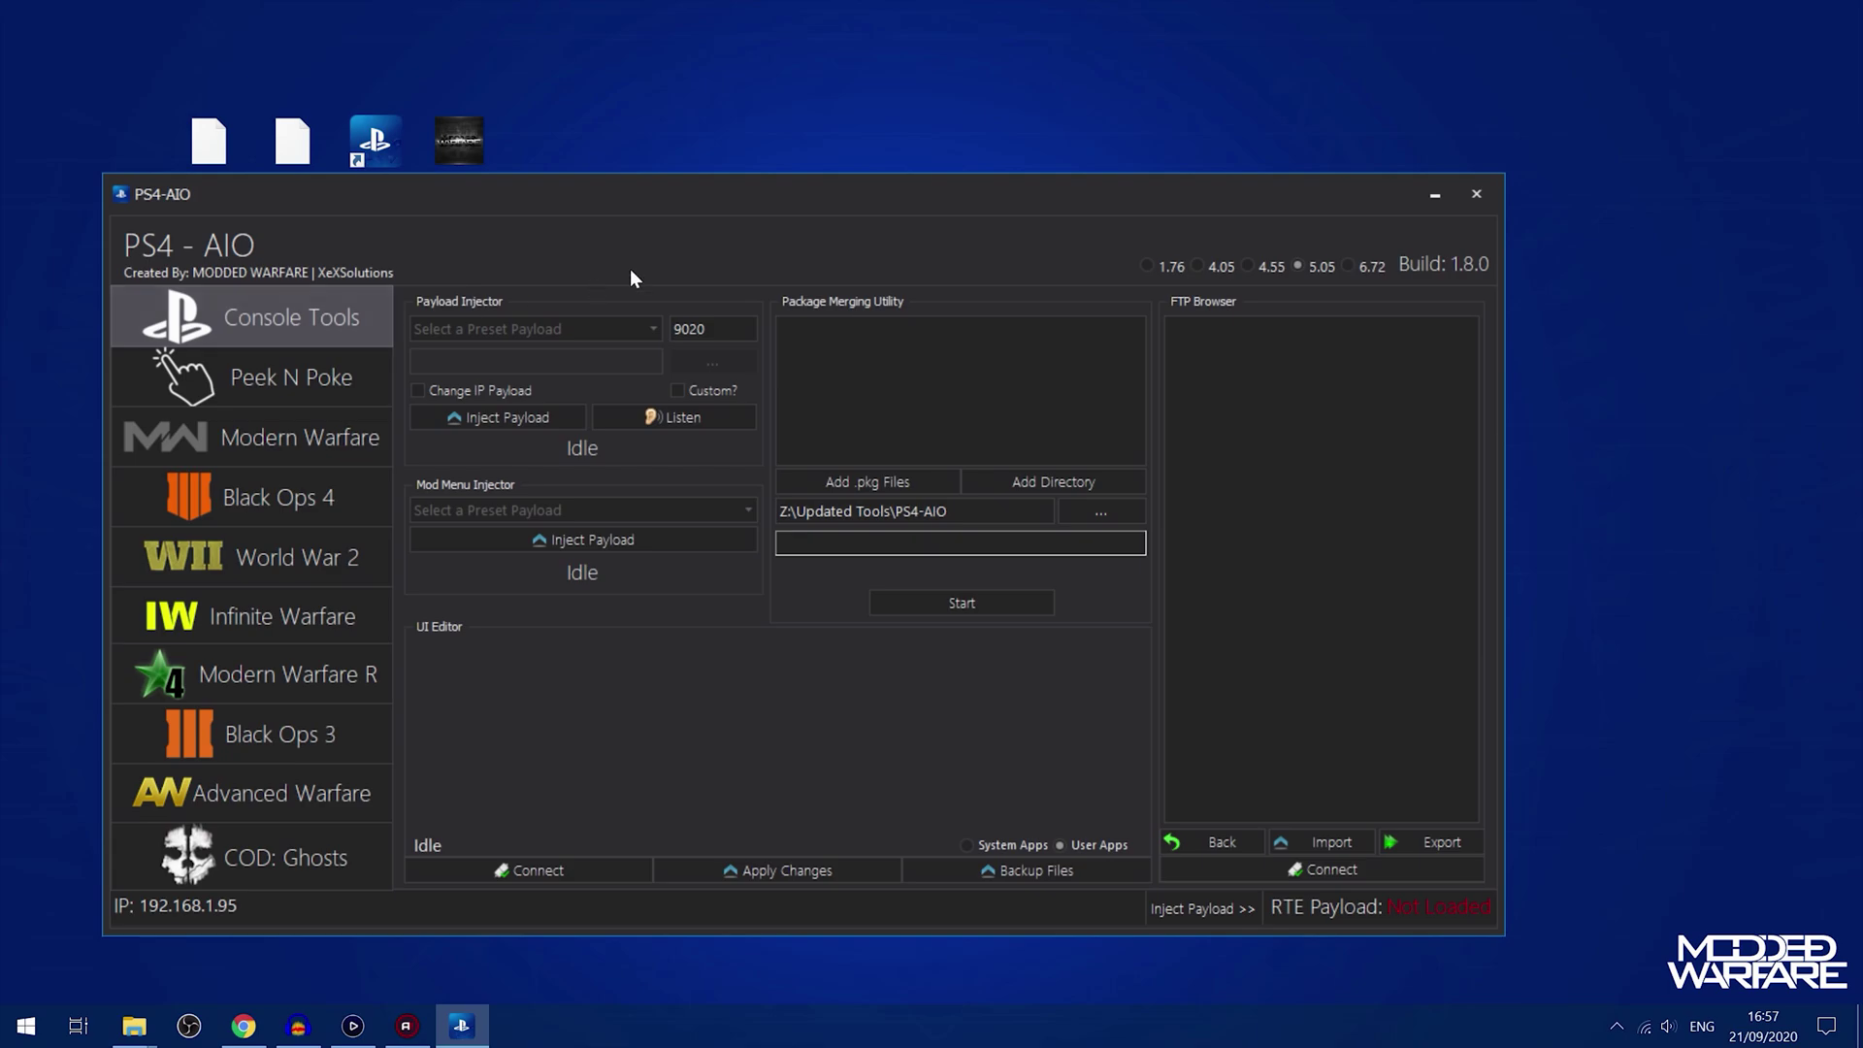
pyautogui.moveTo(545, 258); pyautogui.dragTo(550, 281)
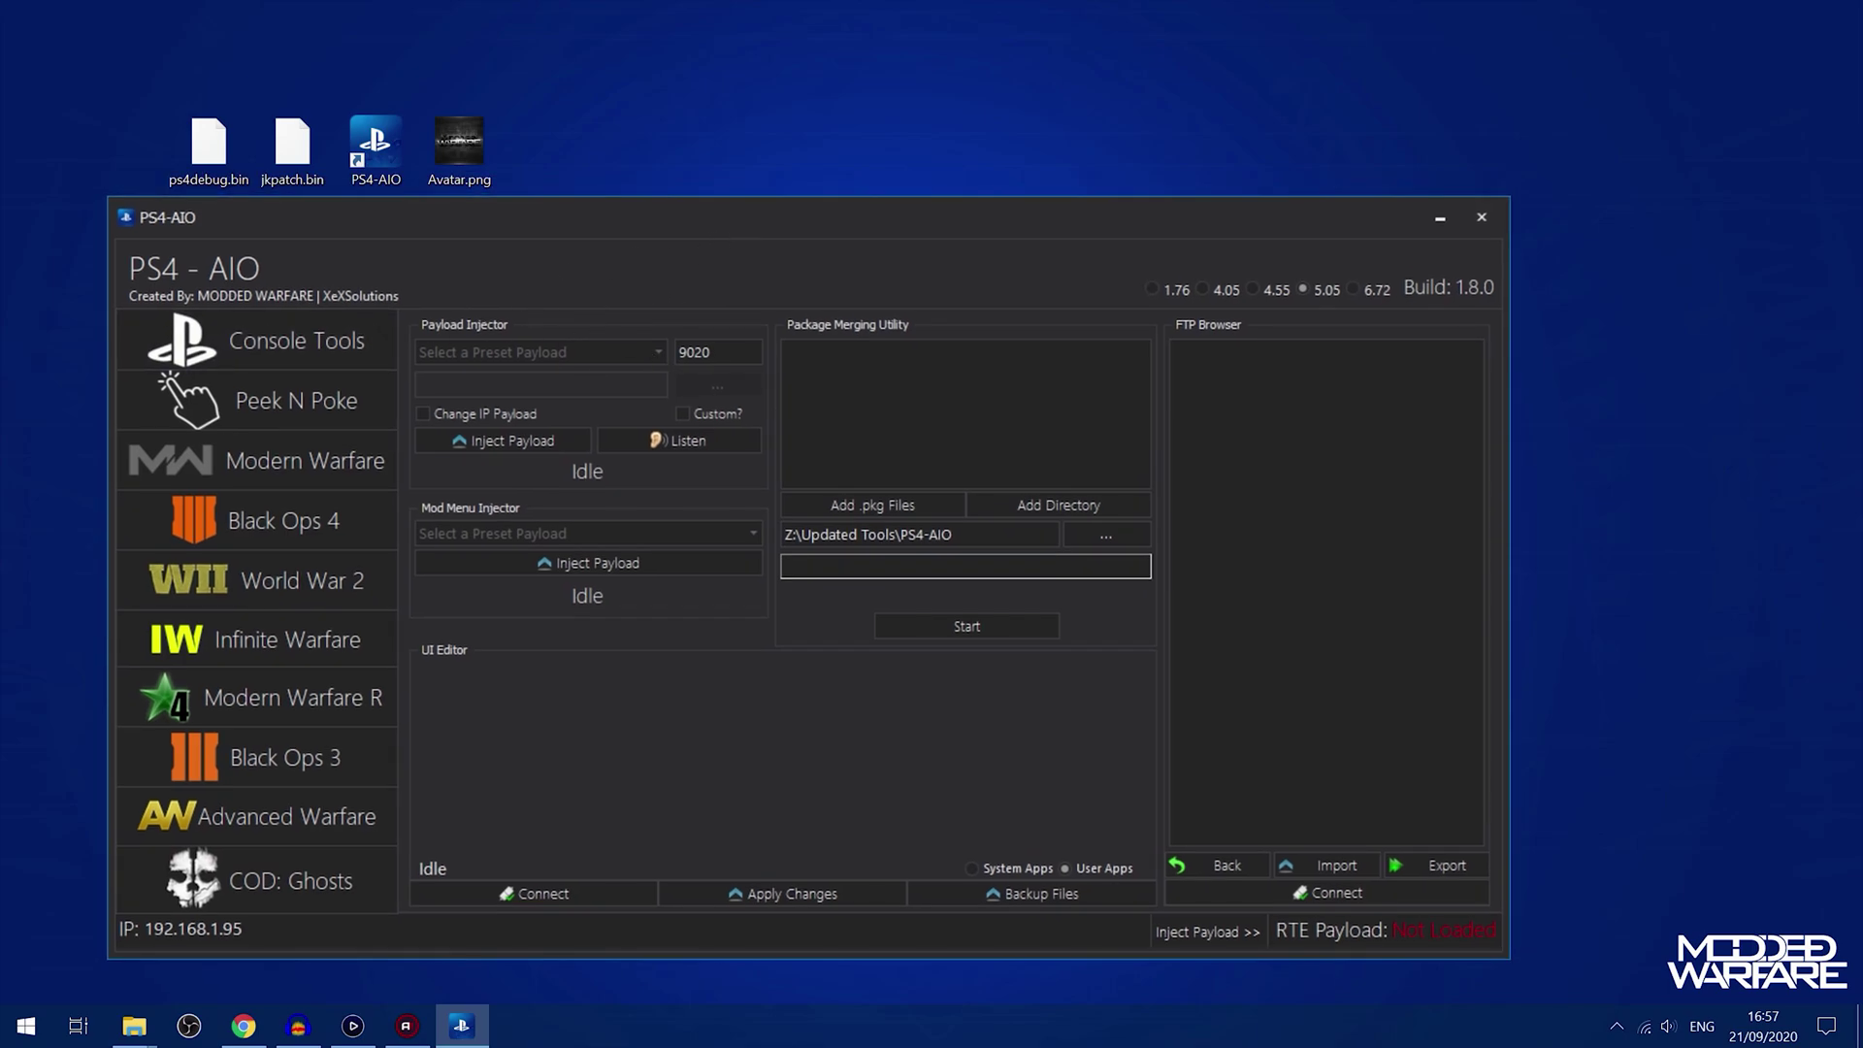
pyautogui.click(134, 1026)
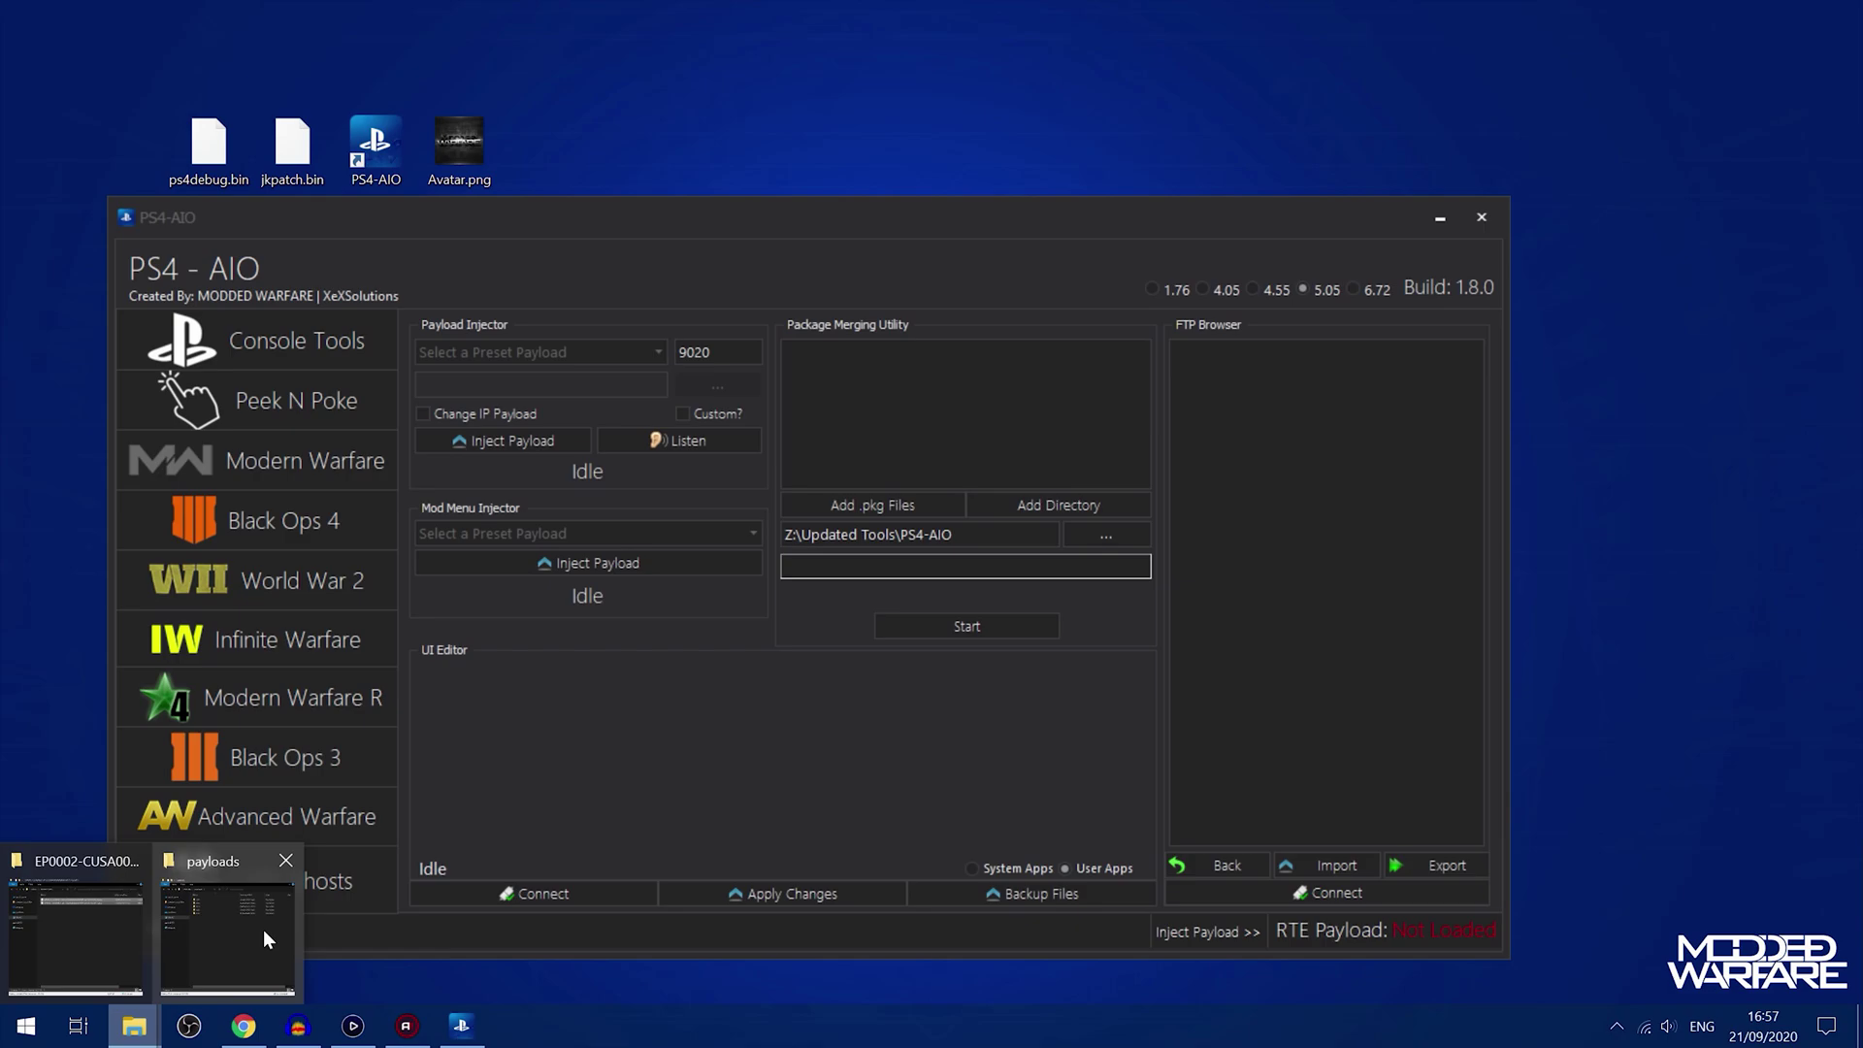
pyautogui.click(264, 929)
pyautogui.moveTo(918, 218); pyautogui.dragTo(949, 194)
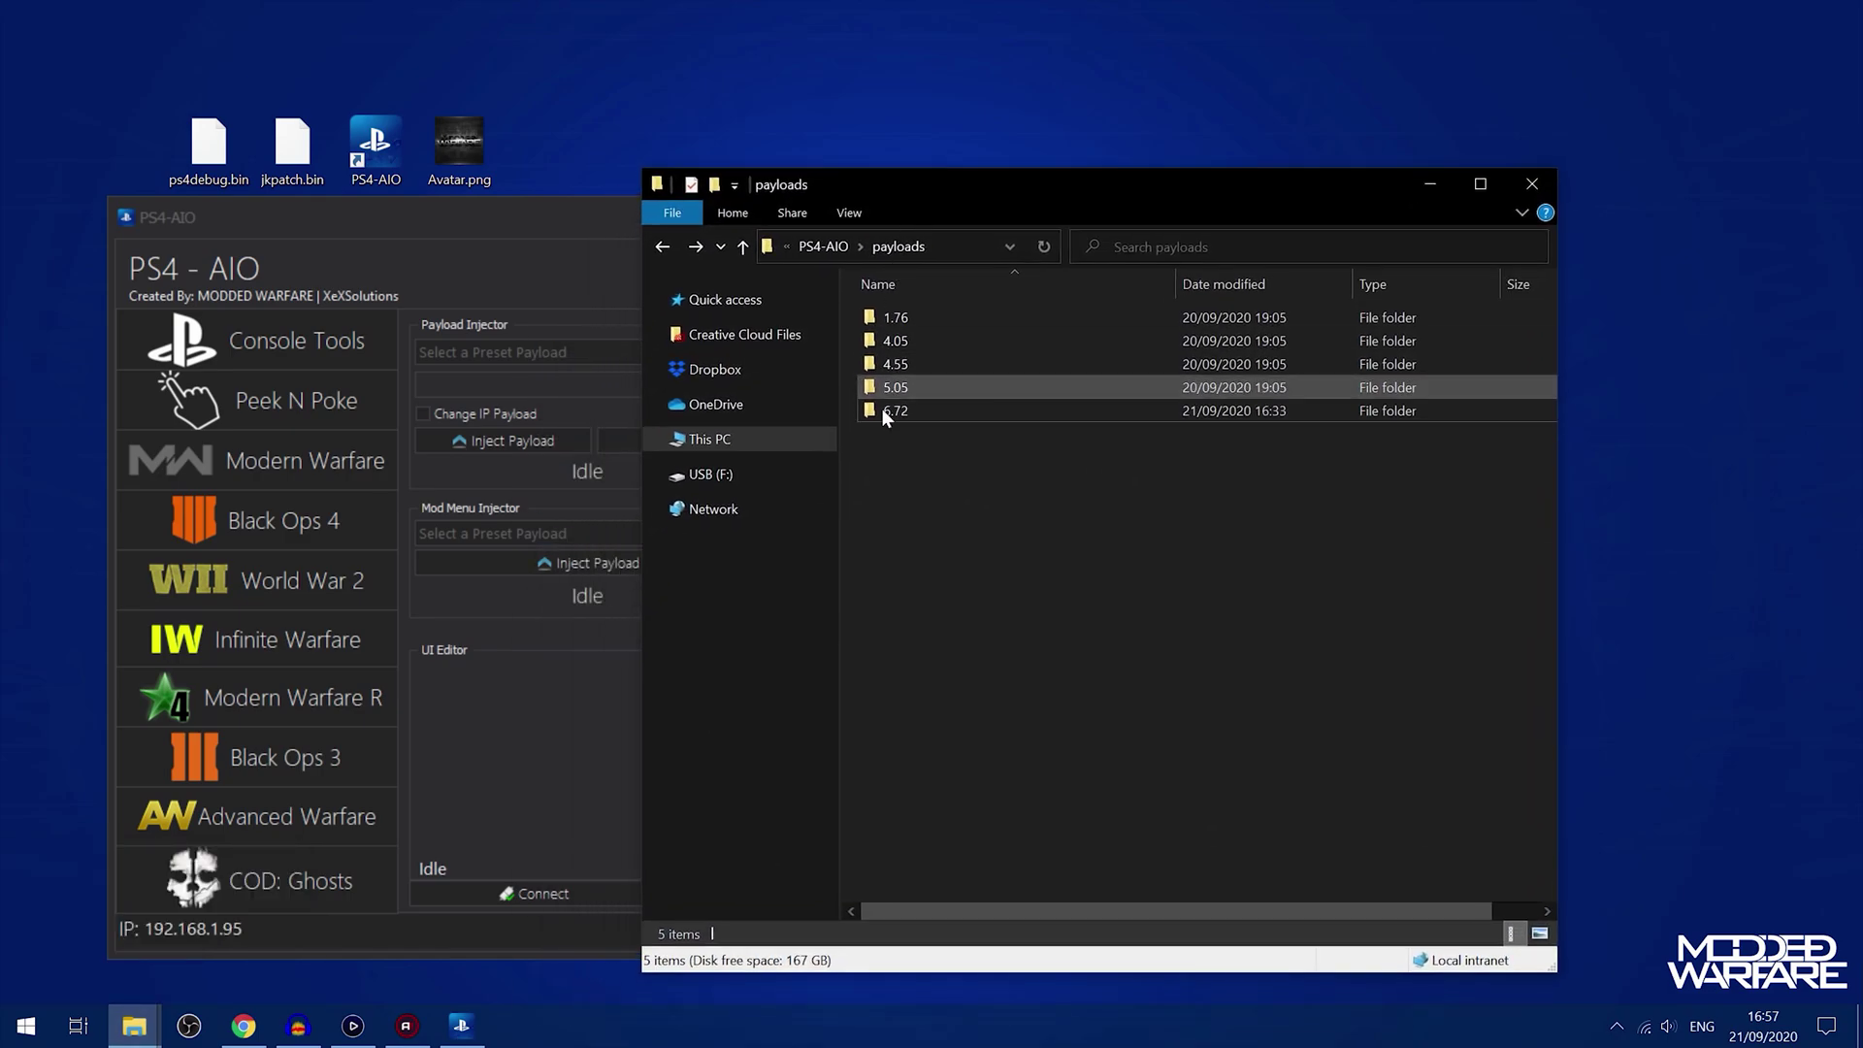
pyautogui.doubleClick(923, 411)
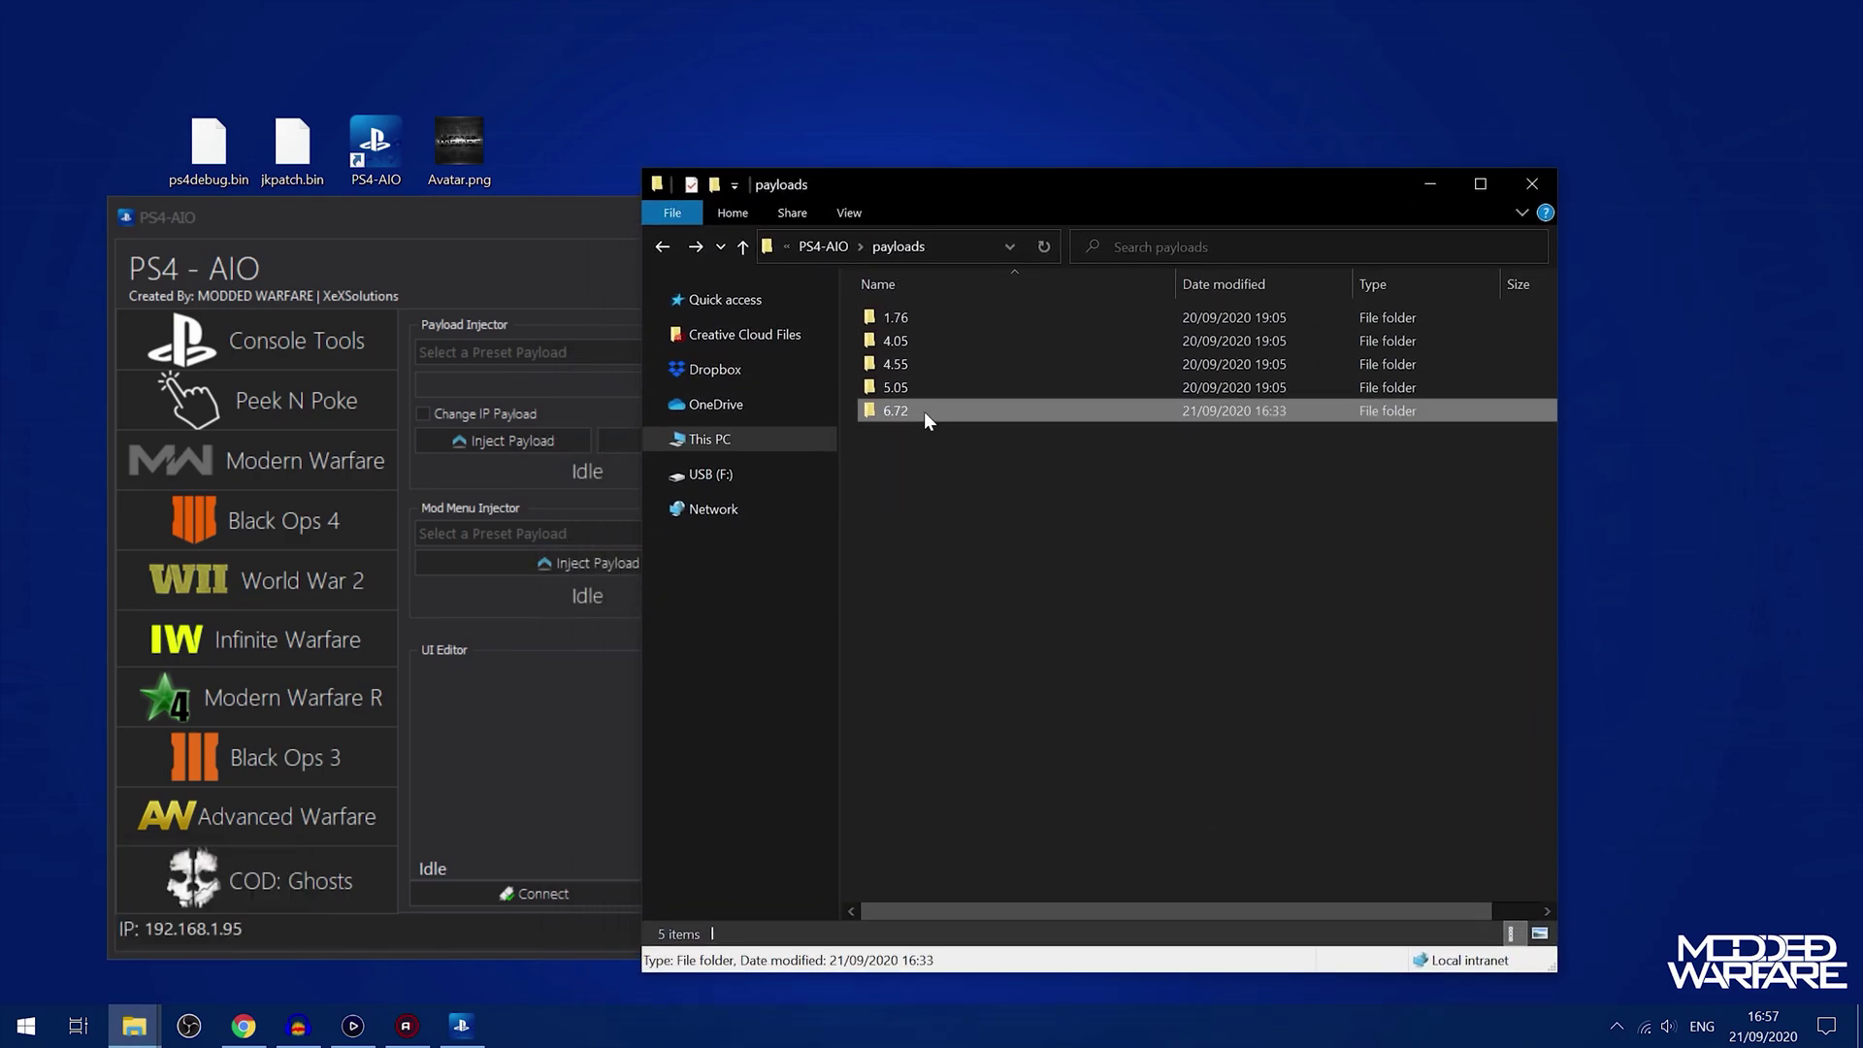
pyautogui.moveTo(77, 43); pyautogui.dragTo(939, 393)
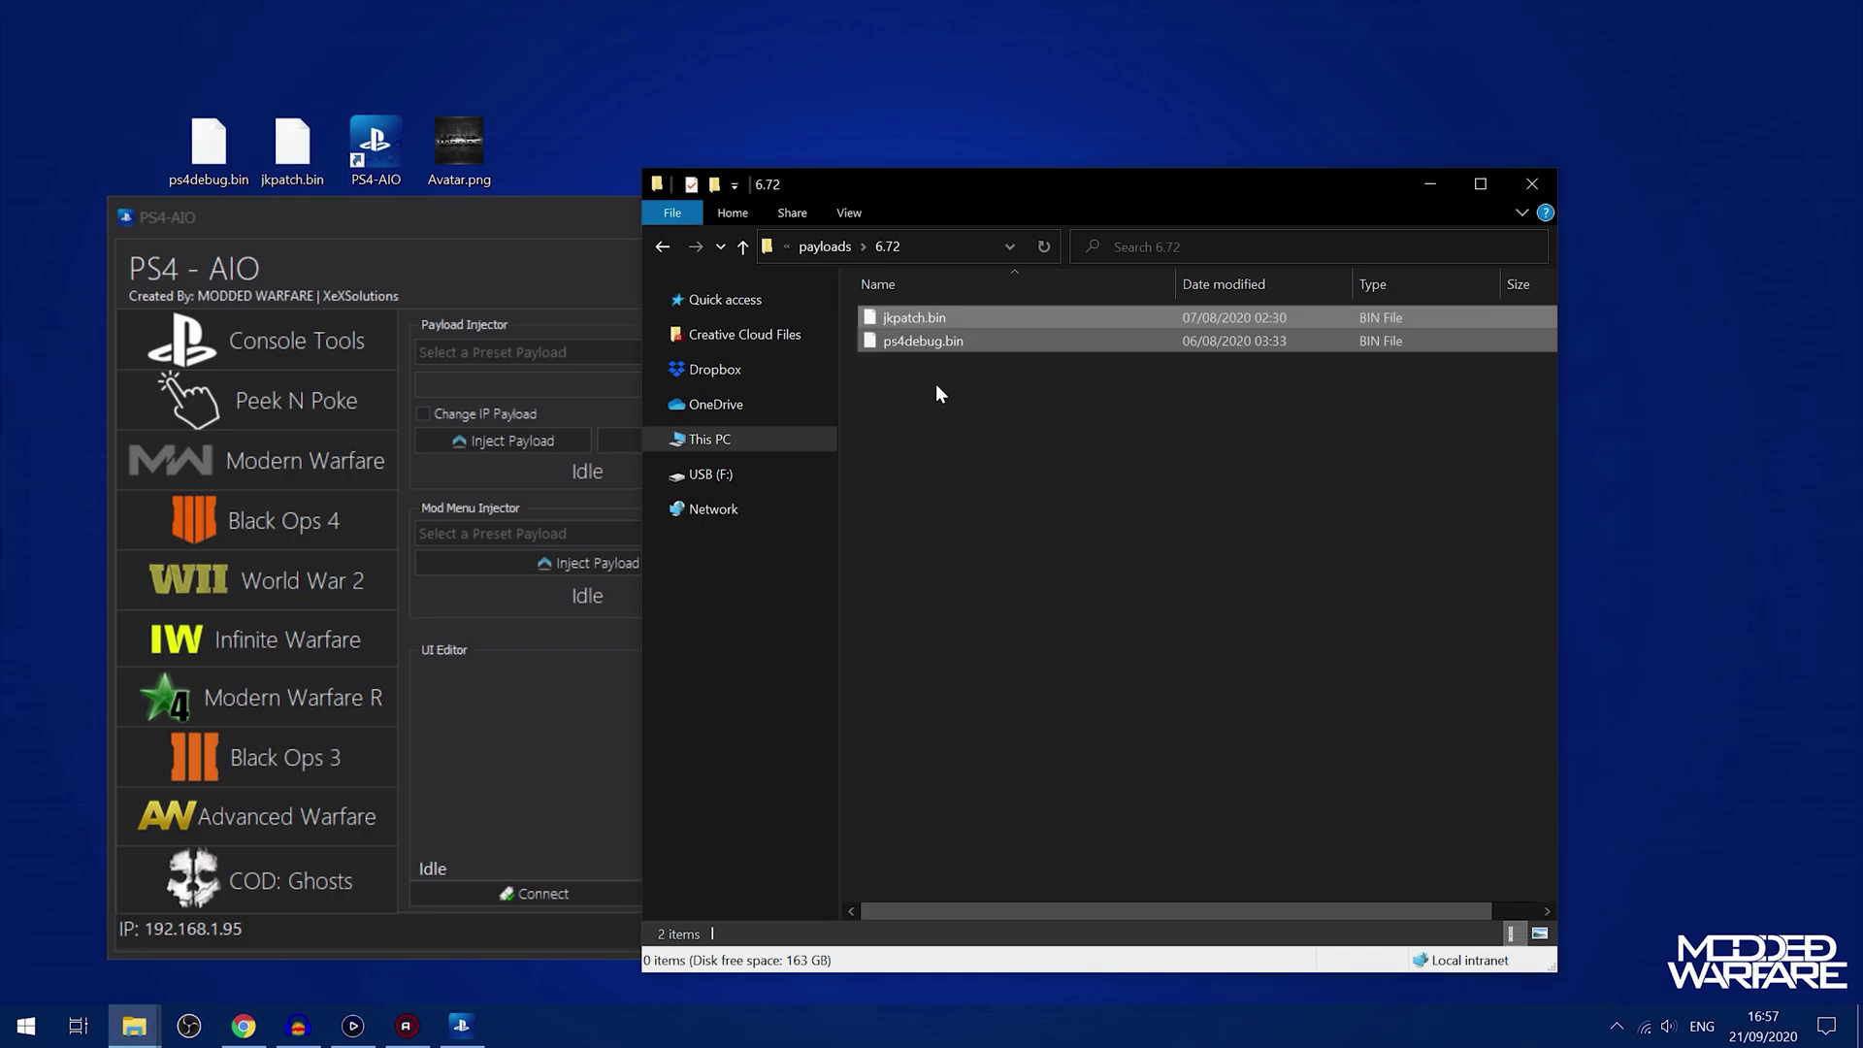
# Step: Target firmware 6.72 and choose jkpatch.bin as the preset payload
pyautogui.click(1419, 191)
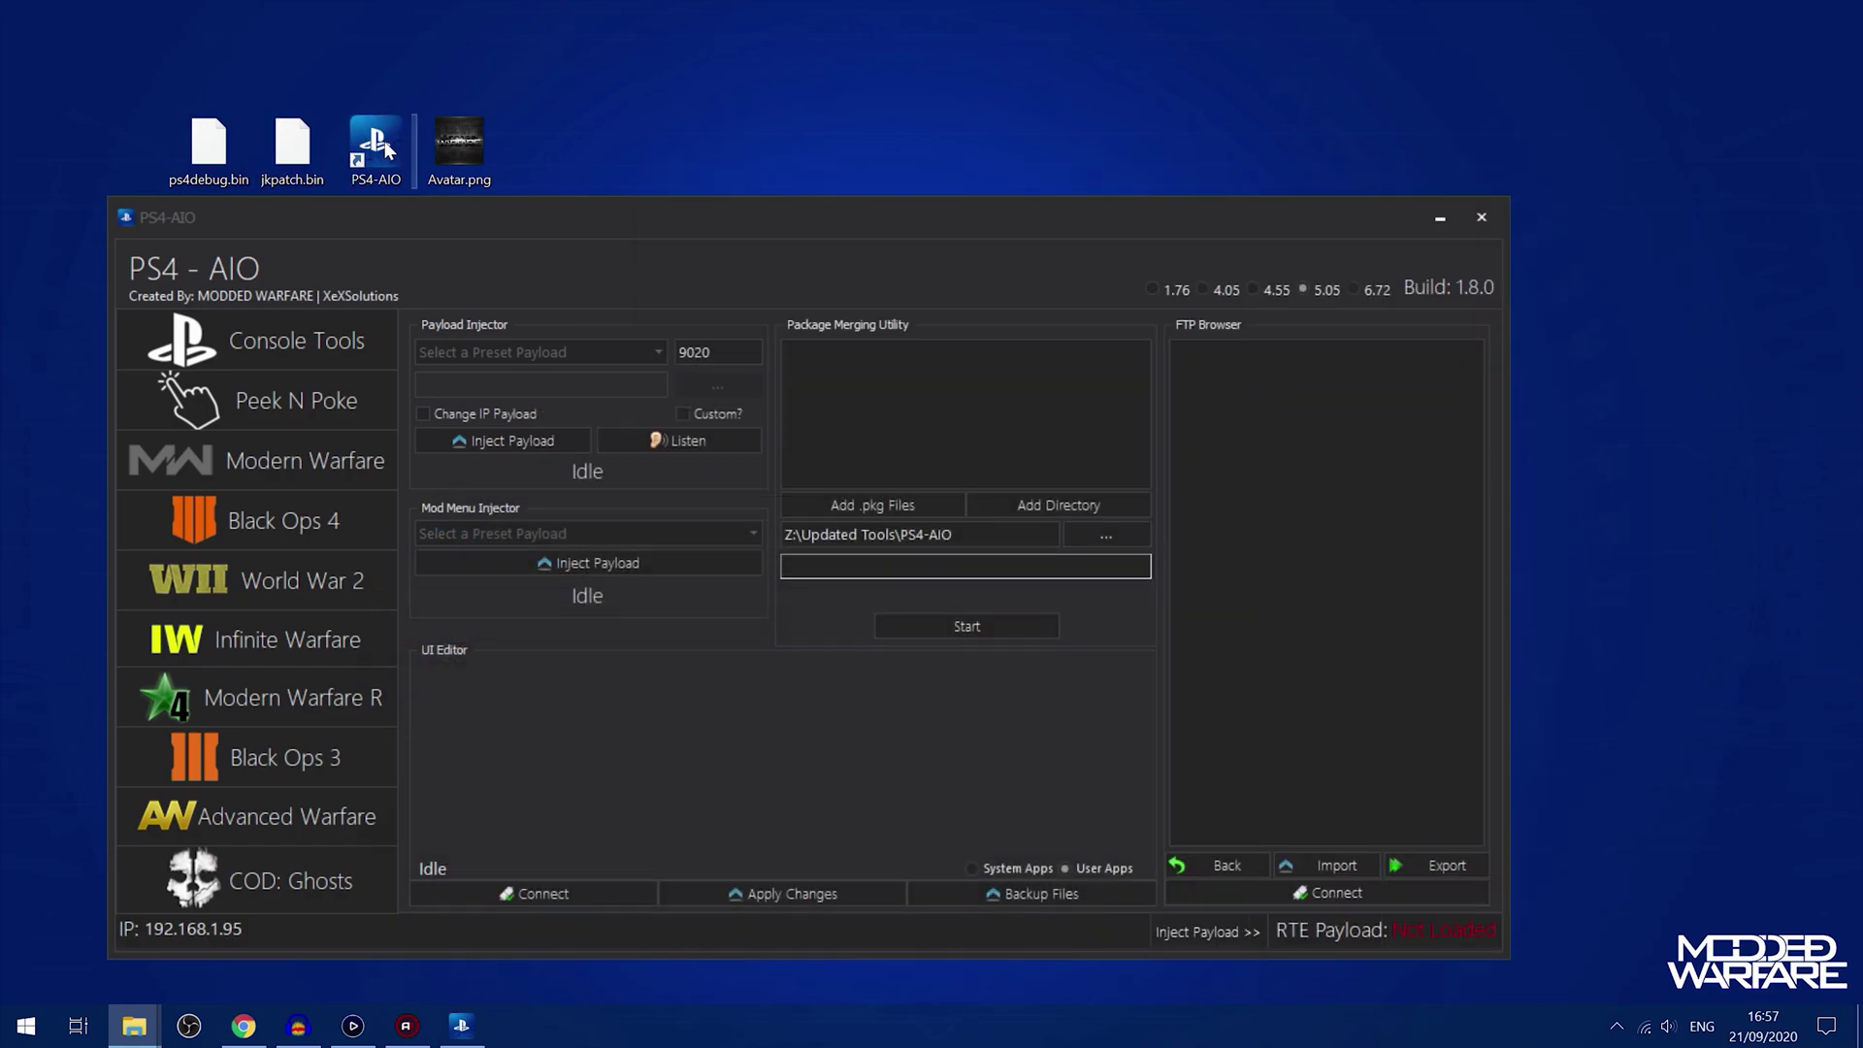
pyautogui.click(1364, 289)
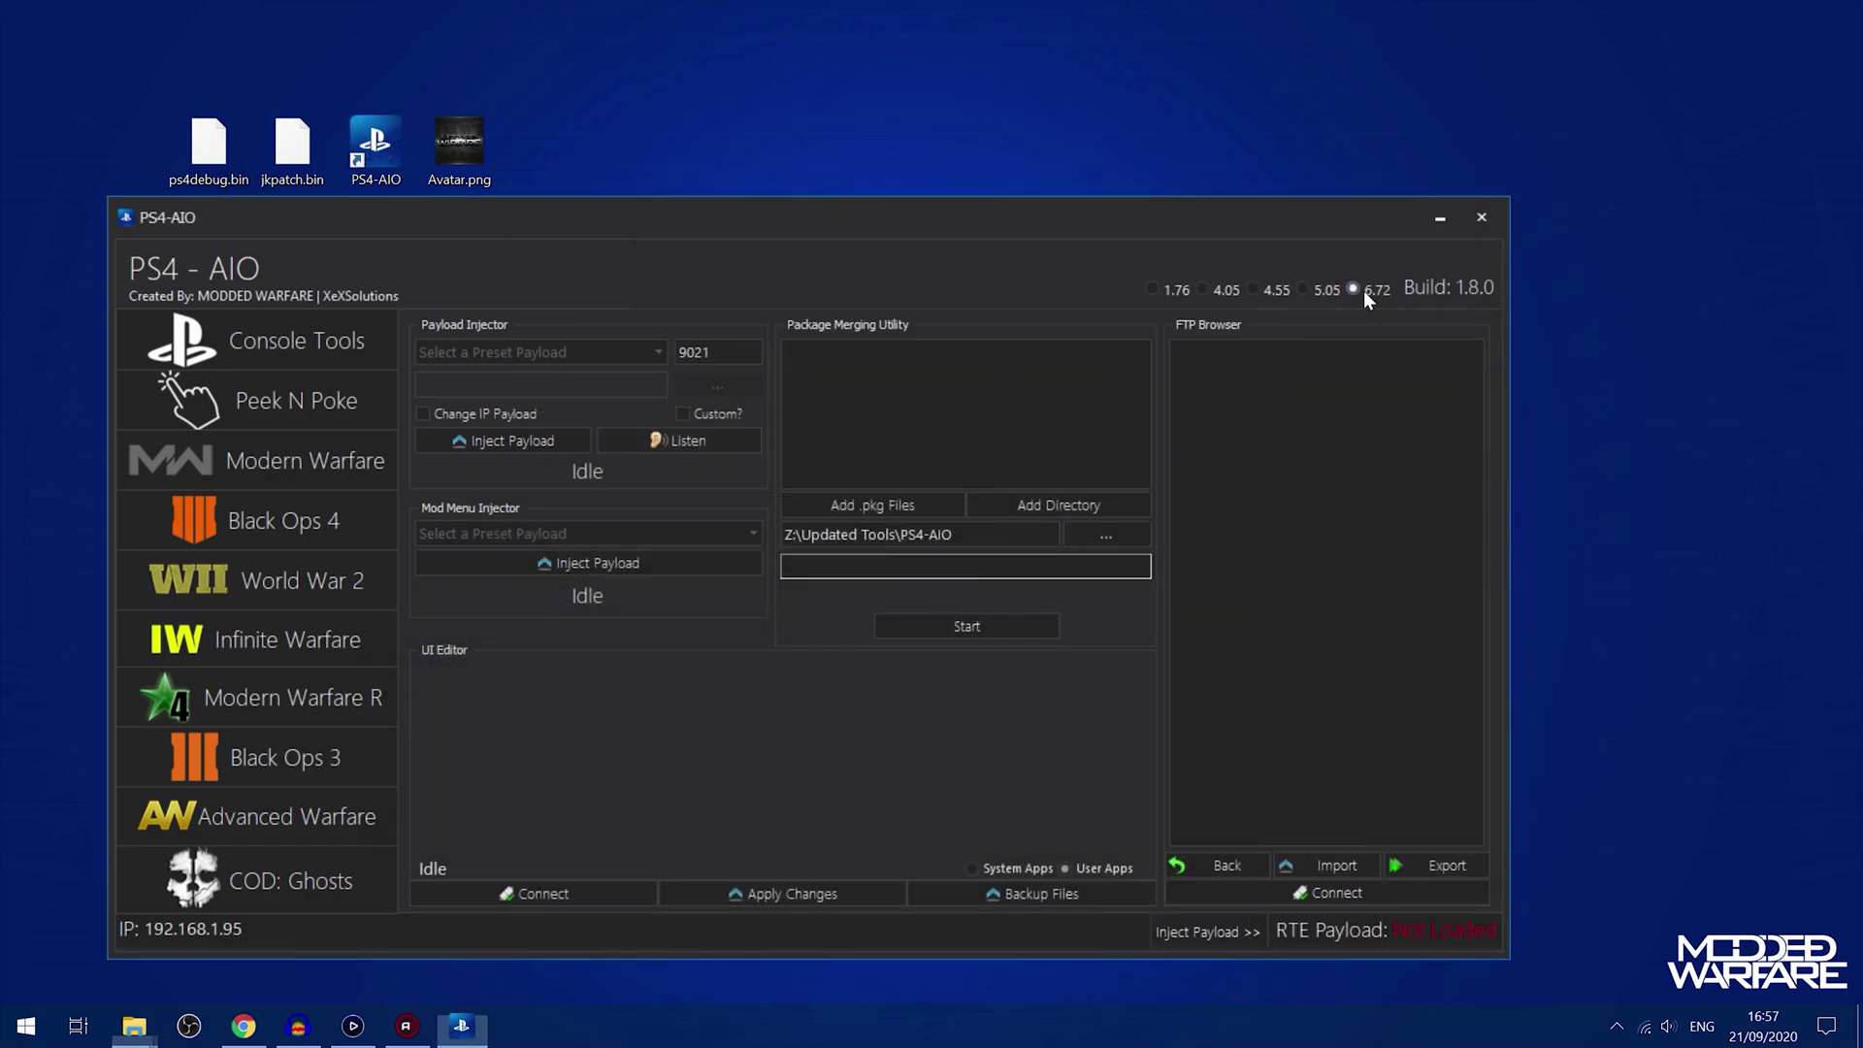
pyautogui.click(660, 352)
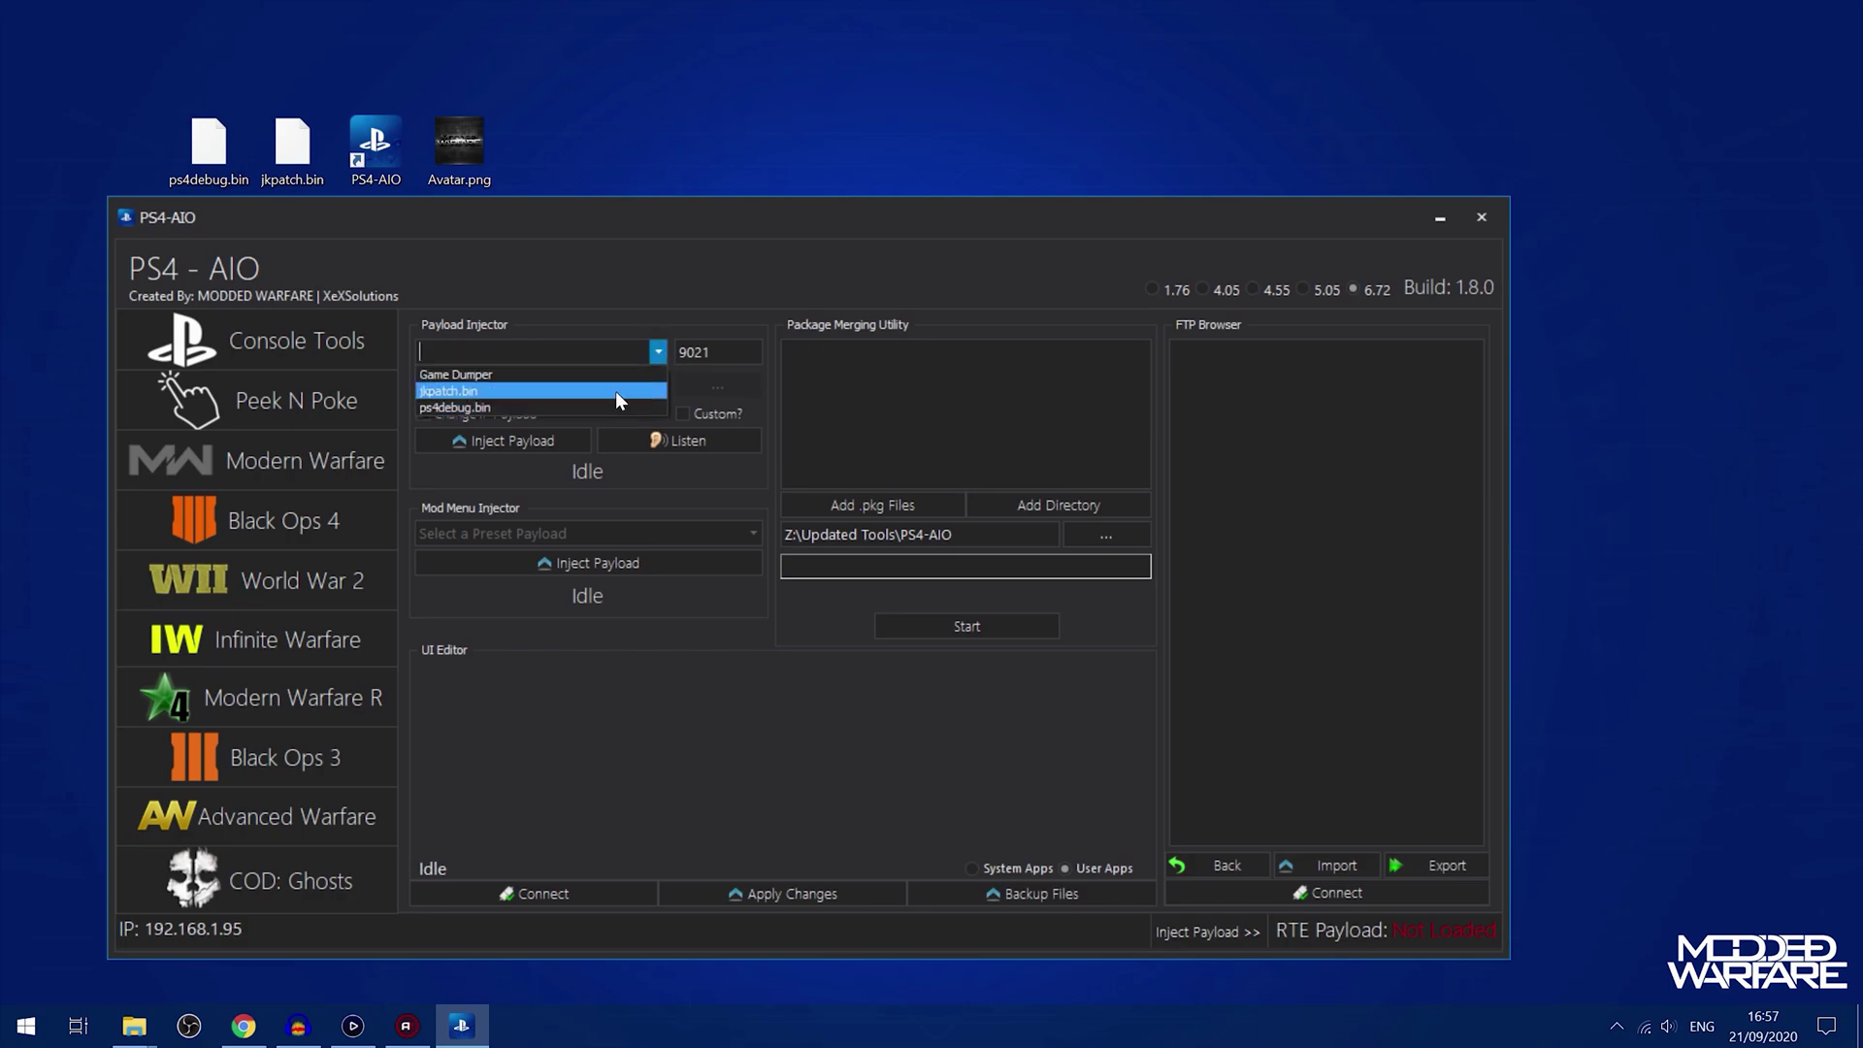
pyautogui.click(615, 390)
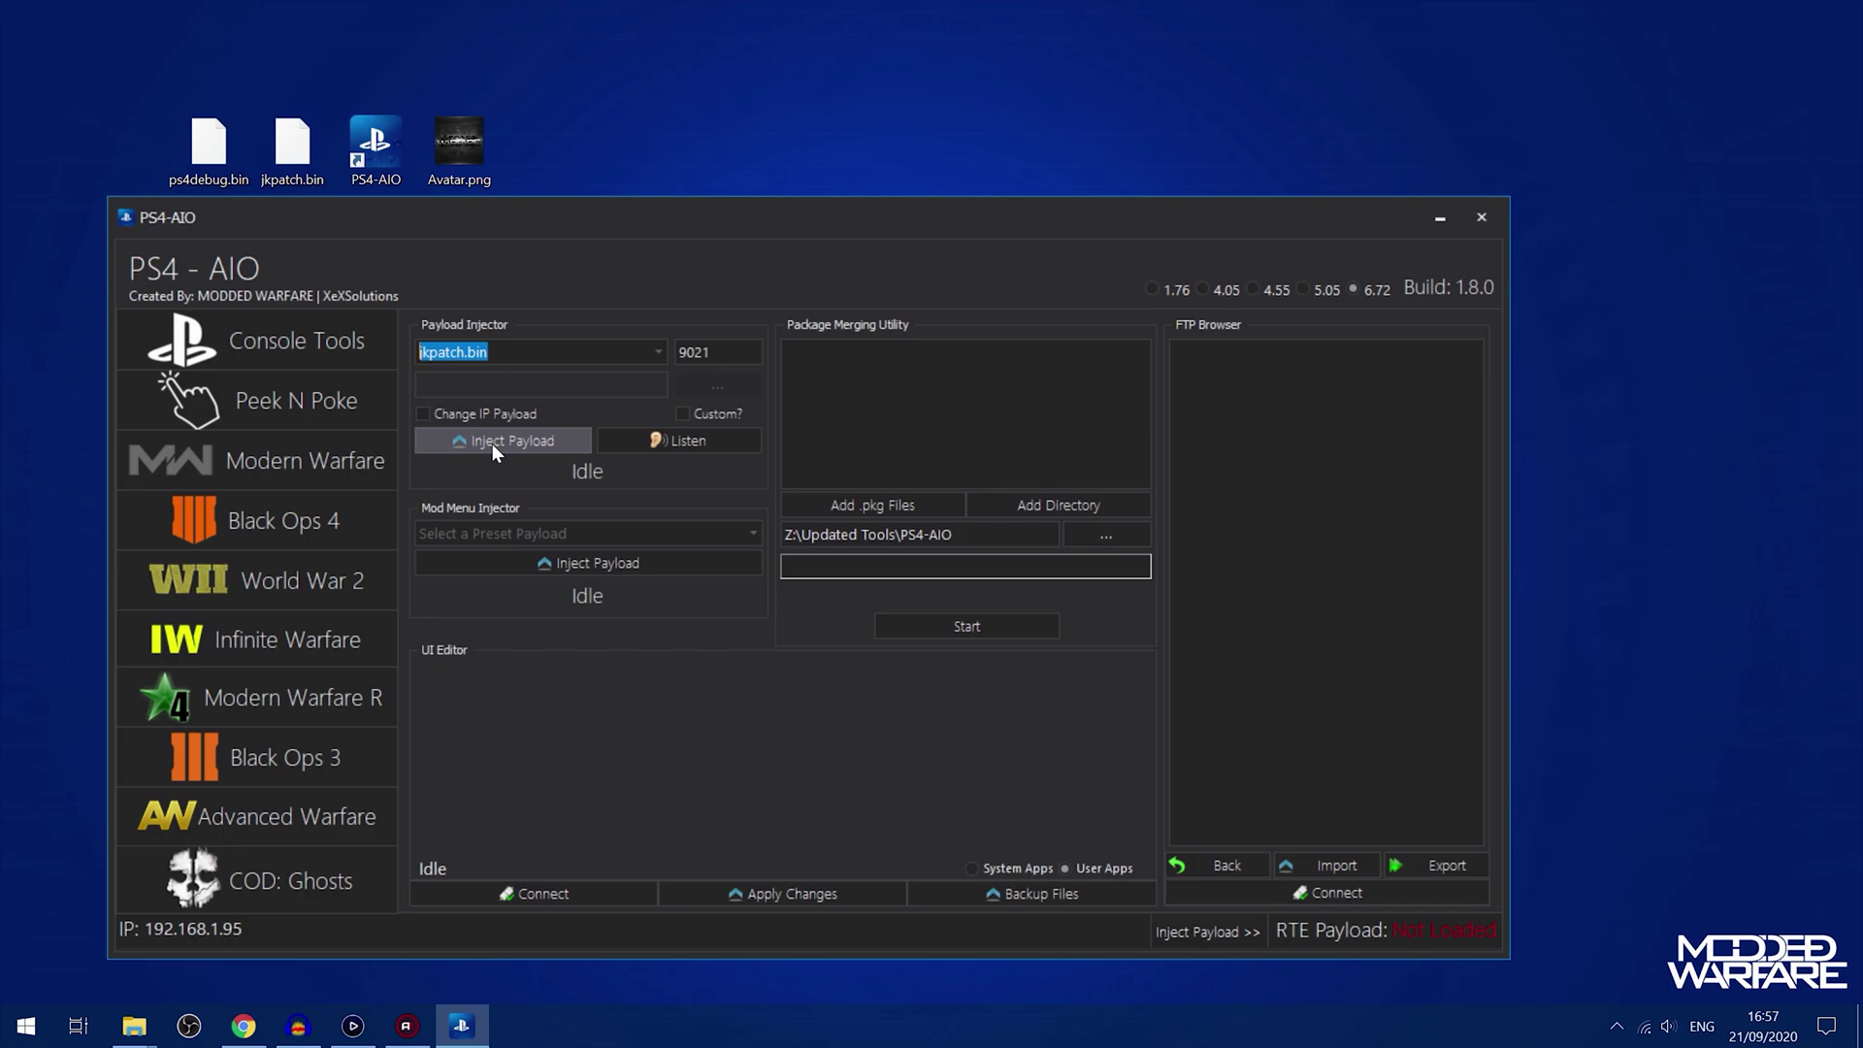
pyautogui.click(1306, 288)
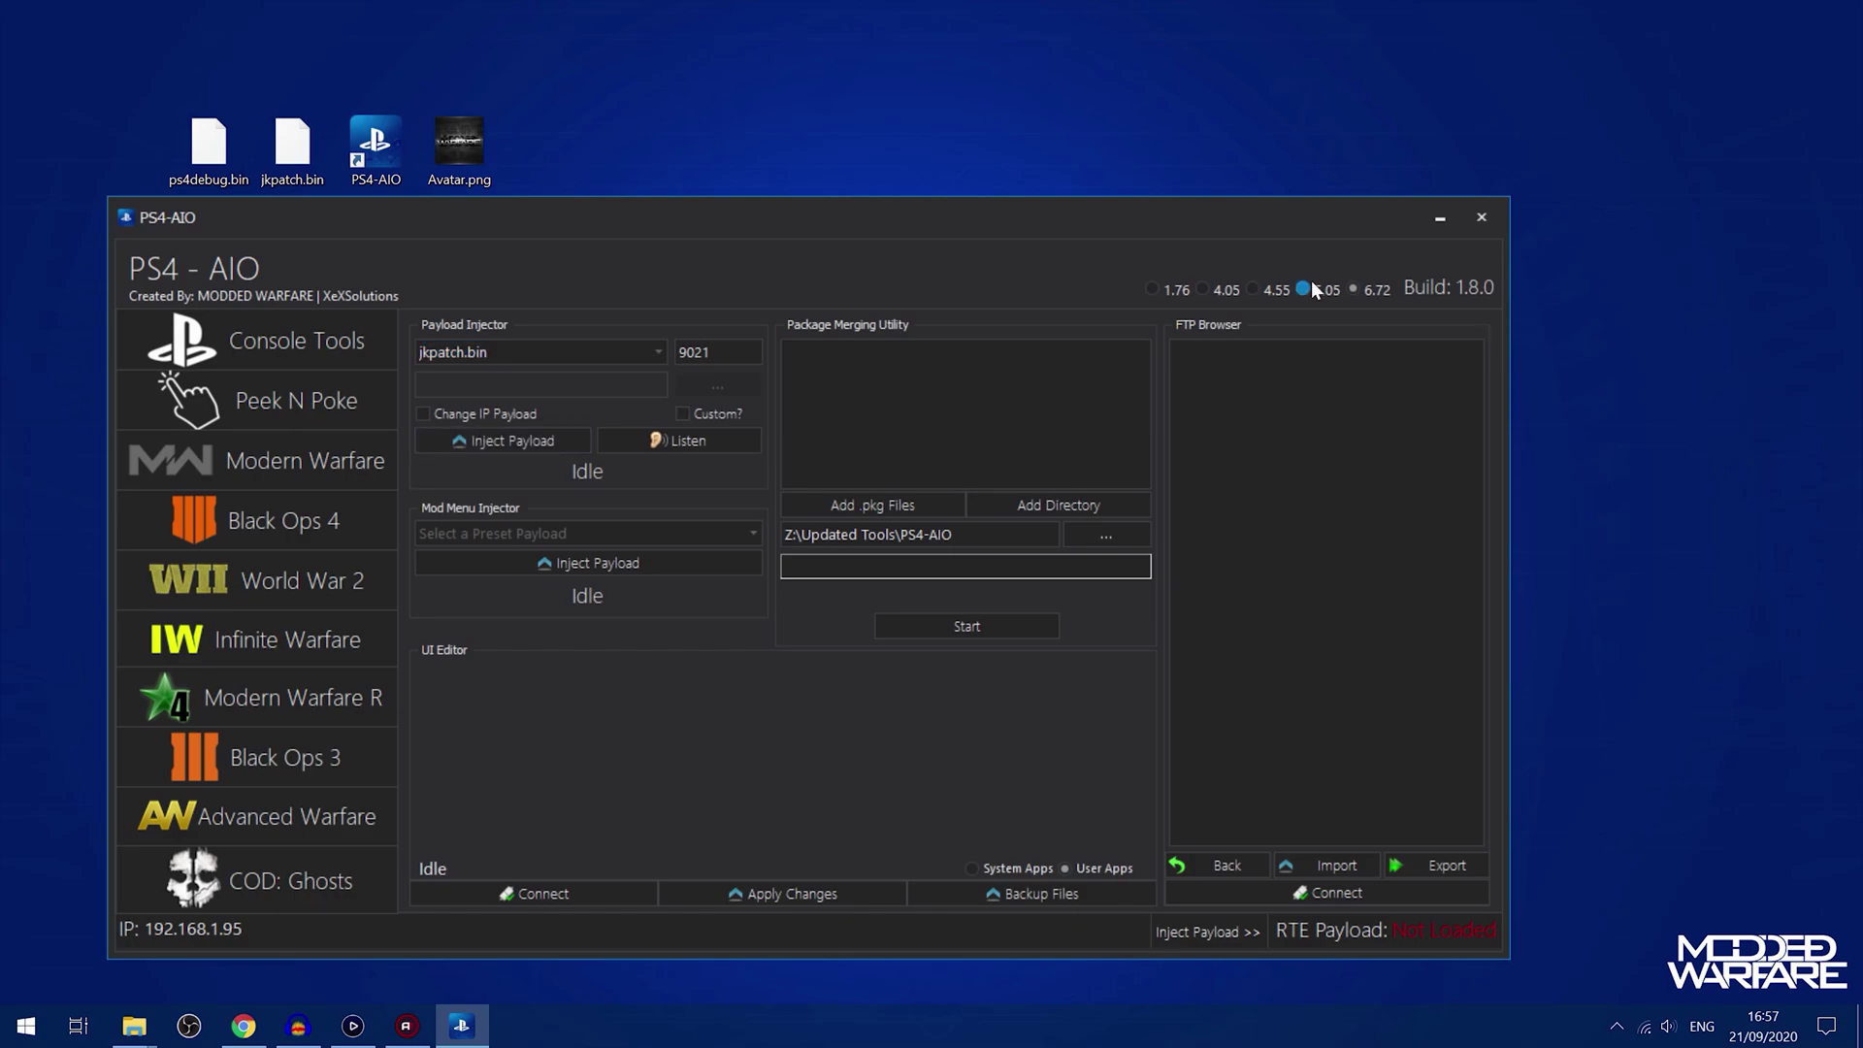
pyautogui.click(1352, 289)
# Step: Enable a custom payload, set it to the desktop jkpatch.bin, and inject it
pyautogui.click(713, 412)
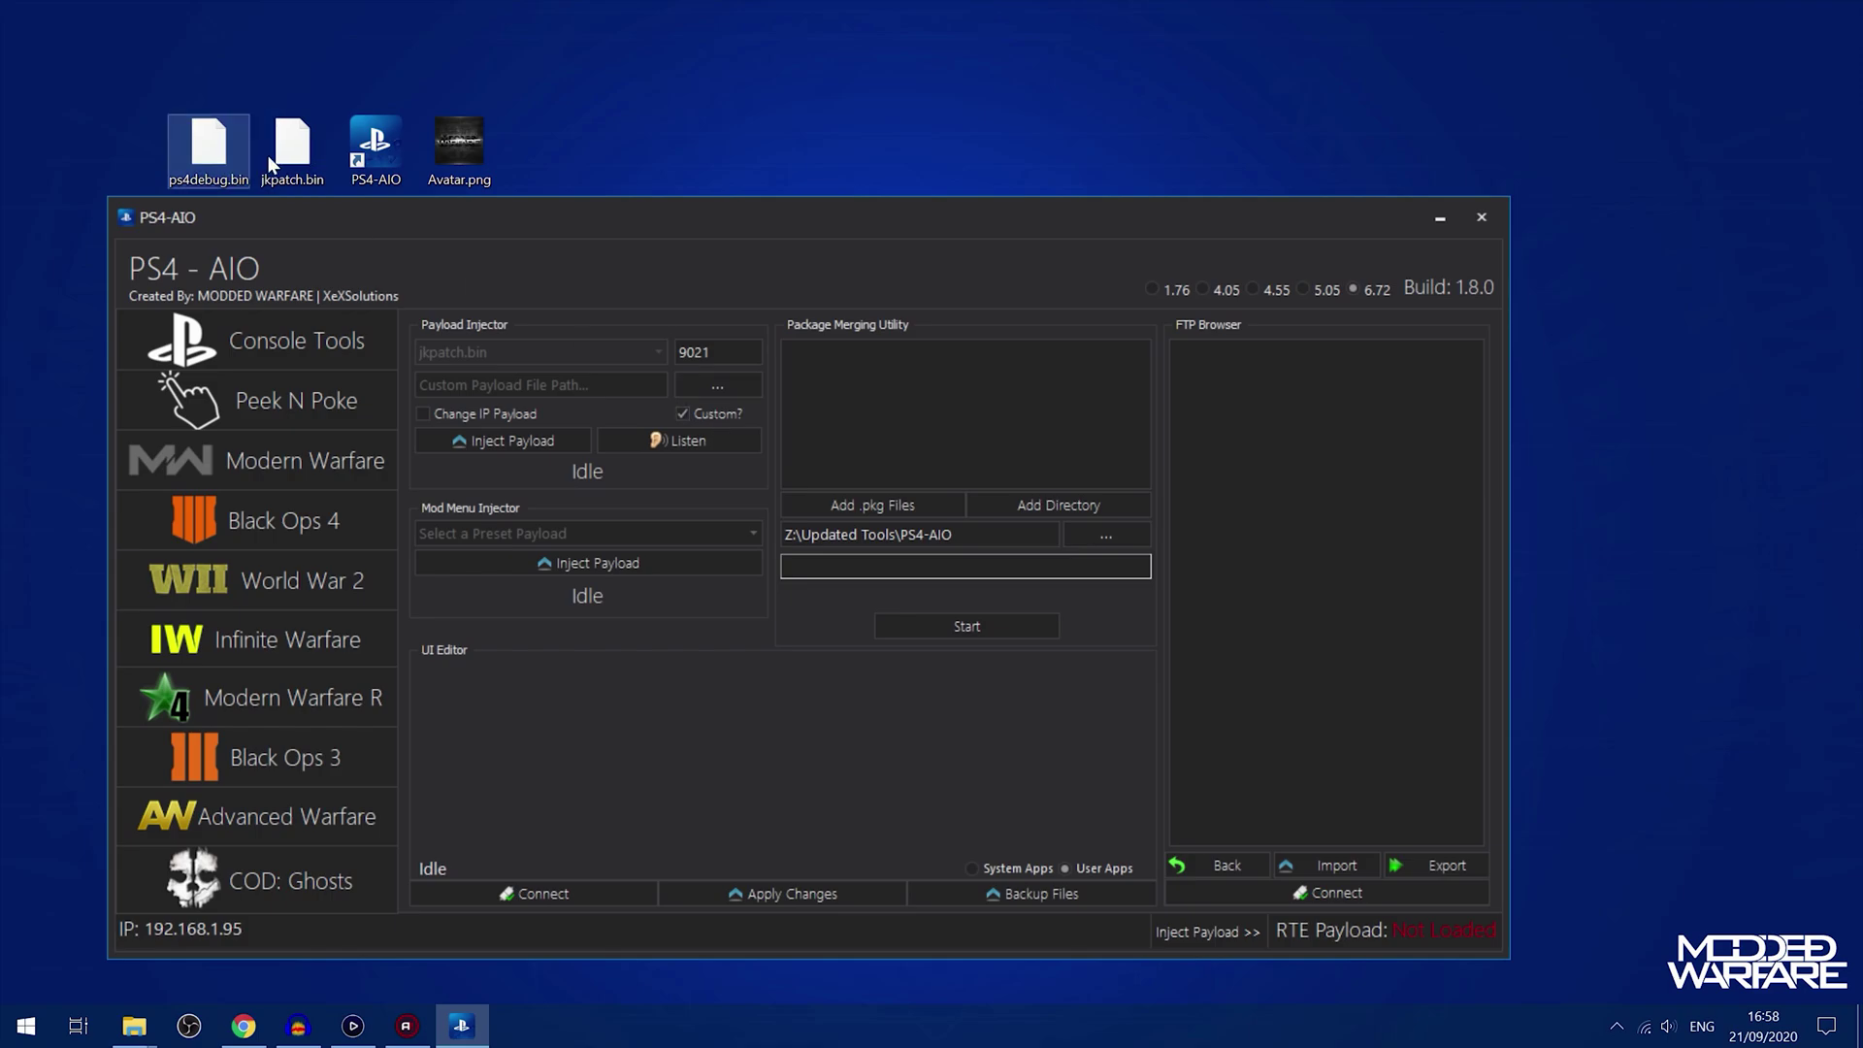
pyautogui.moveTo(268, 155); pyautogui.dragTo(582, 386)
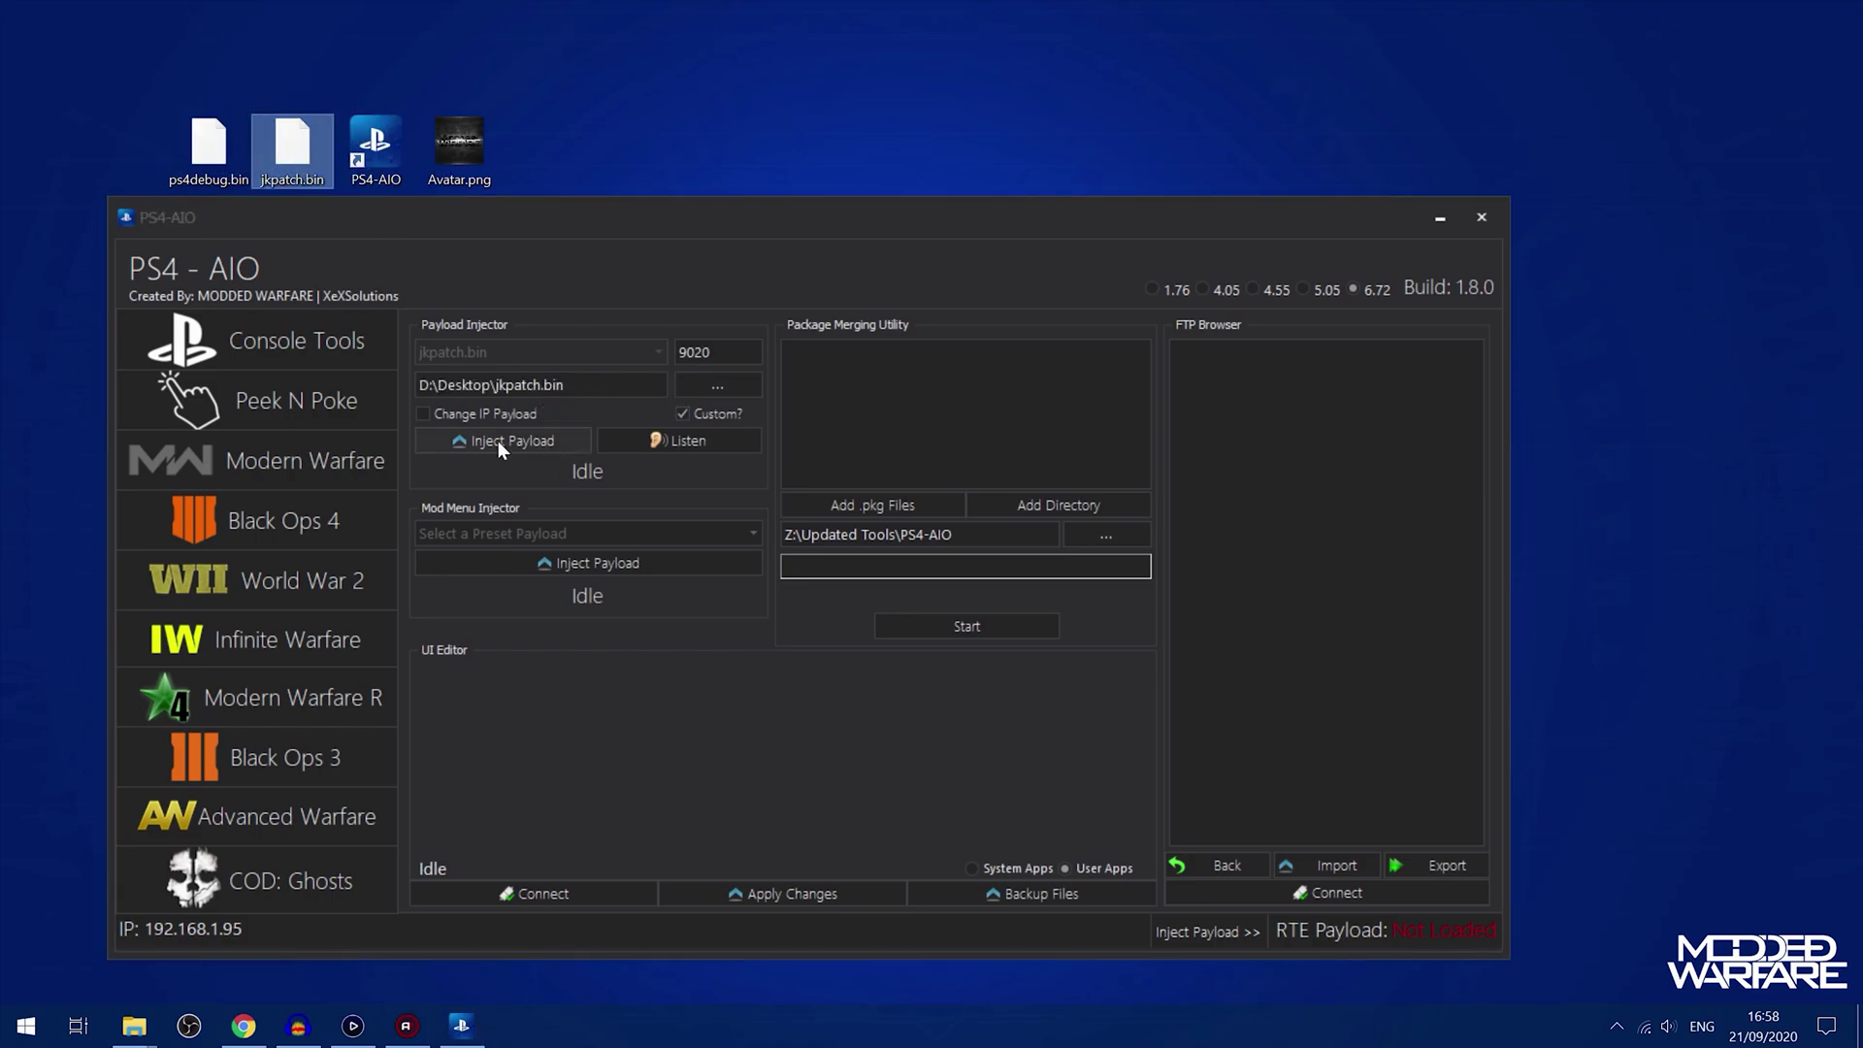
pyautogui.click(748, 533)
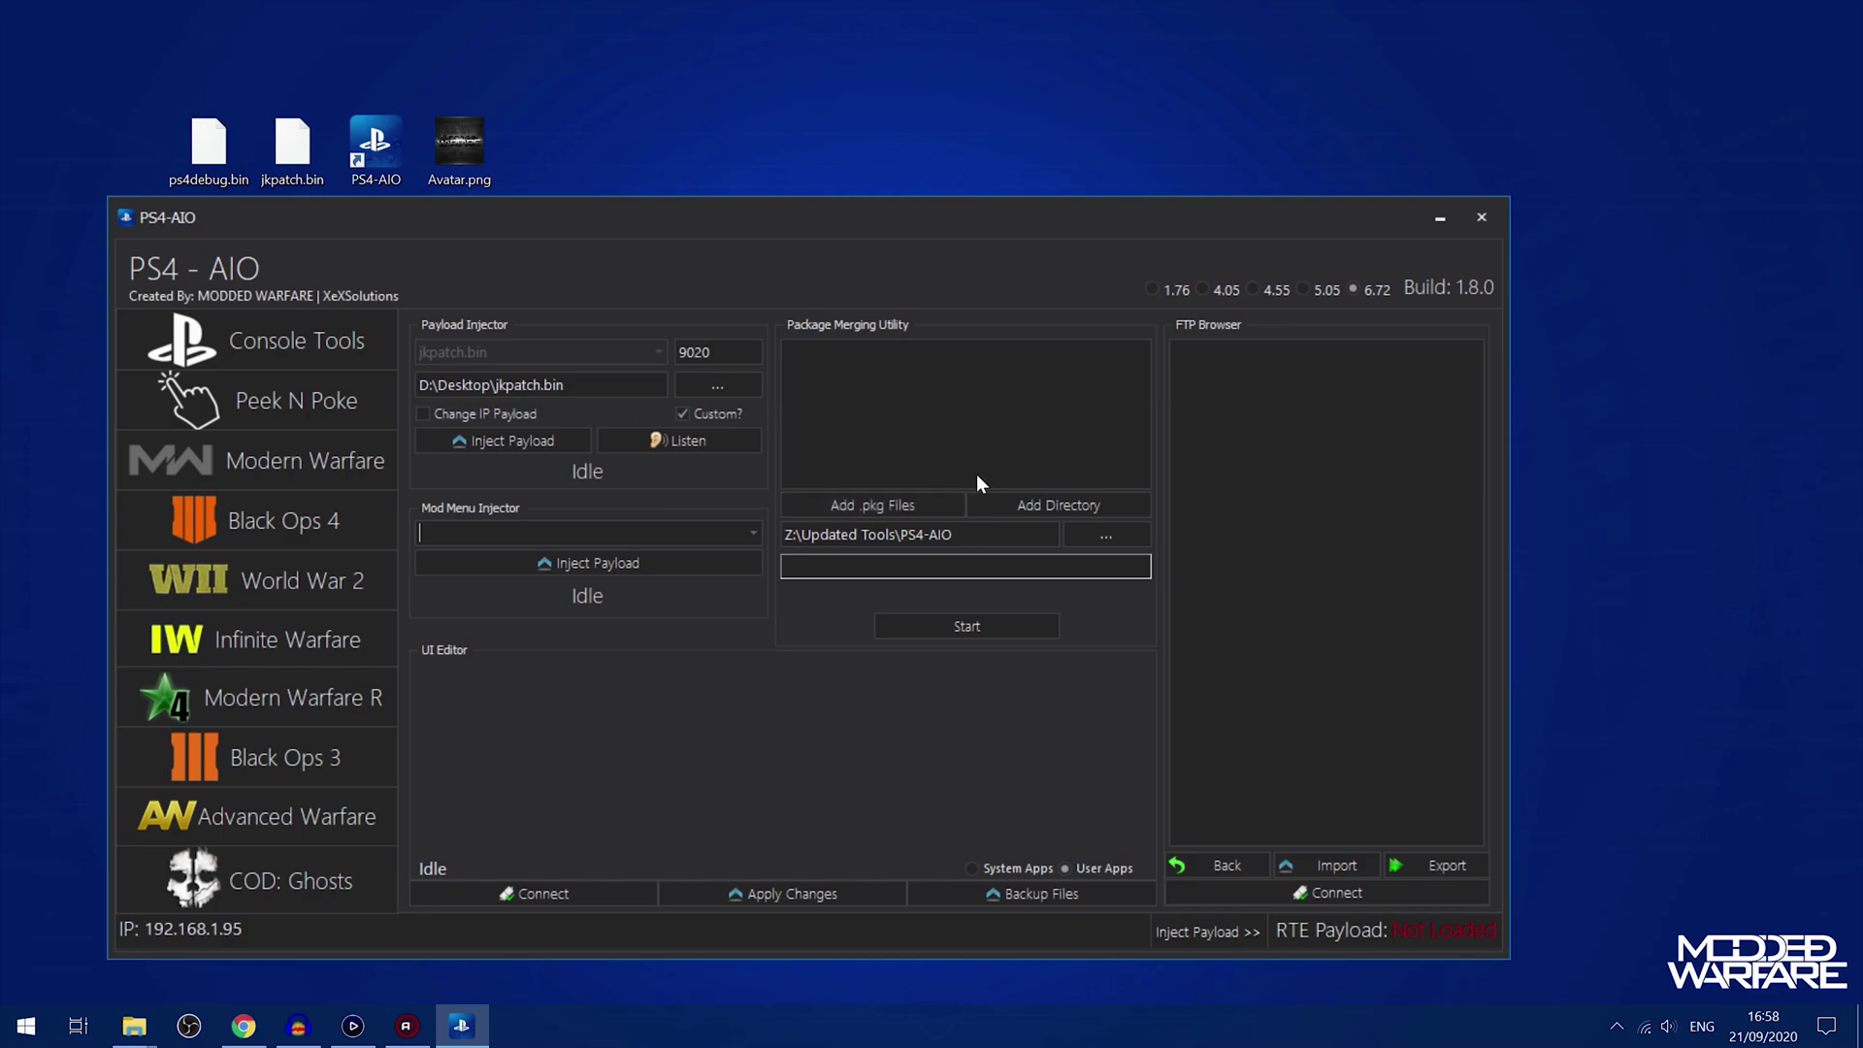
# Step: Merge the two split EP0002-CUSA00851 update packages in the Package Merging Utility
pyautogui.click(135, 1026)
pyautogui.click(114, 916)
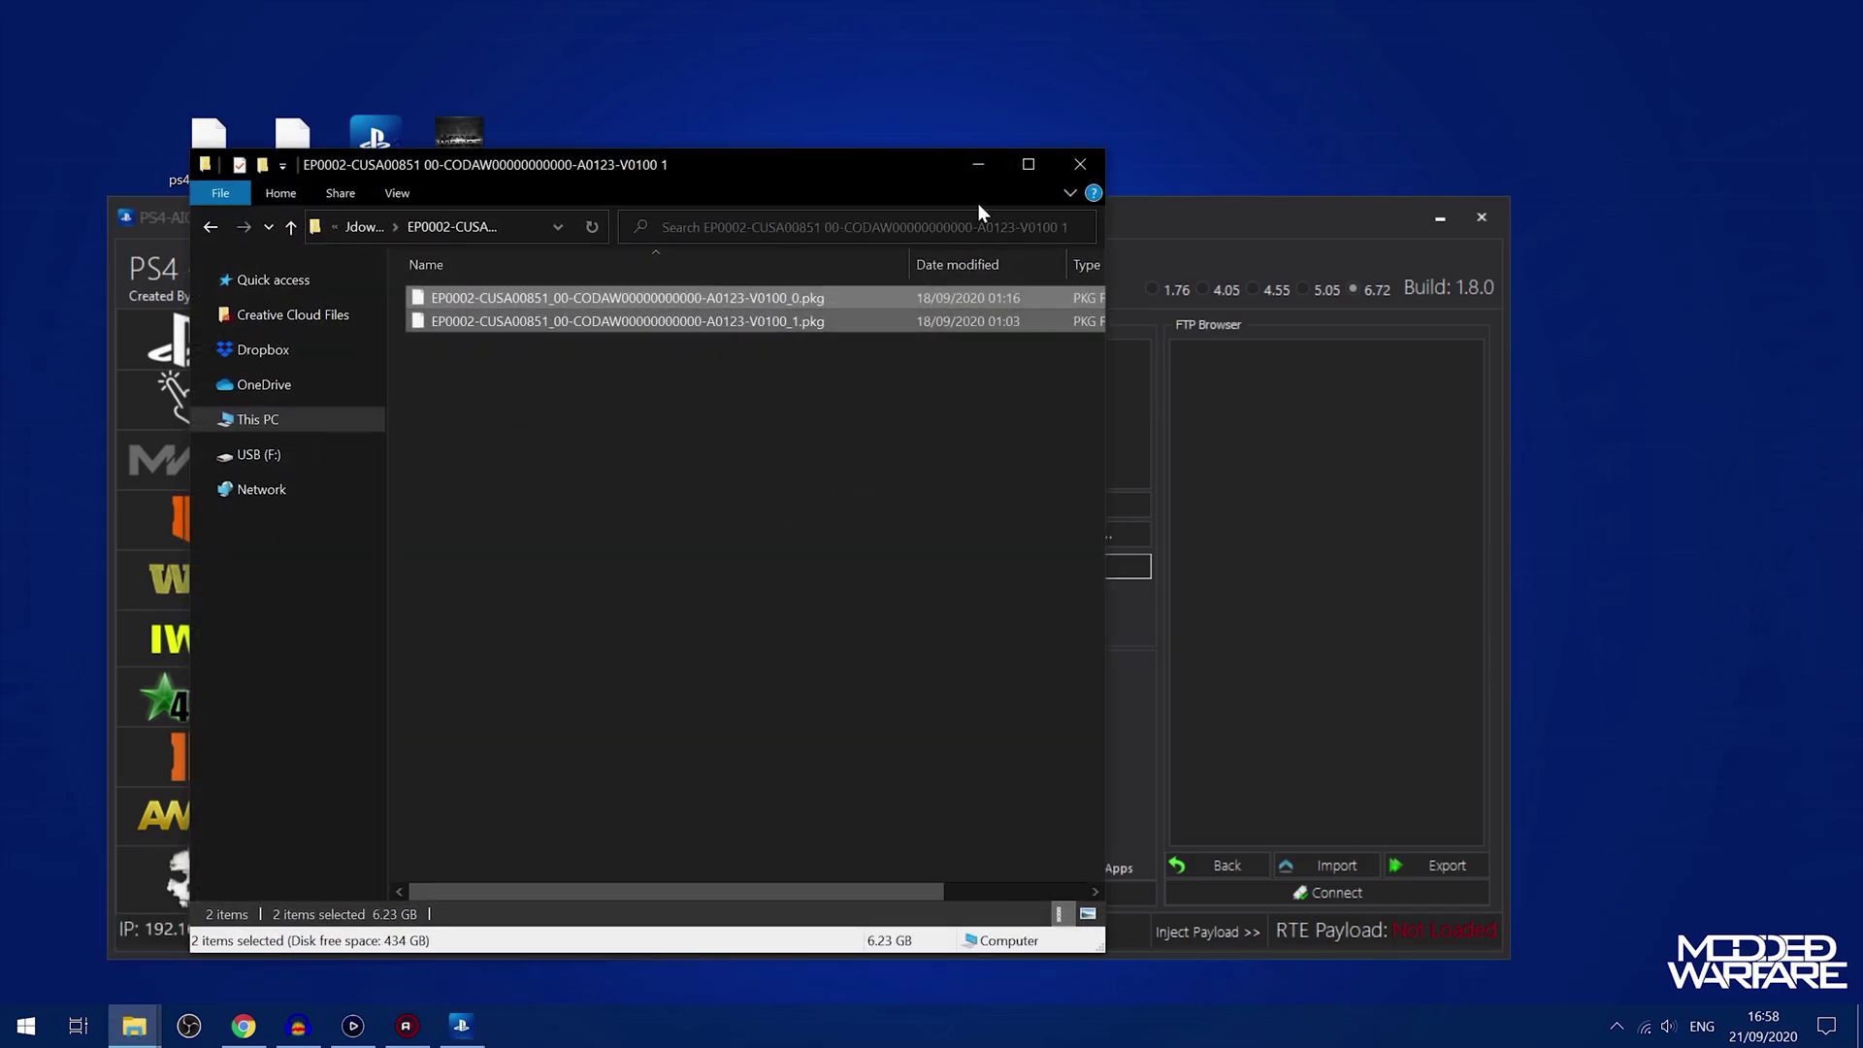
pyautogui.moveTo(614, 165); pyautogui.dragTo(1451, 207)
pyautogui.moveTo(934, 398); pyautogui.dragTo(926, 408)
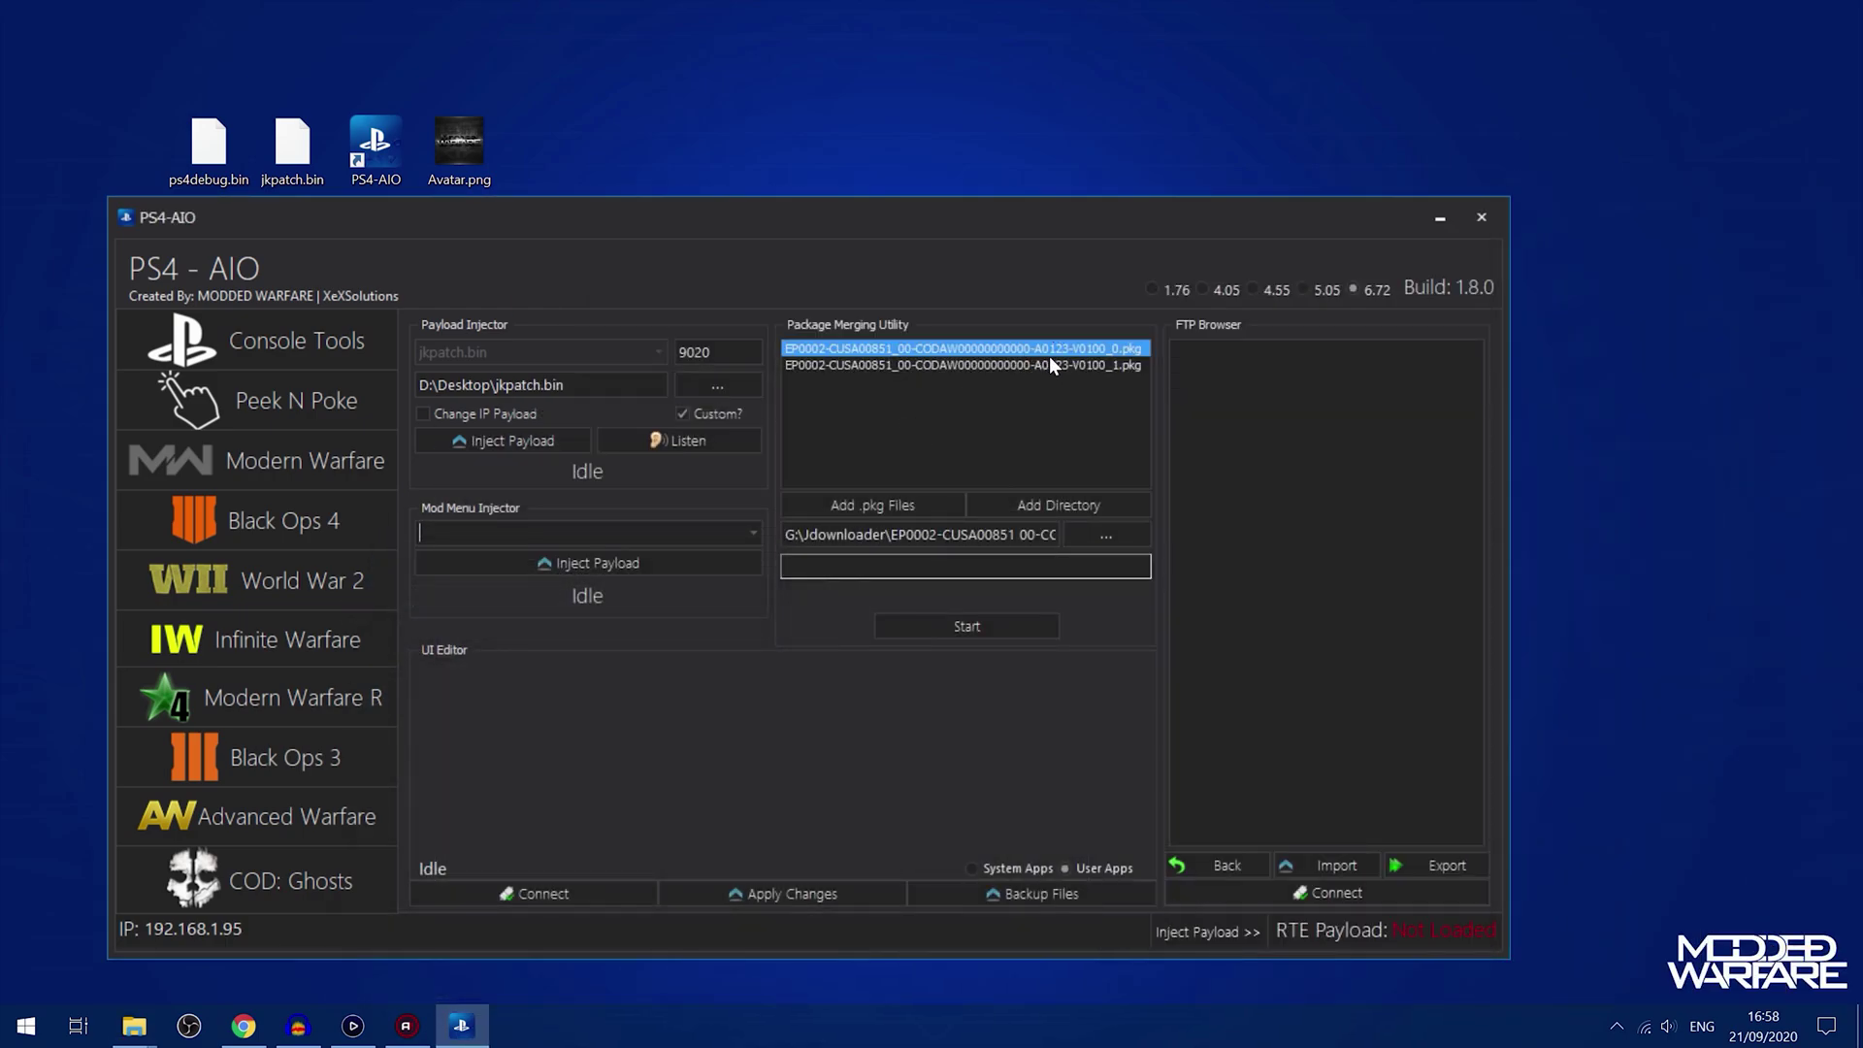
pyautogui.click(960, 623)
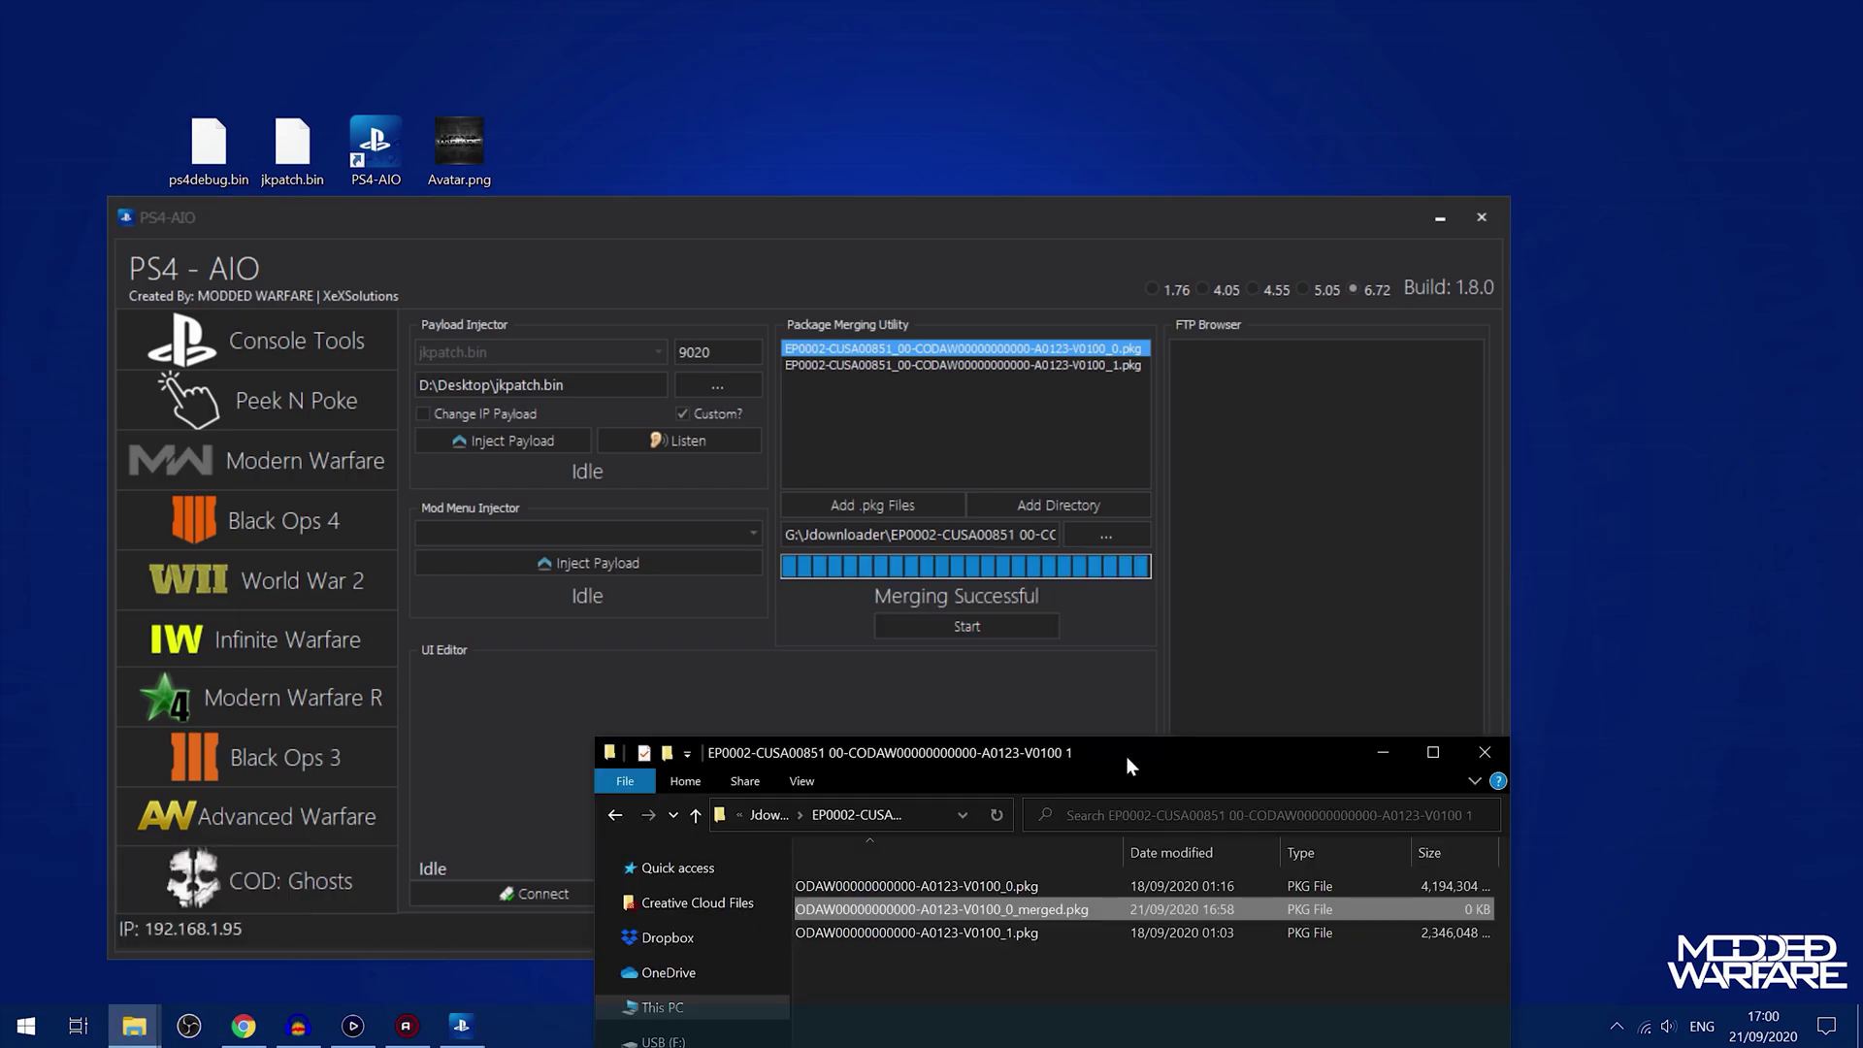
# Step: Check the new merged pkg in the folder, close it, and show the console capture
pyautogui.moveTo(1126, 754); pyautogui.dragTo(1095, 505)
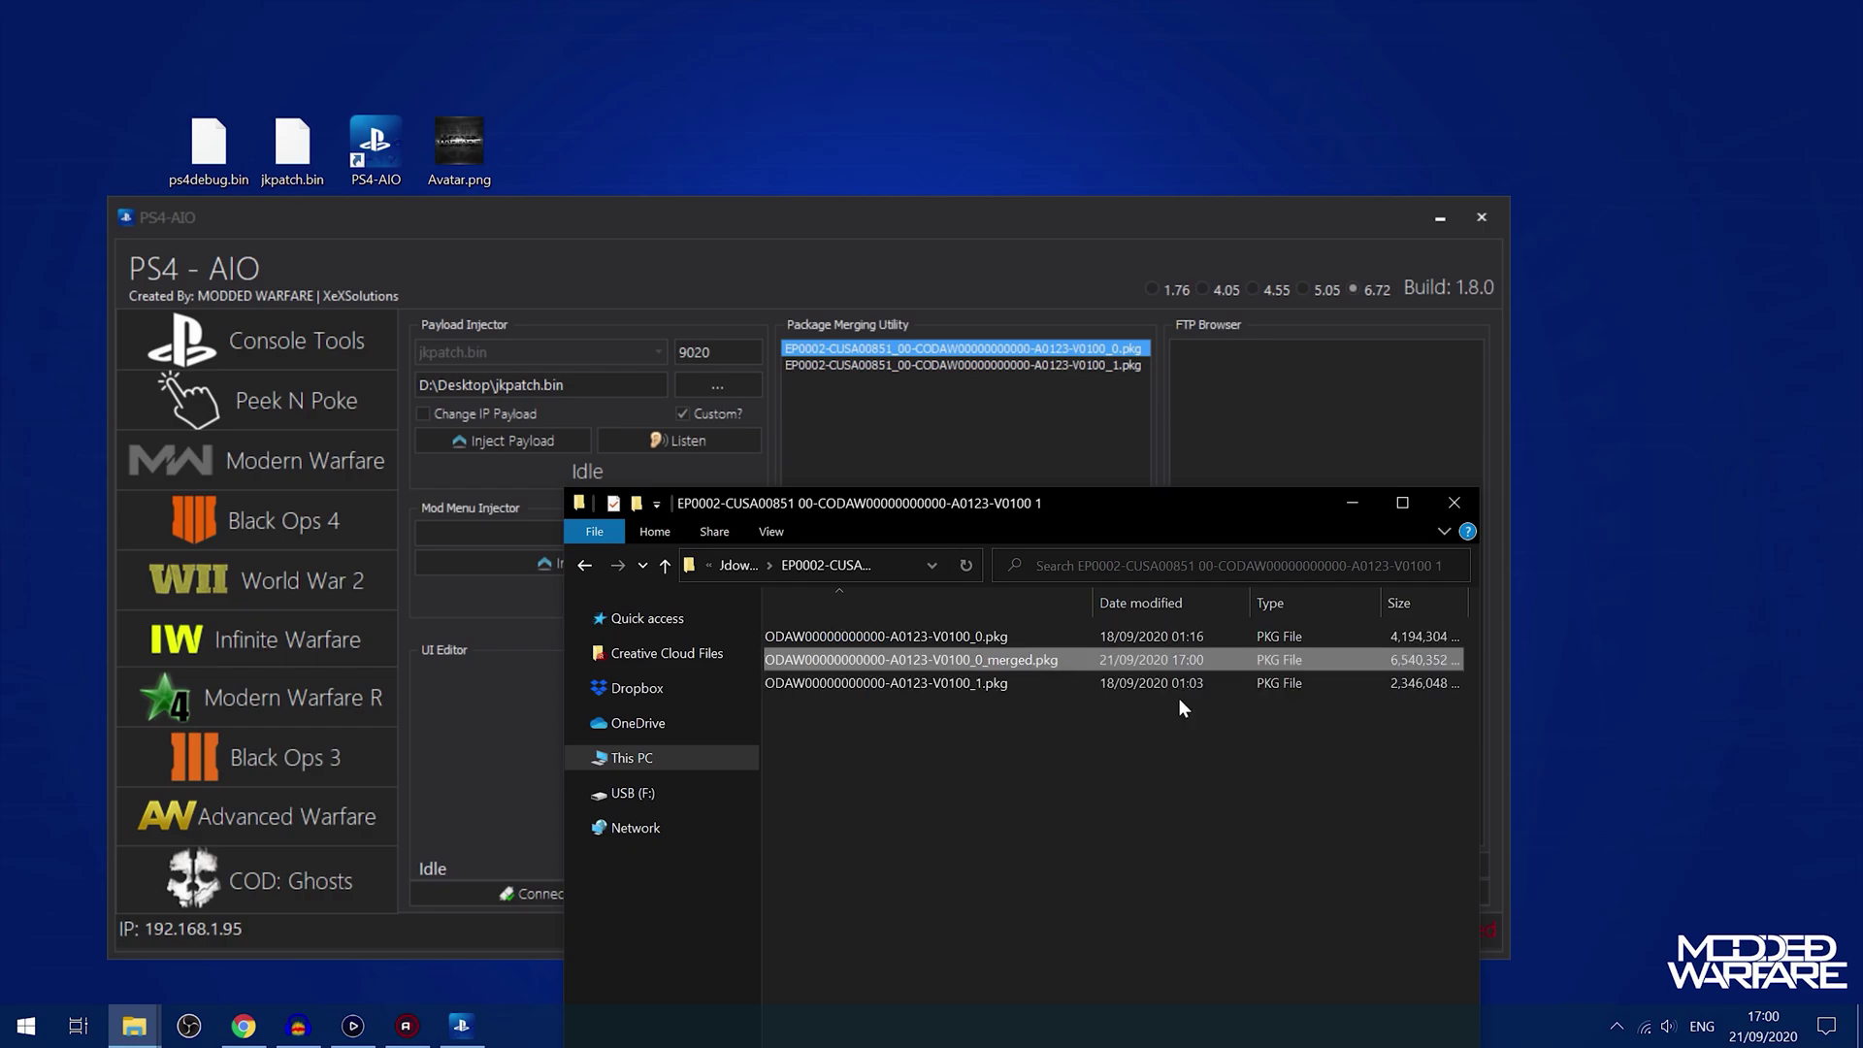
pyautogui.moveTo(955, 504); pyautogui.dragTo(1003, 427)
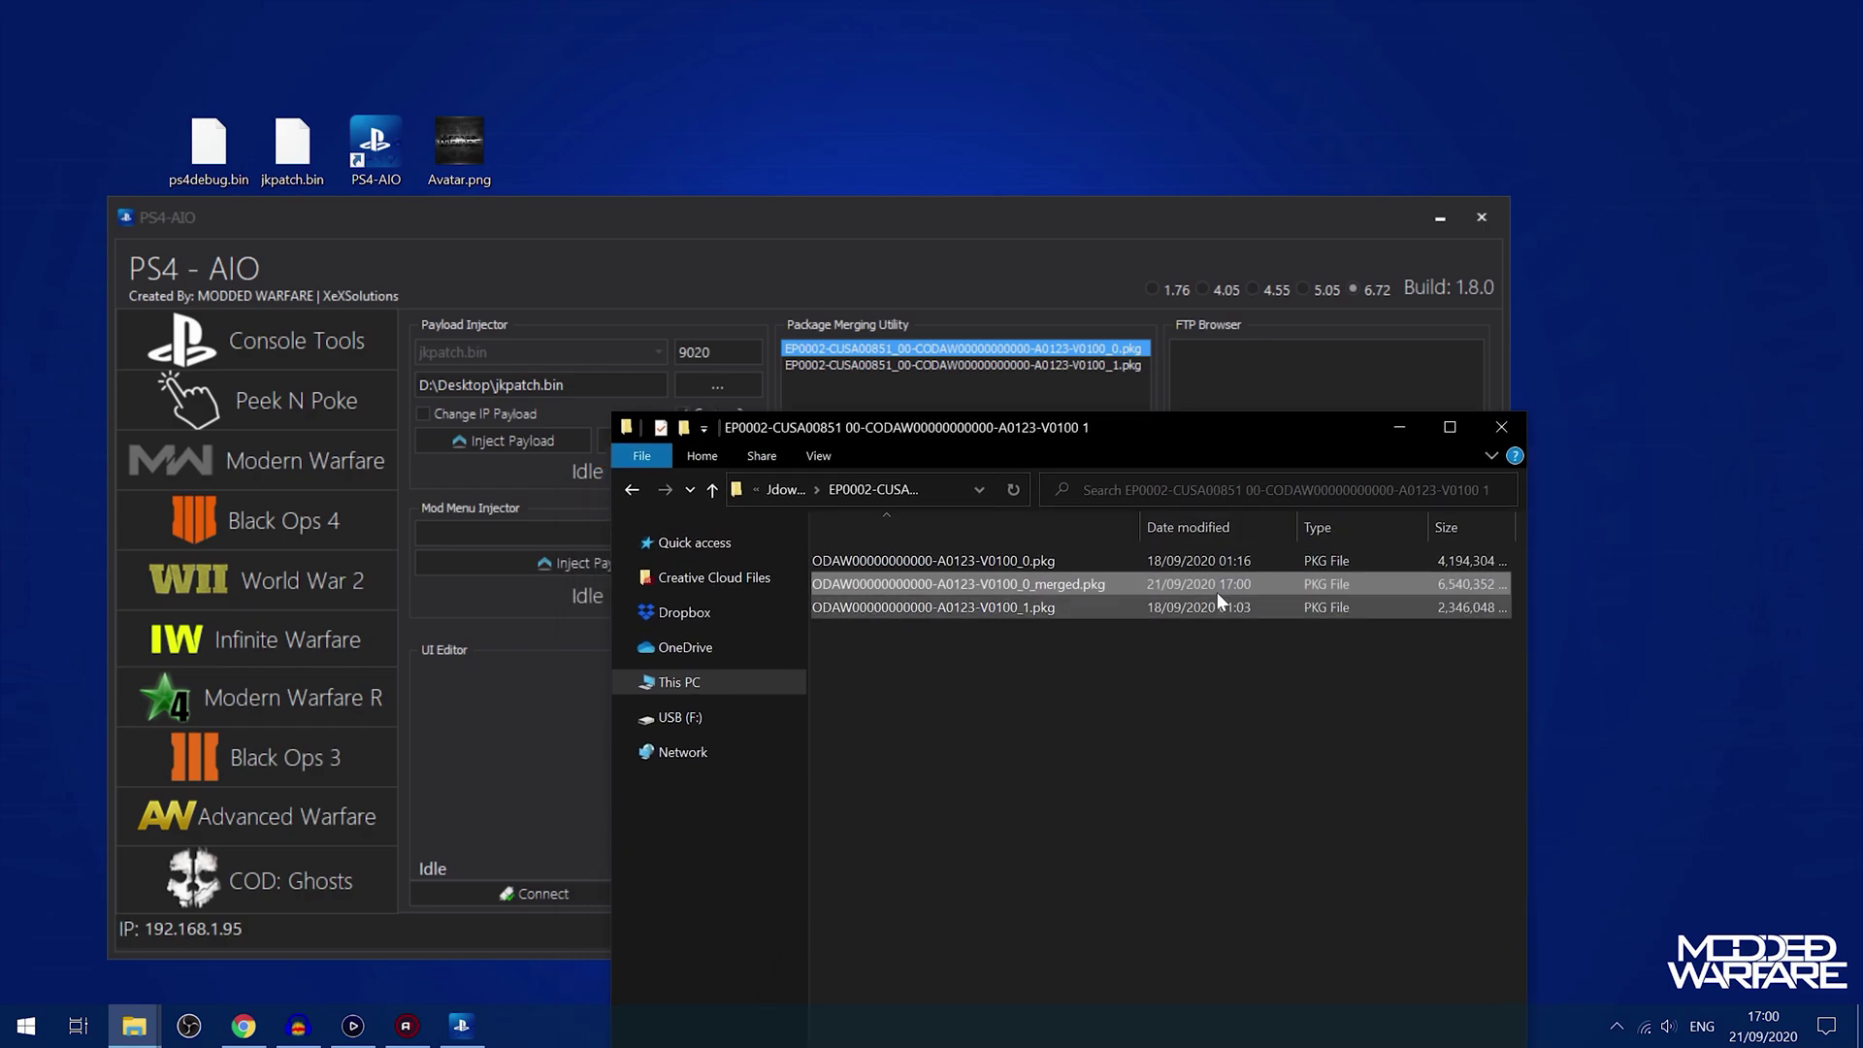
pyautogui.click(1052, 582)
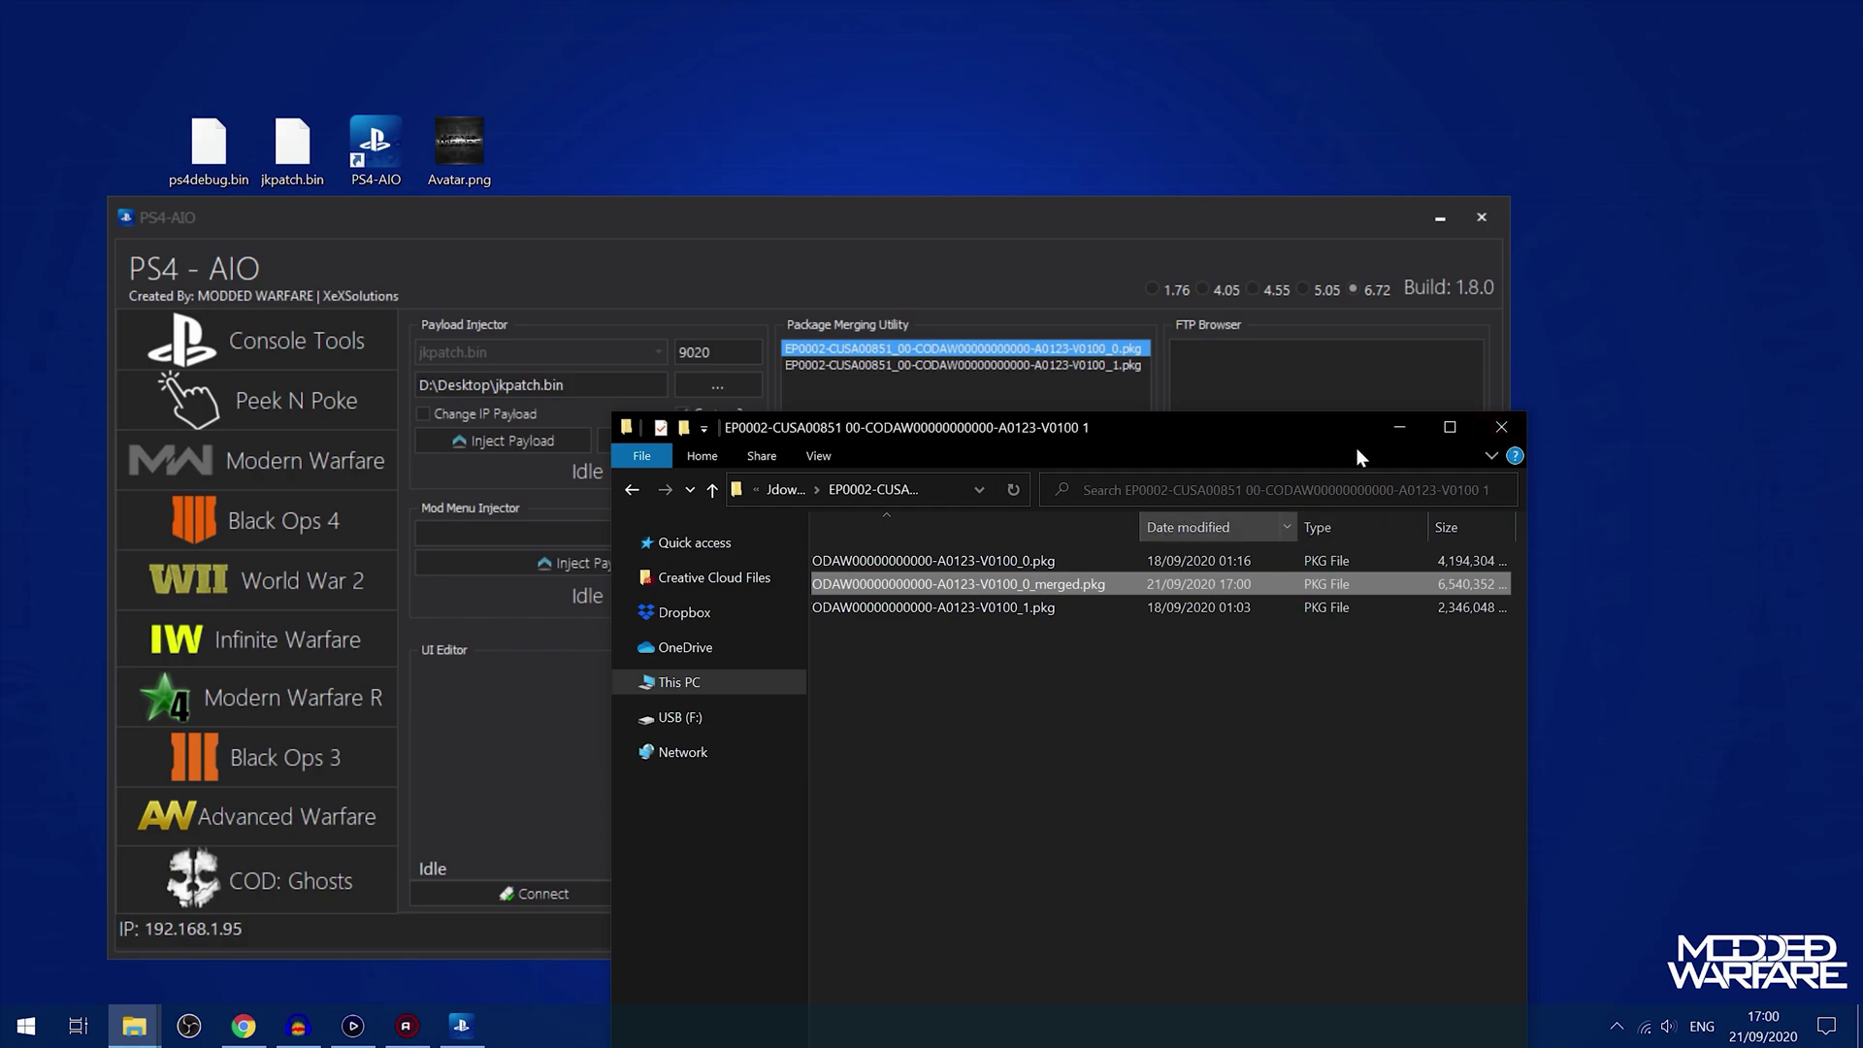
pyautogui.click(1501, 427)
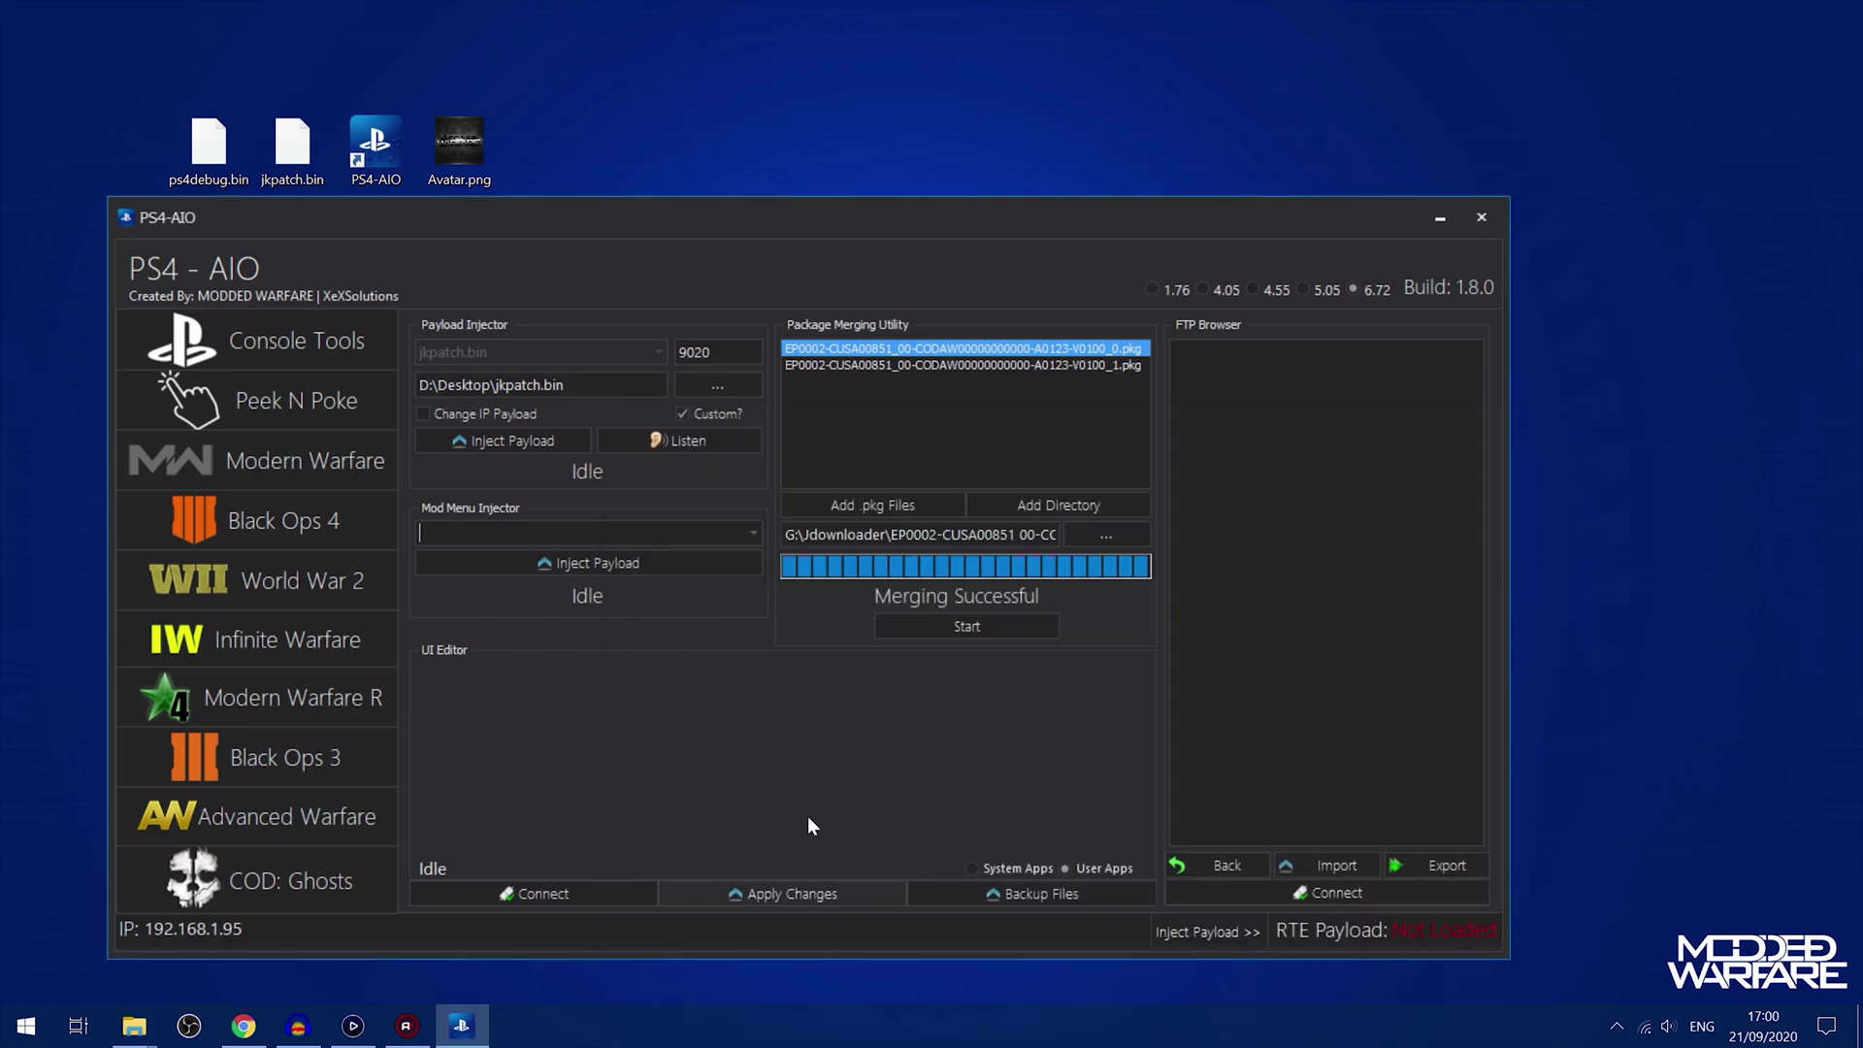
pyautogui.click(352, 1025)
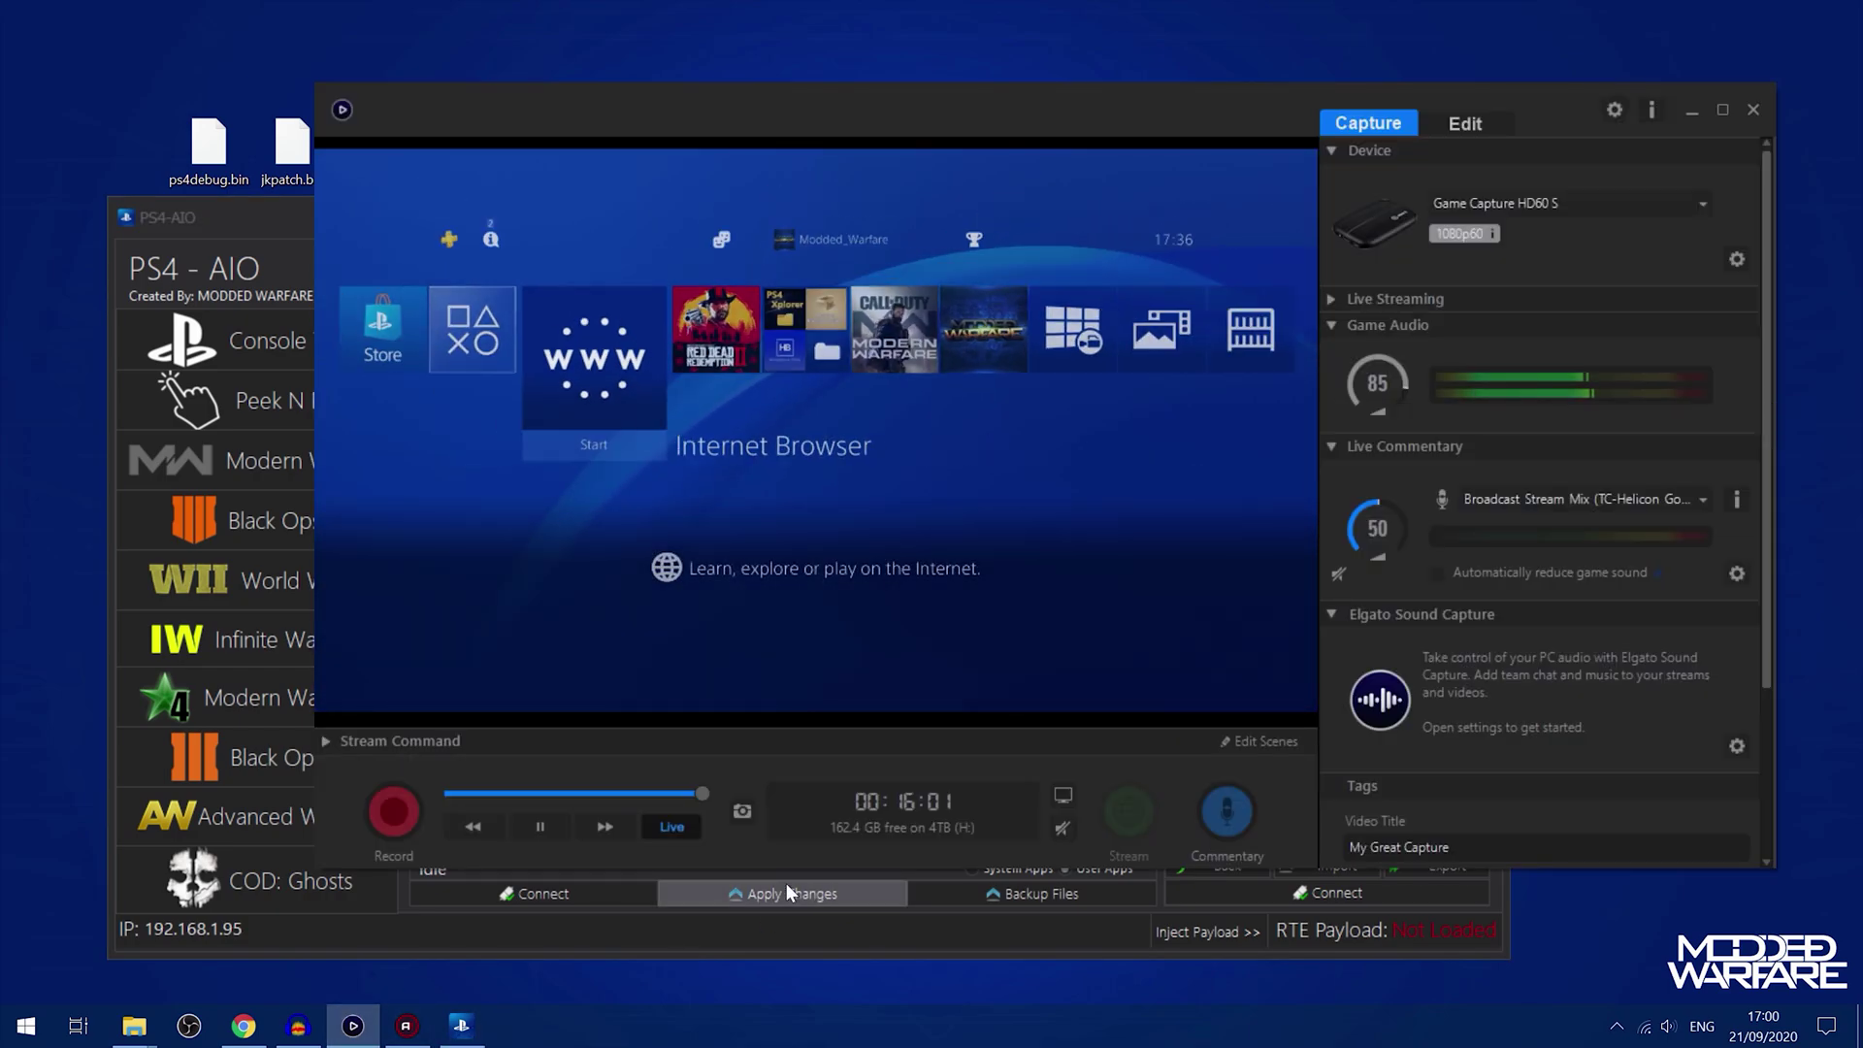
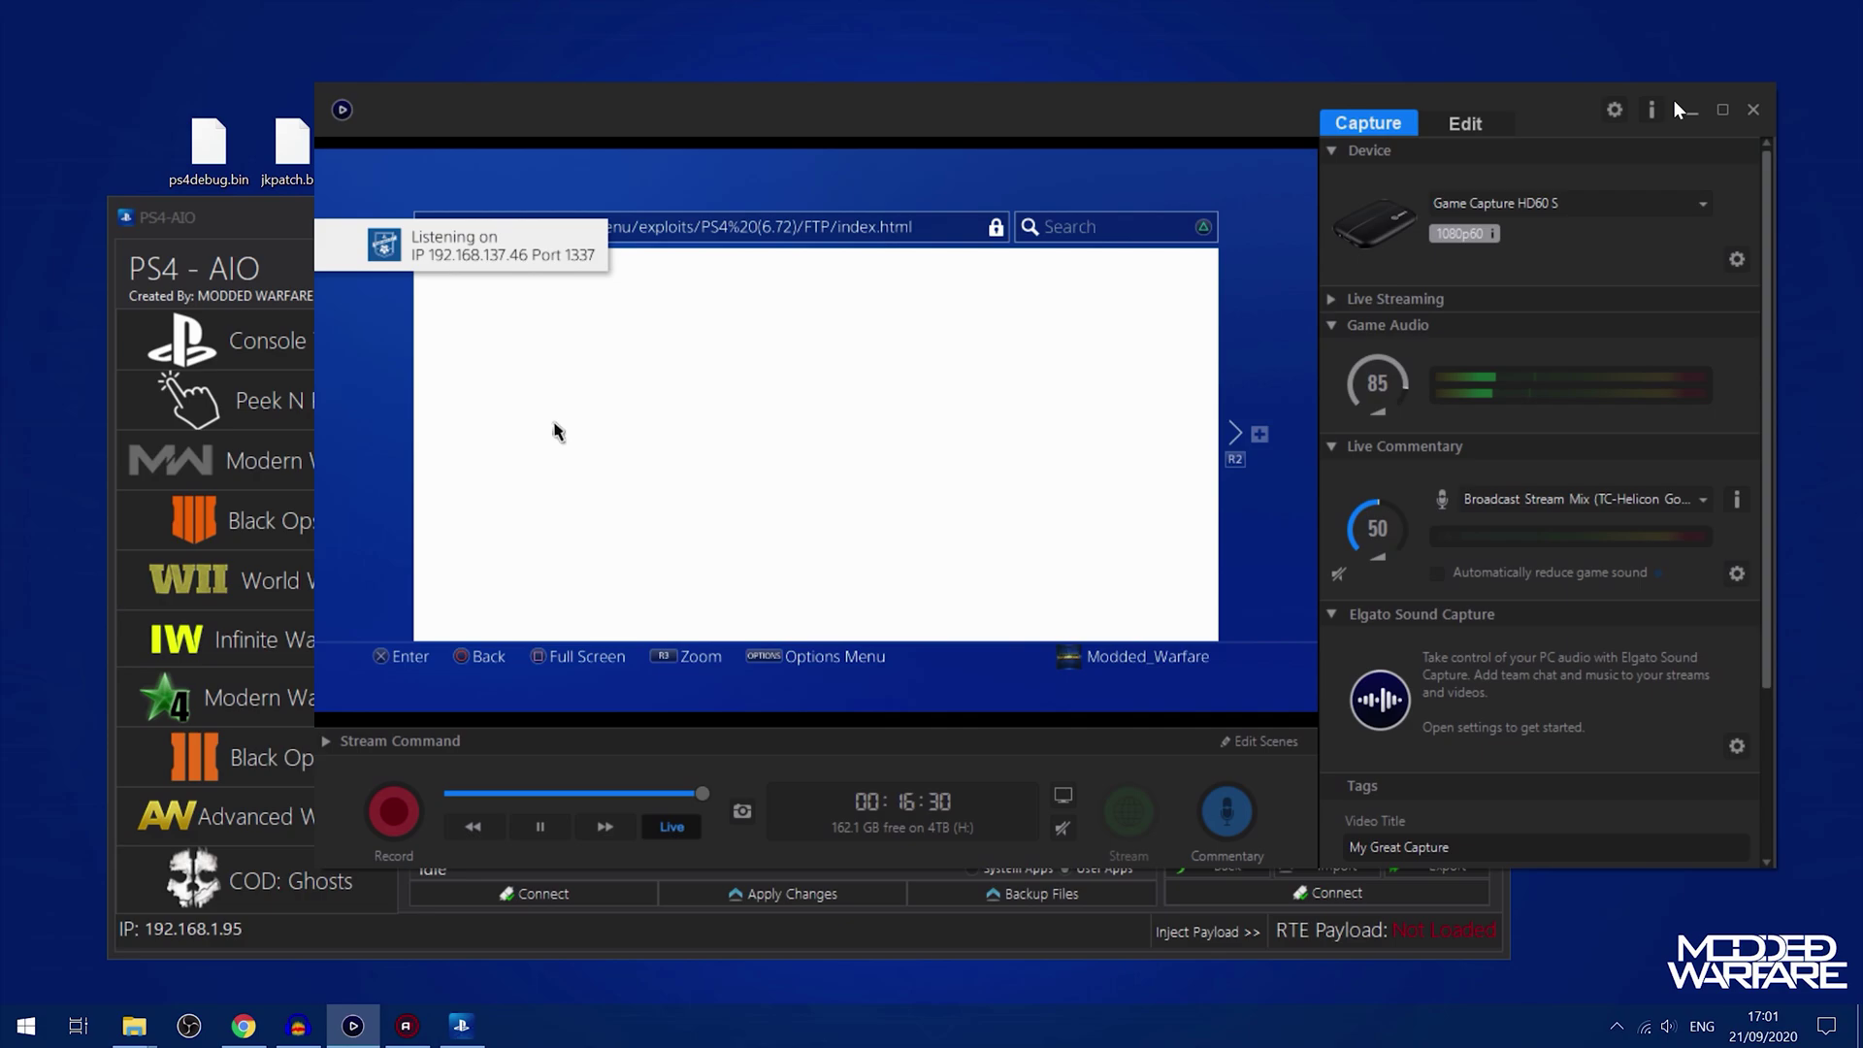
# Step: Minimize the Elgato window and change the PS4-AIO IP ending to 37.46 (192.168.137.46)
pyautogui.click(1686, 109)
pyautogui.moveTo(244, 928); pyautogui.dragTo(222, 928)
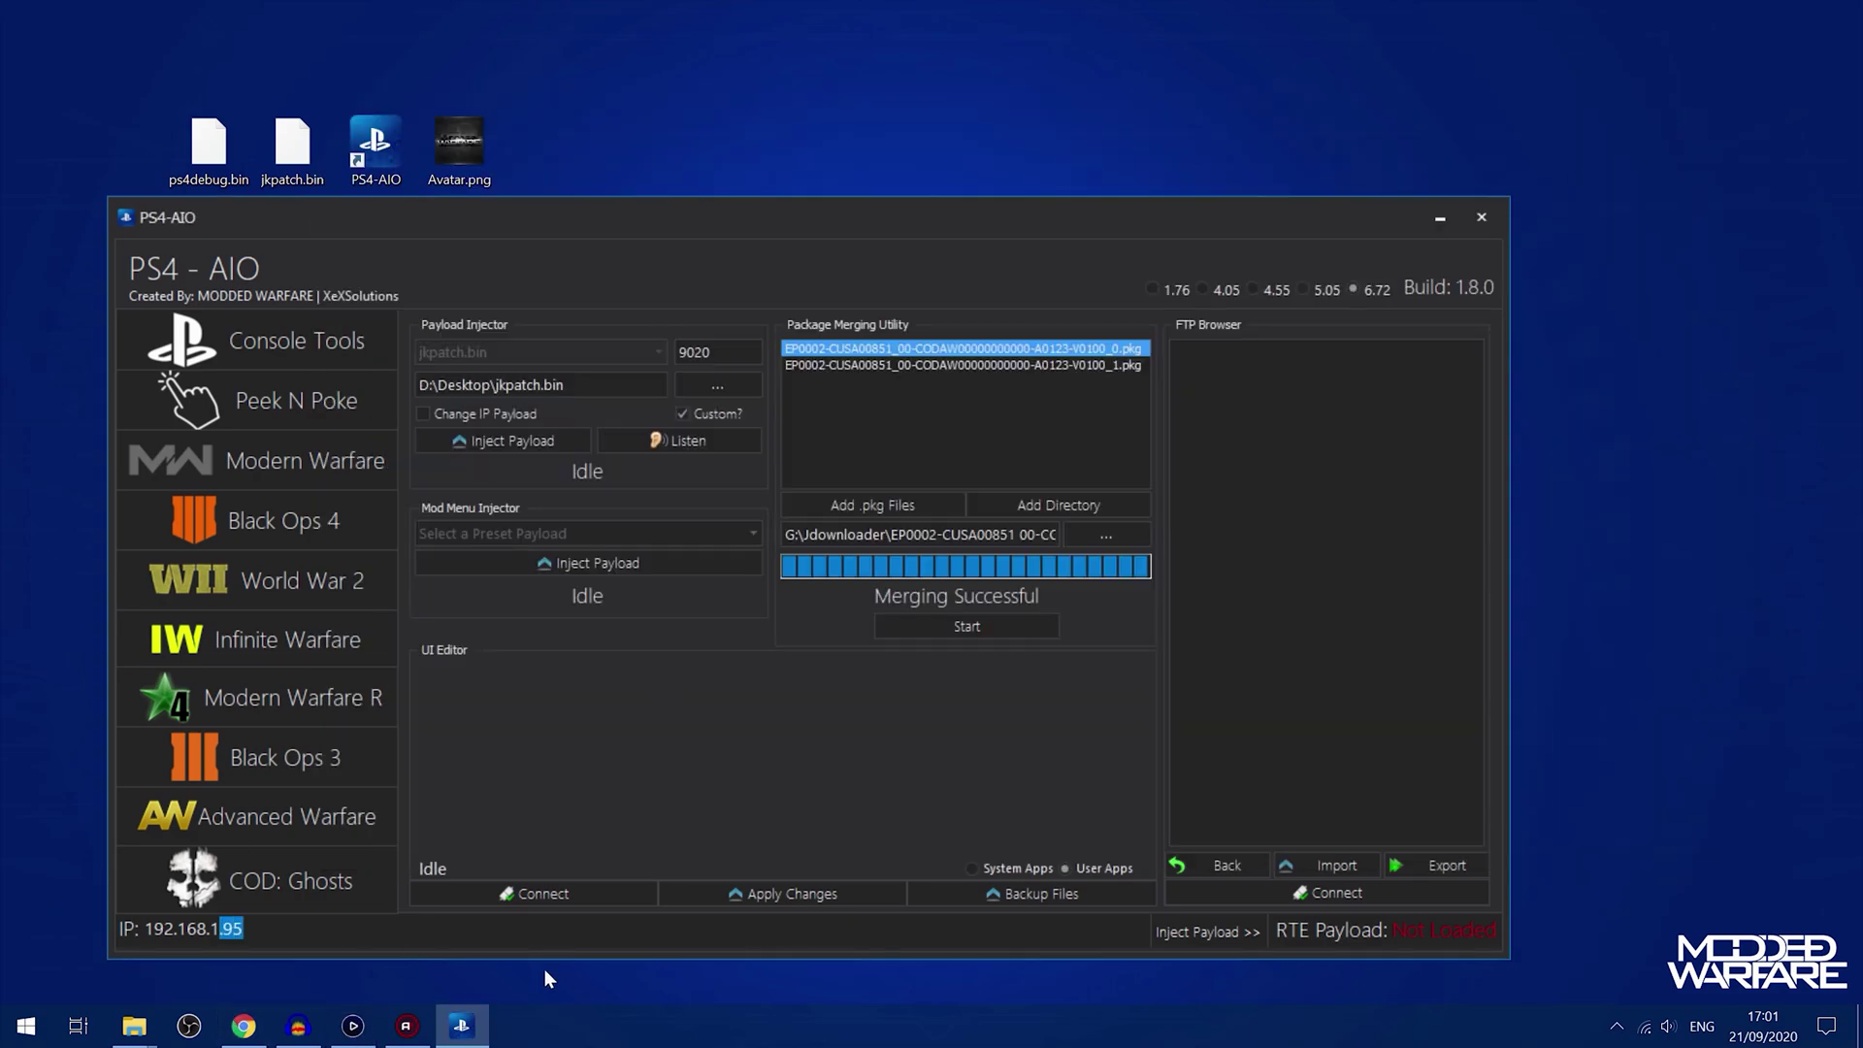
pyautogui.write('37.46')
# Step: Connect the UI Editor to the console so the app thumbnails load
pyautogui.click(547, 897)
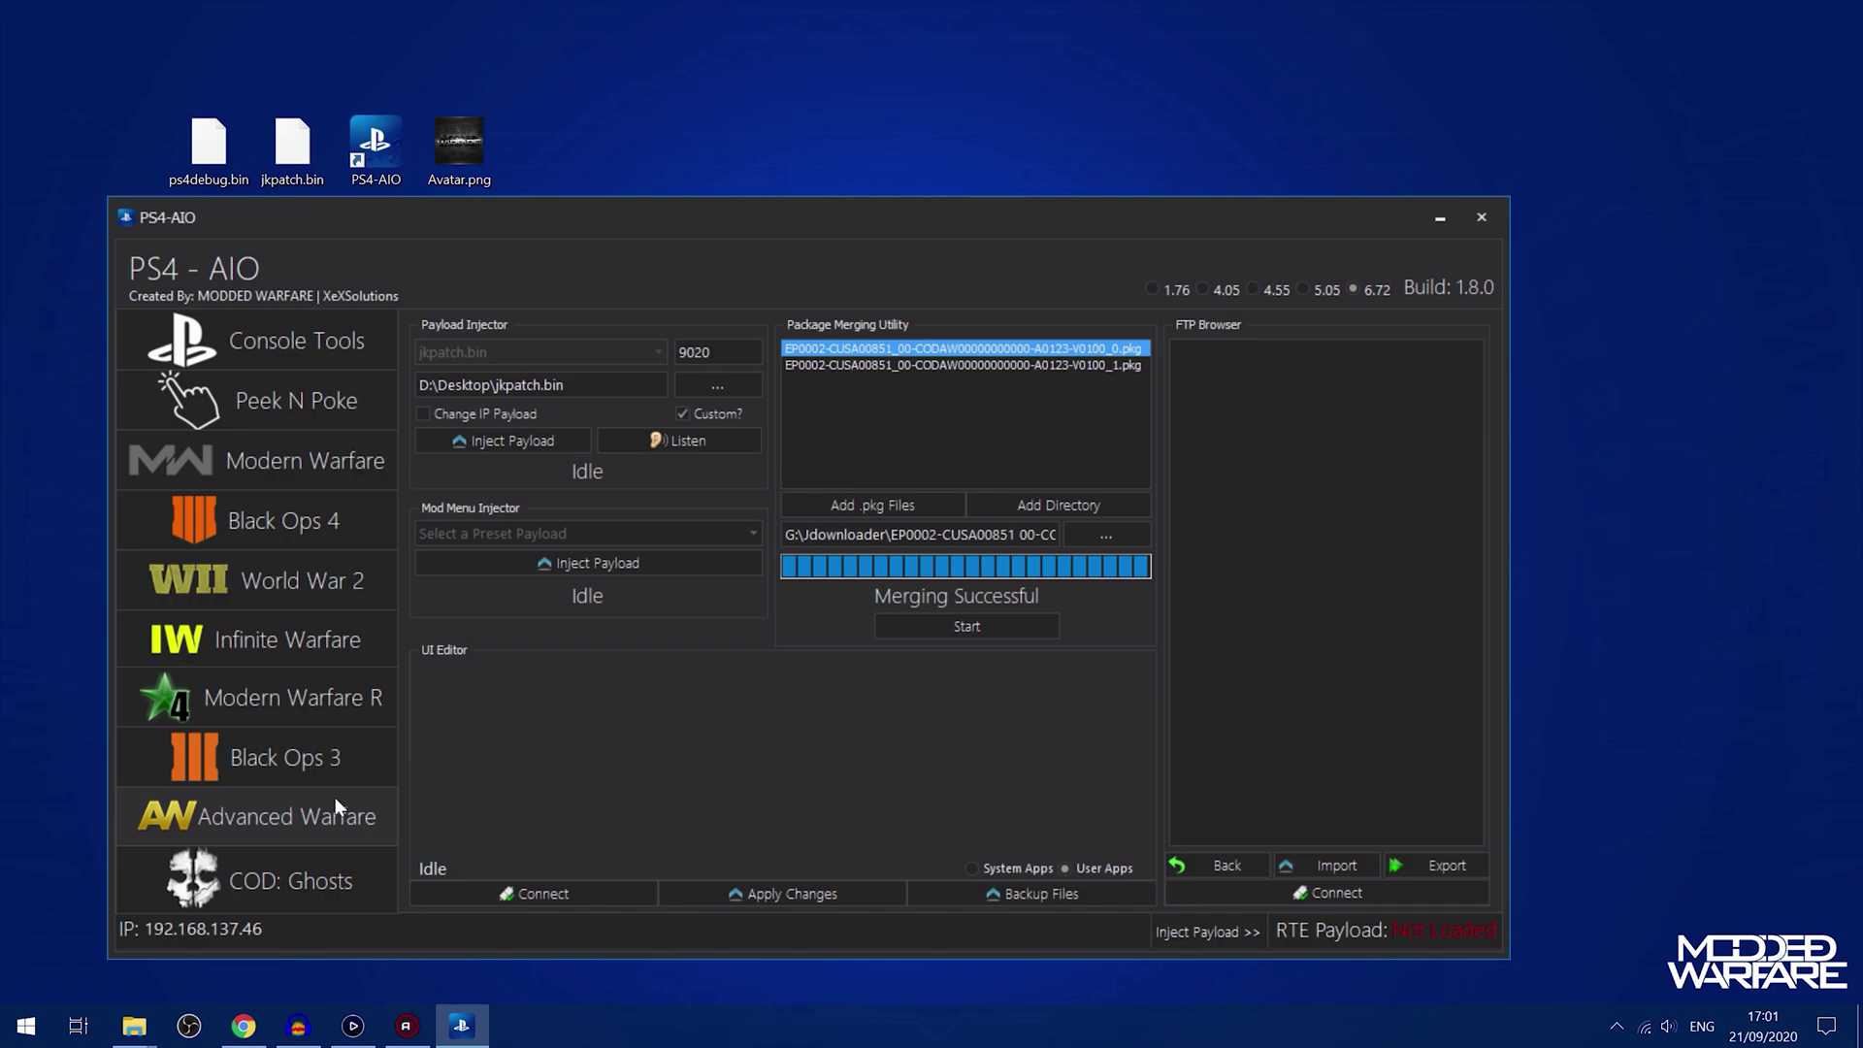
pyautogui.click(504, 897)
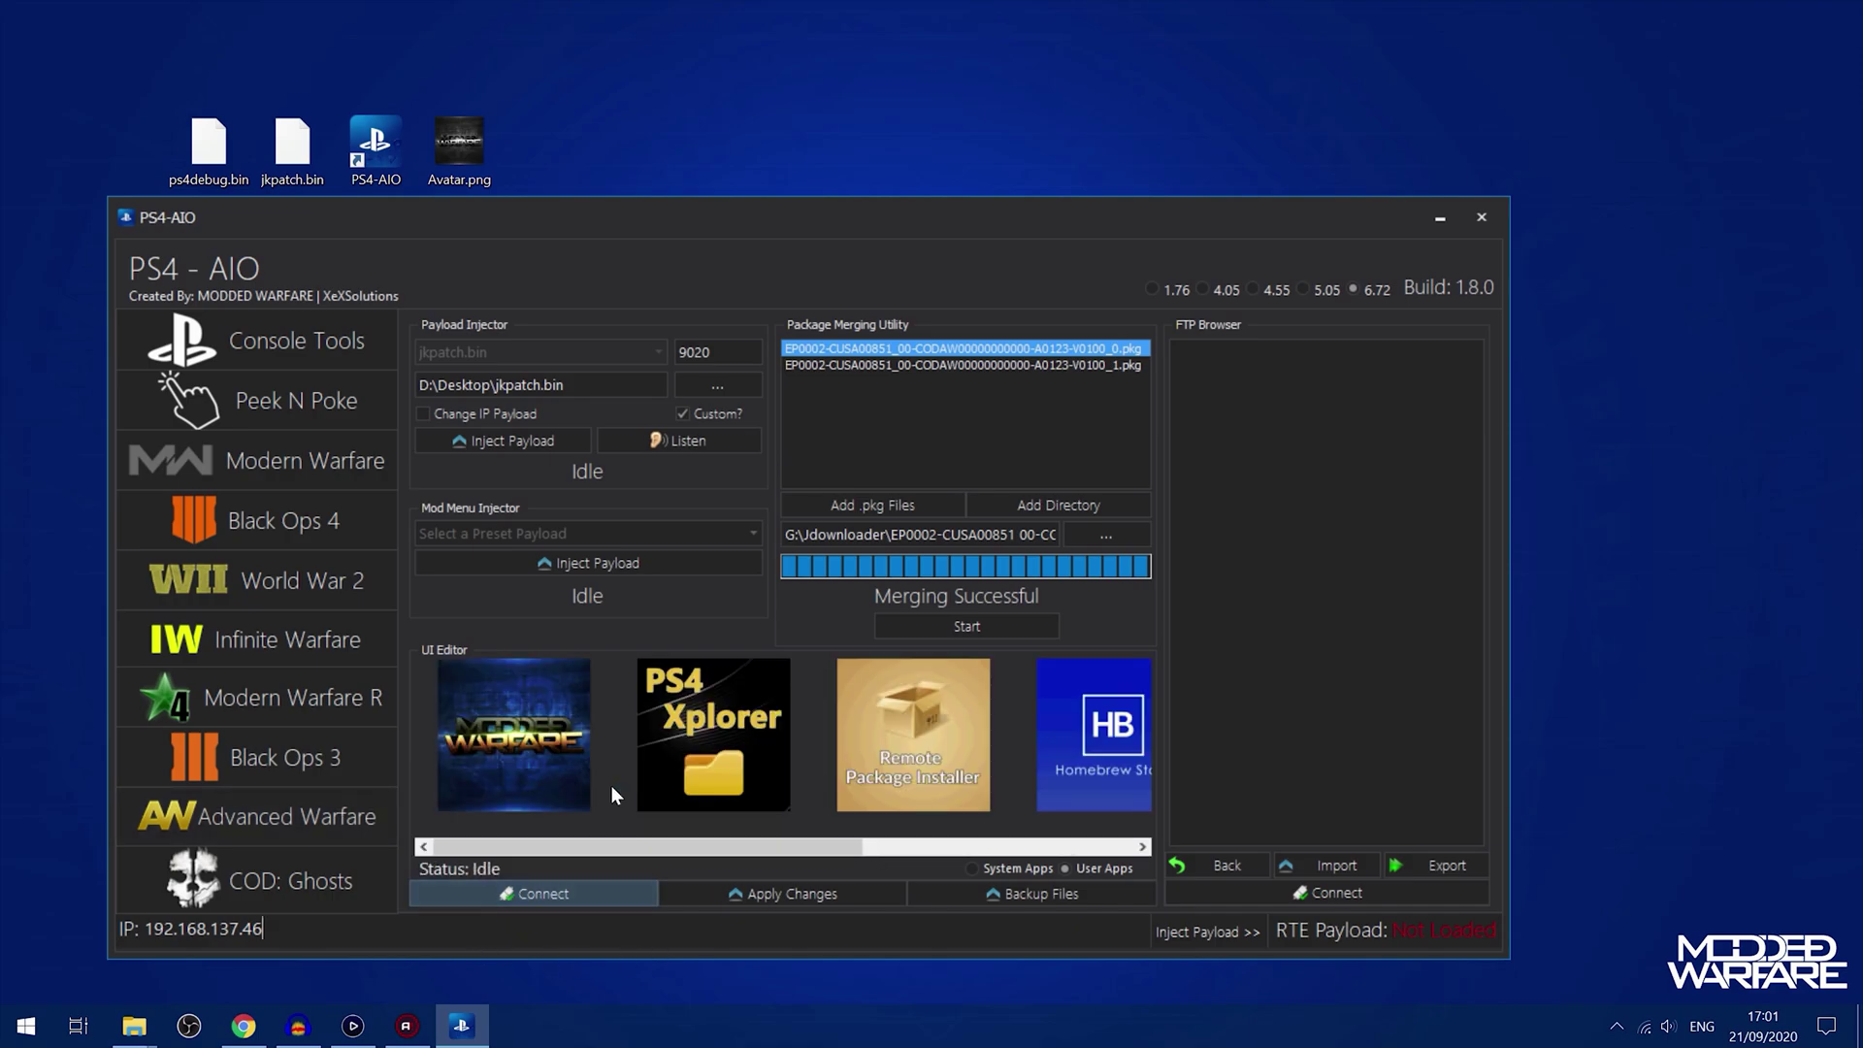
pyautogui.moveTo(621, 844); pyautogui.dragTo(451, 747)
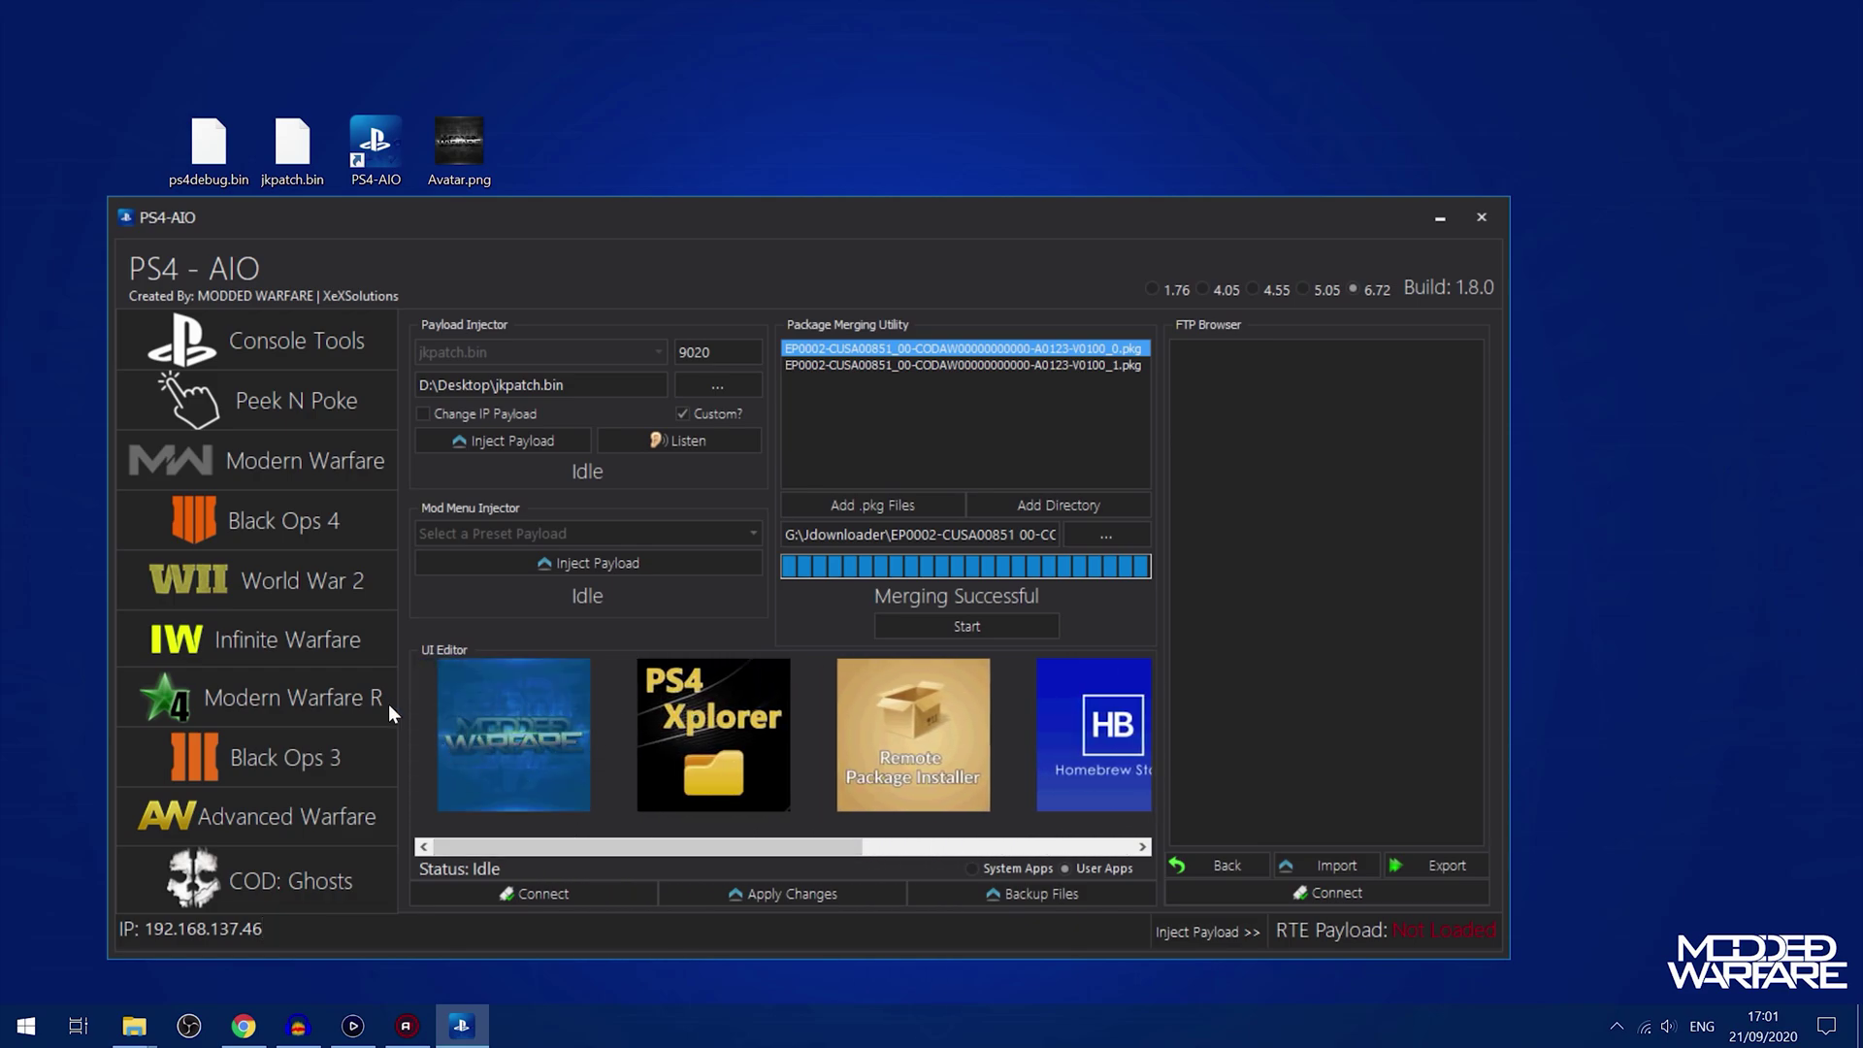
# Step: Replace the Red Dead Redemption 2 tile image with the Modded Warfare artwork
pyautogui.moveTo(700, 846); pyautogui.dragTo(997, 857)
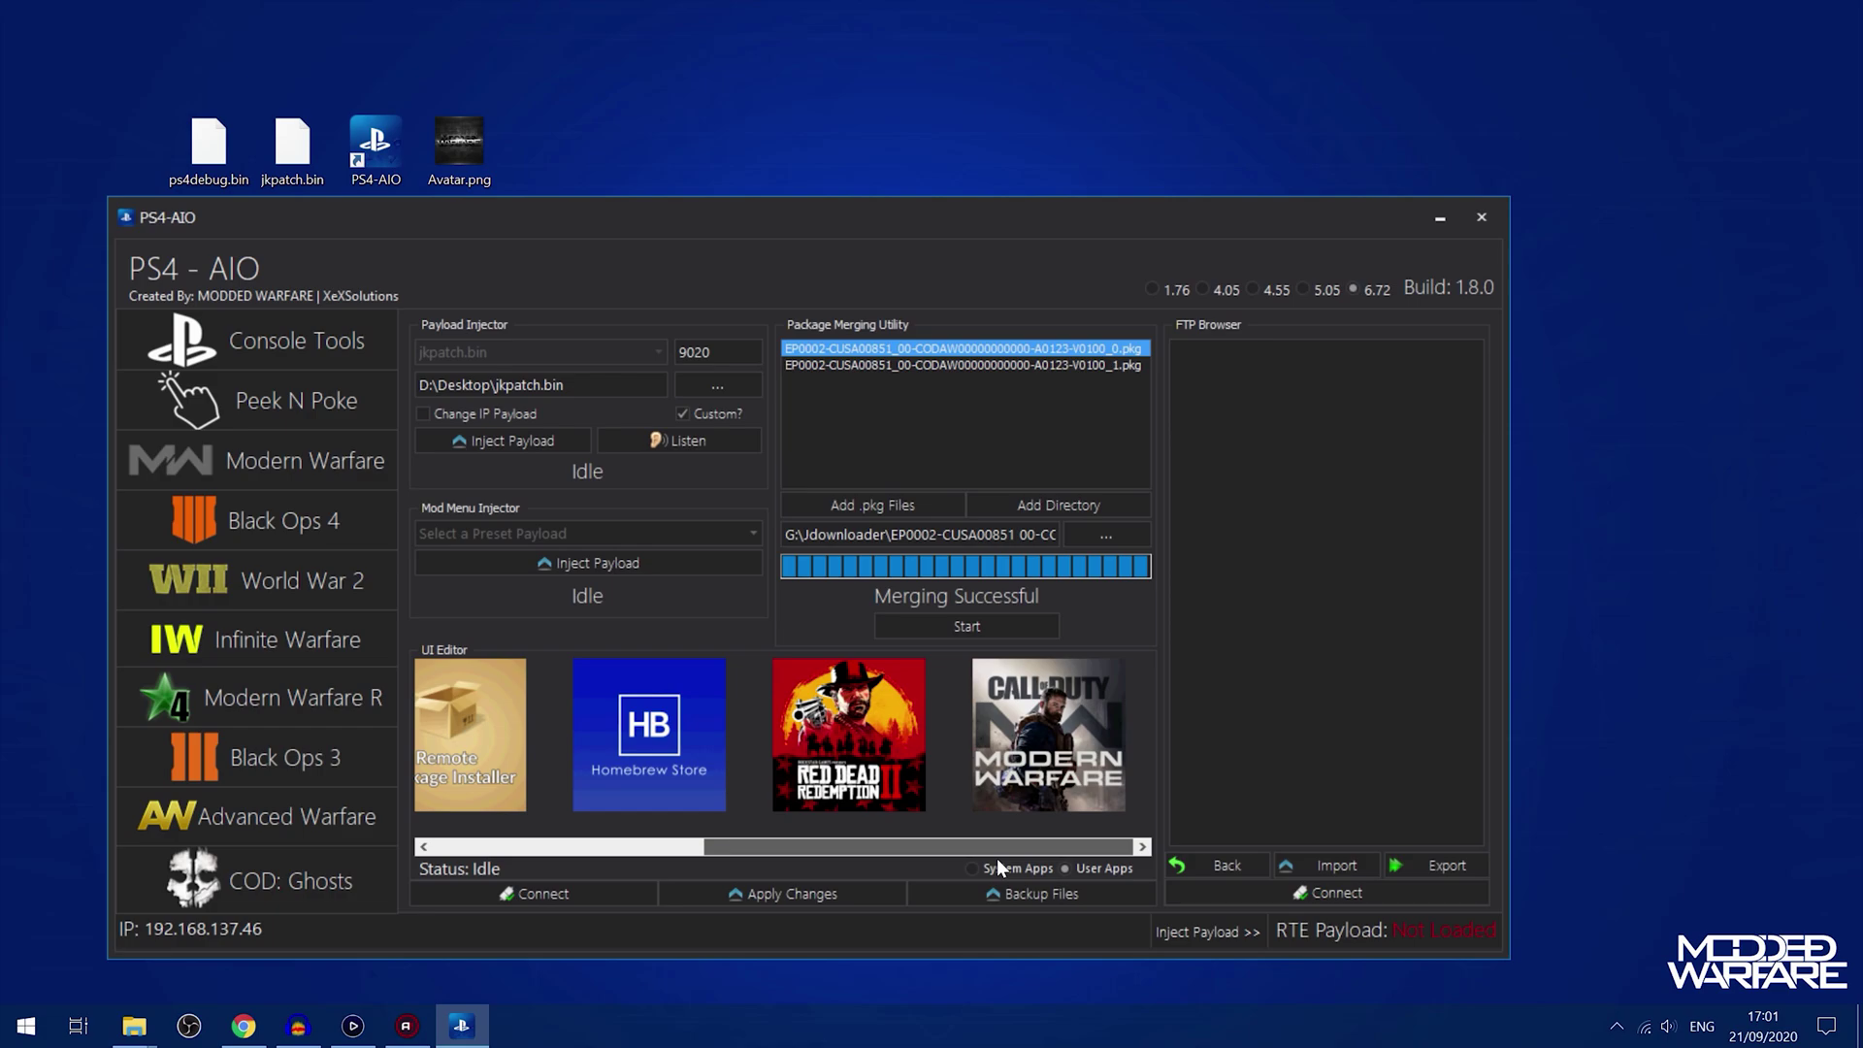
pyautogui.click(854, 730)
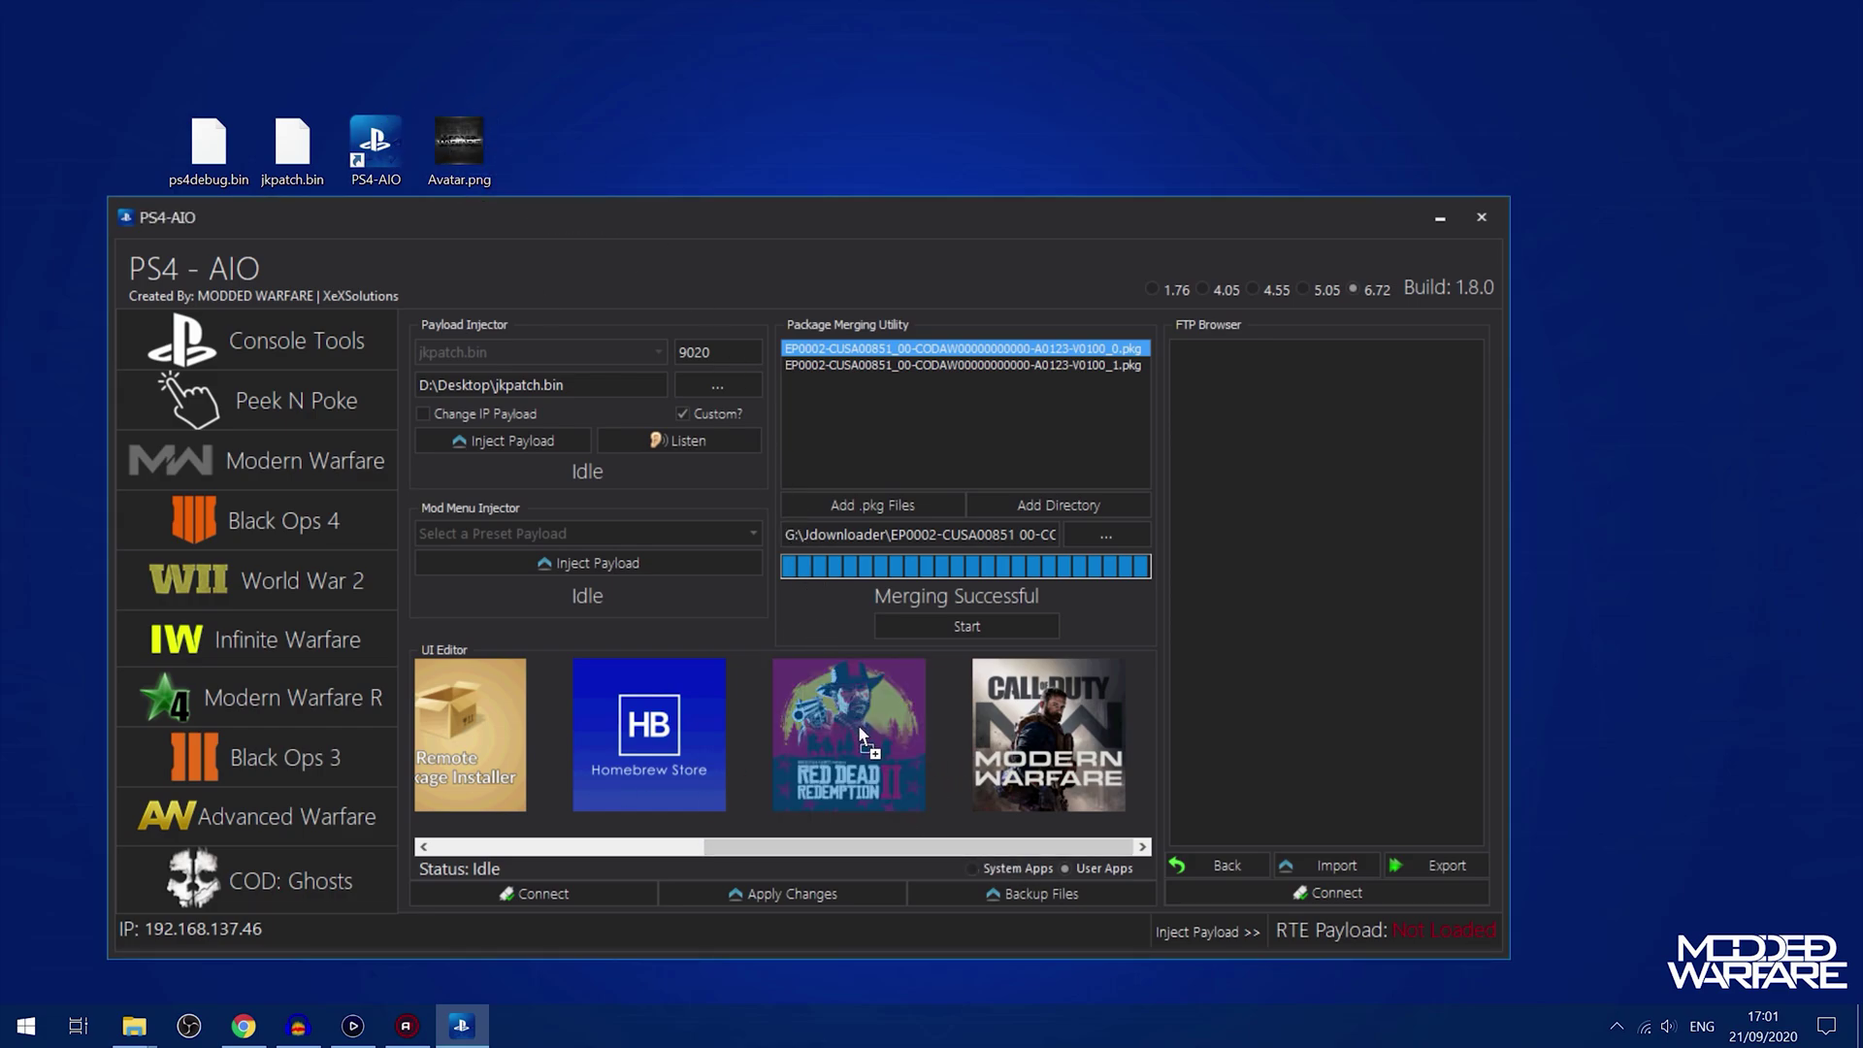
pyautogui.click(731, 901)
pyautogui.moveTo(618, 849); pyautogui.dragTo(889, 850)
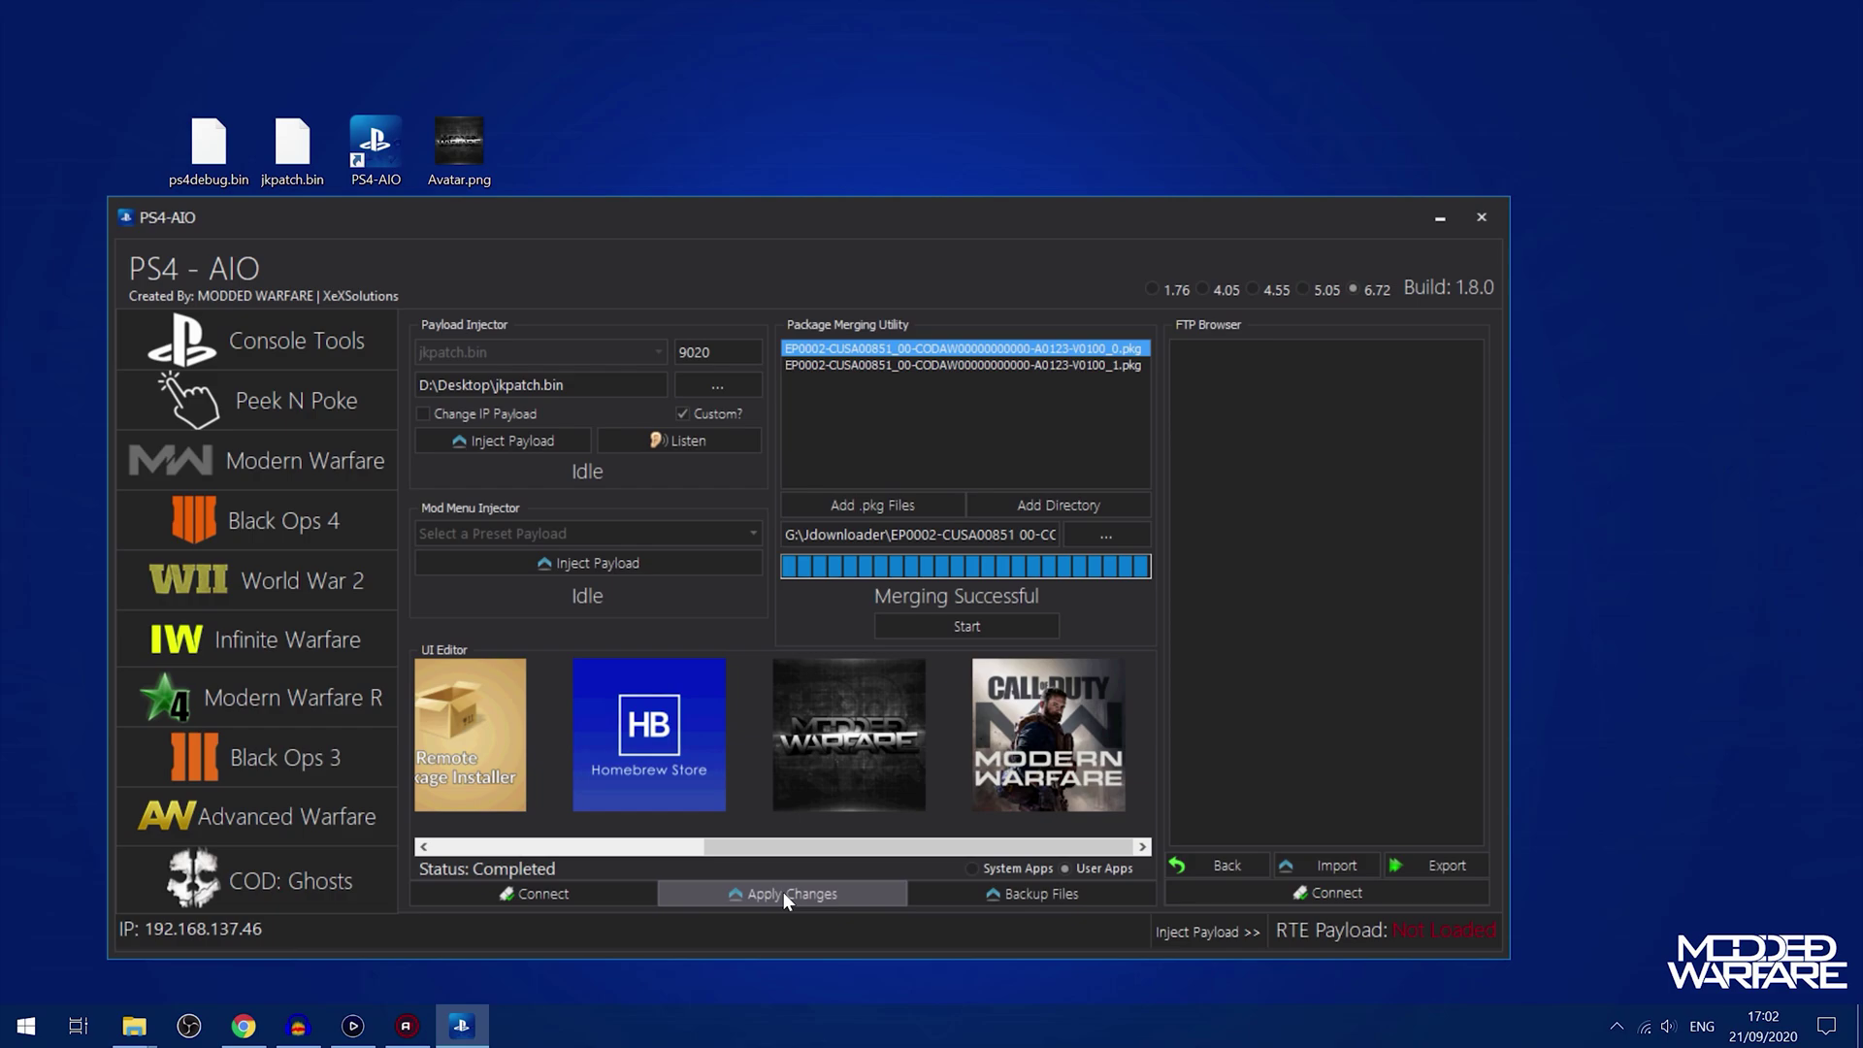
pyautogui.moveTo(799, 838); pyautogui.dragTo(498, 869)
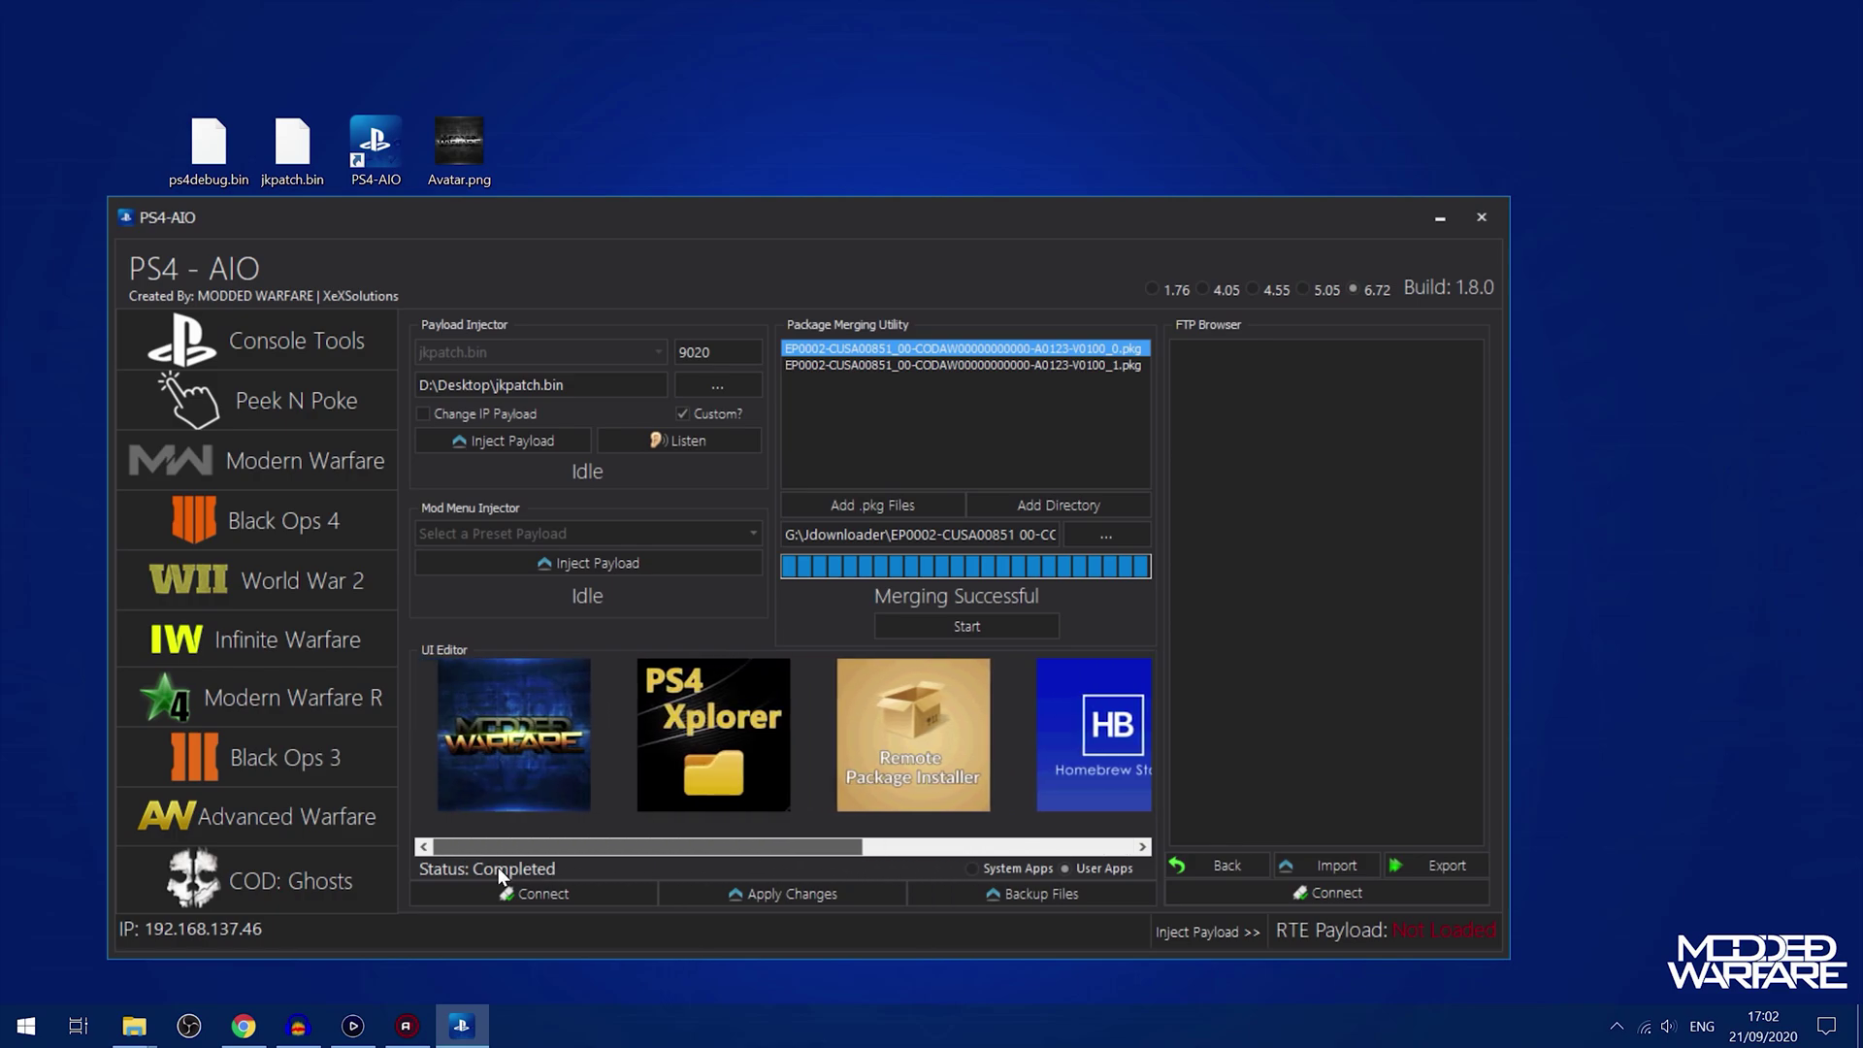
# Step: Switch the UI Editor to System Apps, accept the extraction-only warning, and load their images
pyautogui.click(1013, 865)
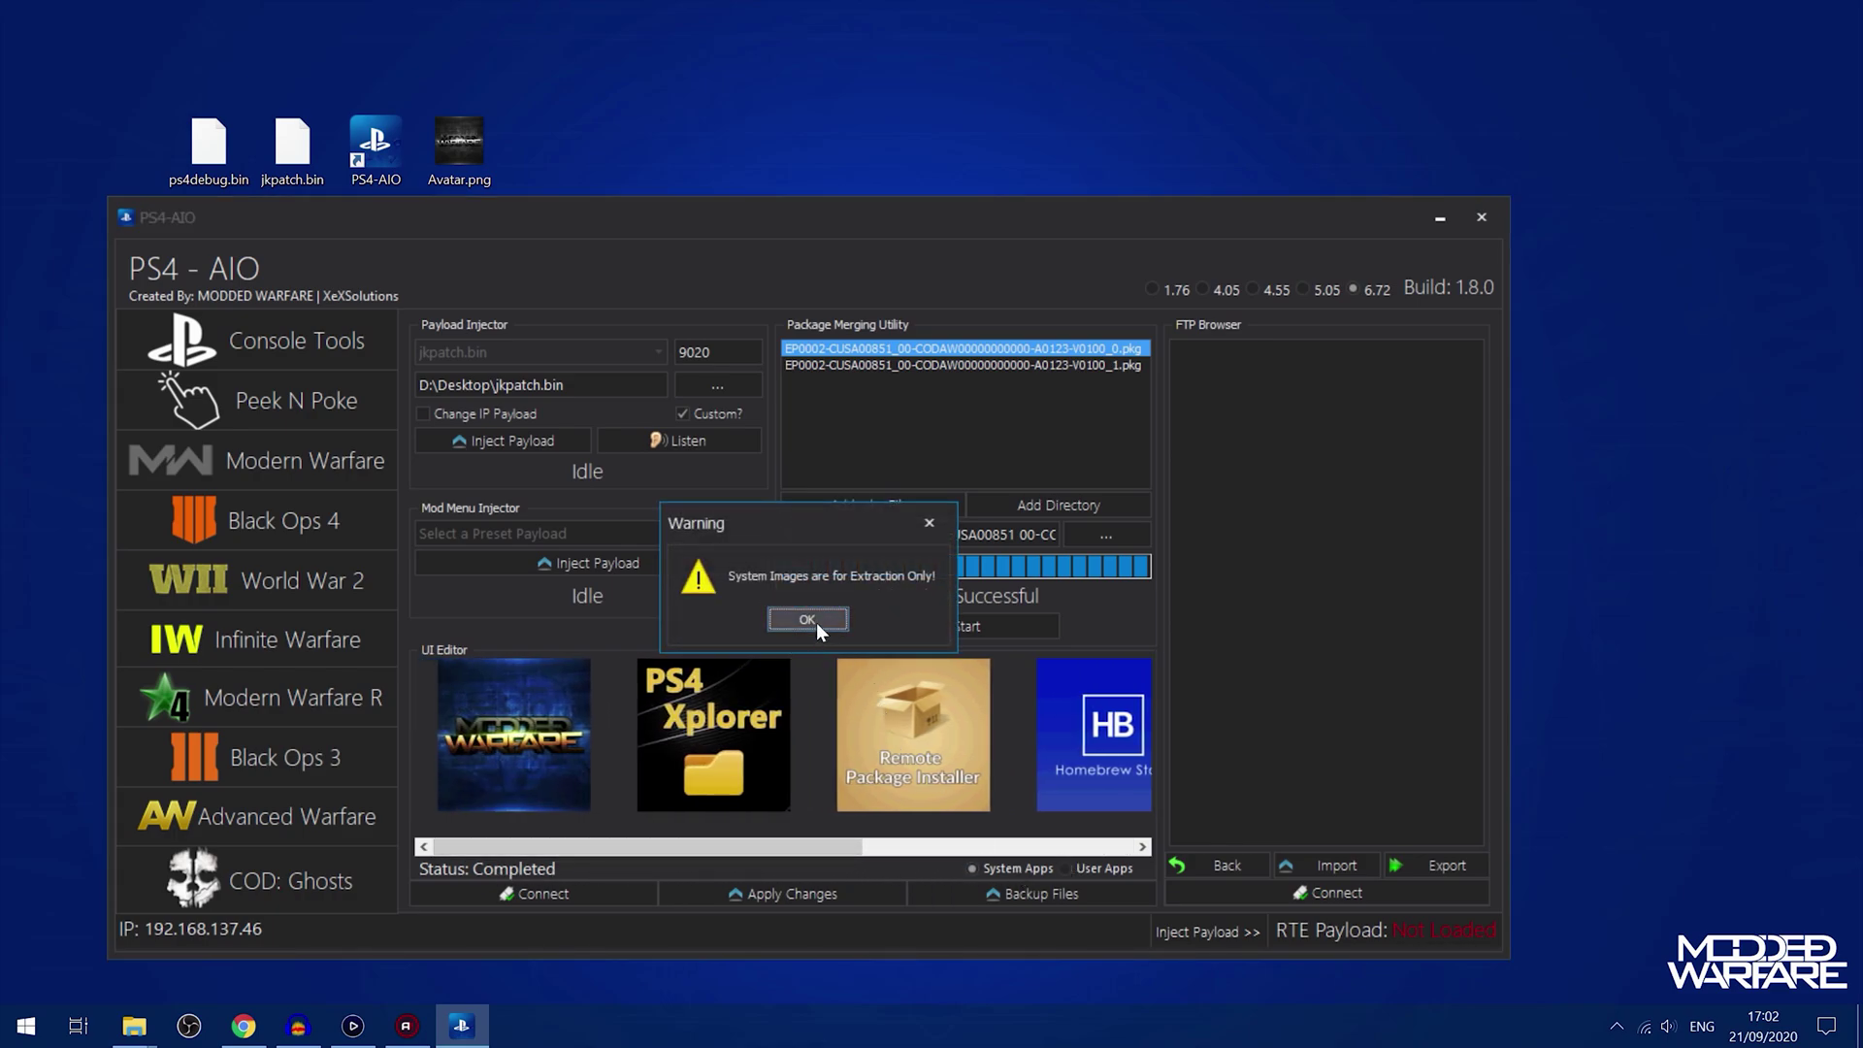
pyautogui.click(813, 619)
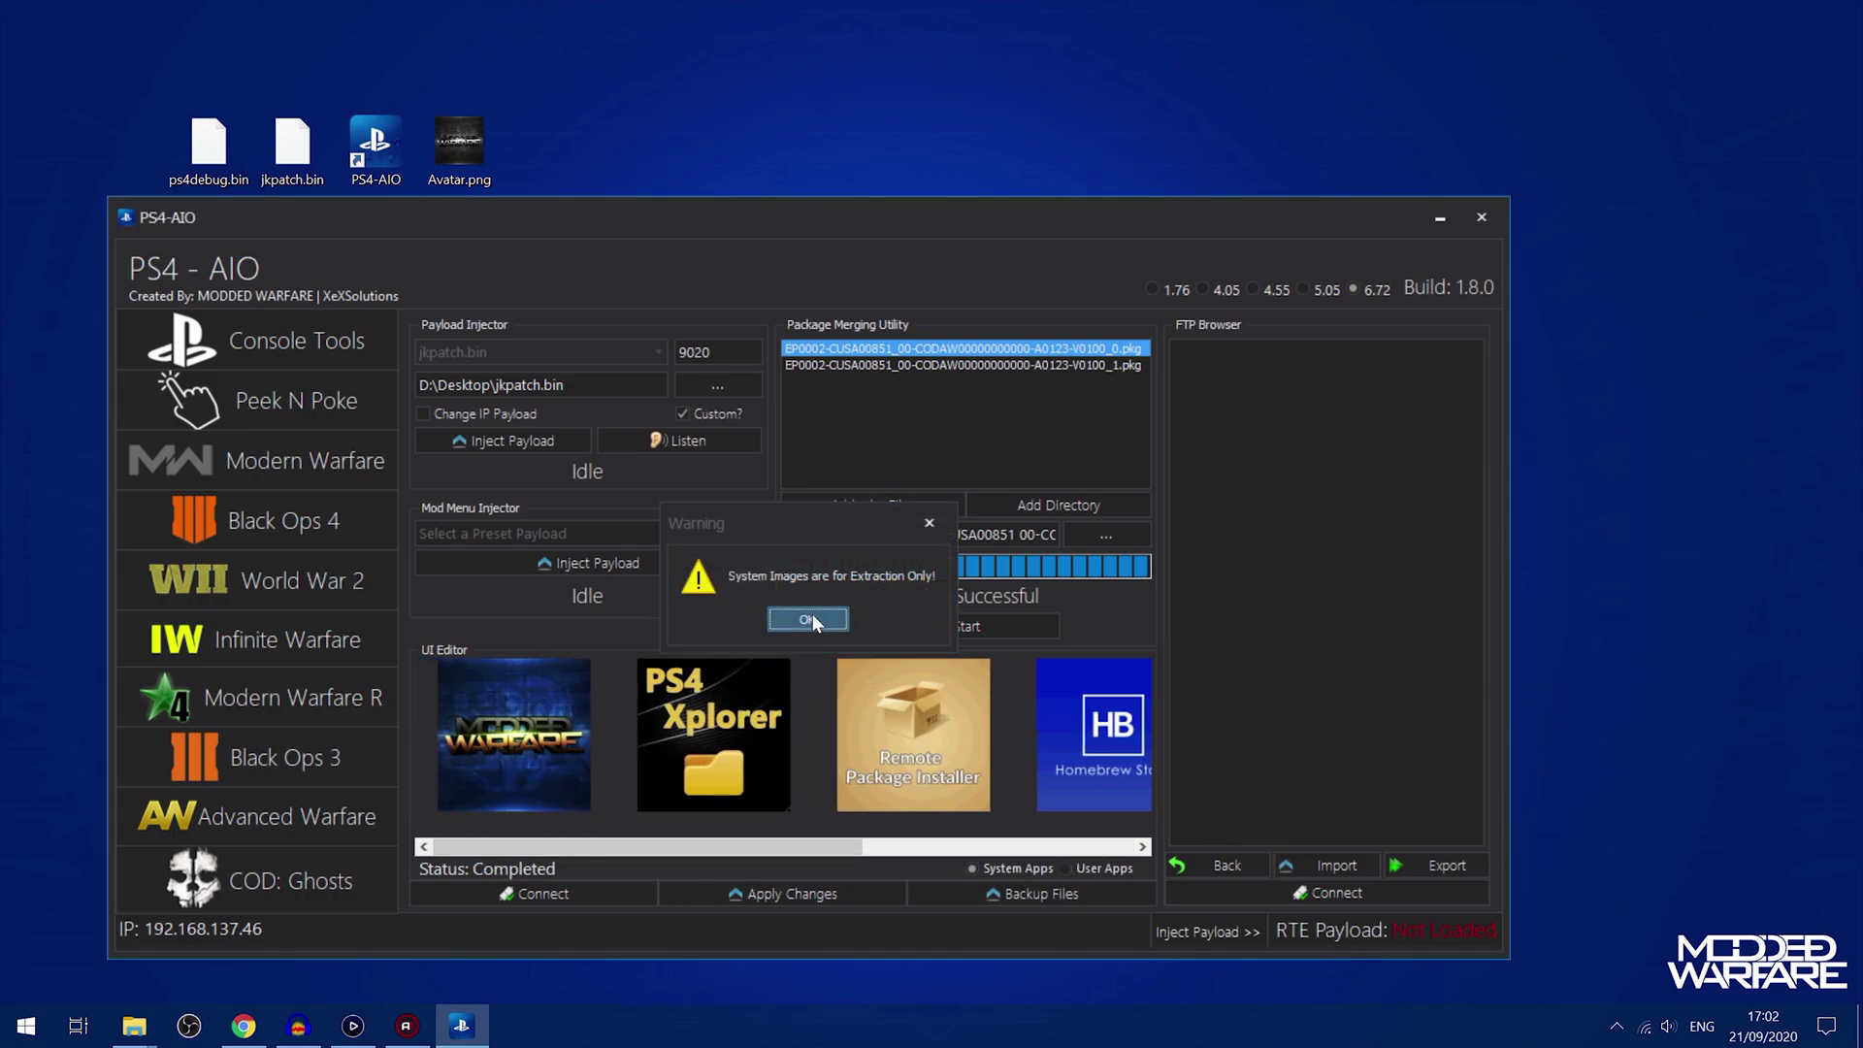
pyautogui.click(532, 890)
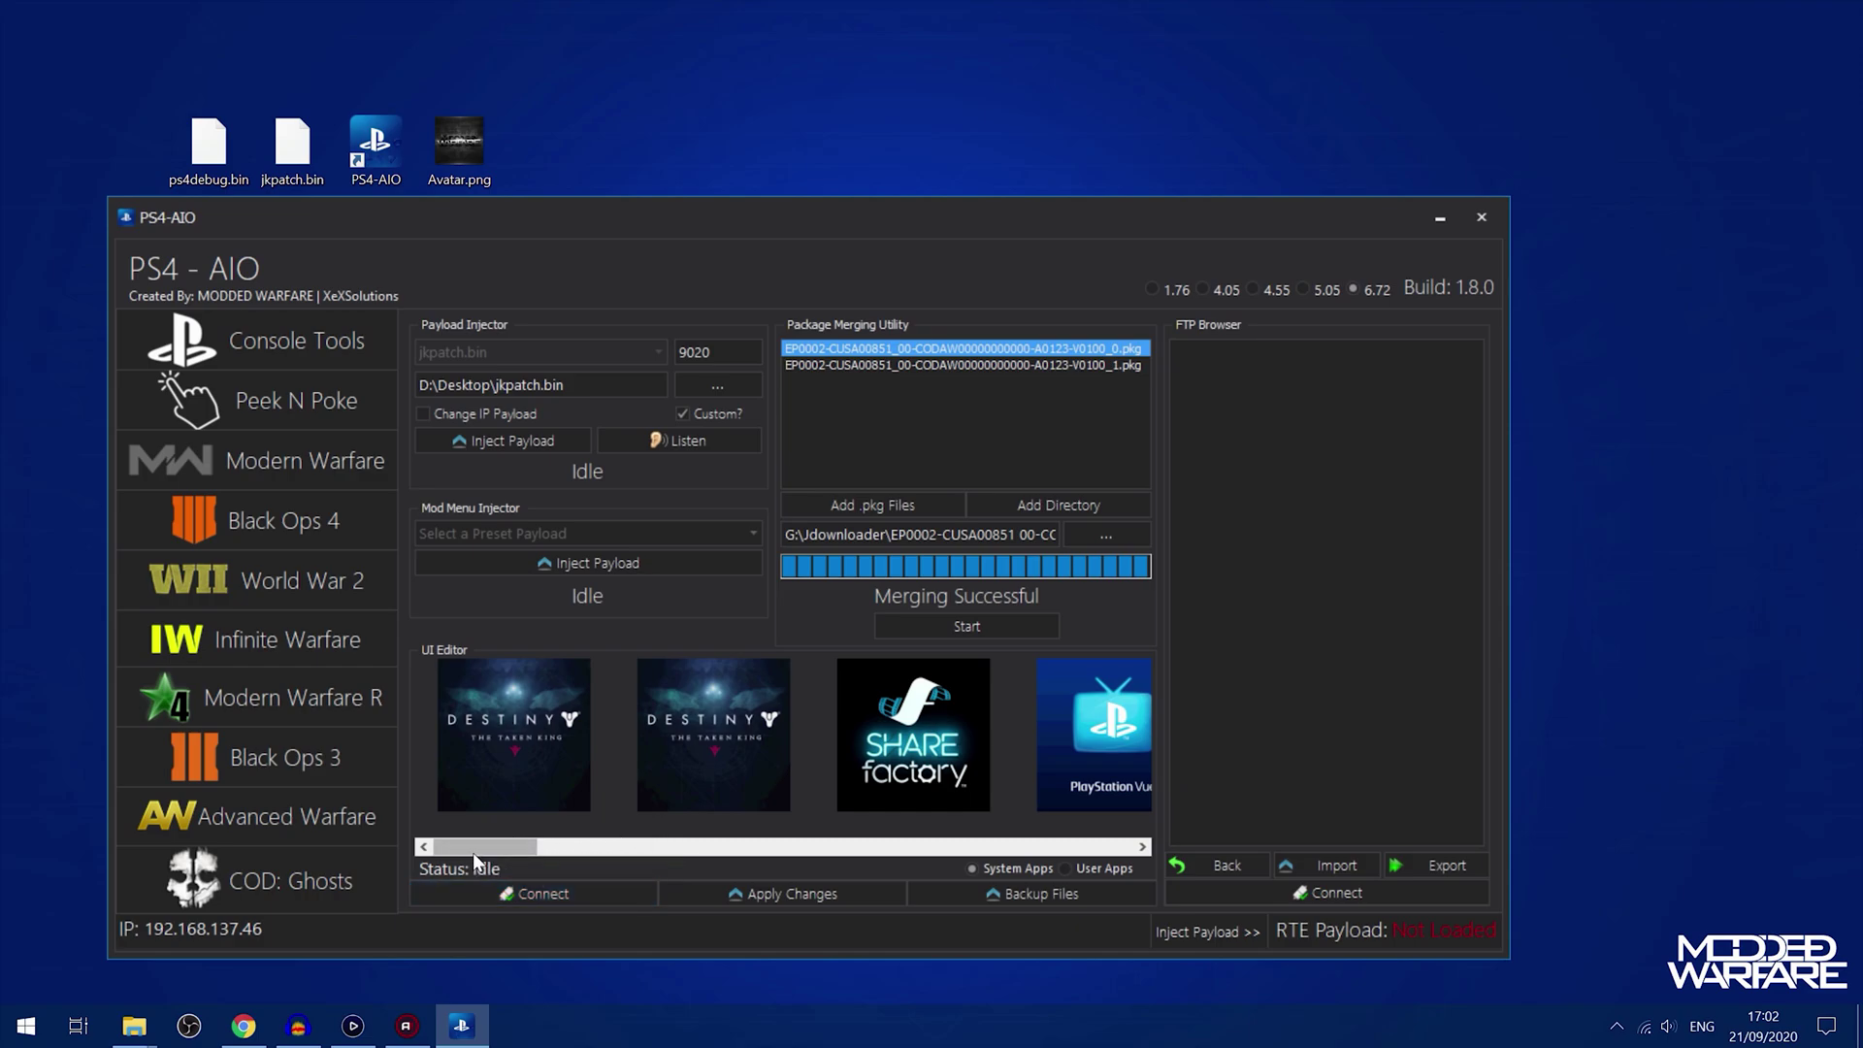
pyautogui.moveTo(474, 852); pyautogui.dragTo(997, 828)
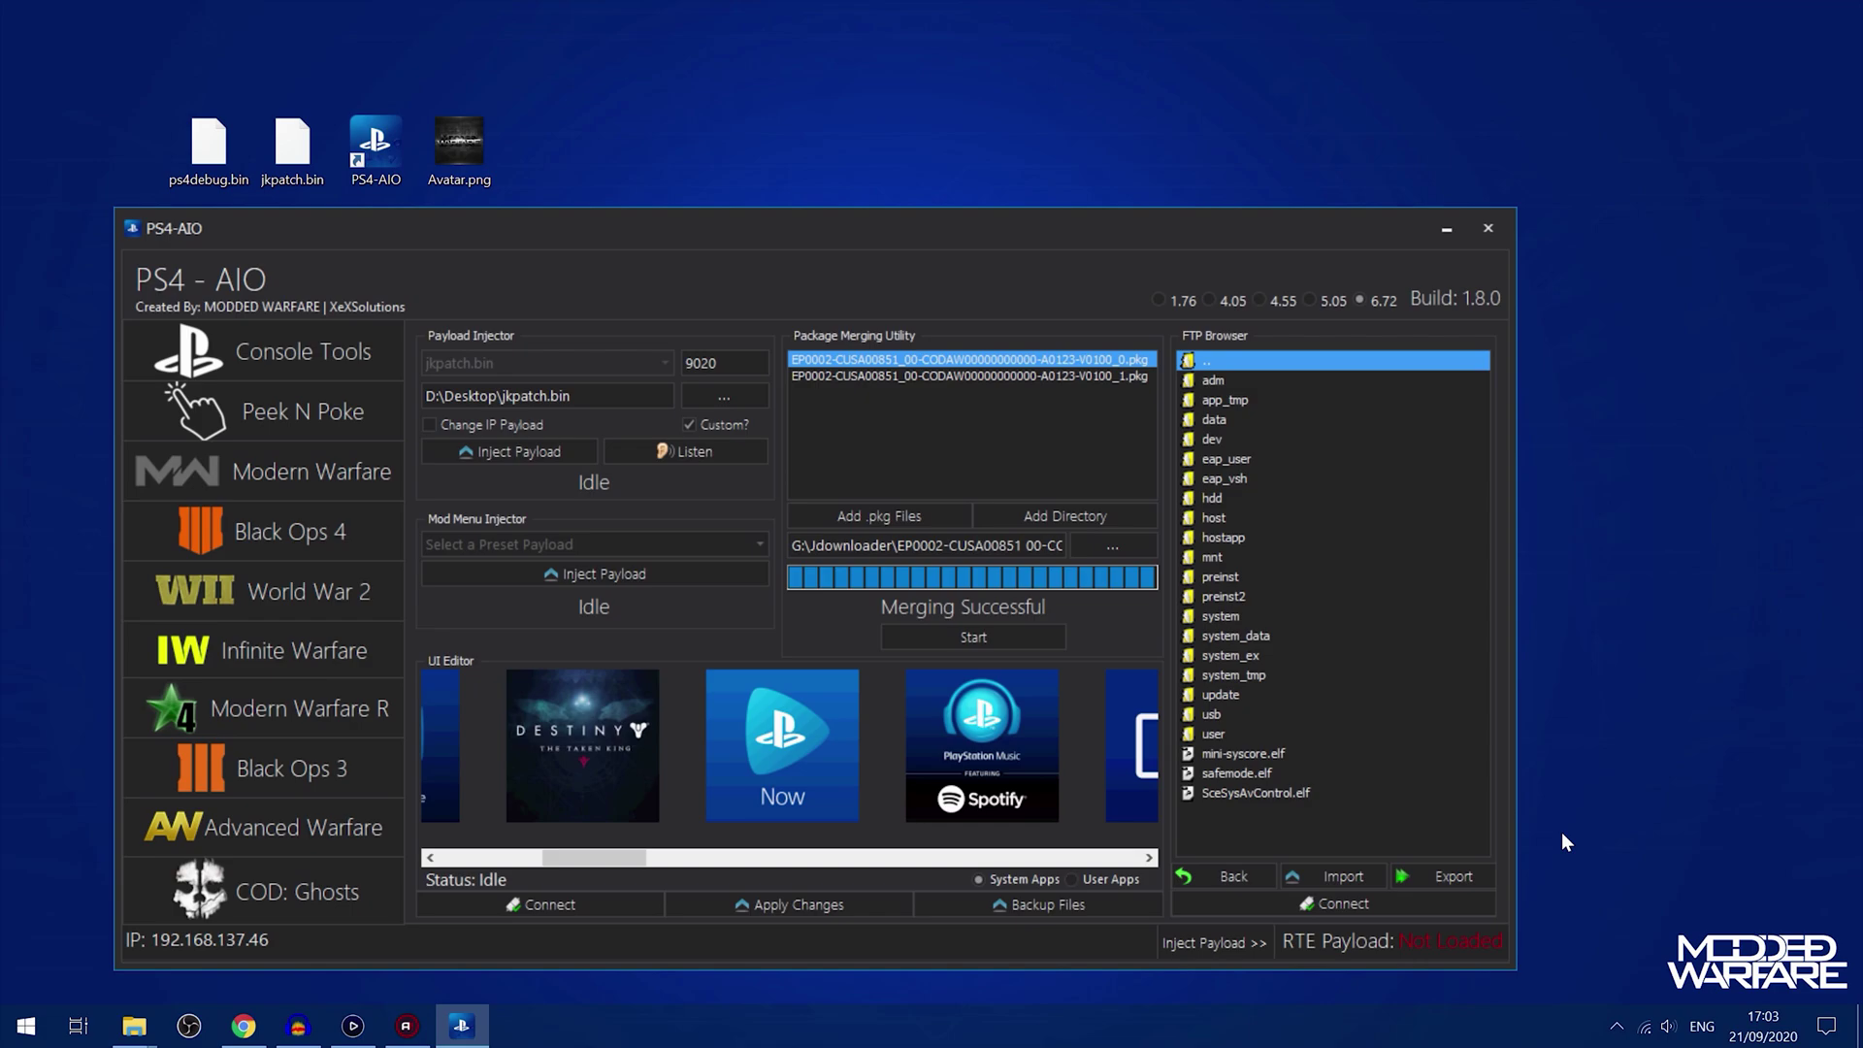
# Step: View the Modern Warfare client mods page, then bring the Elgato capture window back to front
pyautogui.moveTo(621, 225); pyautogui.dragTo(647, 216)
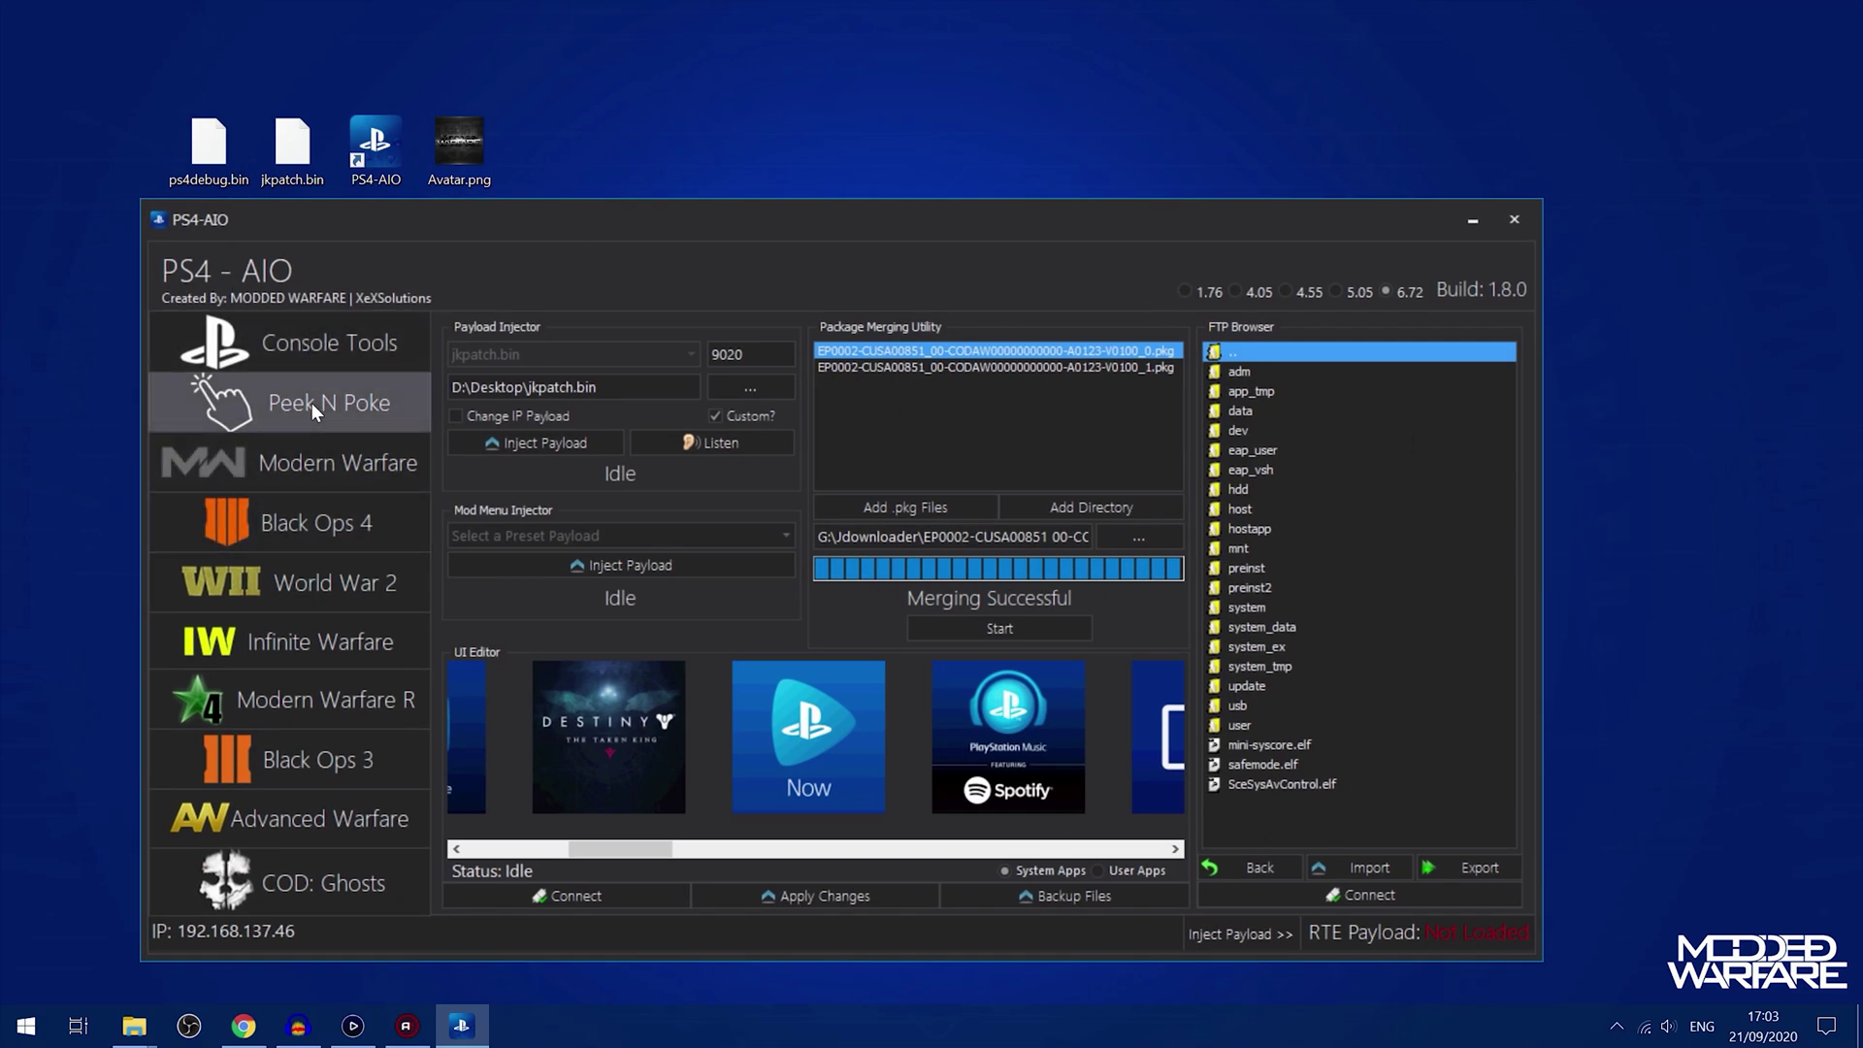
pyautogui.click(292, 475)
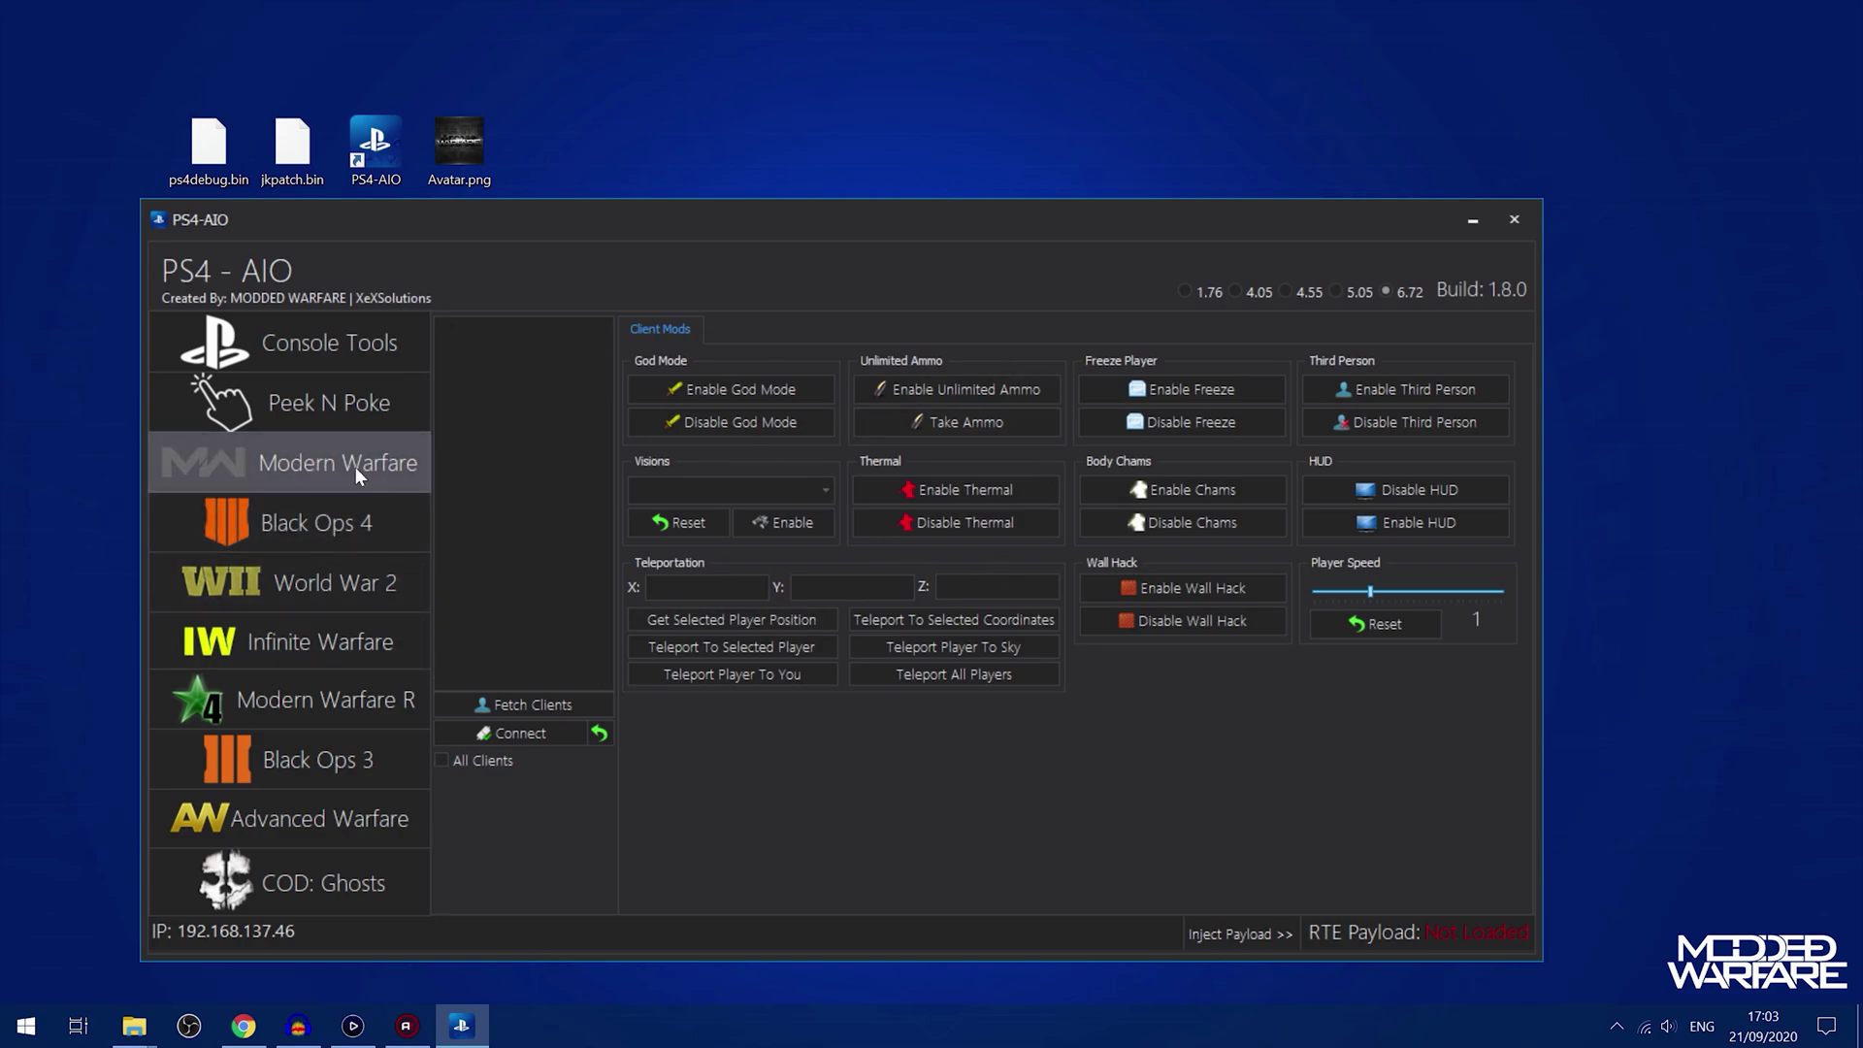
pyautogui.click(352, 1026)
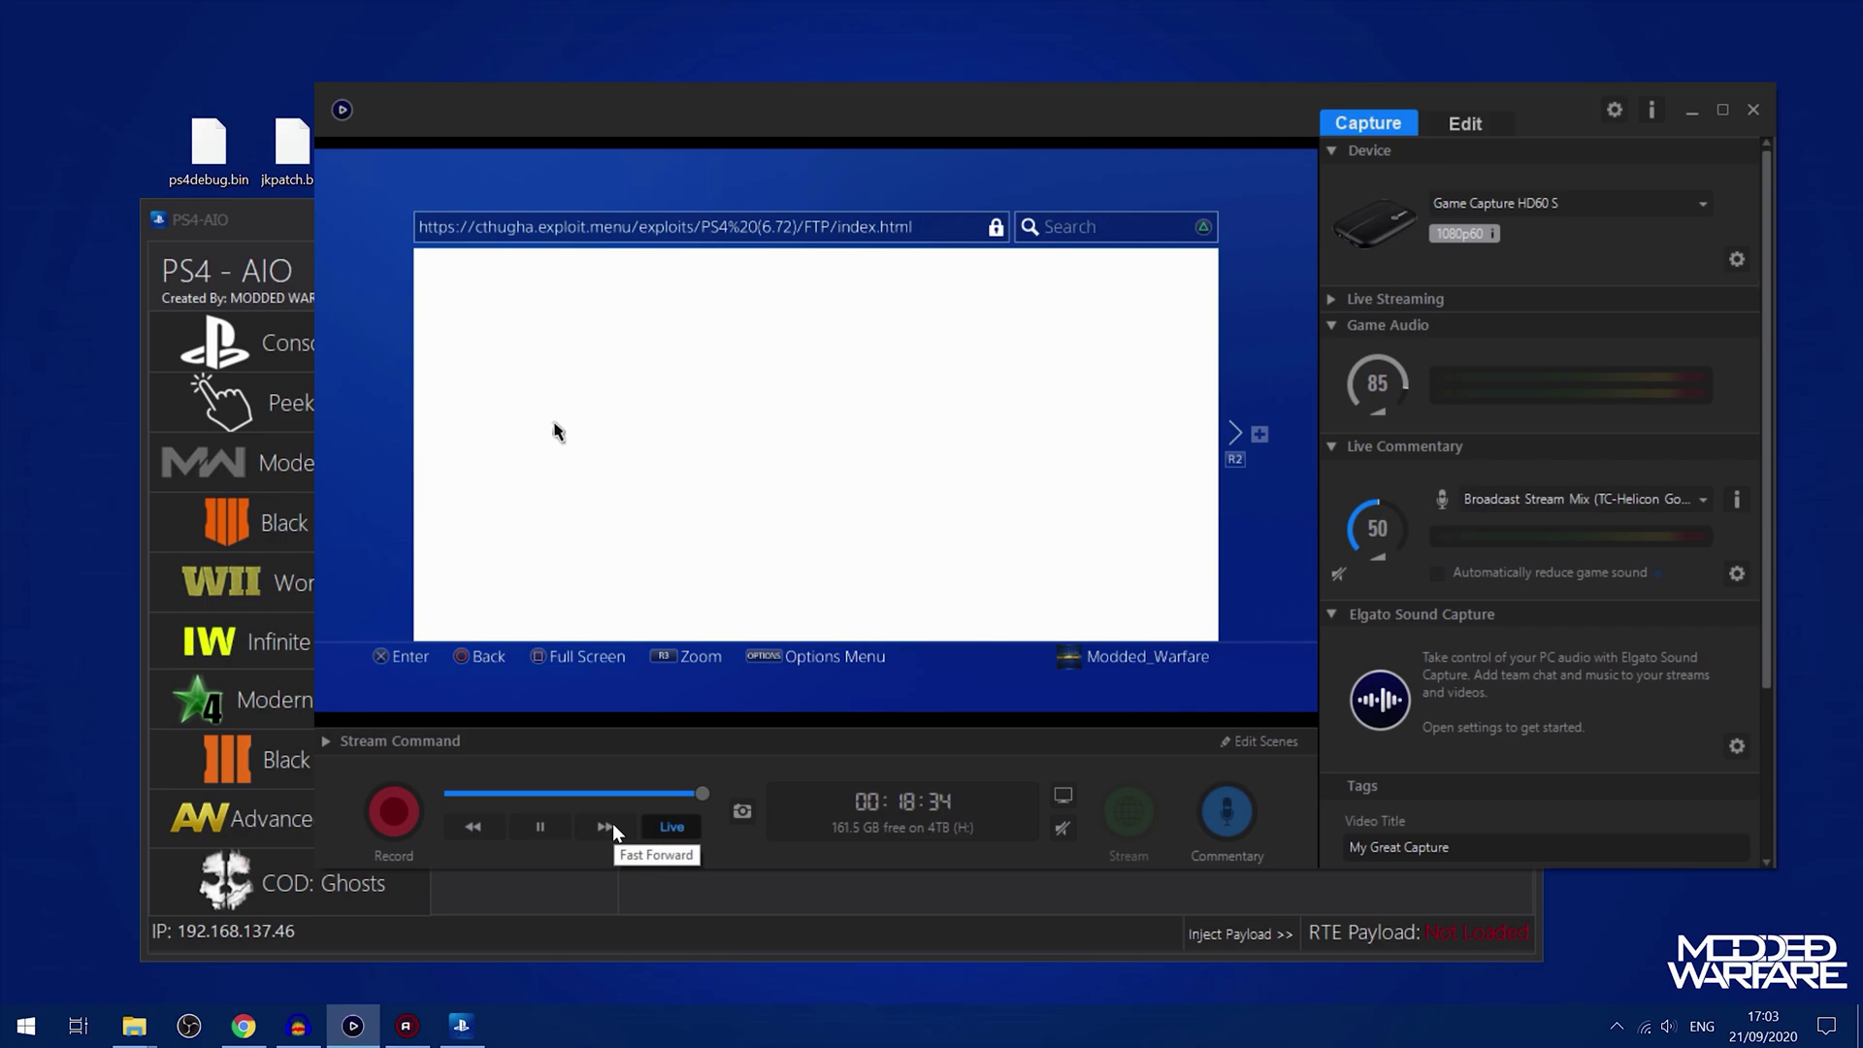
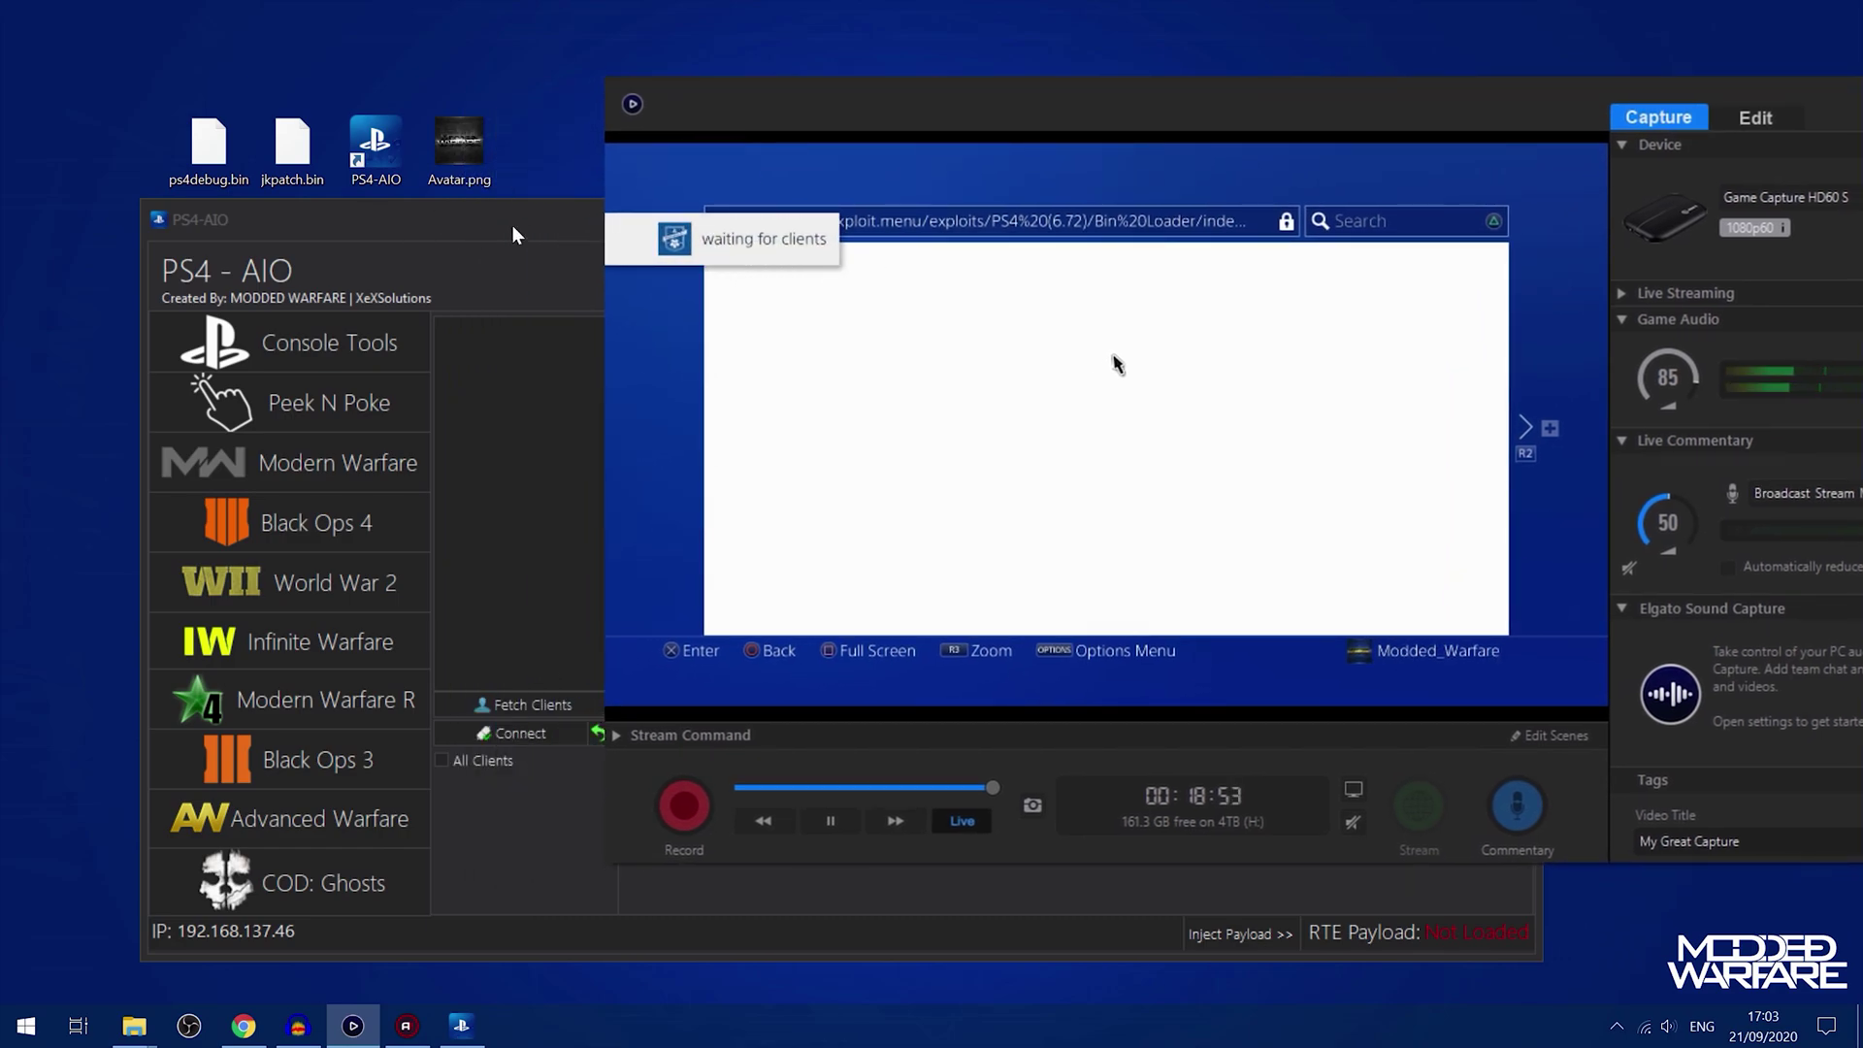
# Step: Move the PS4-AIO window up and left so its Client Mods panel is fully visible
pyautogui.moveTo(513, 227); pyautogui.dragTo(427, 192)
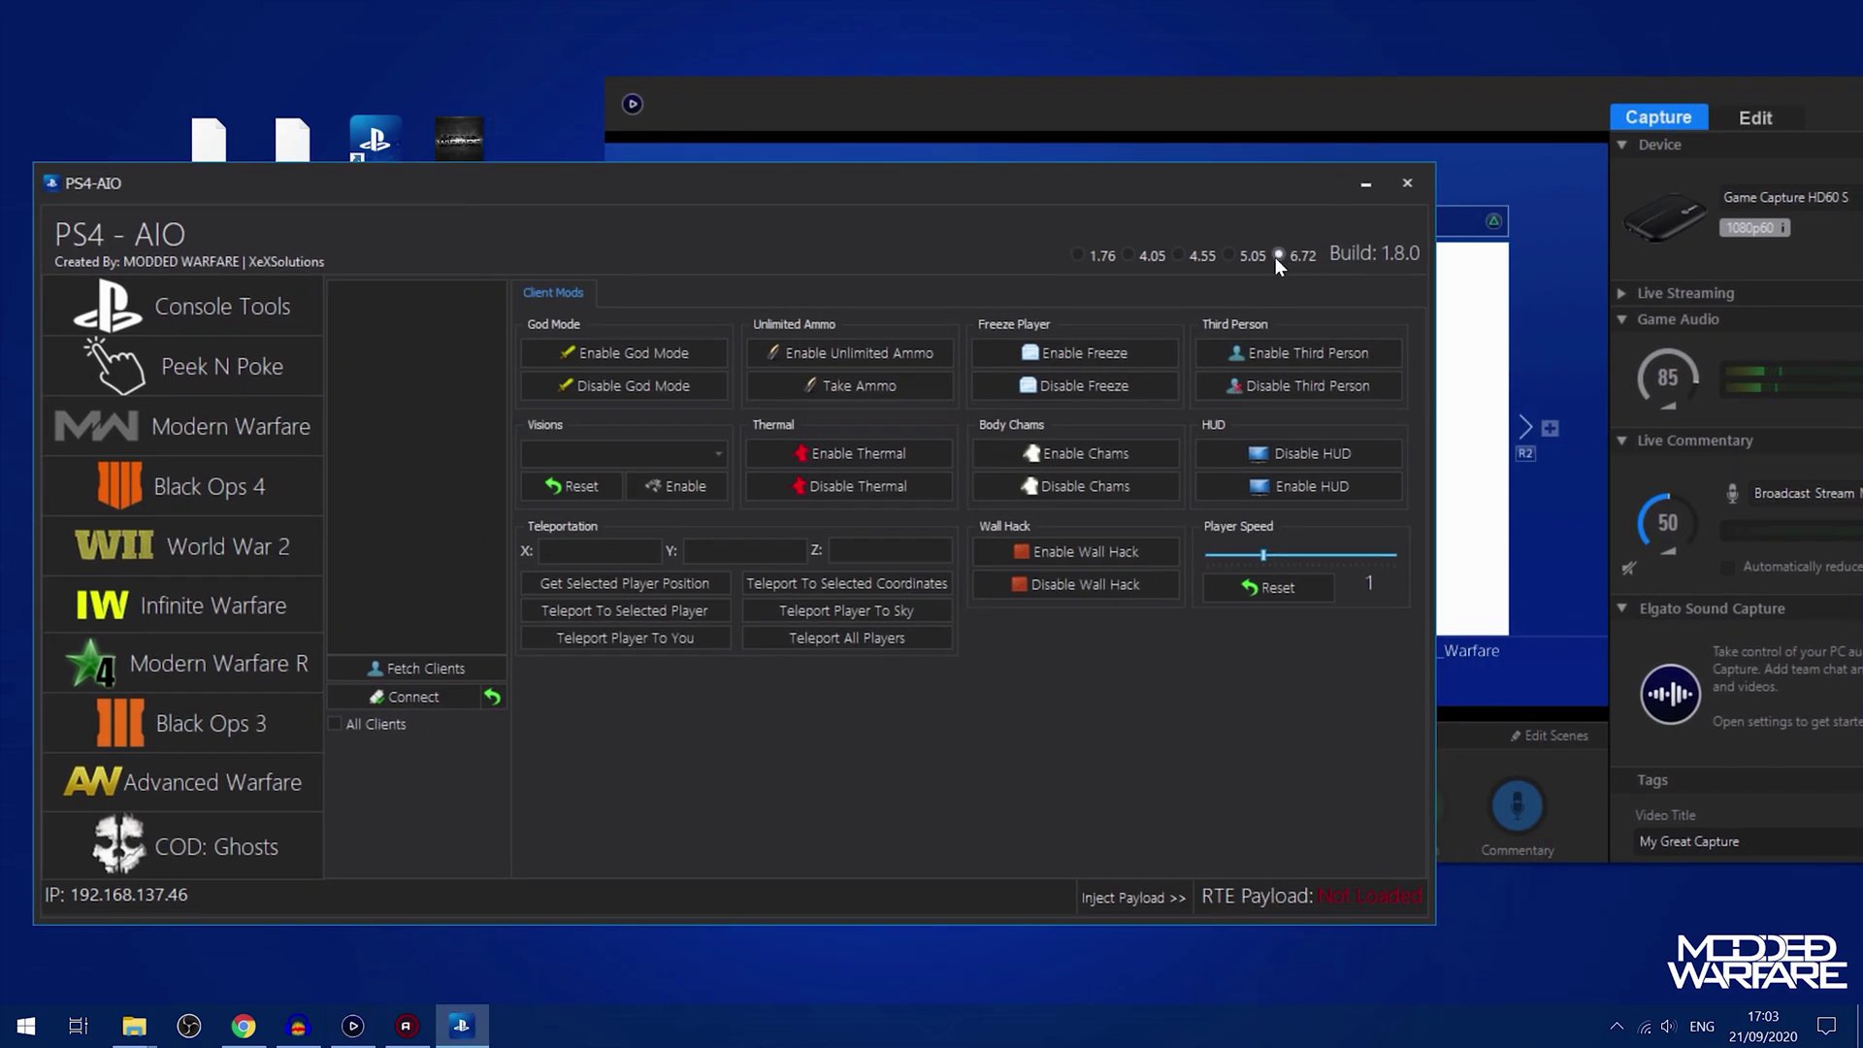
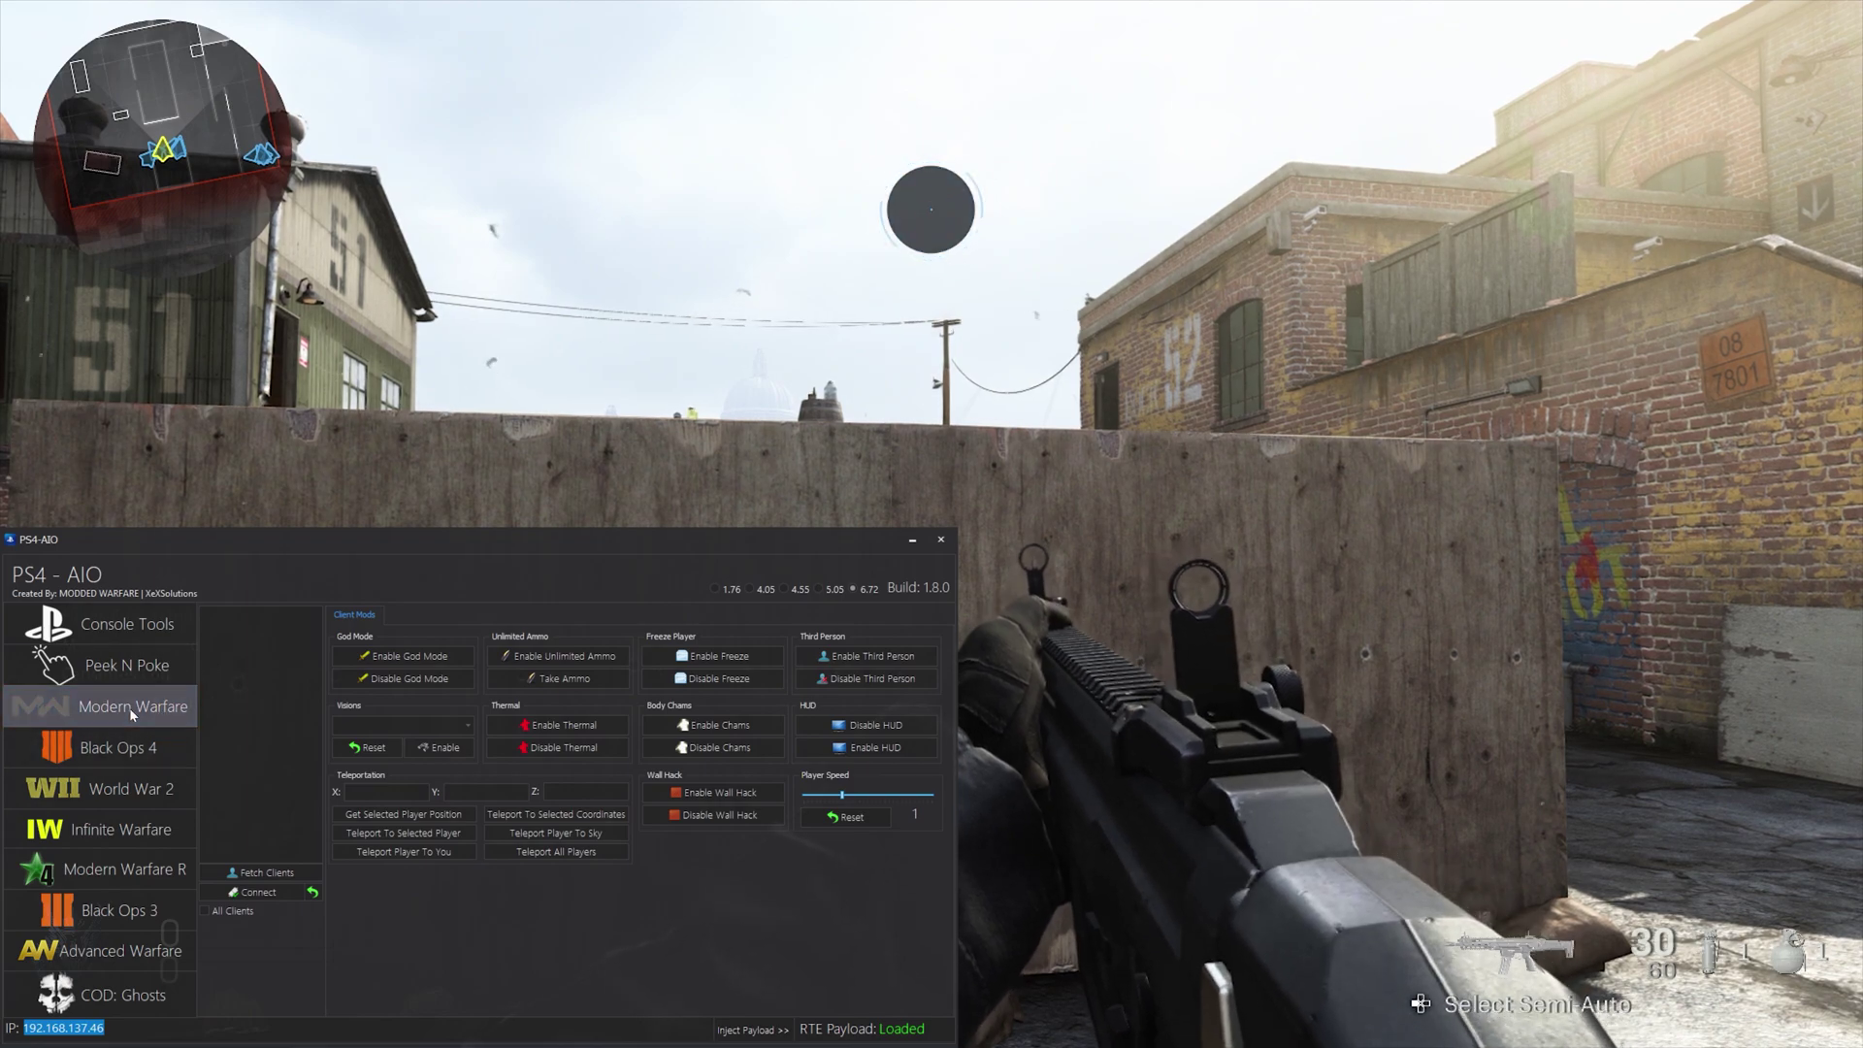
# Step: Connect PS4-AIO to the console's IP and accept the Connected To PS4 confirmation
pyautogui.click(254, 894)
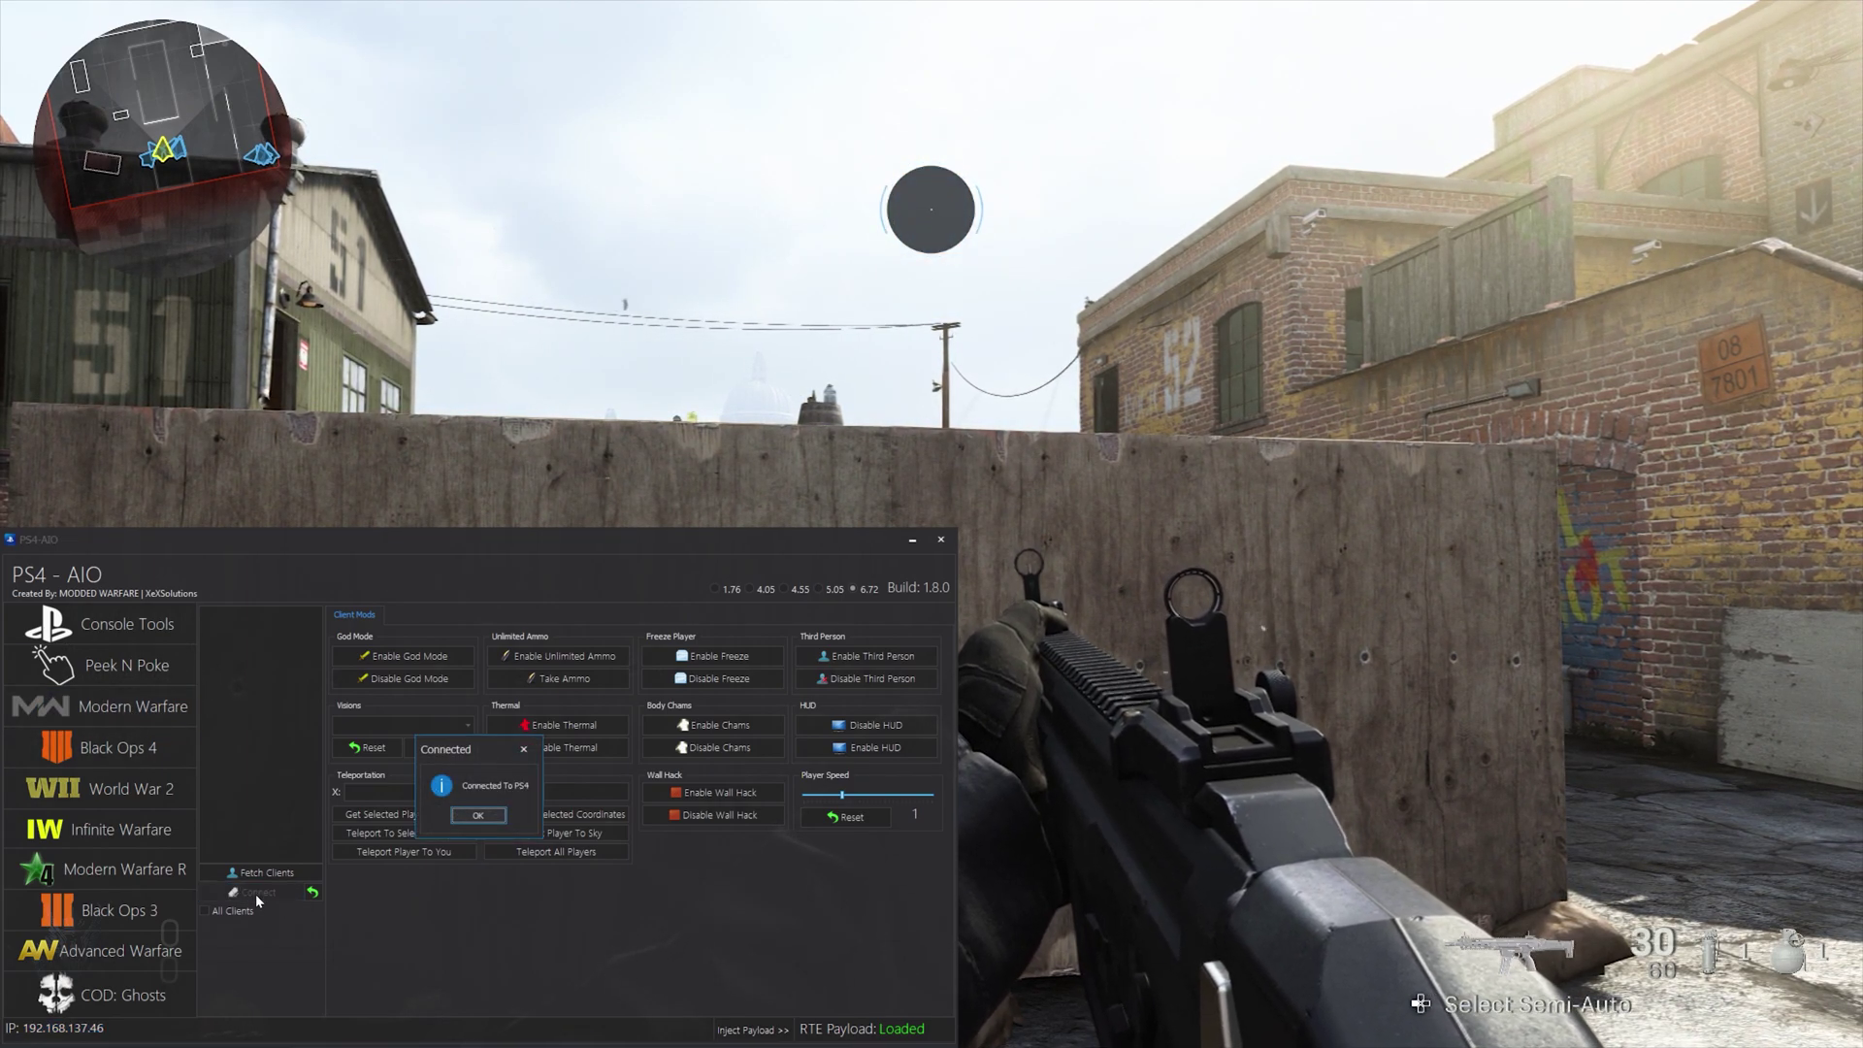
pyautogui.click(501, 814)
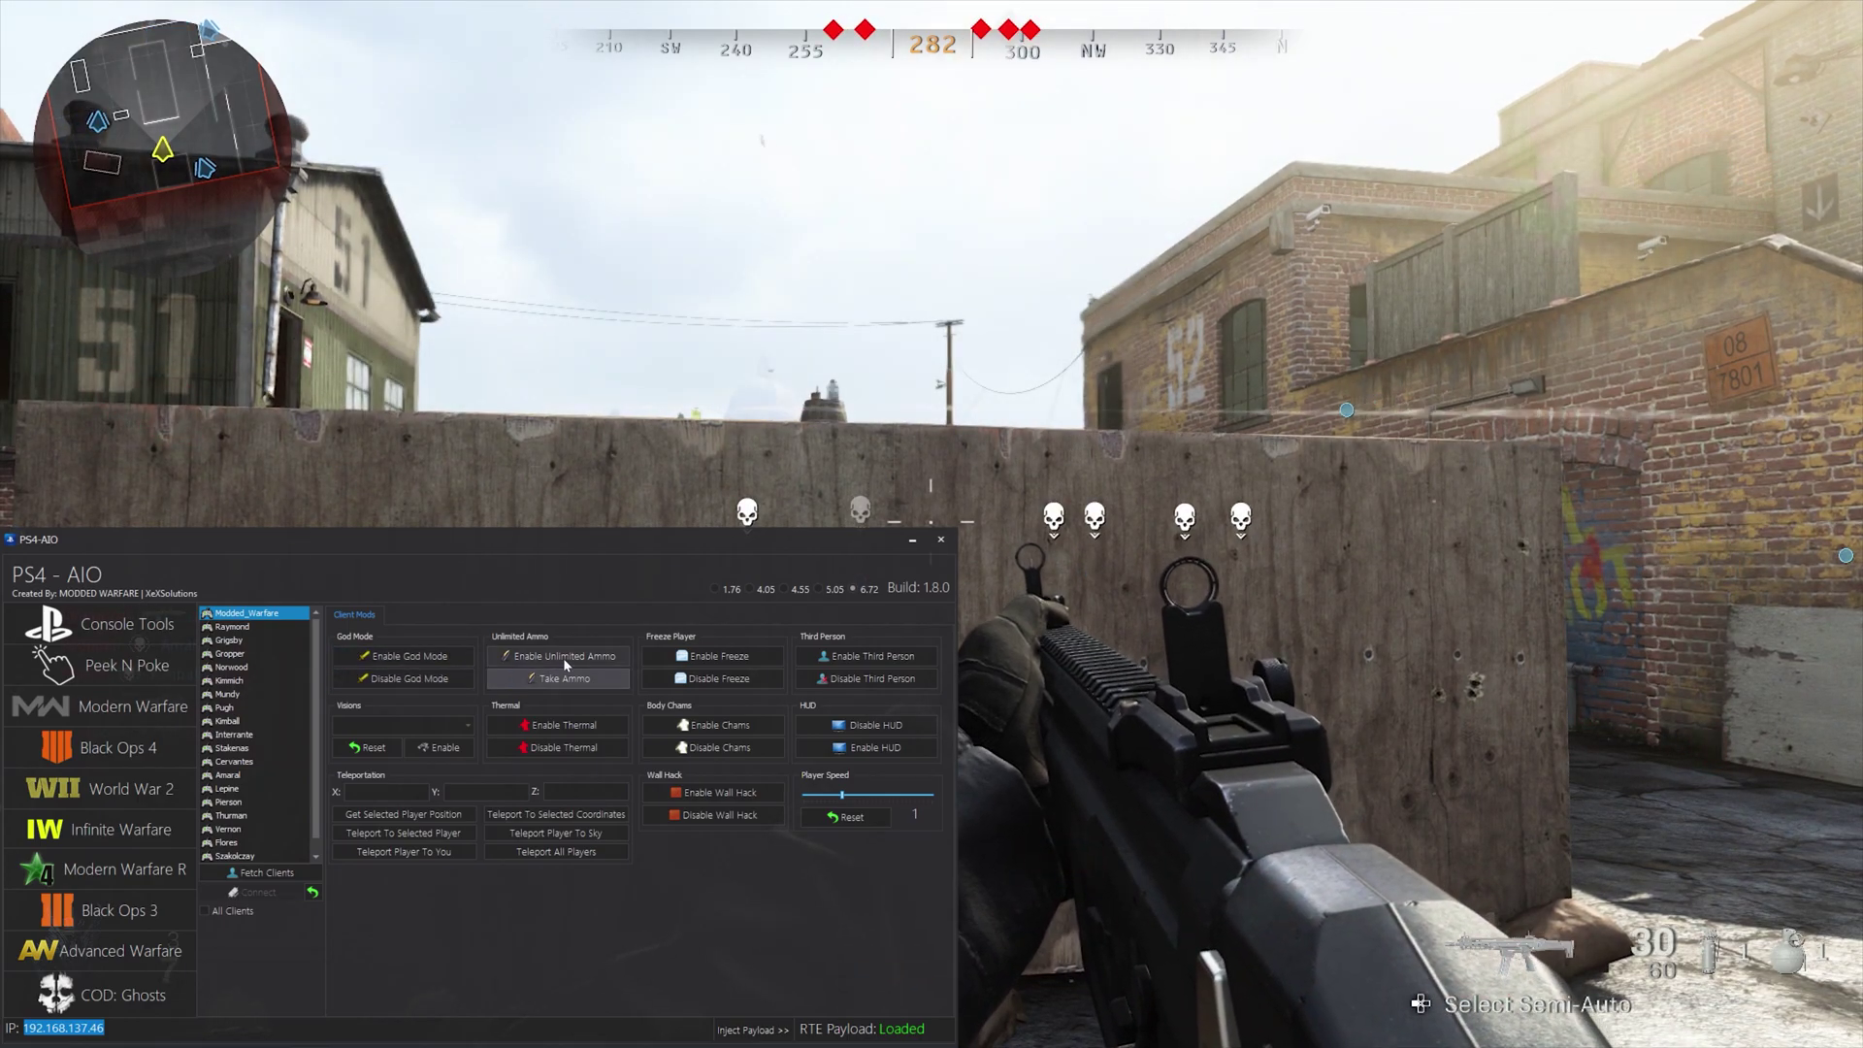
# Step: Freeze and unfreeze the player, enable unlimited ammo and thermal, return to first-person, set speed 2.2
pyautogui.click(759, 658)
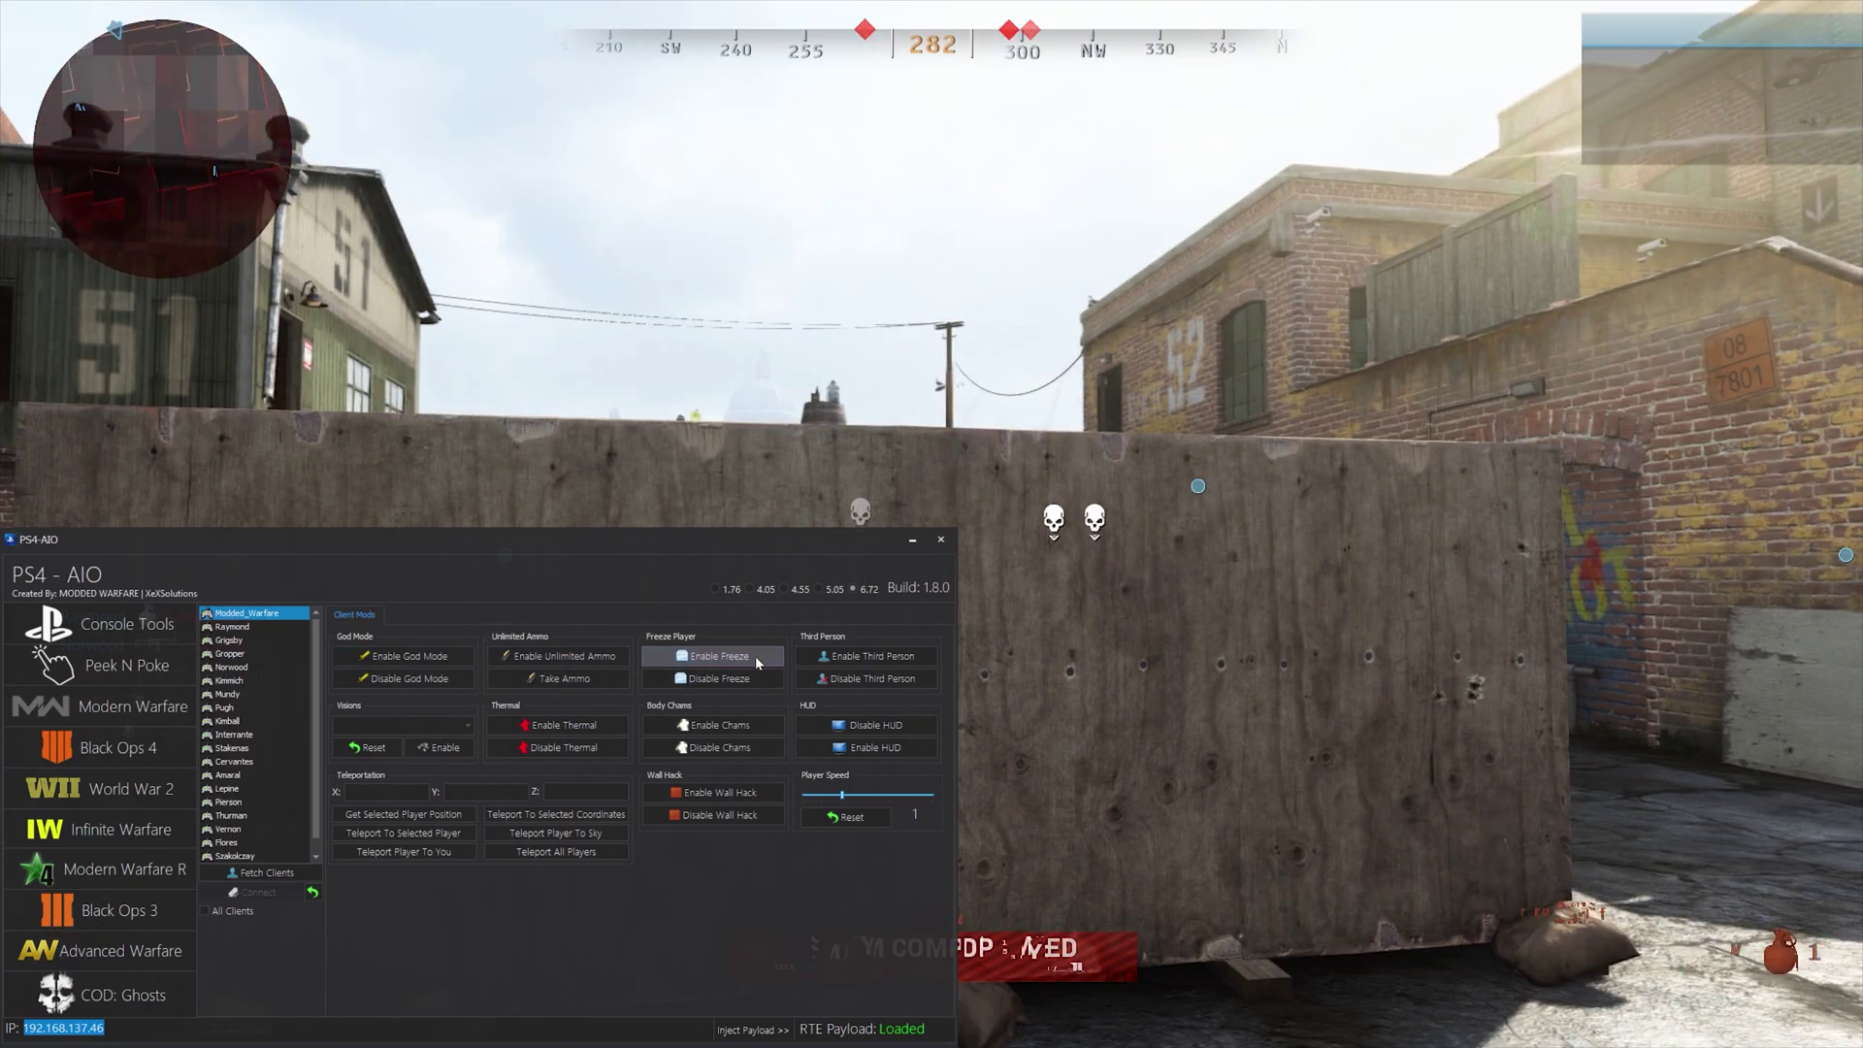
pyautogui.click(737, 680)
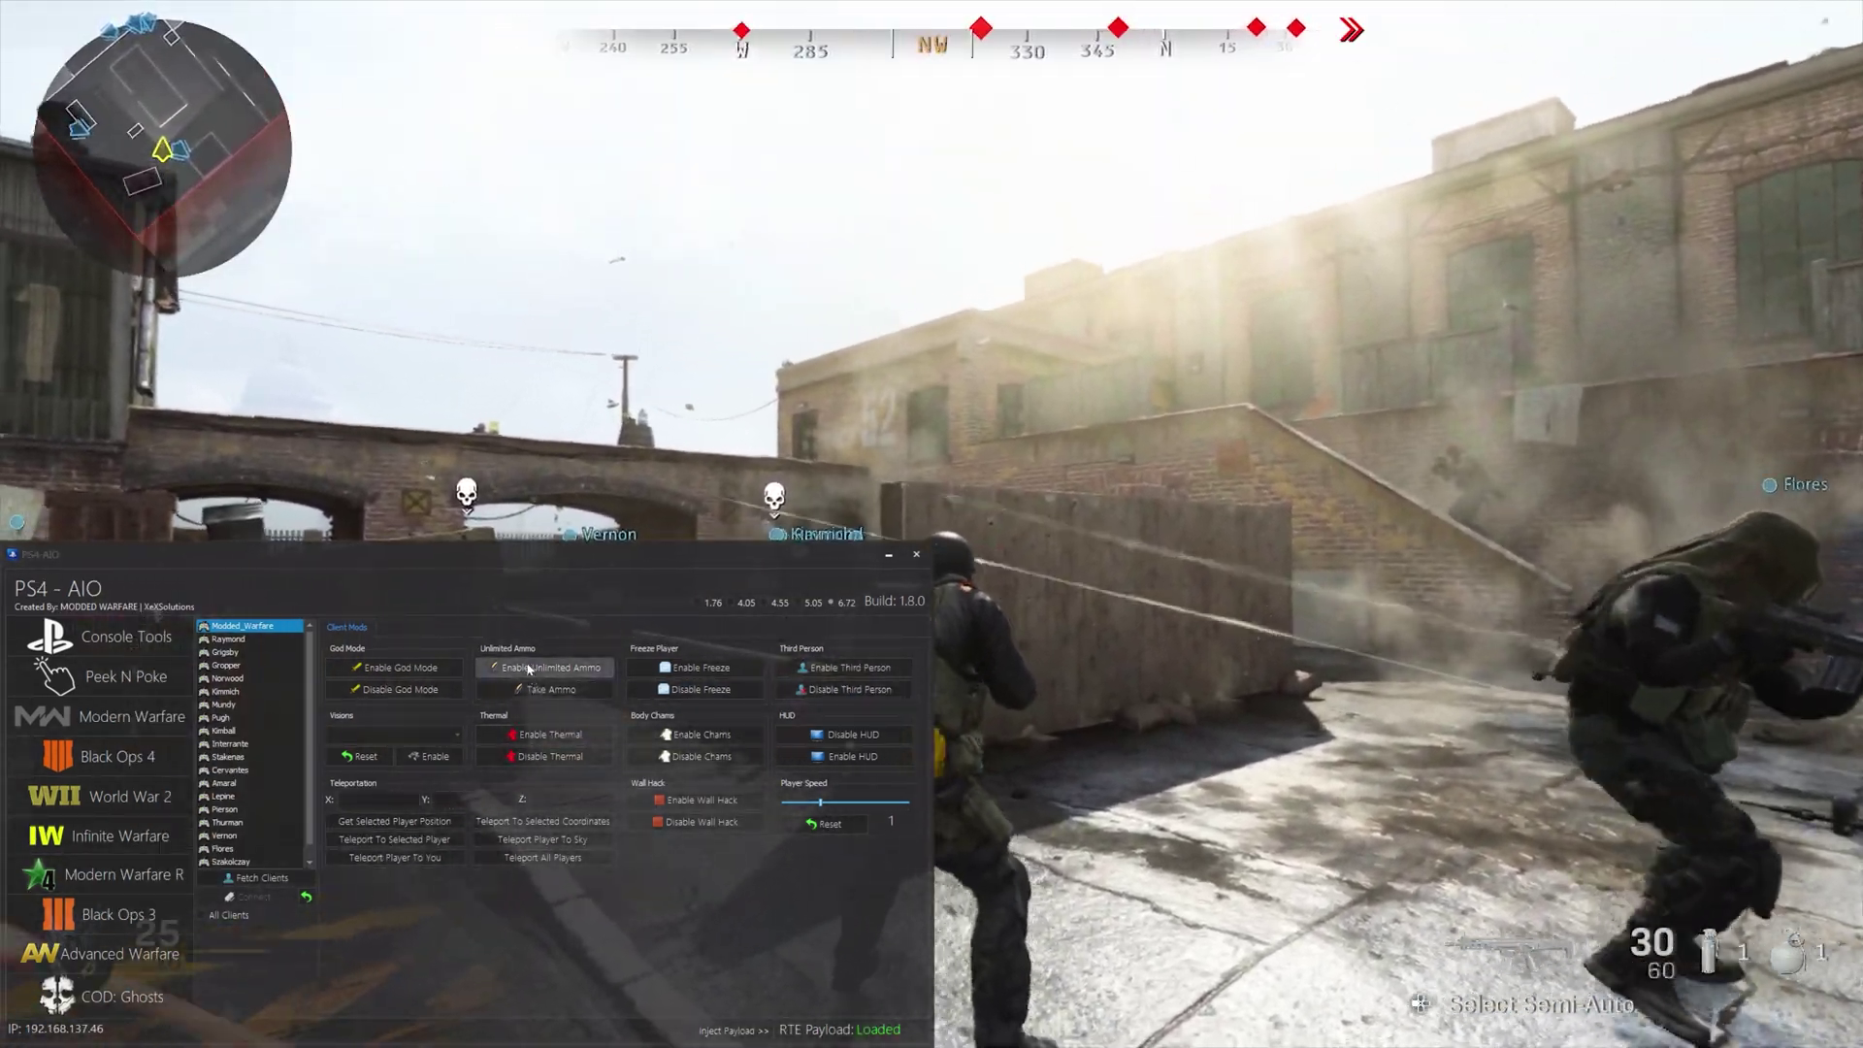
pyautogui.click(529, 667)
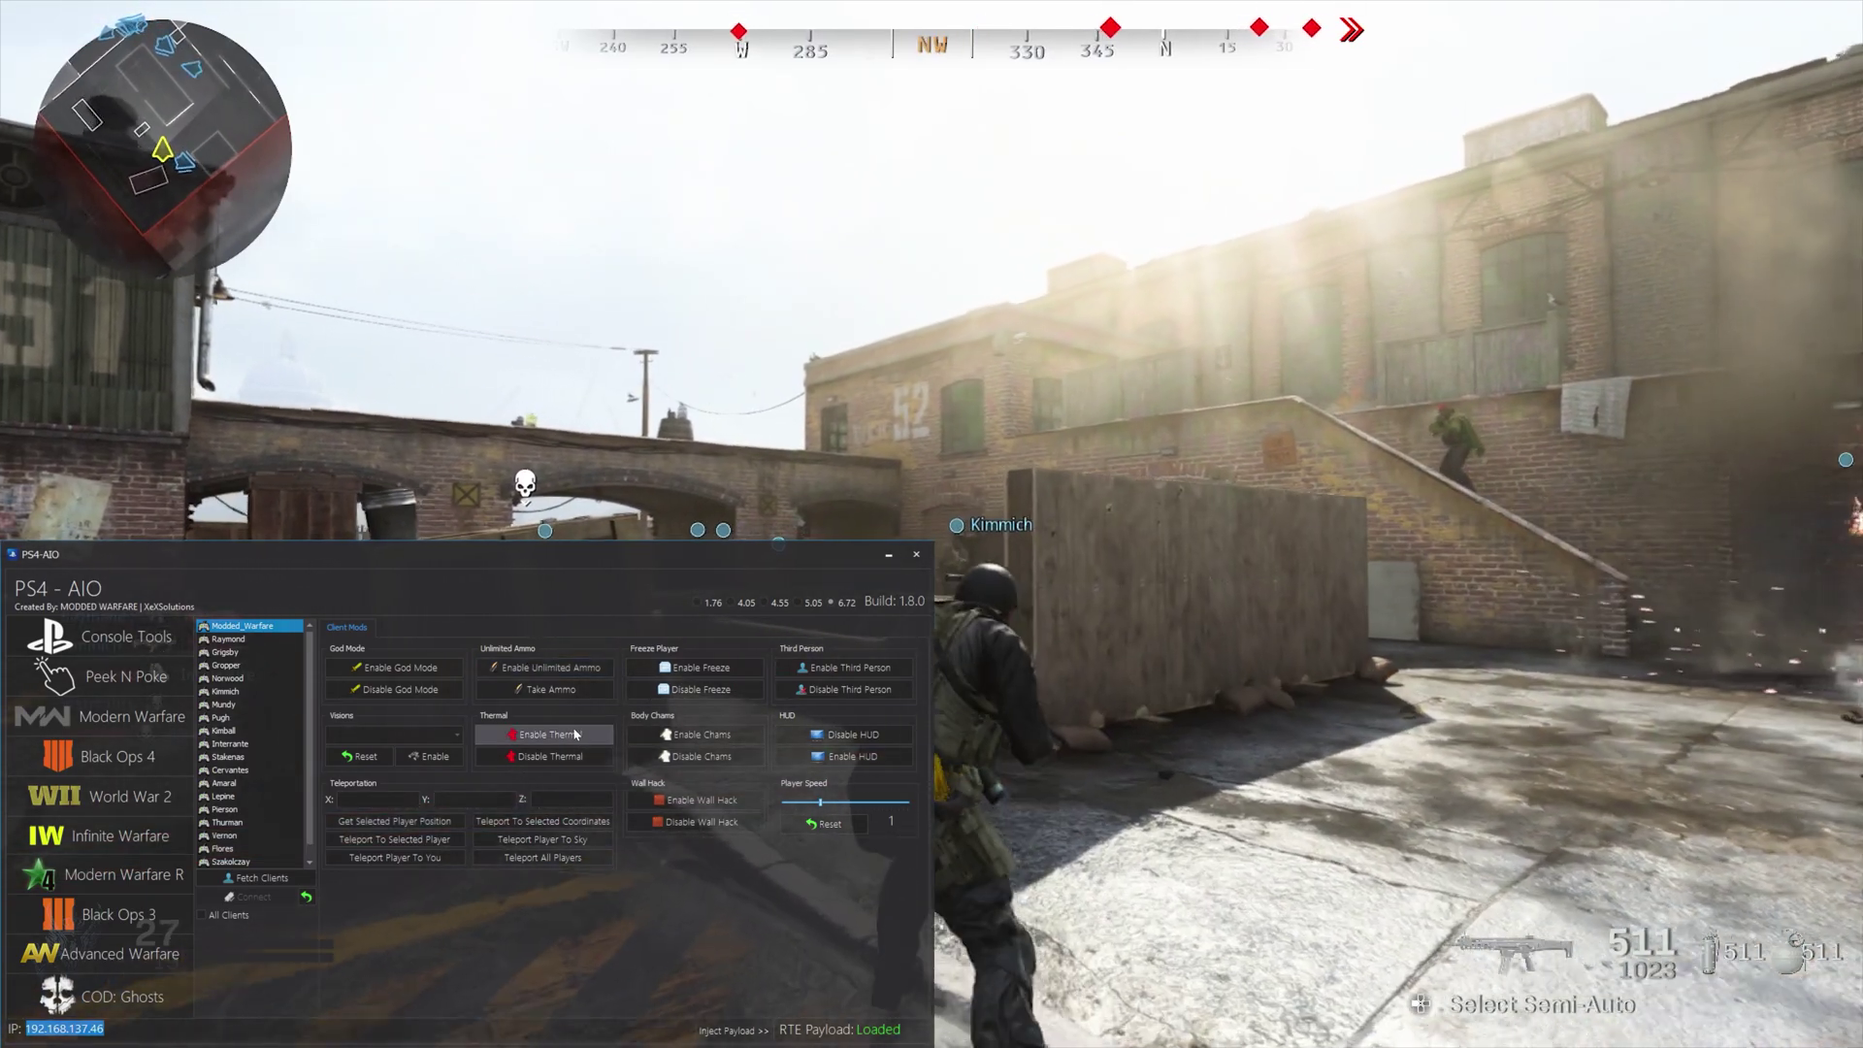
pyautogui.click(575, 734)
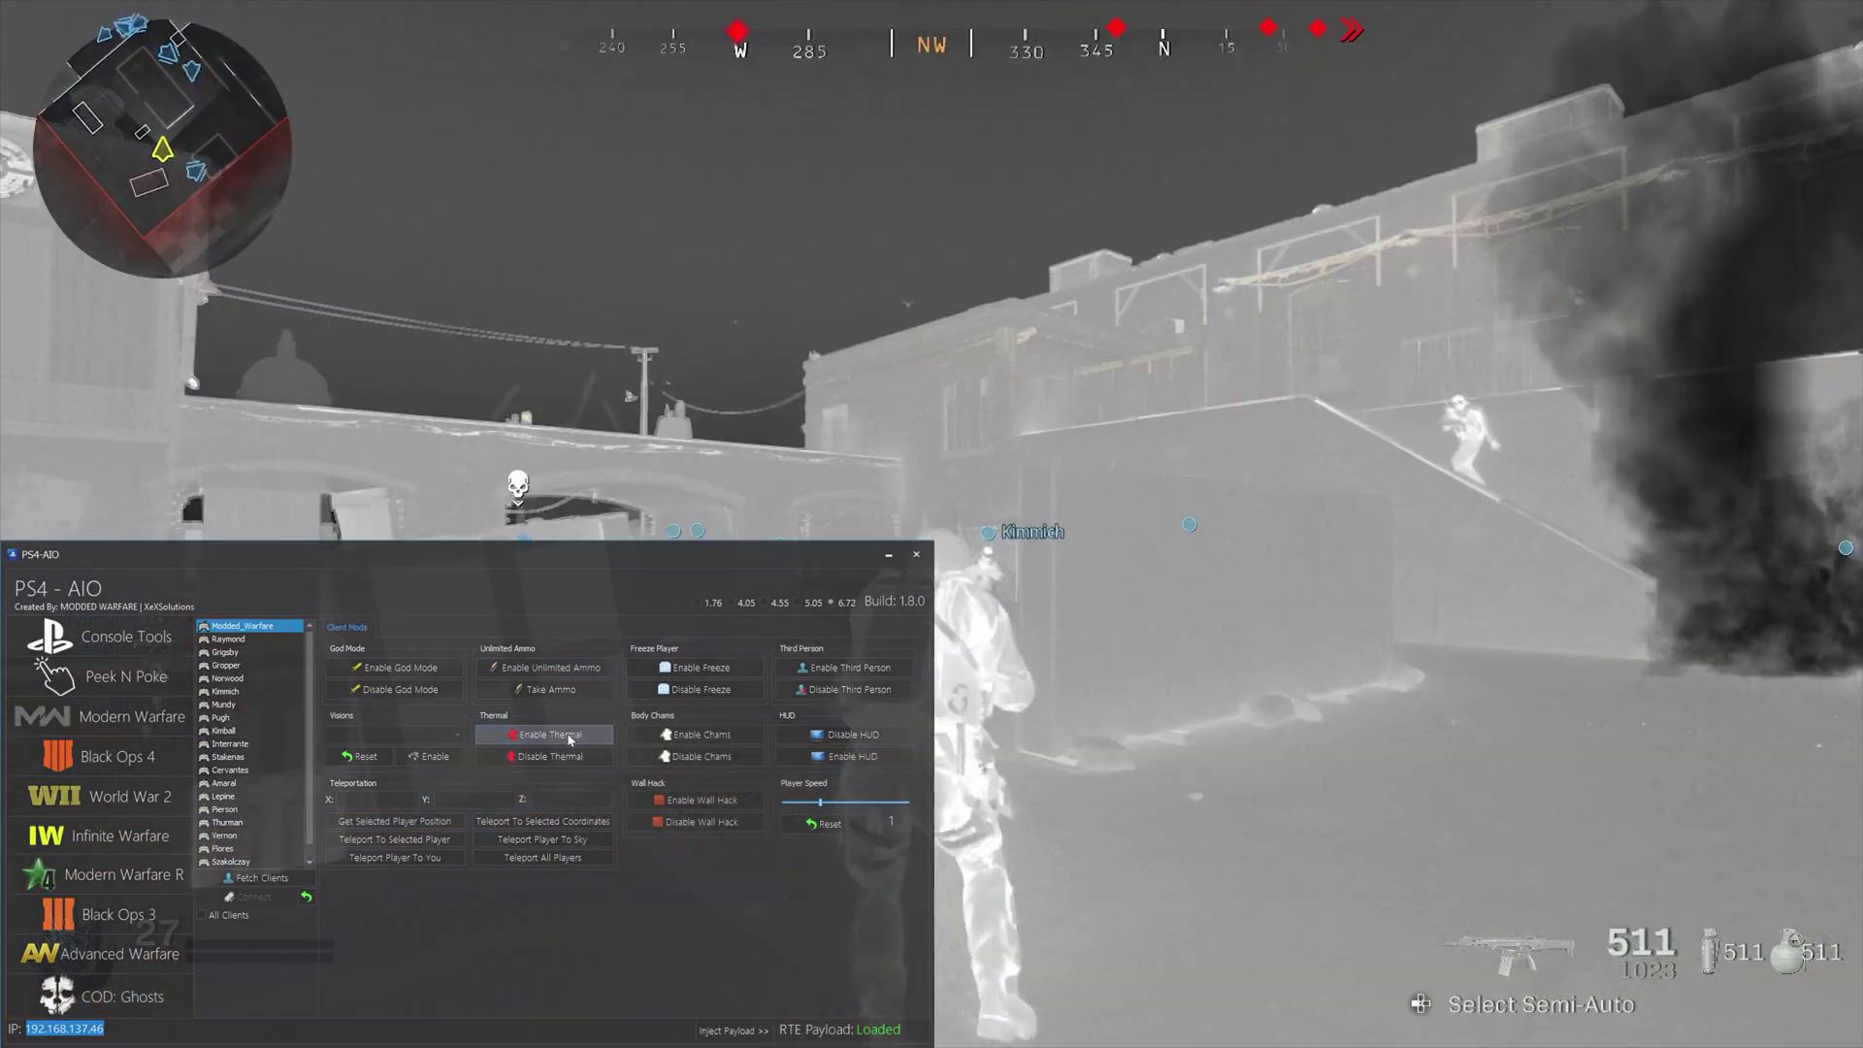
pyautogui.click(848, 690)
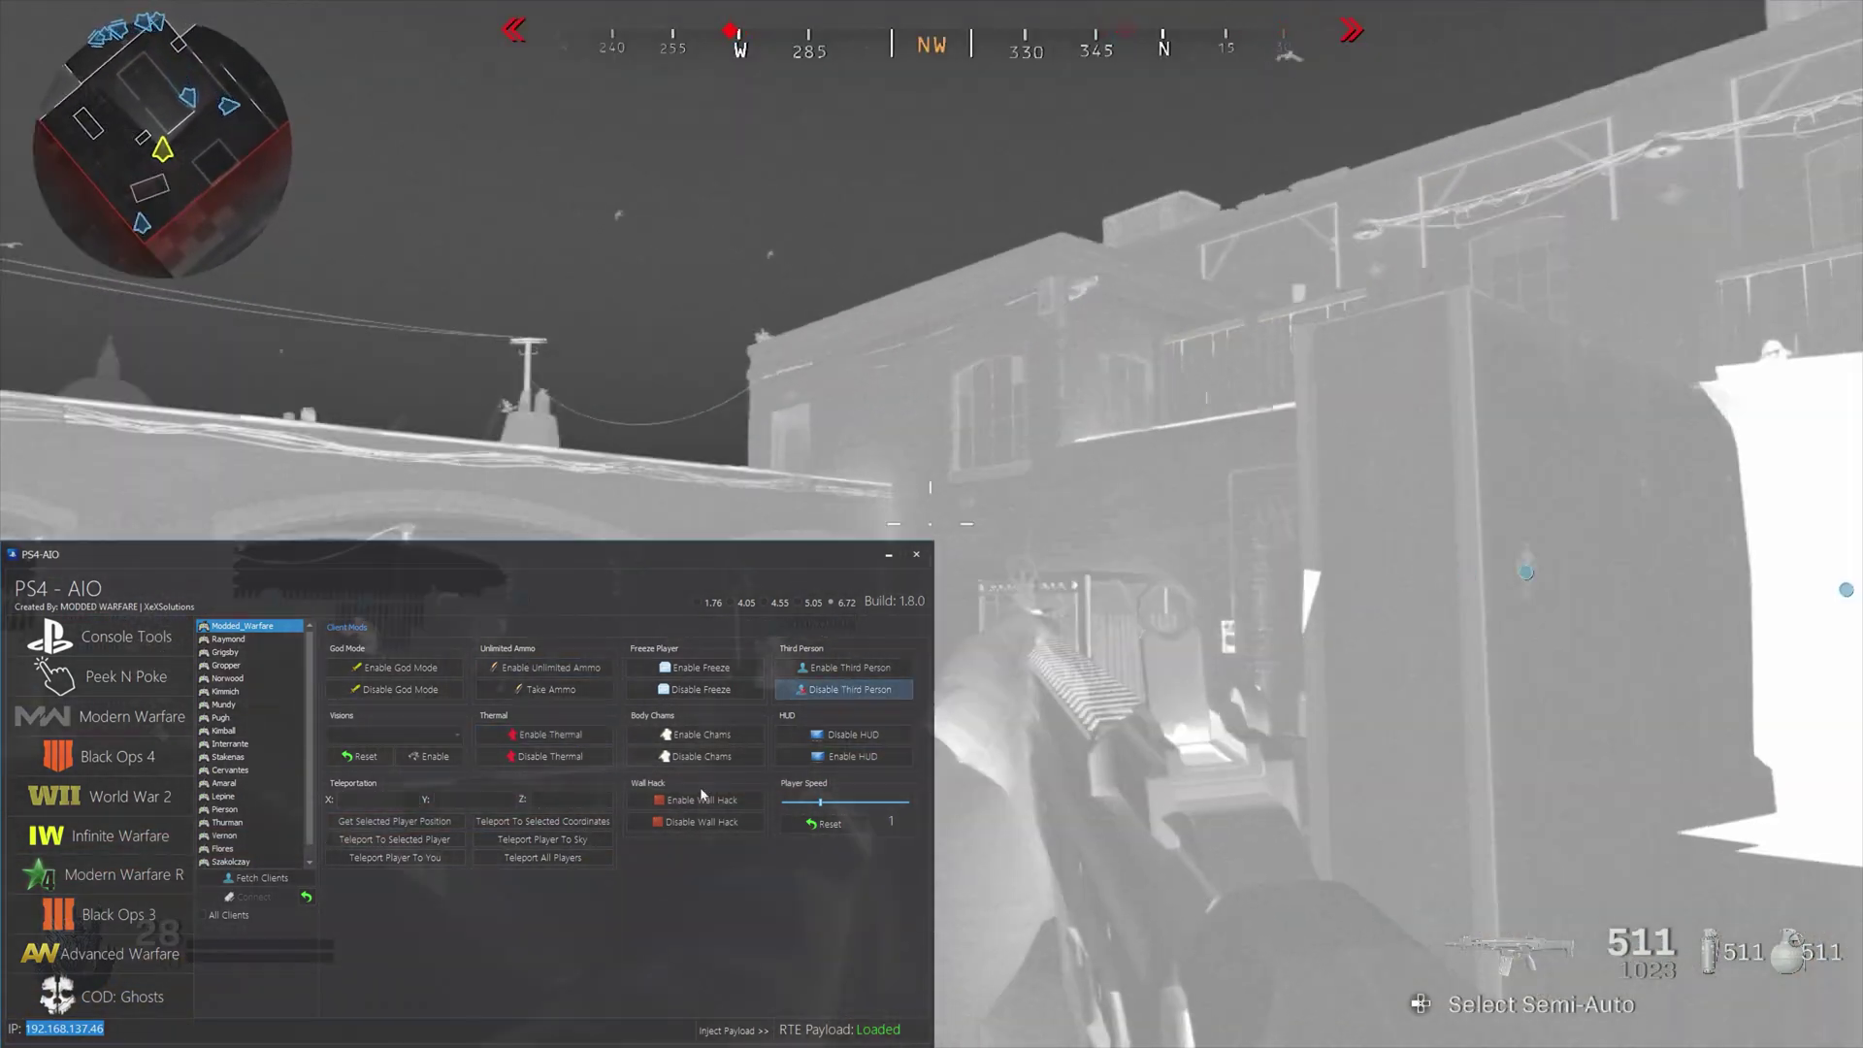
pyautogui.moveTo(880, 798); pyautogui.dragTo(875, 805)
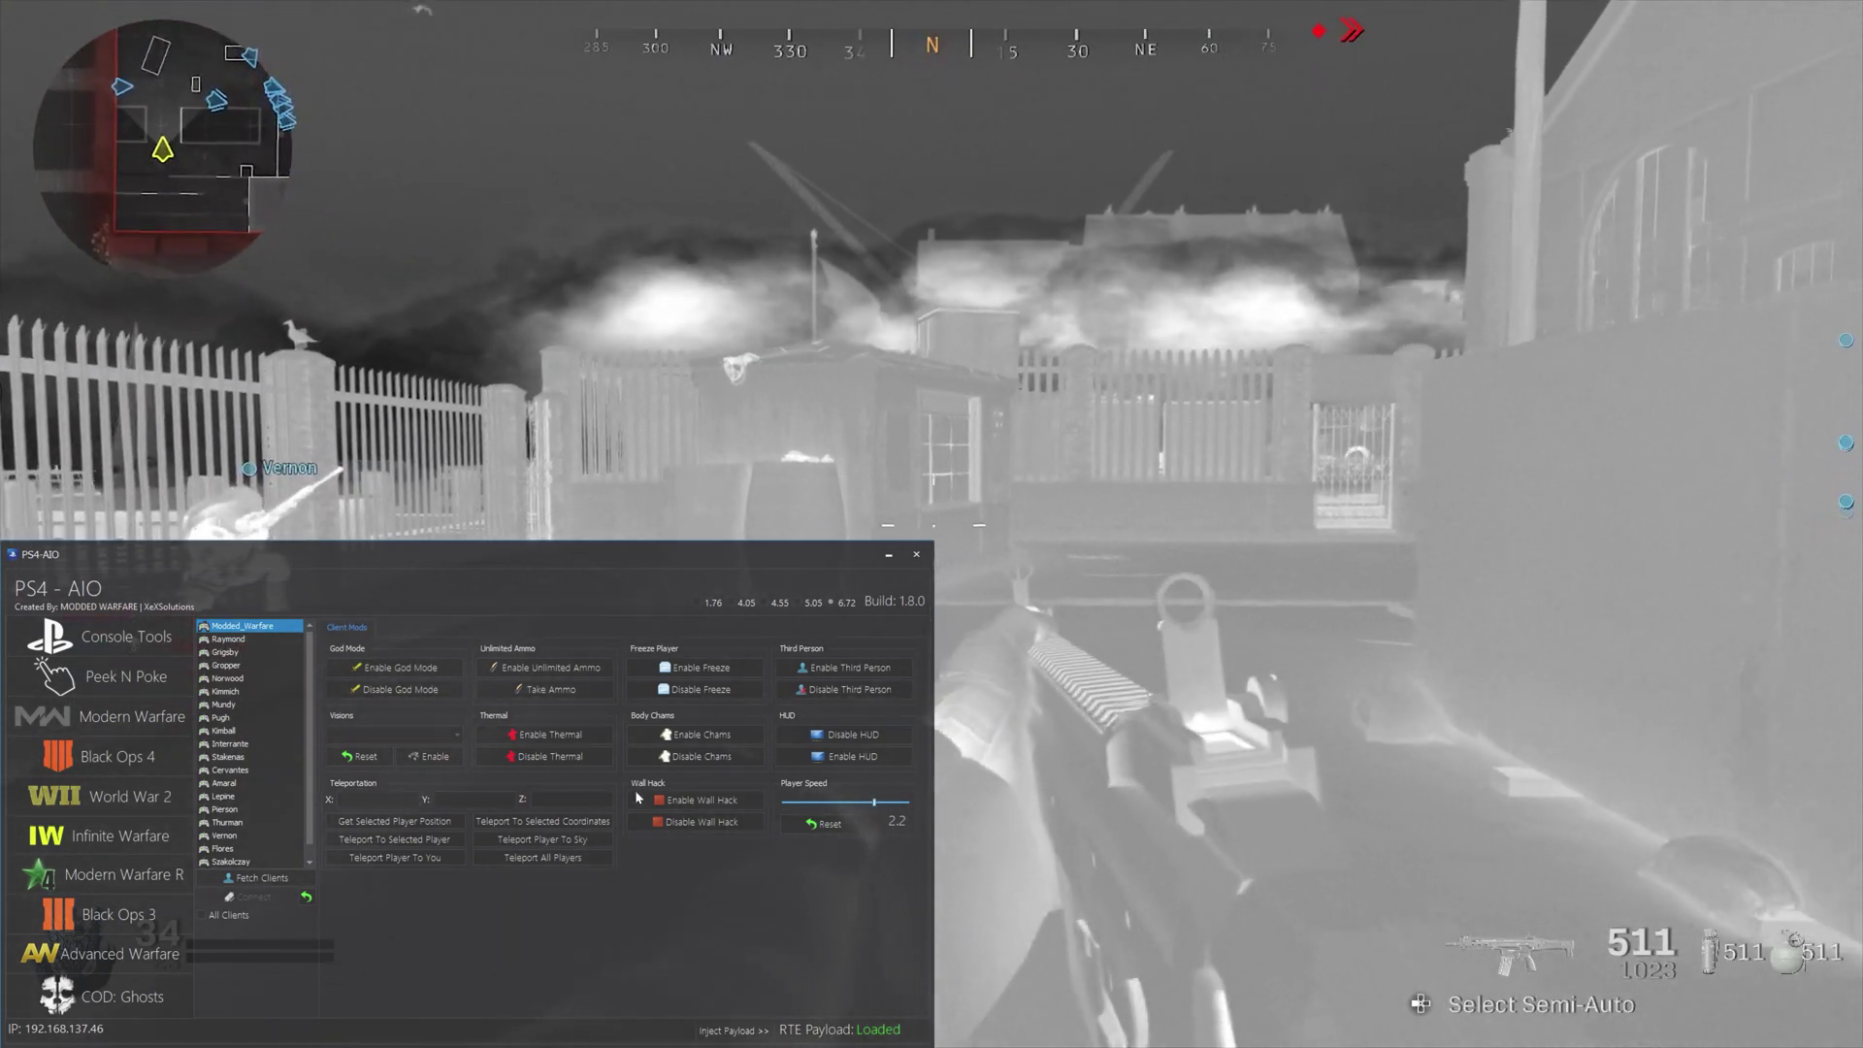
# Step: Toggle the wall hack on and off, show then remove yellow chams, and disable thermal
pyautogui.click(700, 799)
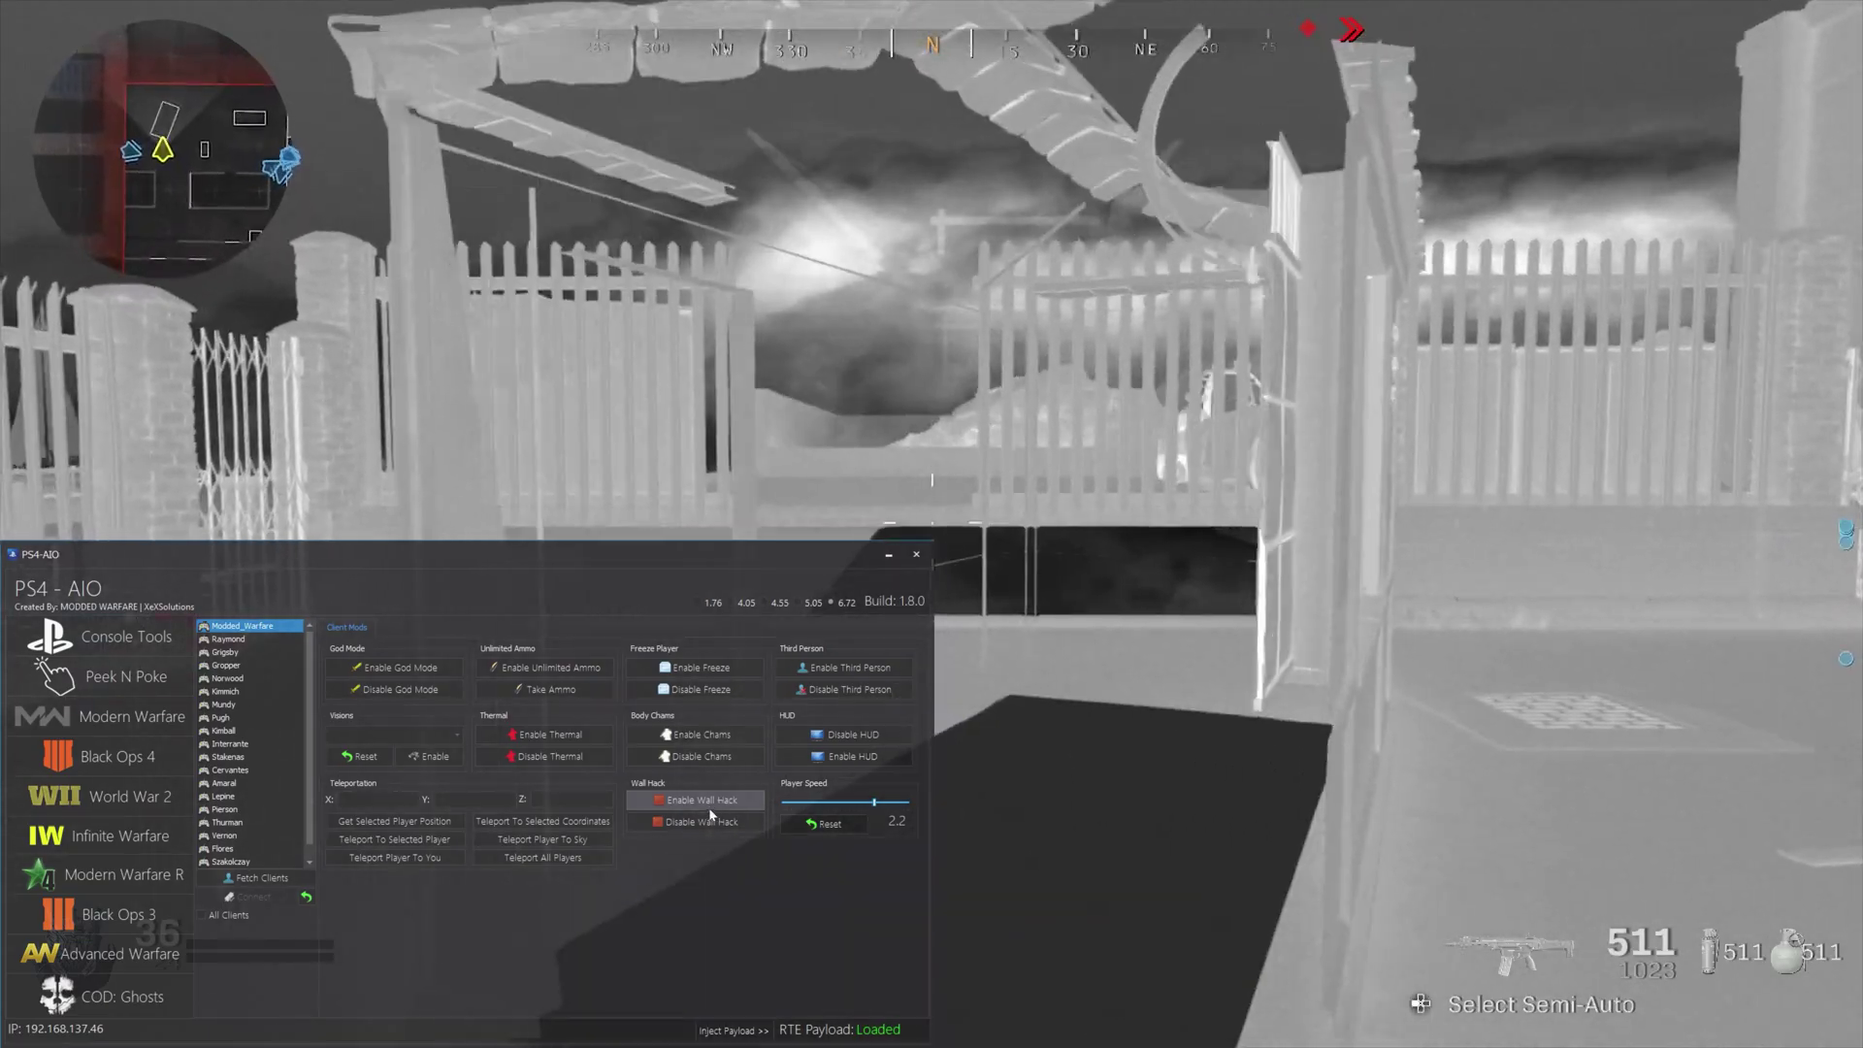
pyautogui.click(736, 822)
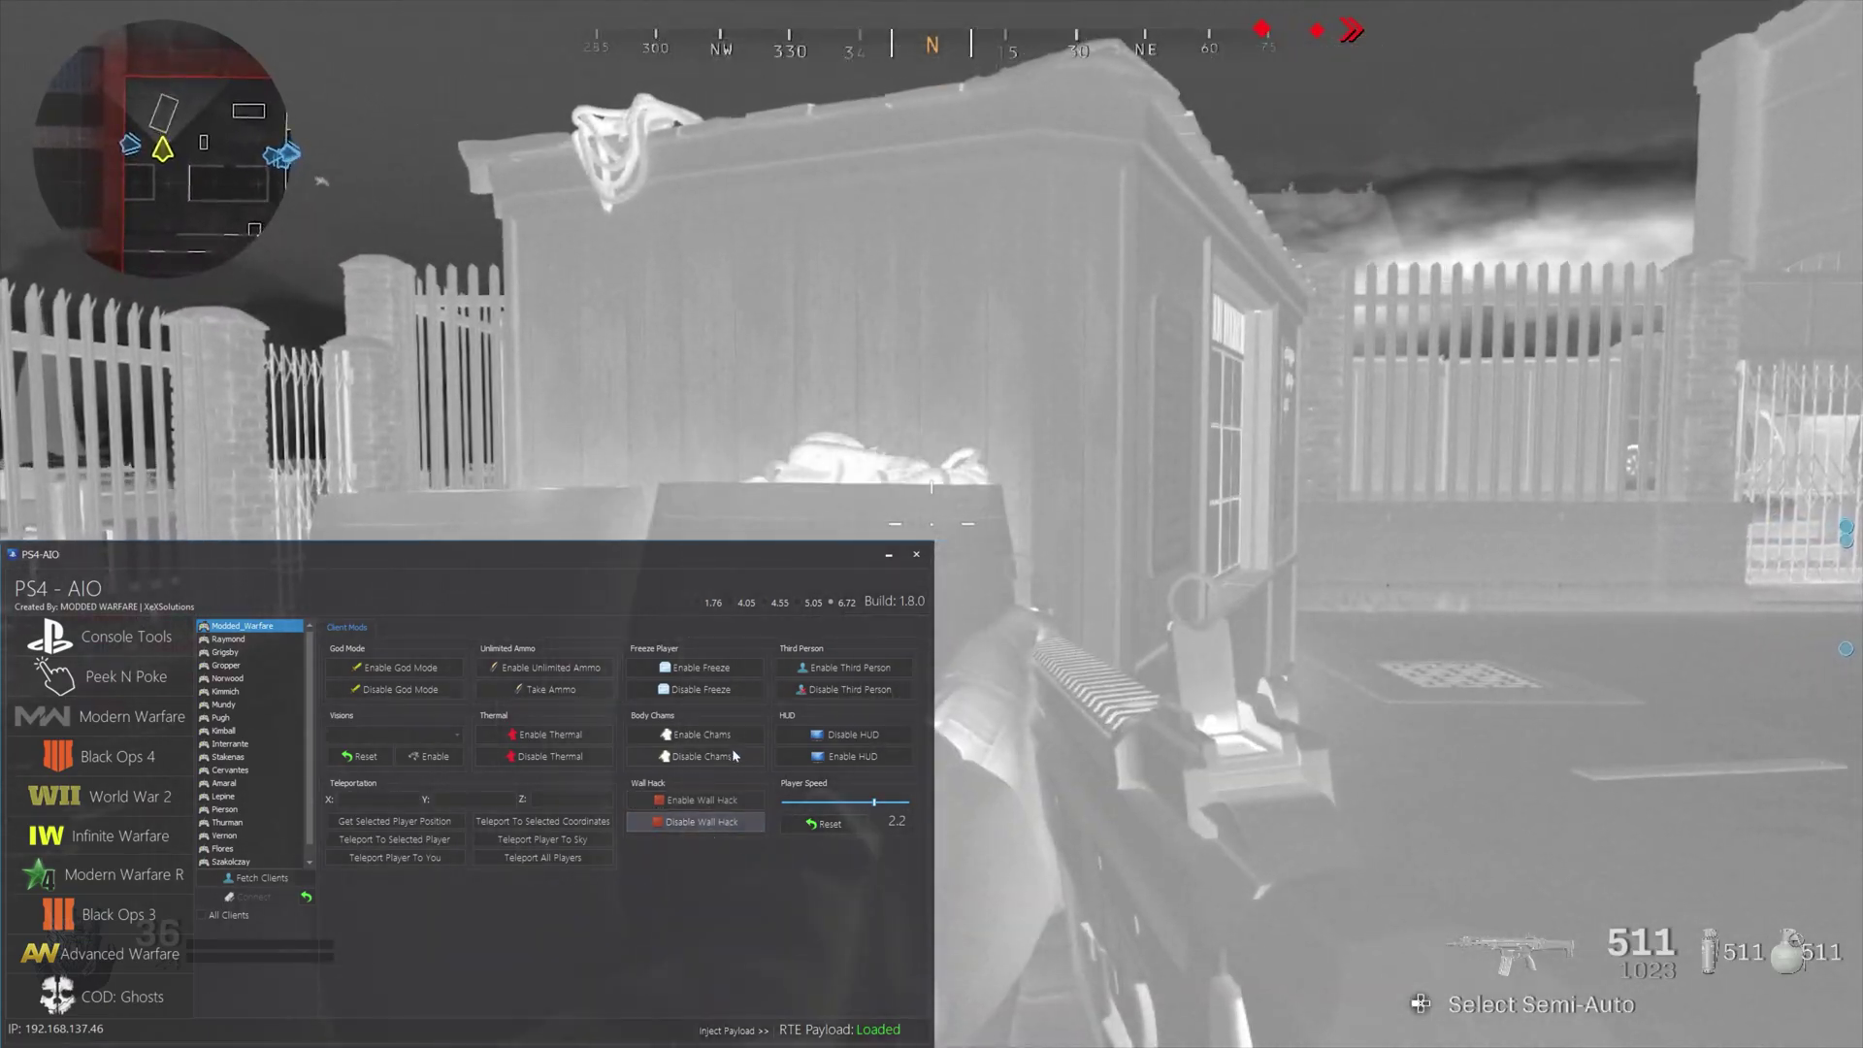
pyautogui.click(721, 745)
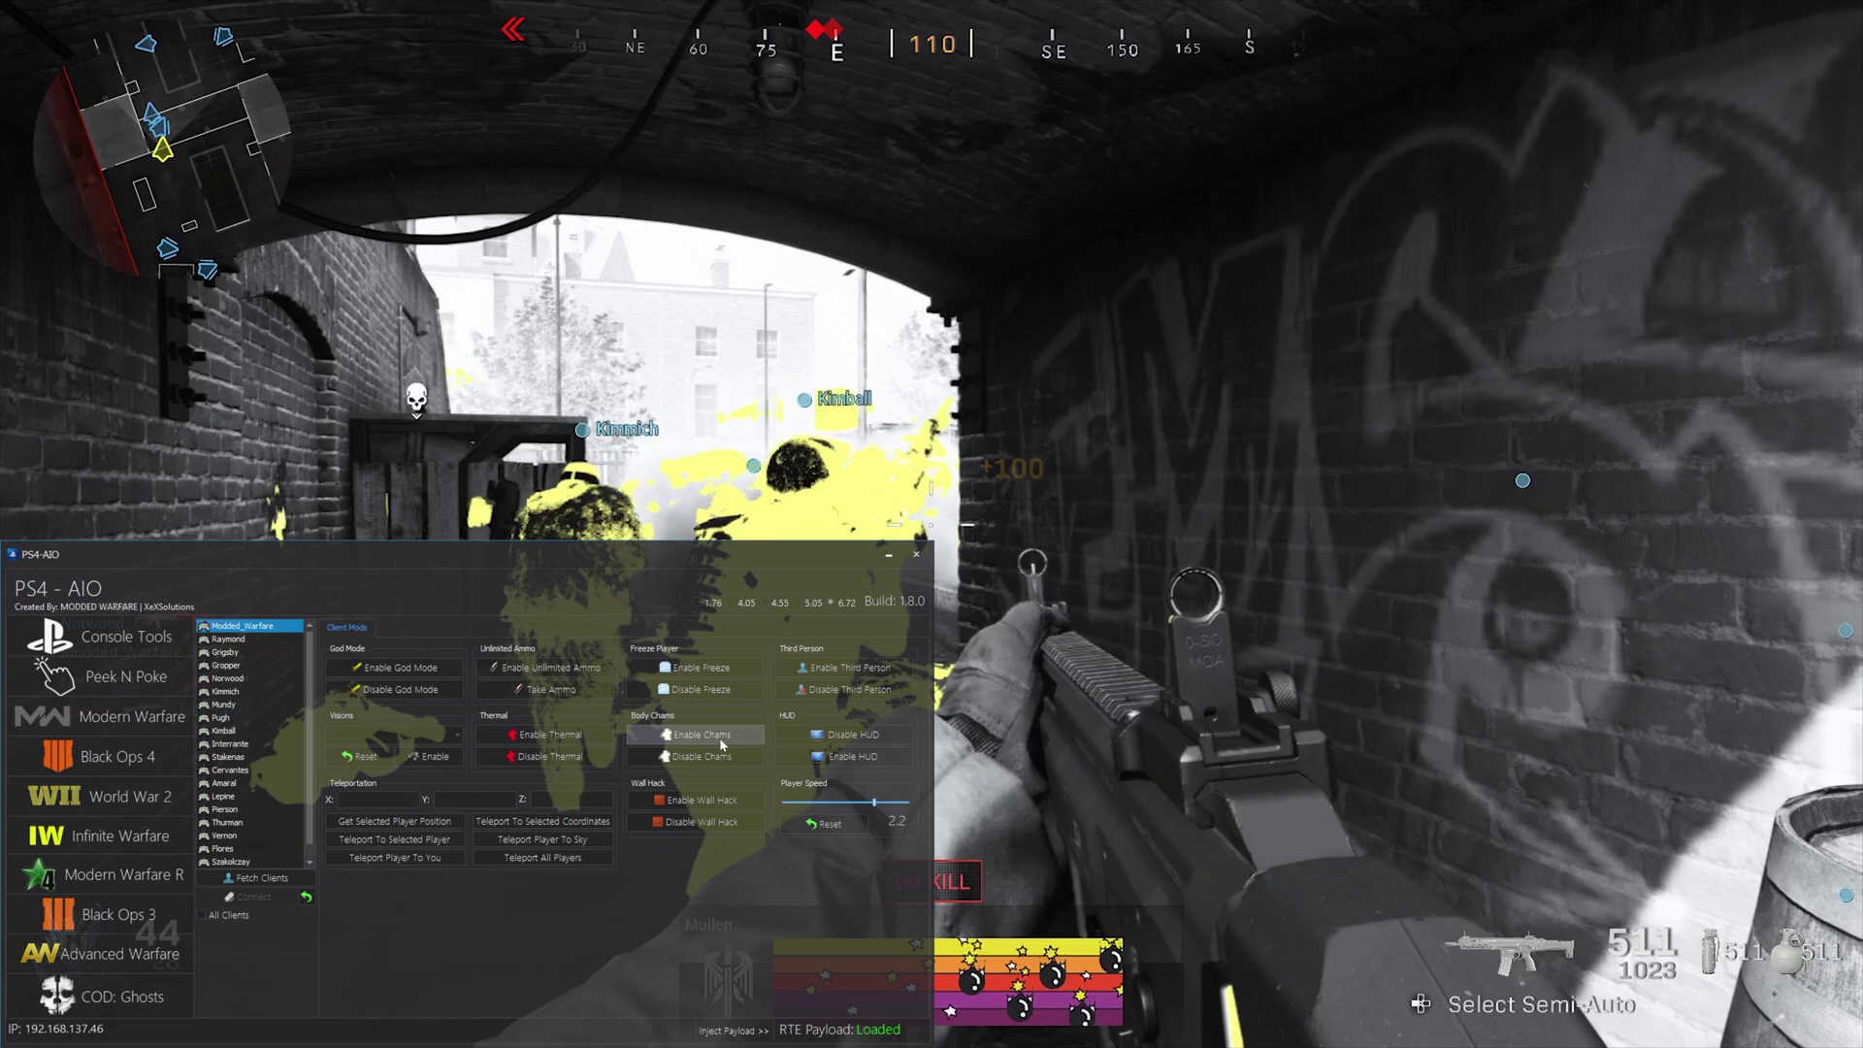
pyautogui.click(700, 758)
pyautogui.click(856, 735)
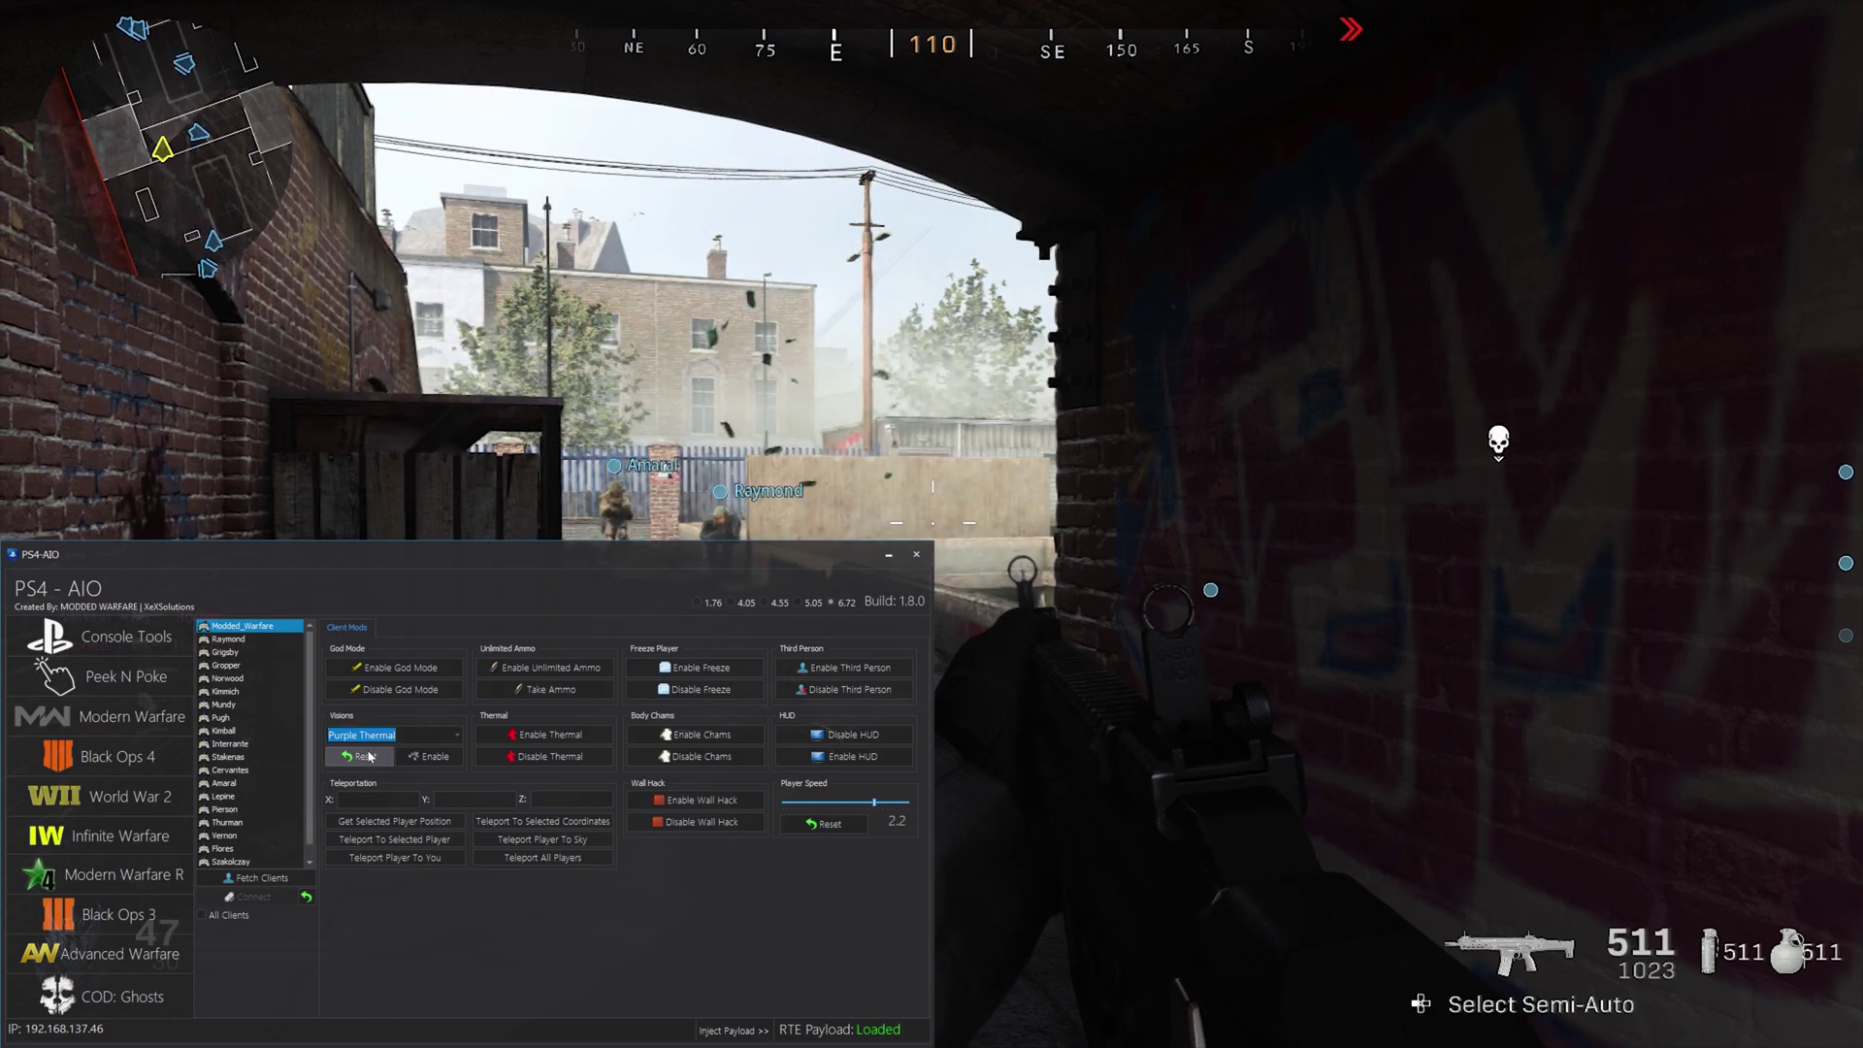
# Step: Apply Purple Thermal, Blue Thermal, White Screen, Thermal, then Thermal Inverted visions in turn
pyautogui.click(416, 758)
pyautogui.click(417, 756)
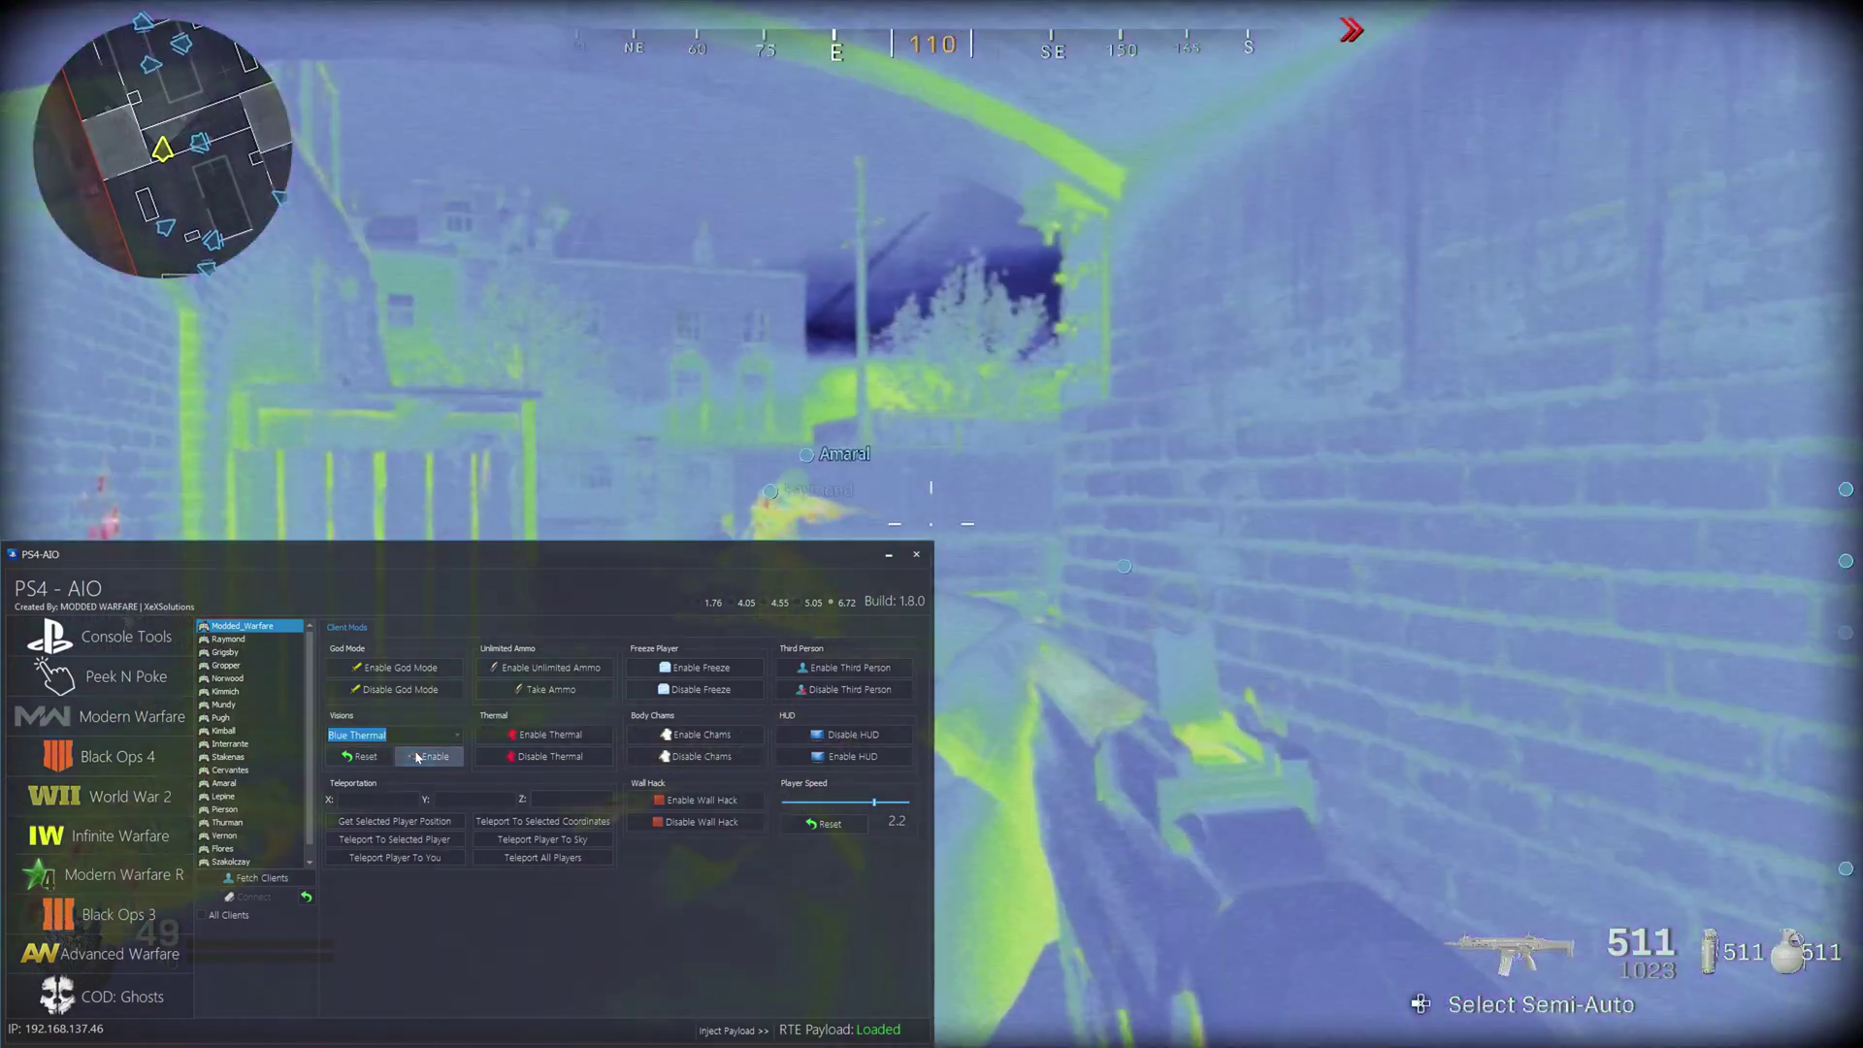
pyautogui.click(417, 756)
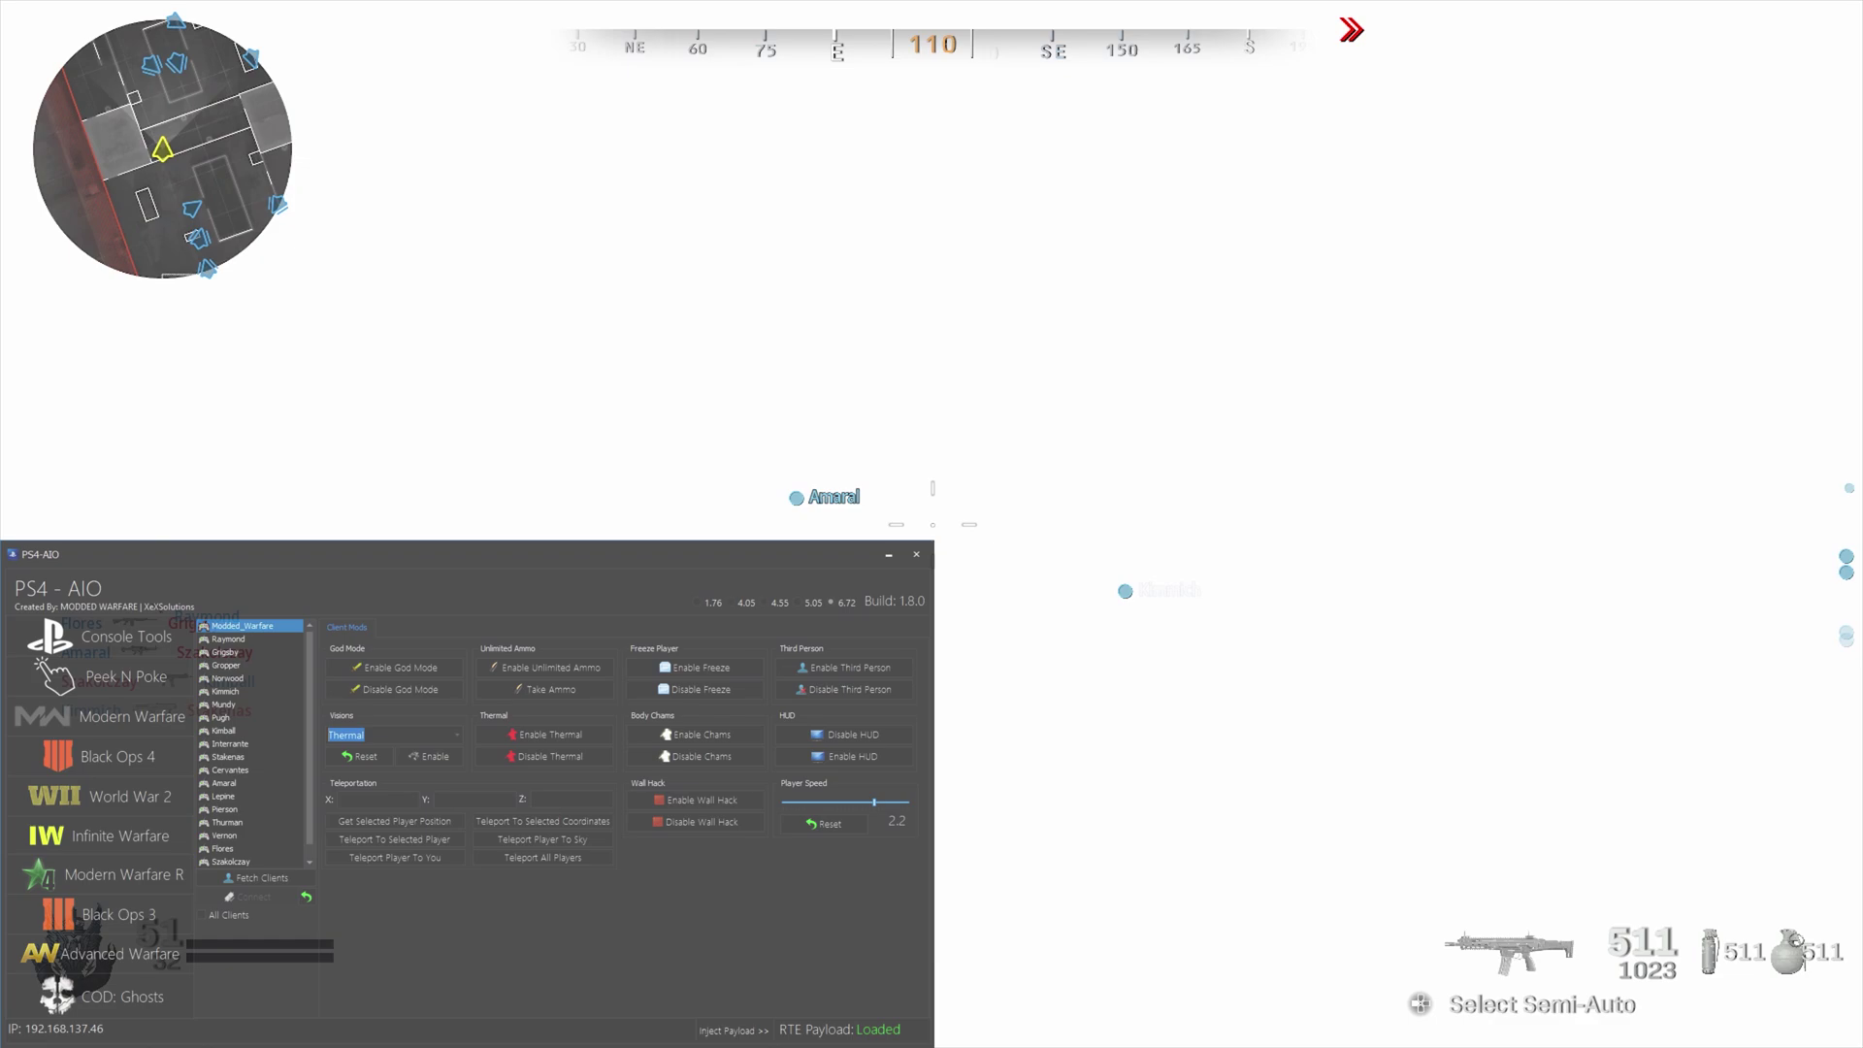
pyautogui.click(420, 757)
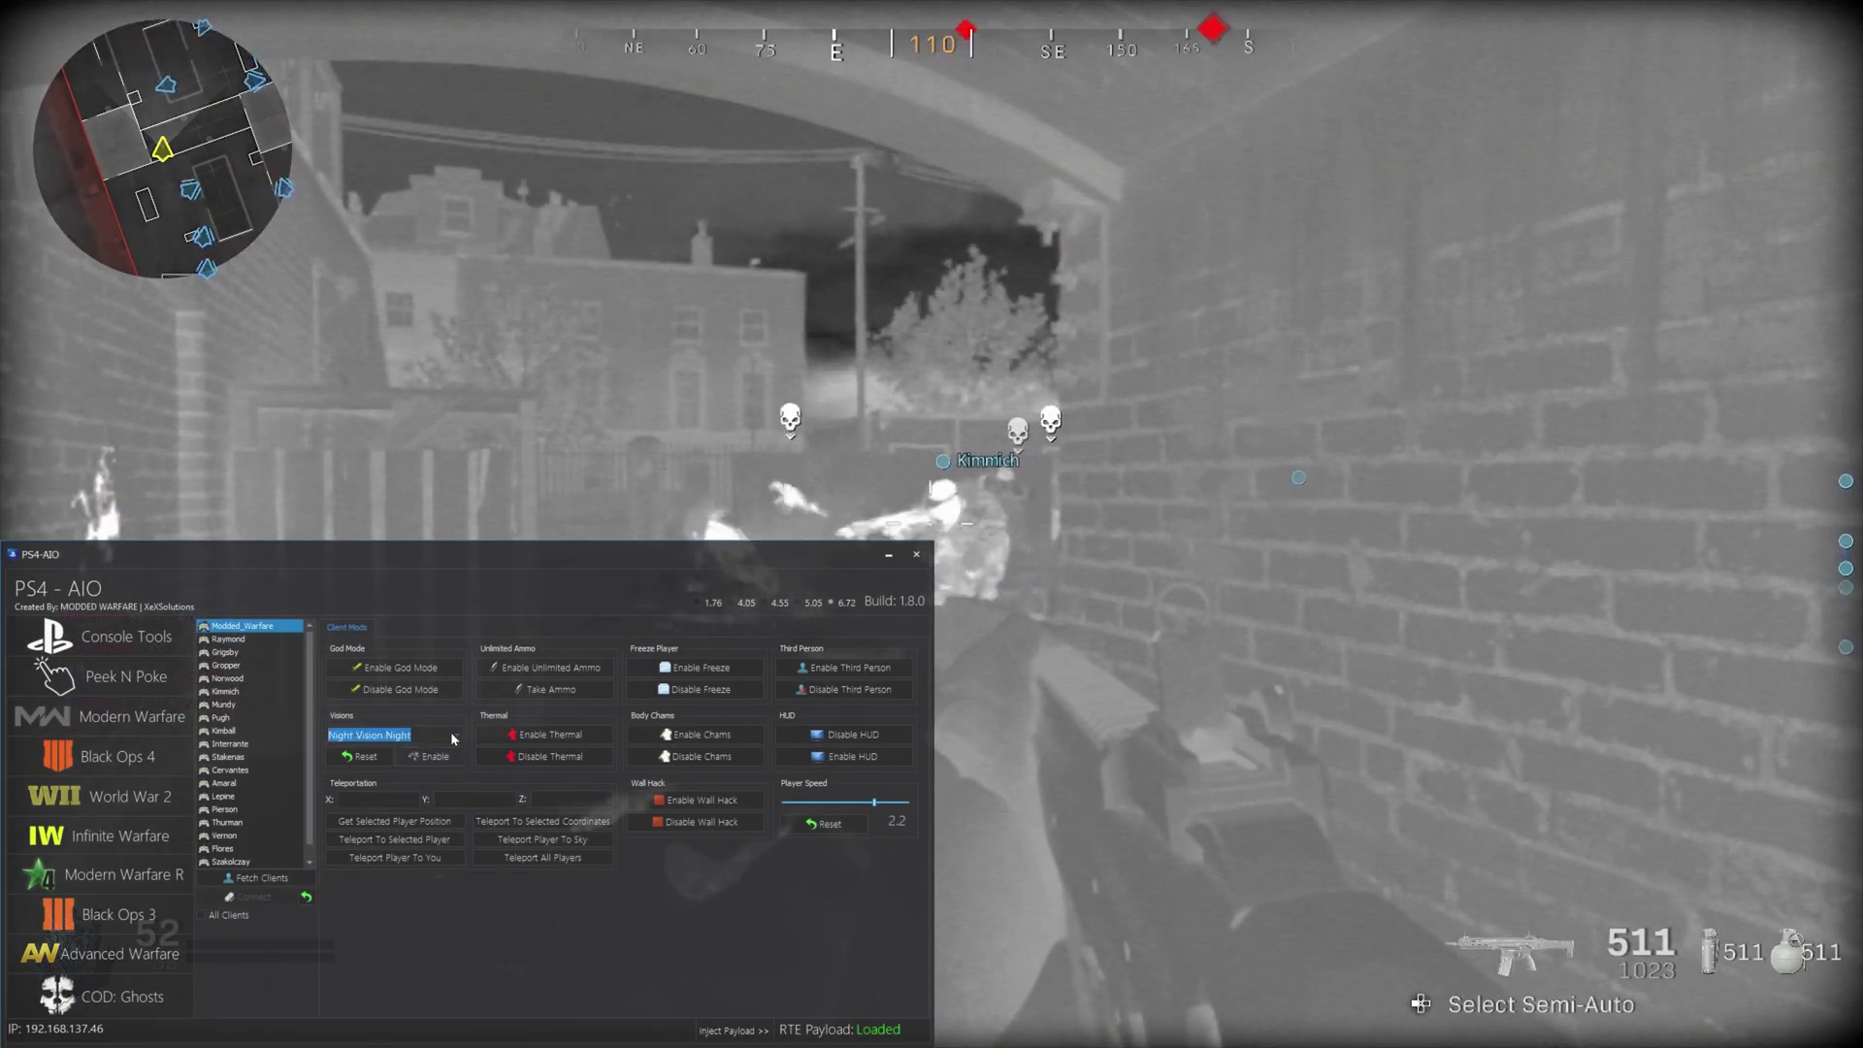
pyautogui.click(450, 735)
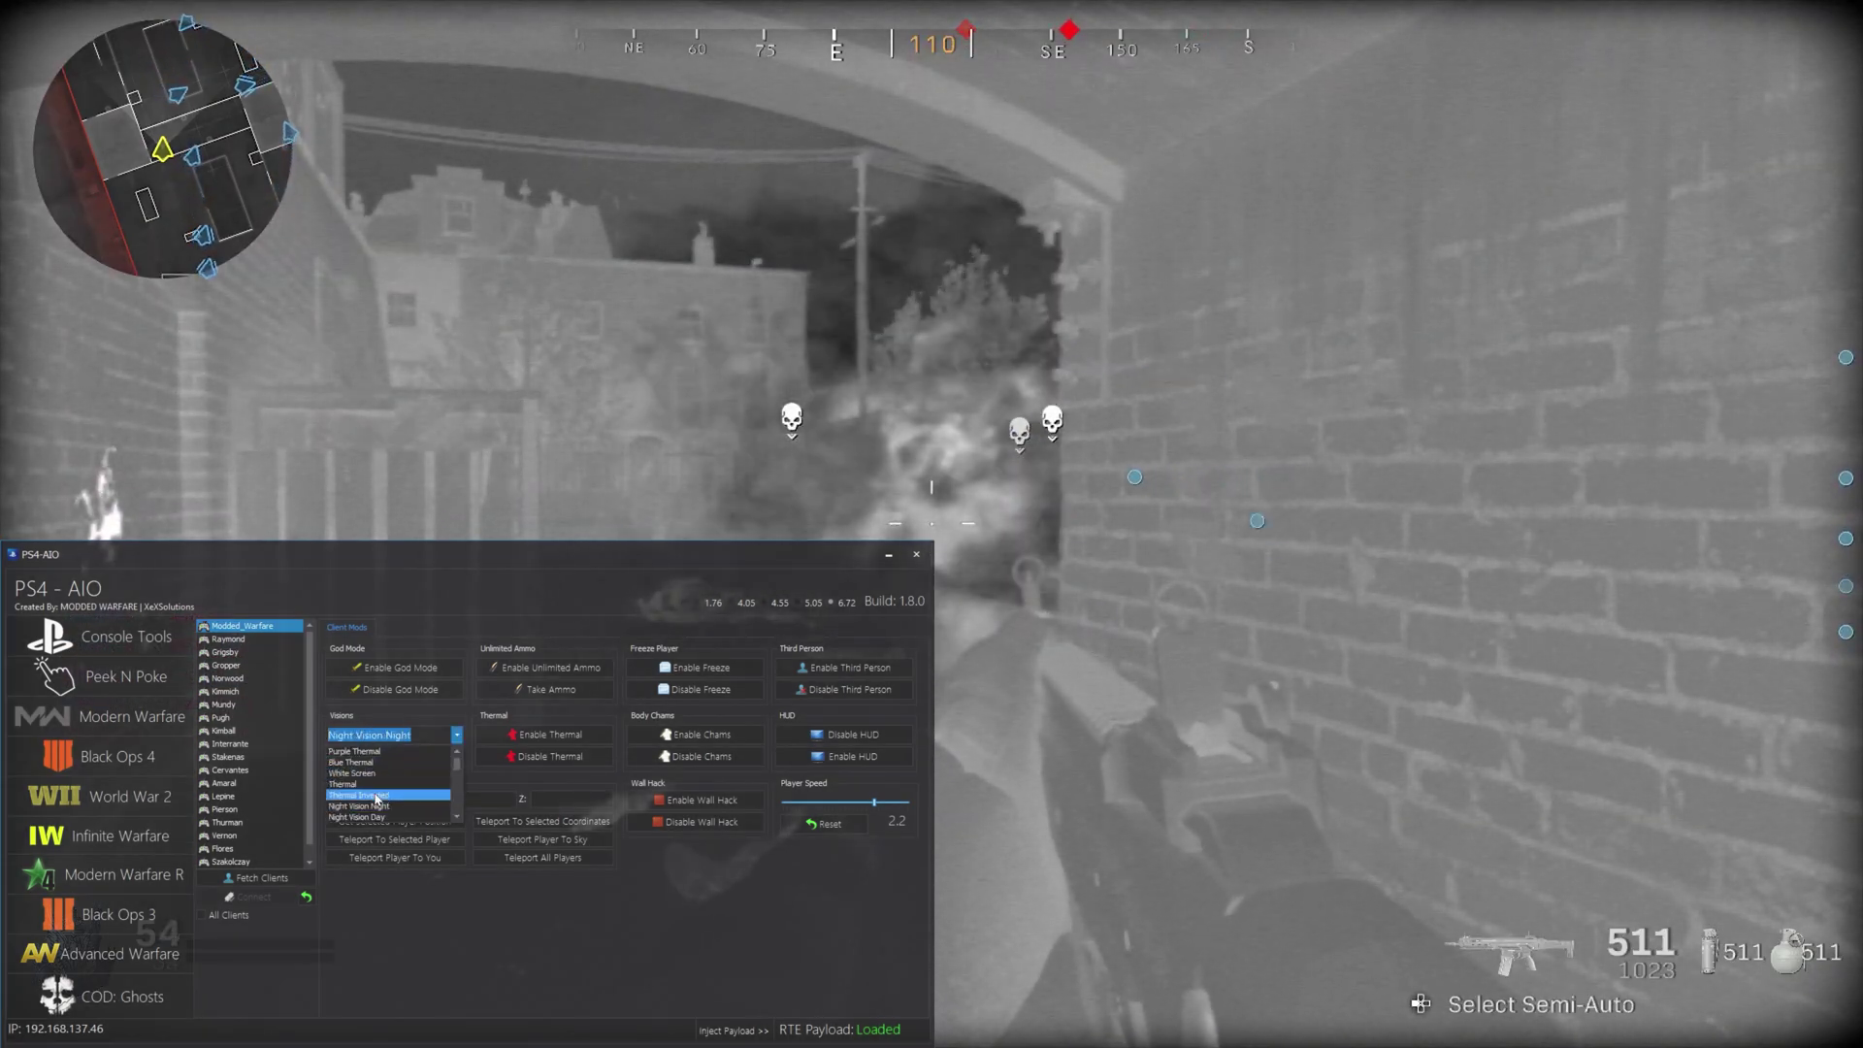
pyautogui.click(377, 795)
pyautogui.click(439, 756)
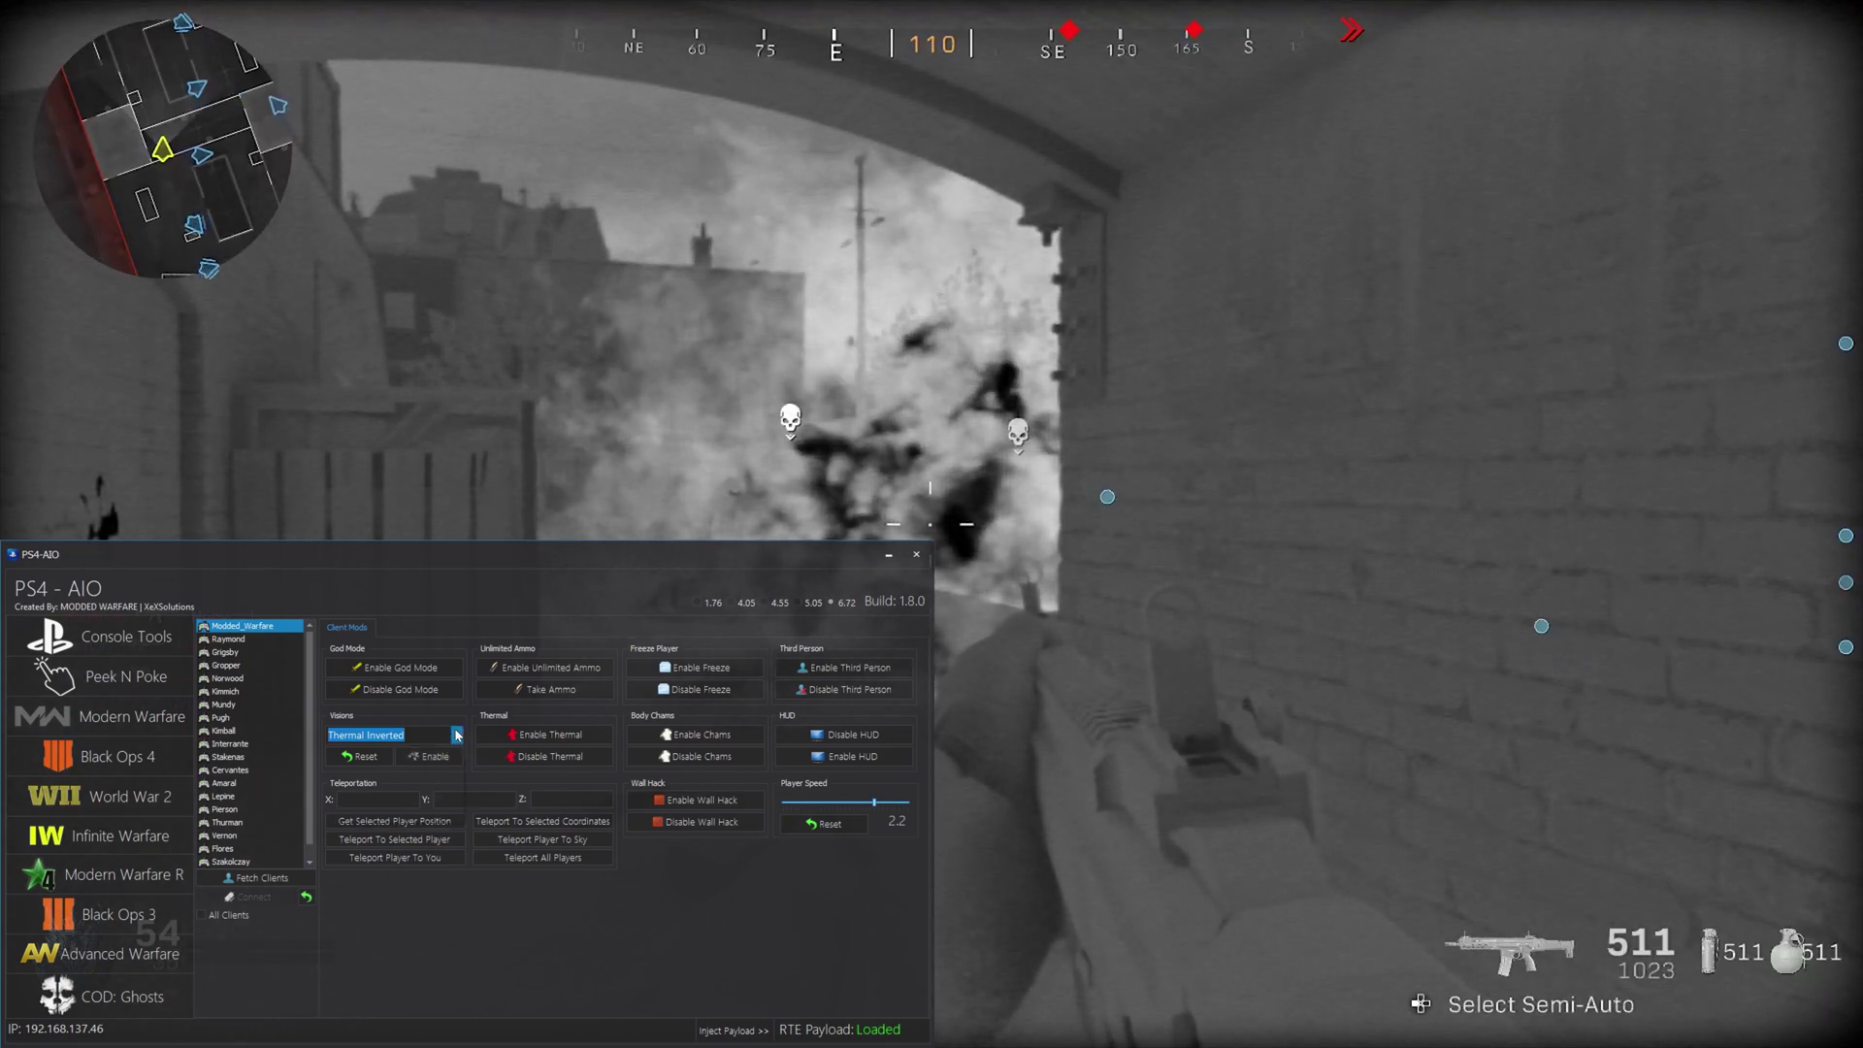
pyautogui.scroll(-4, 404, 791)
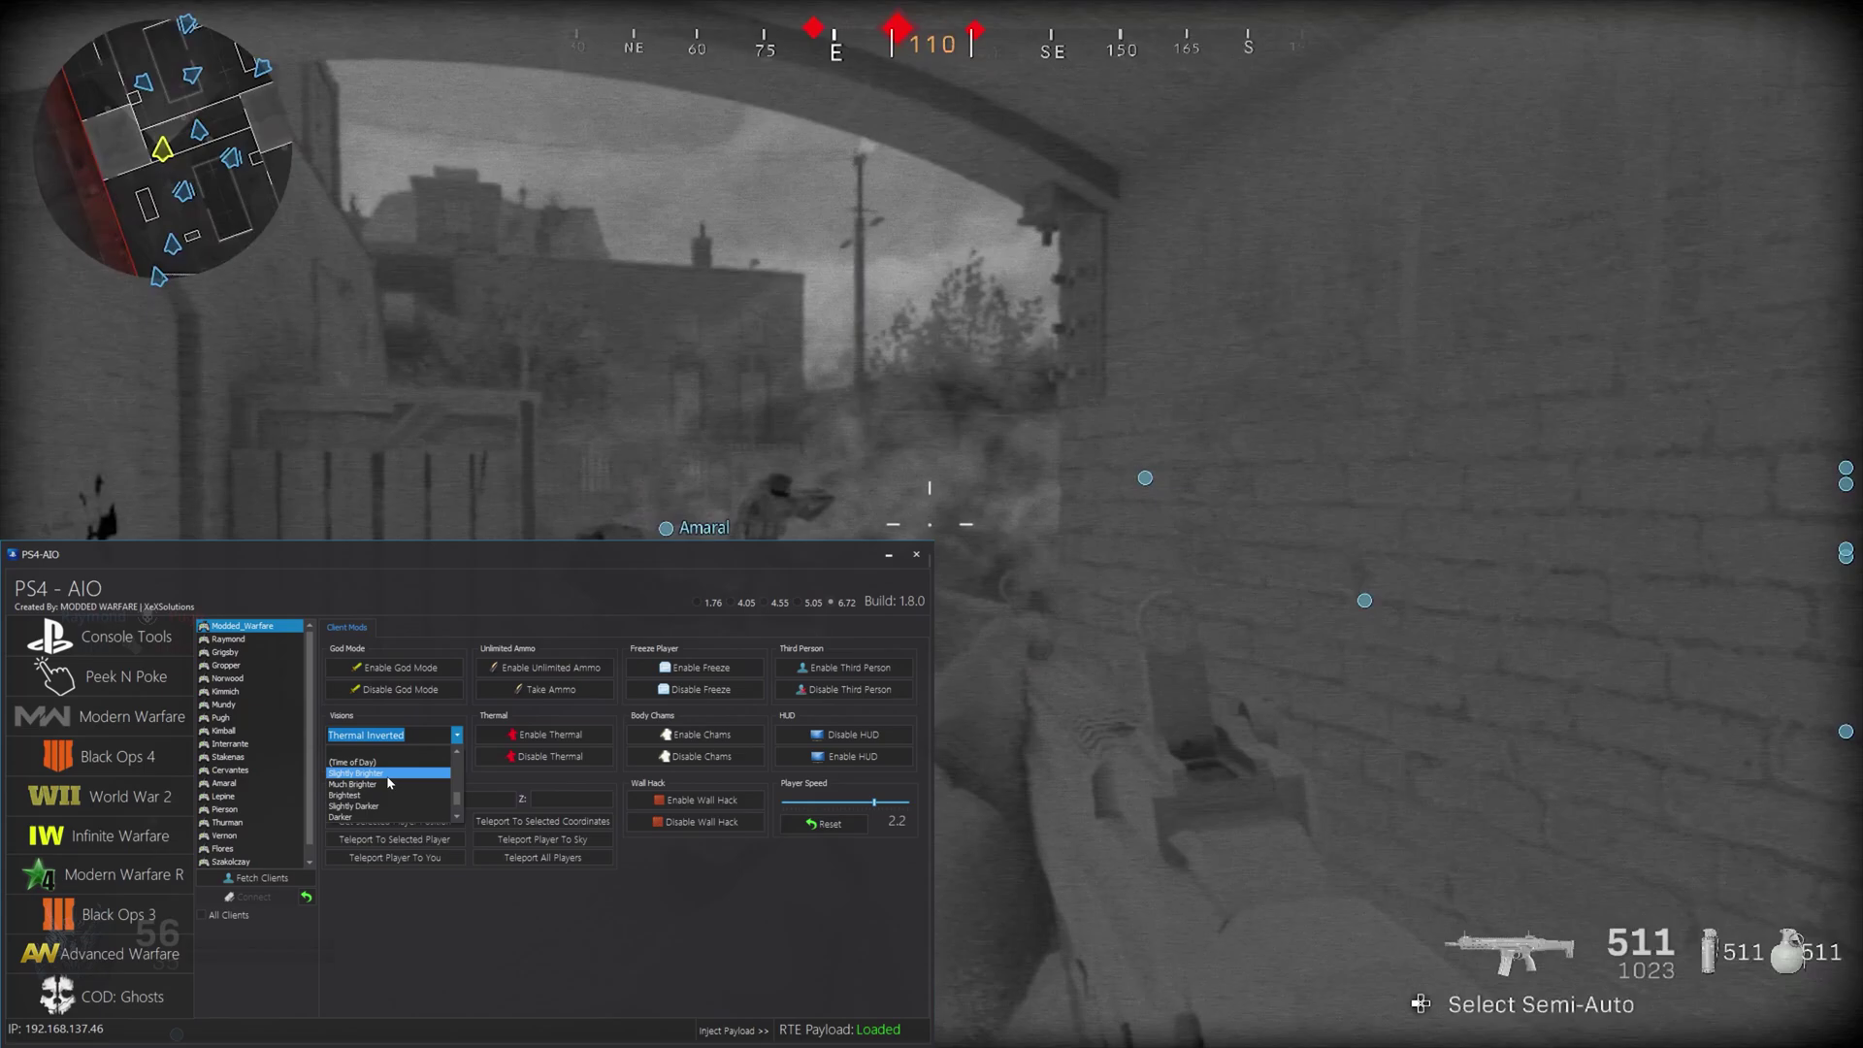
pyautogui.scroll(-1, 393, 791)
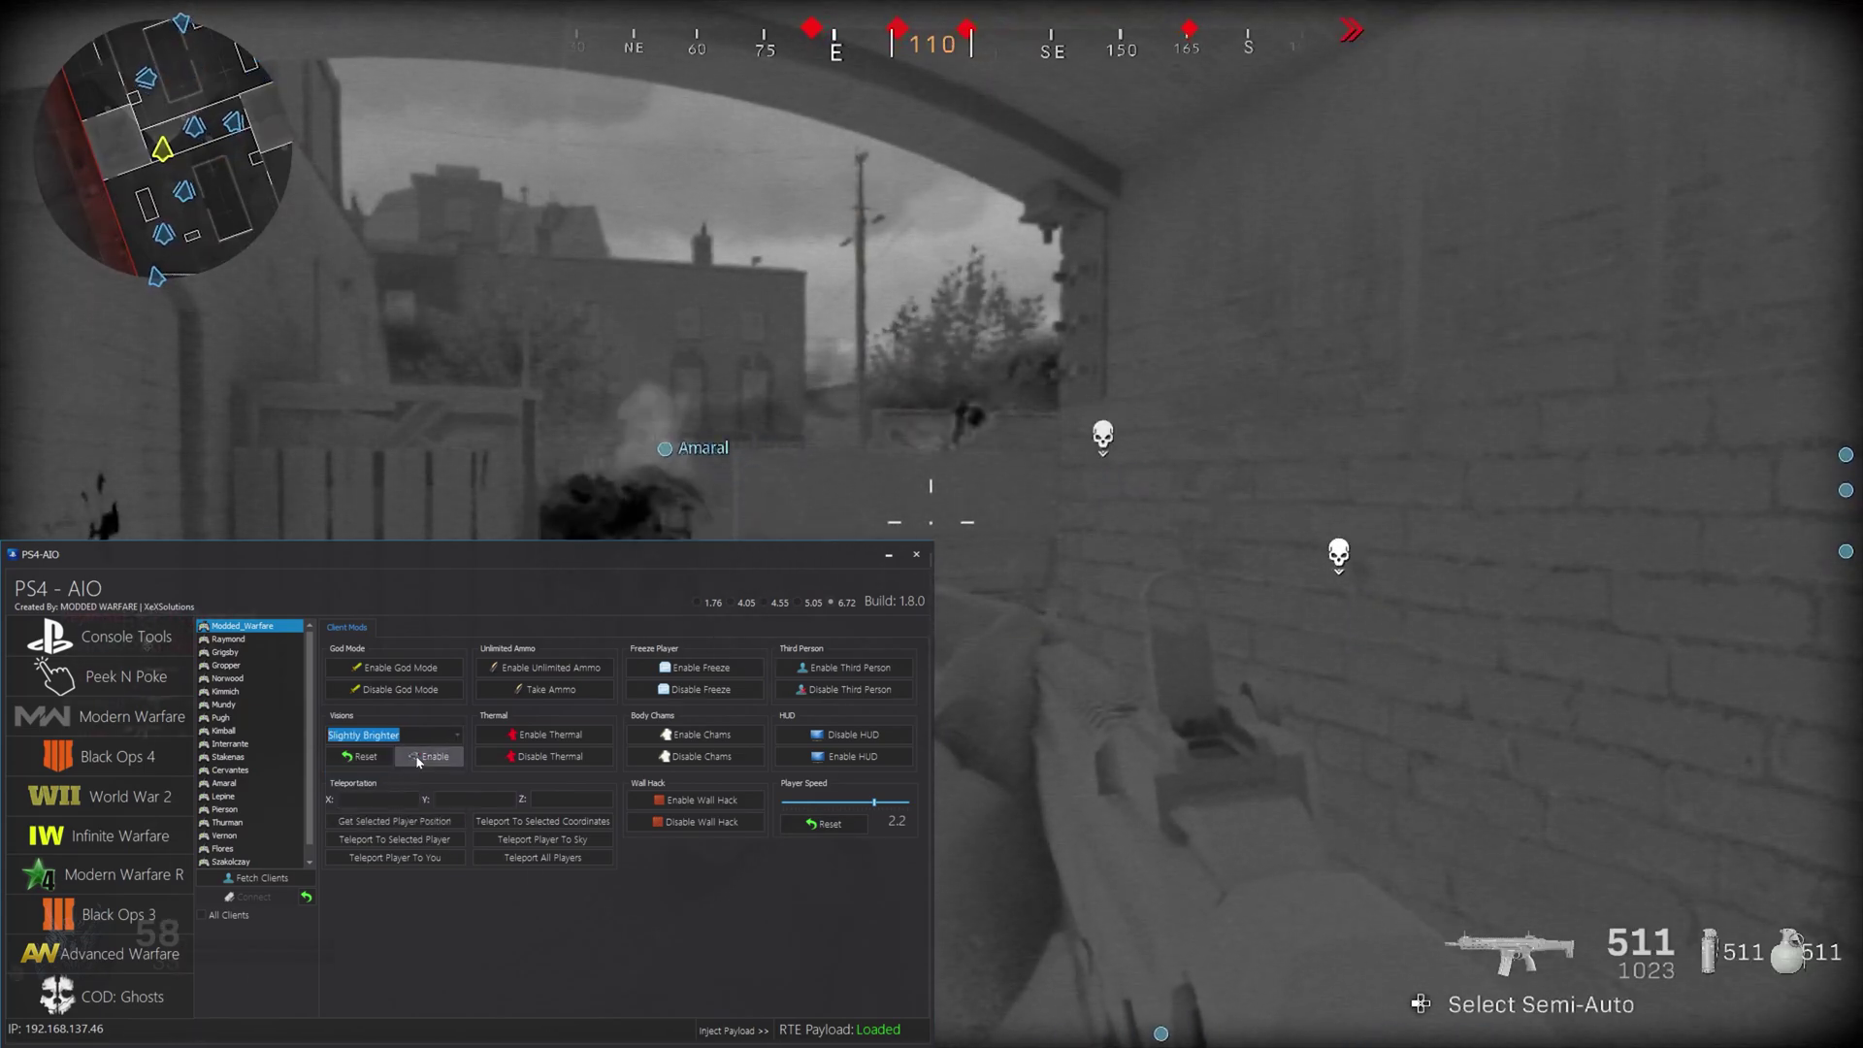
# Step: Apply the Slightly Brighter vision, then step up past Much Brighter to apply Brightest
pyautogui.click(420, 758)
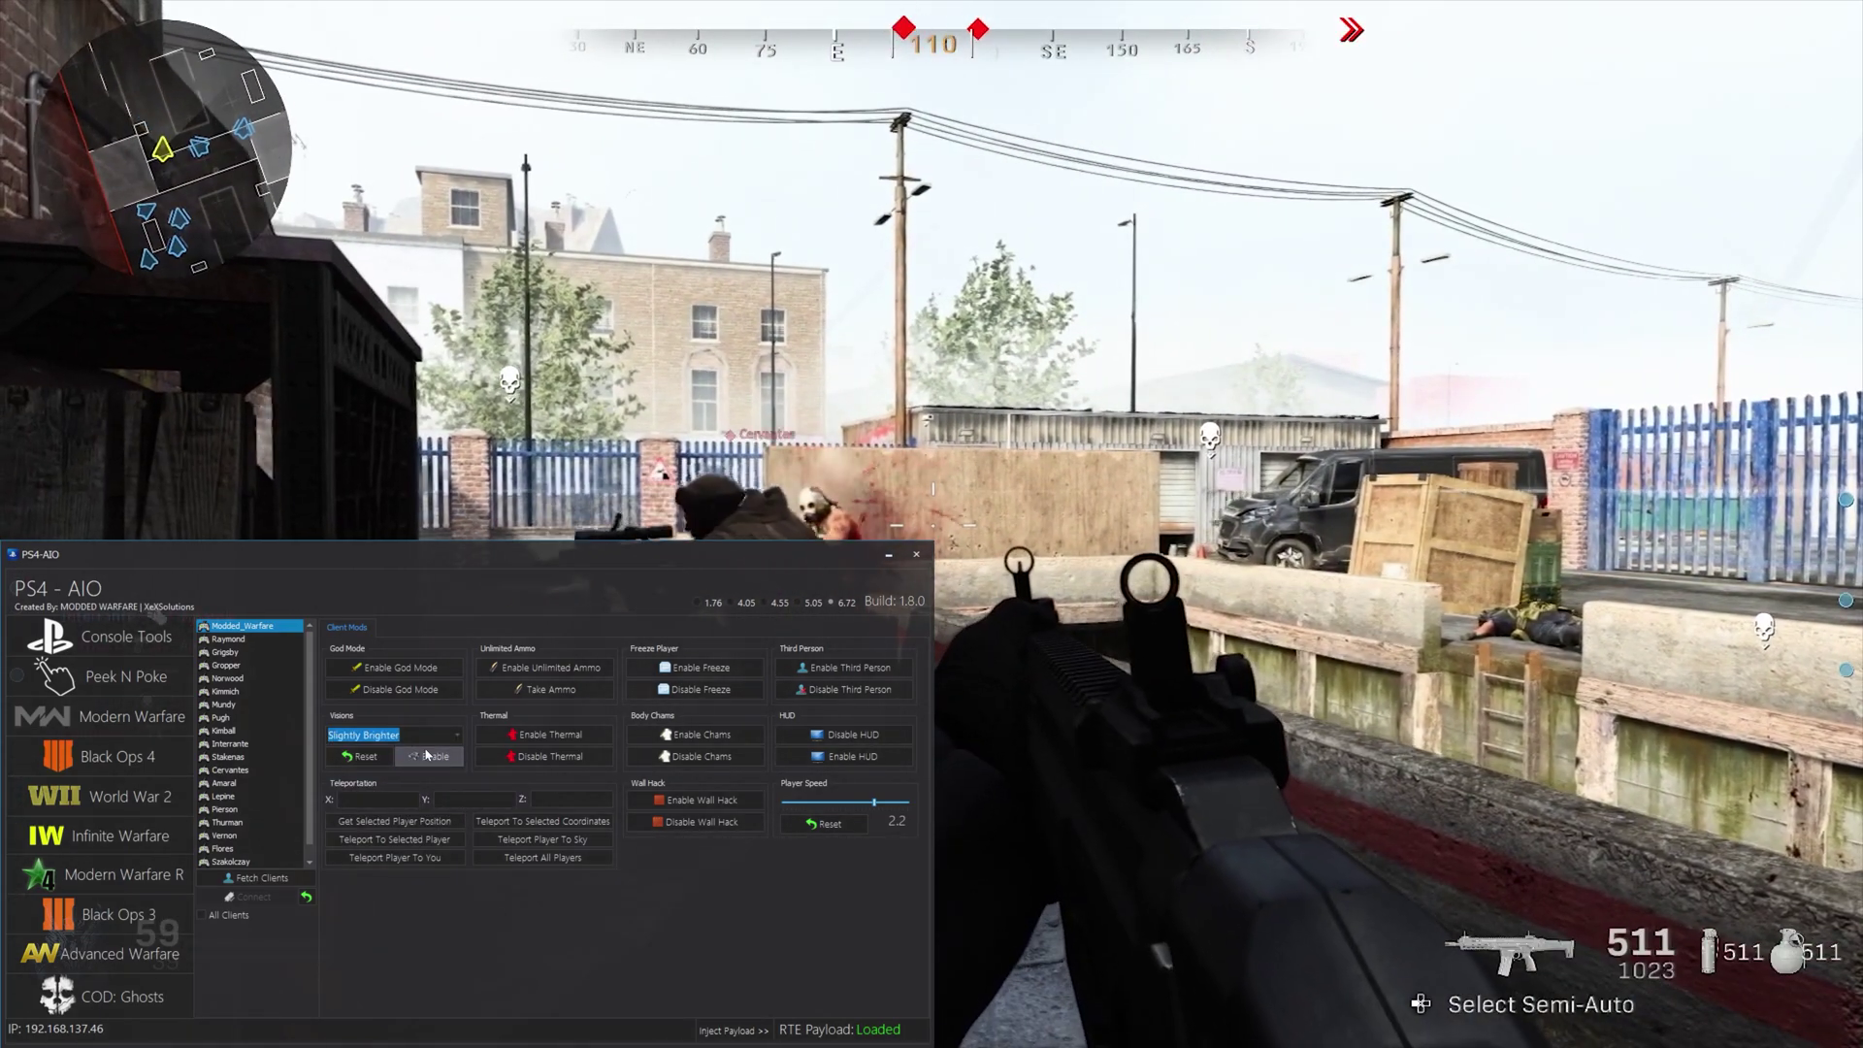
pyautogui.press('Up')
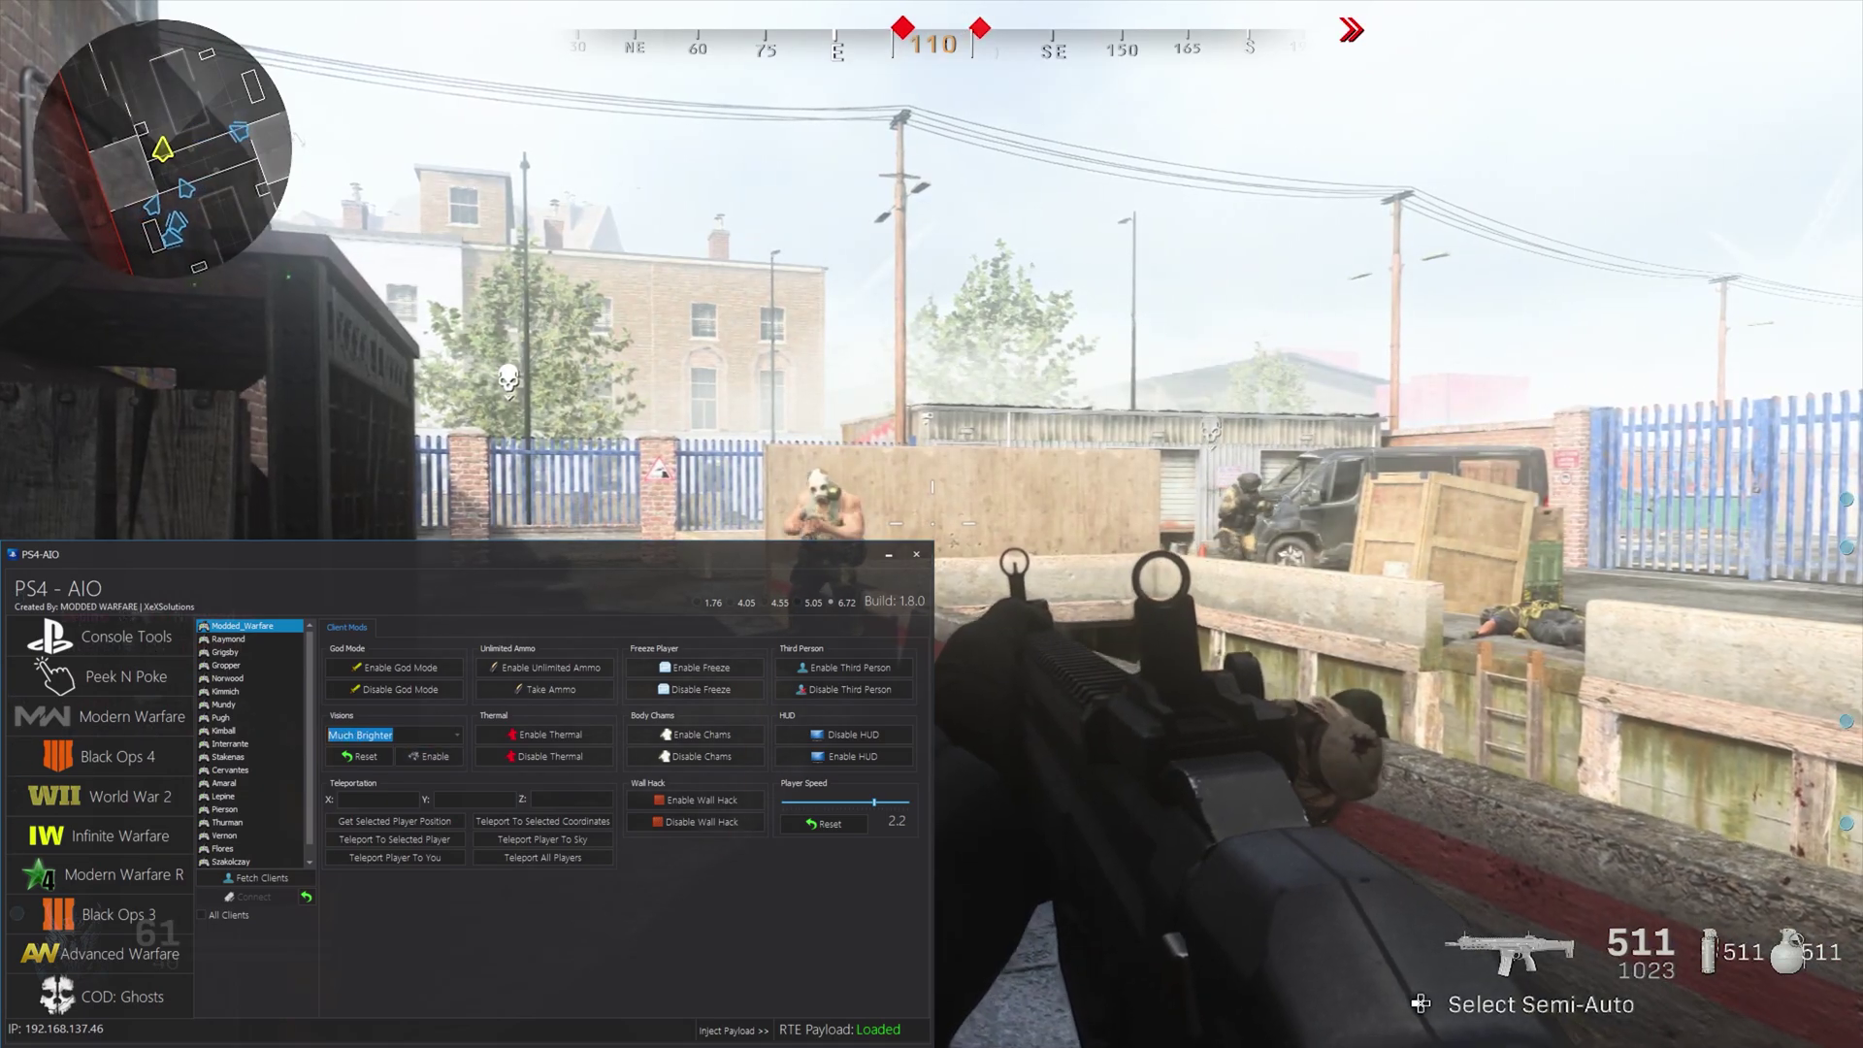
pyautogui.press('Up')
pyautogui.click(424, 757)
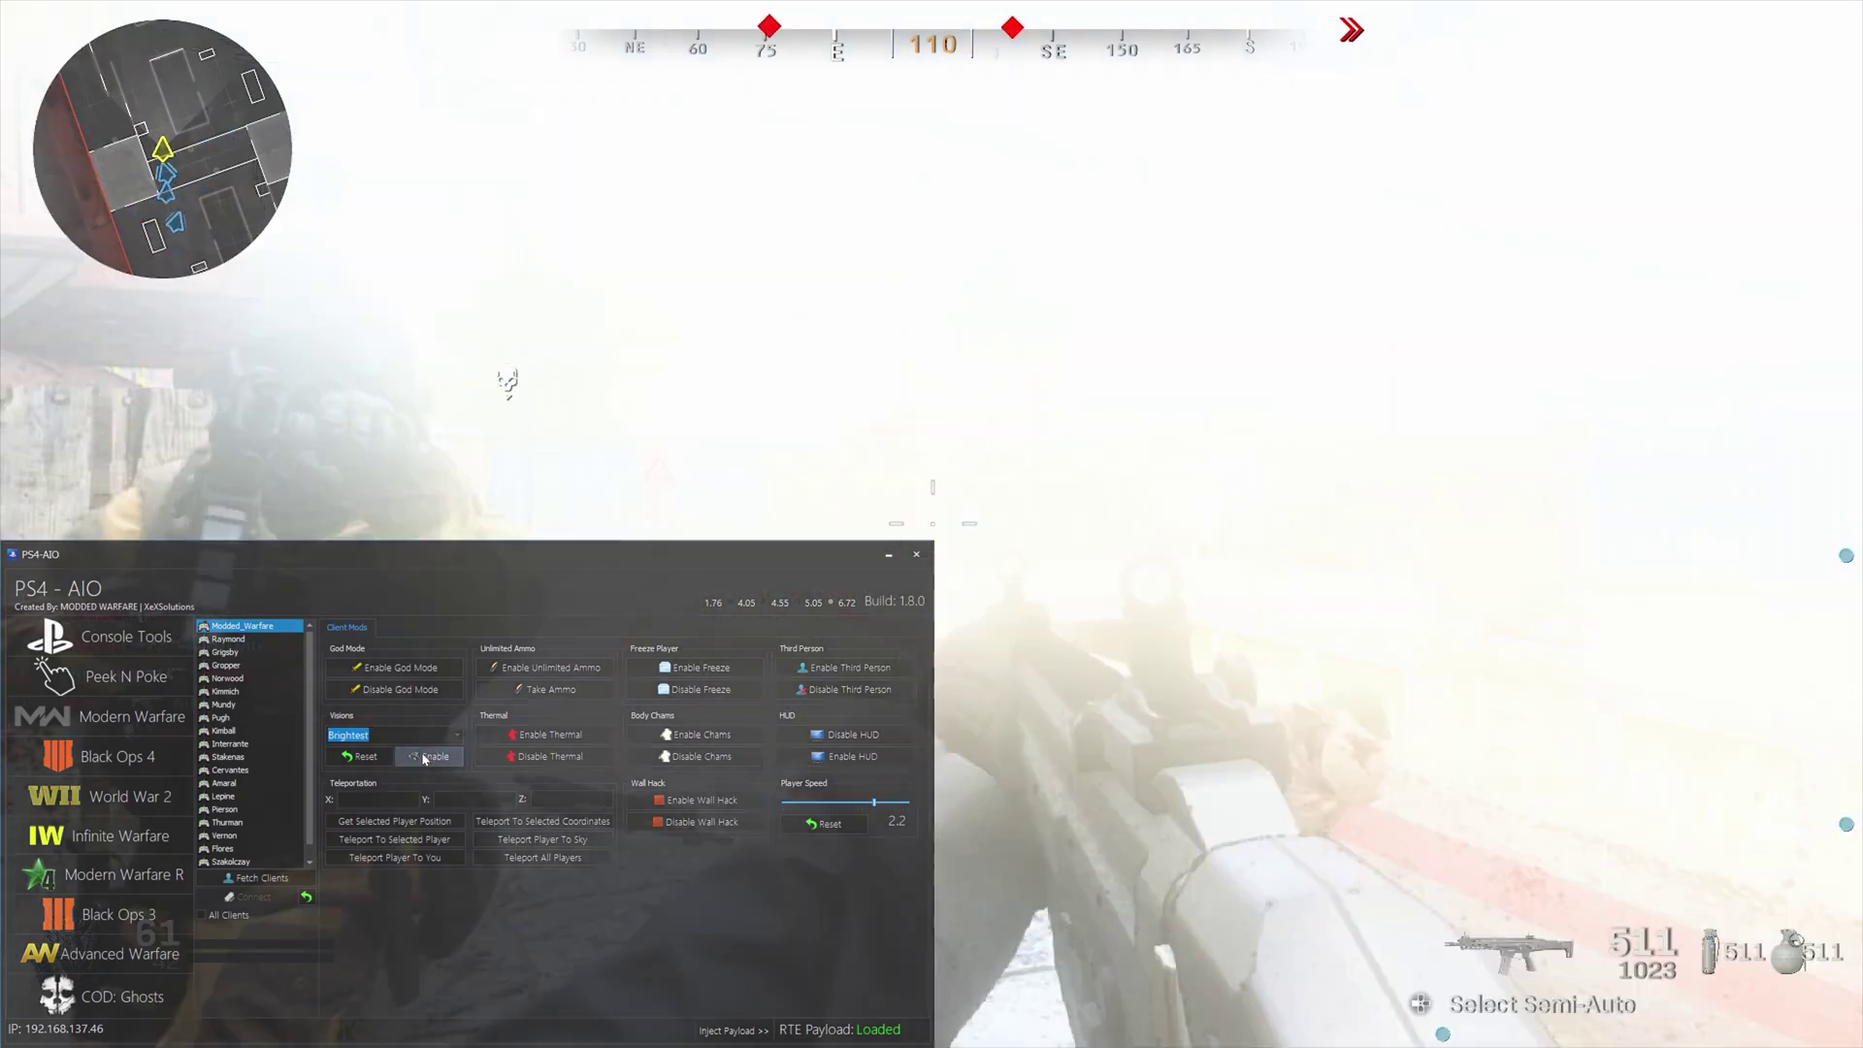
# Step: Apply Slightly Darker, Darker, Darker slightly red and finally Night visions one after another
pyautogui.press('Down')
pyautogui.press('Down')
pyautogui.press('Down')
pyautogui.click(423, 756)
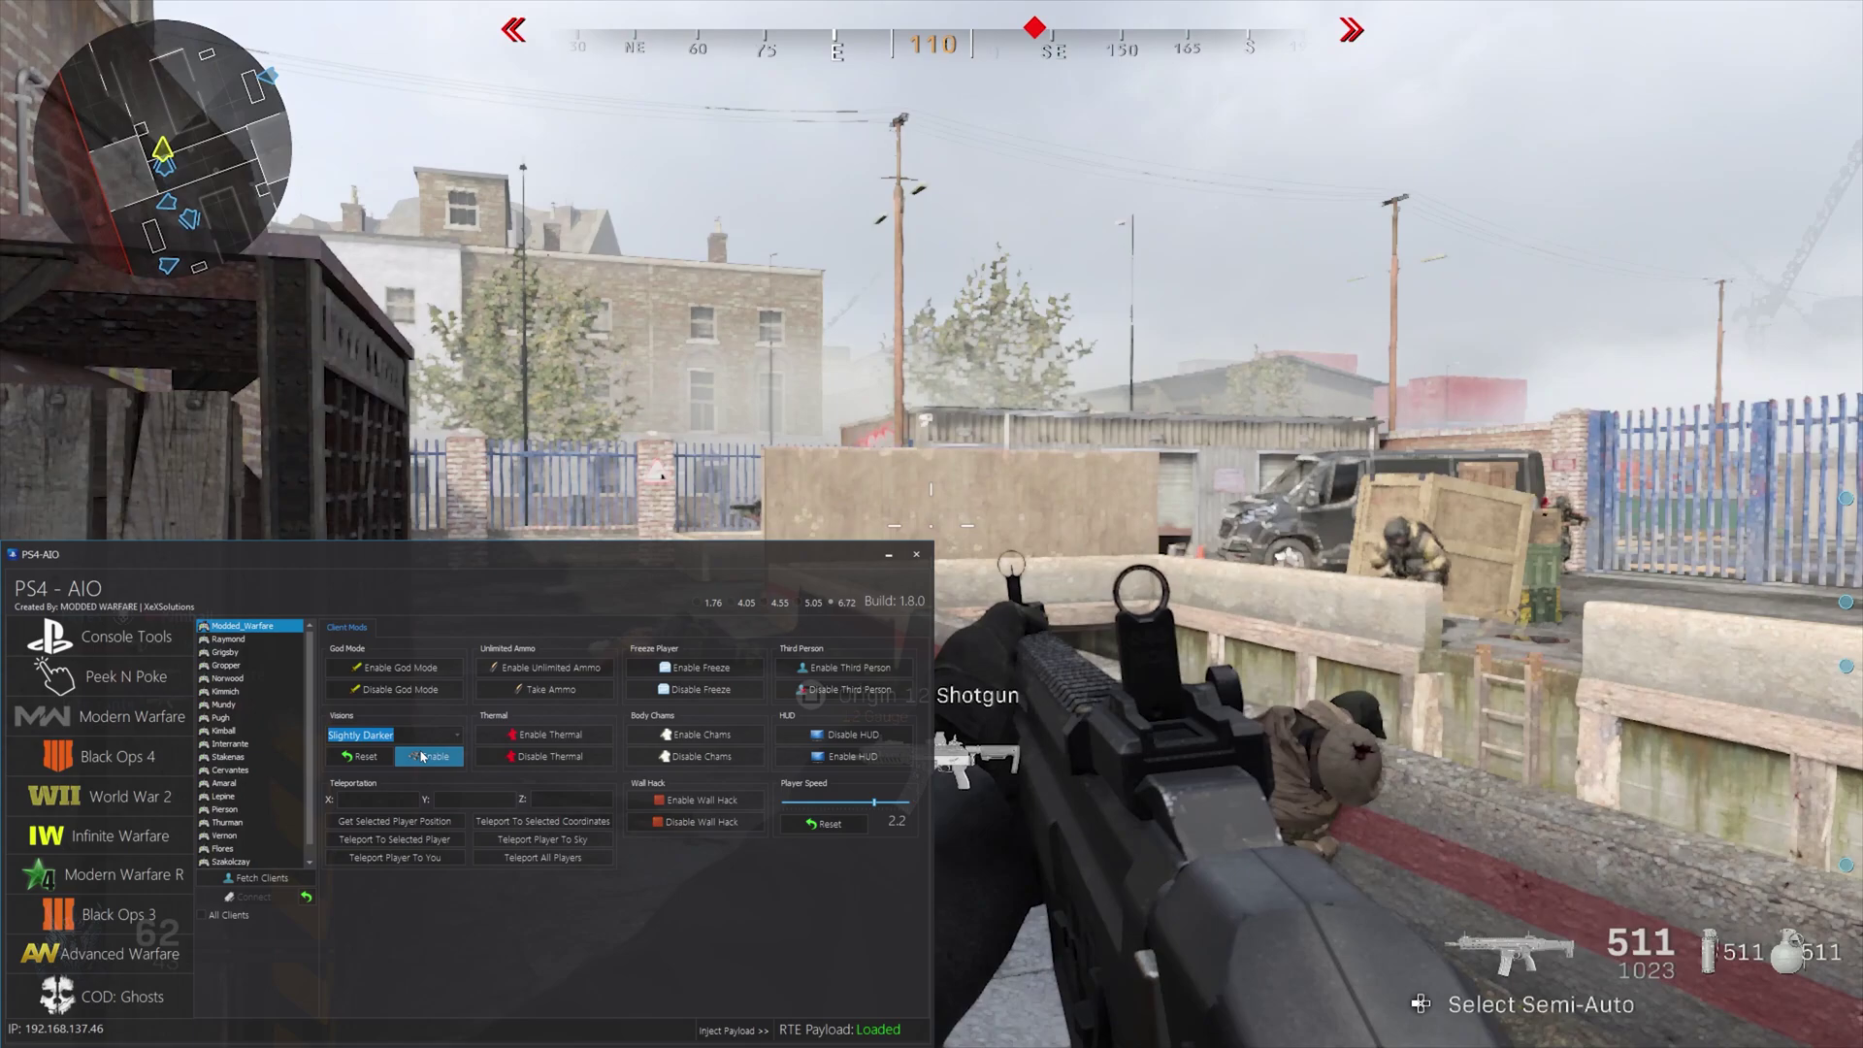
pyautogui.press('Down')
pyautogui.click(423, 757)
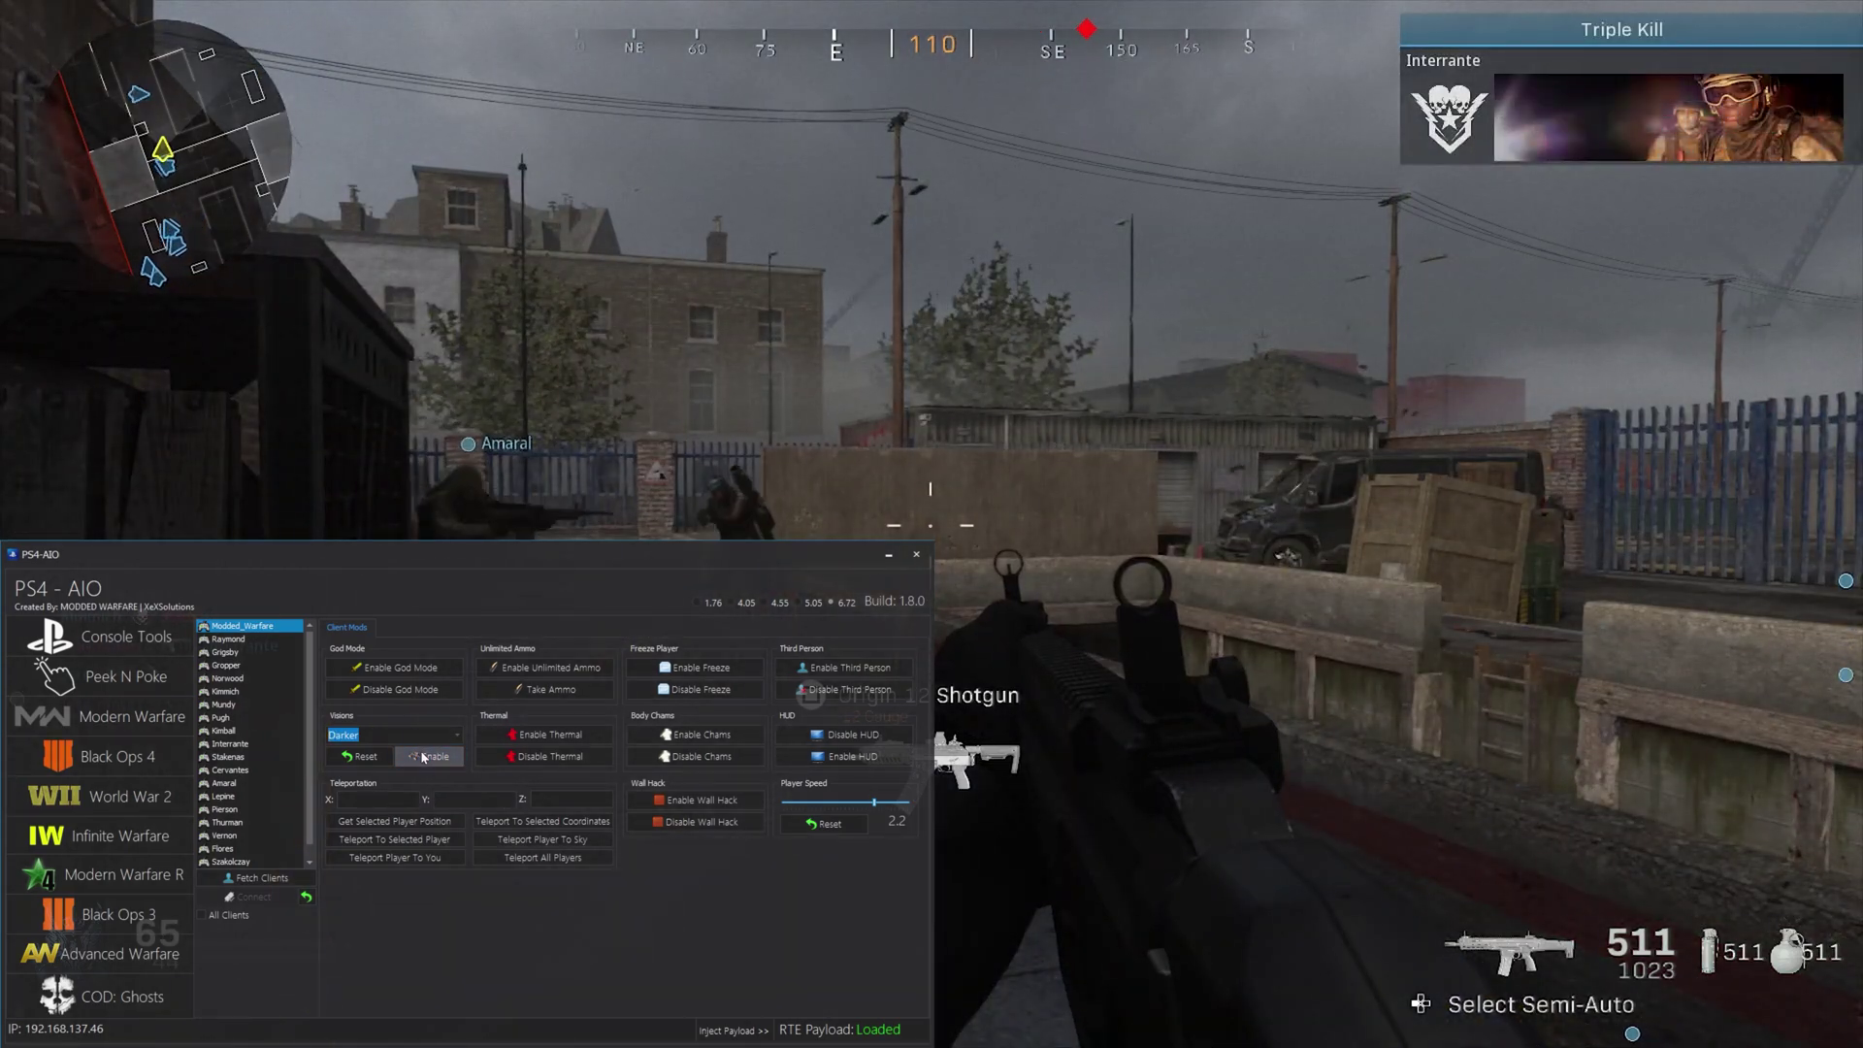
pyautogui.press('Down')
pyautogui.click(423, 756)
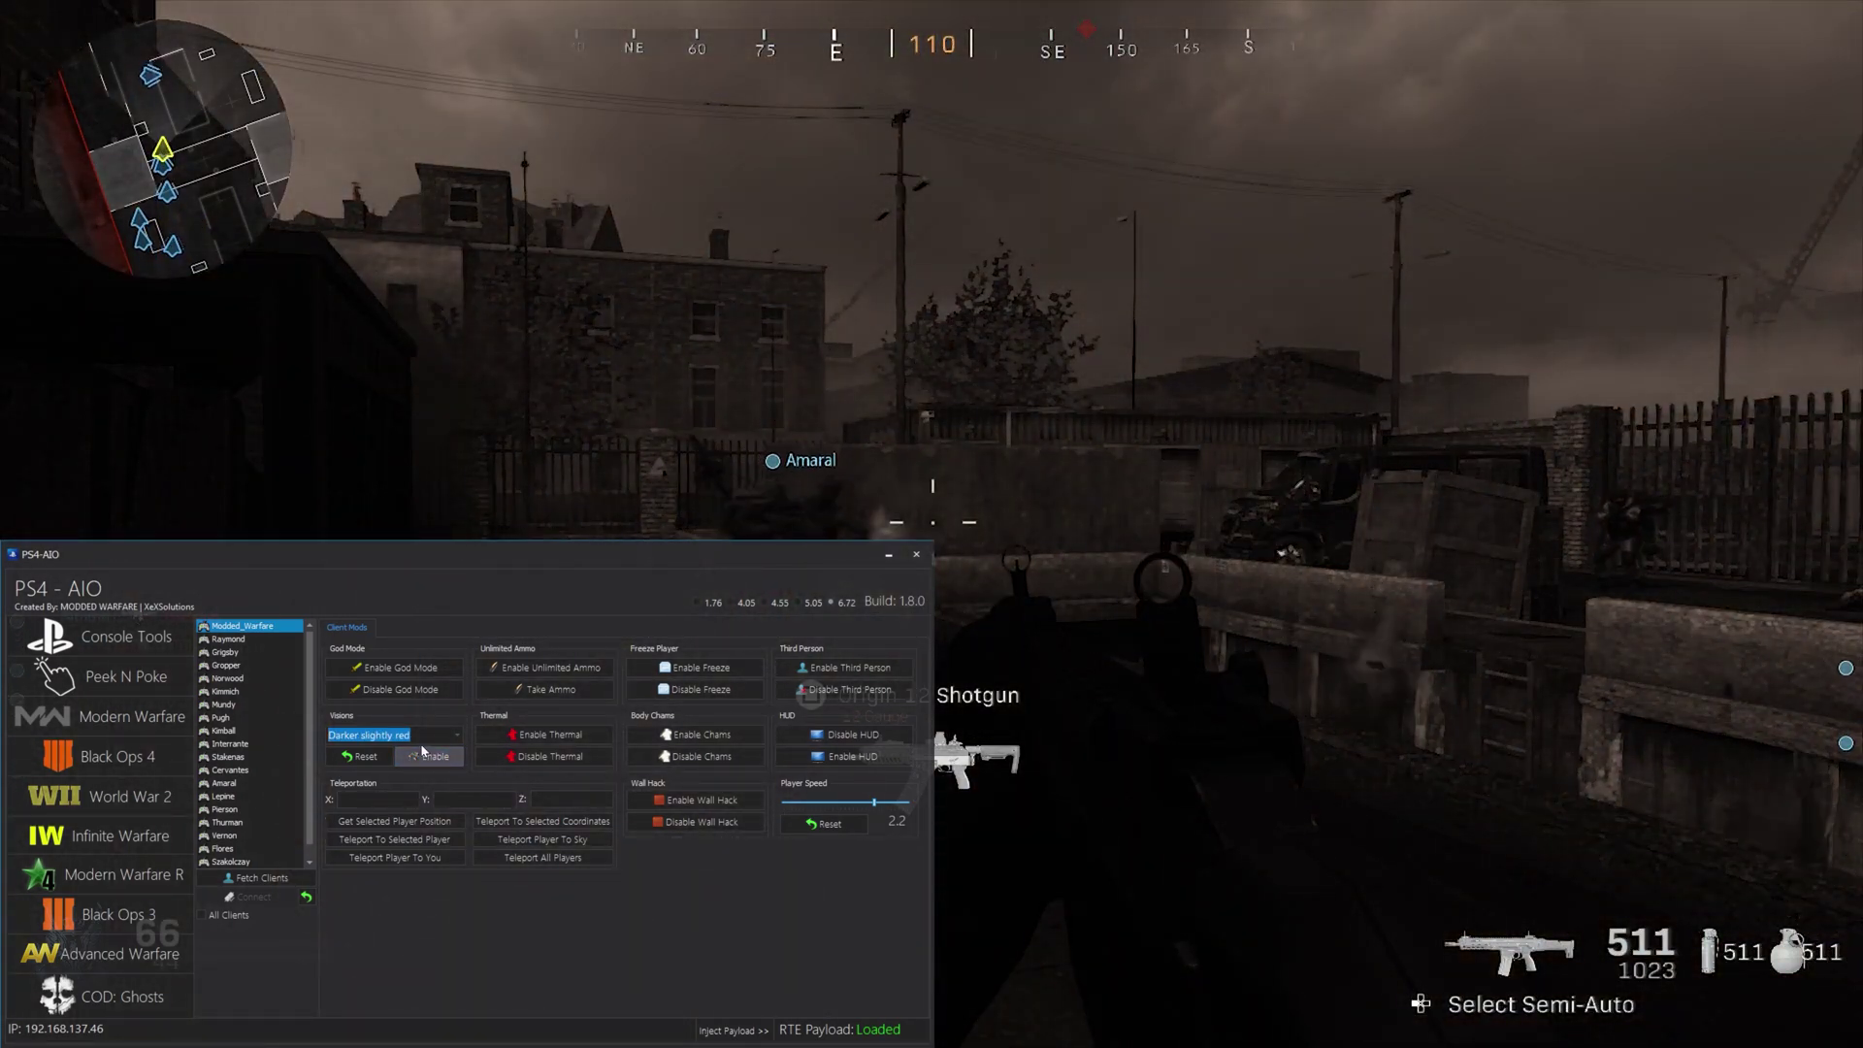
pyautogui.press('Down')
pyautogui.click(431, 760)
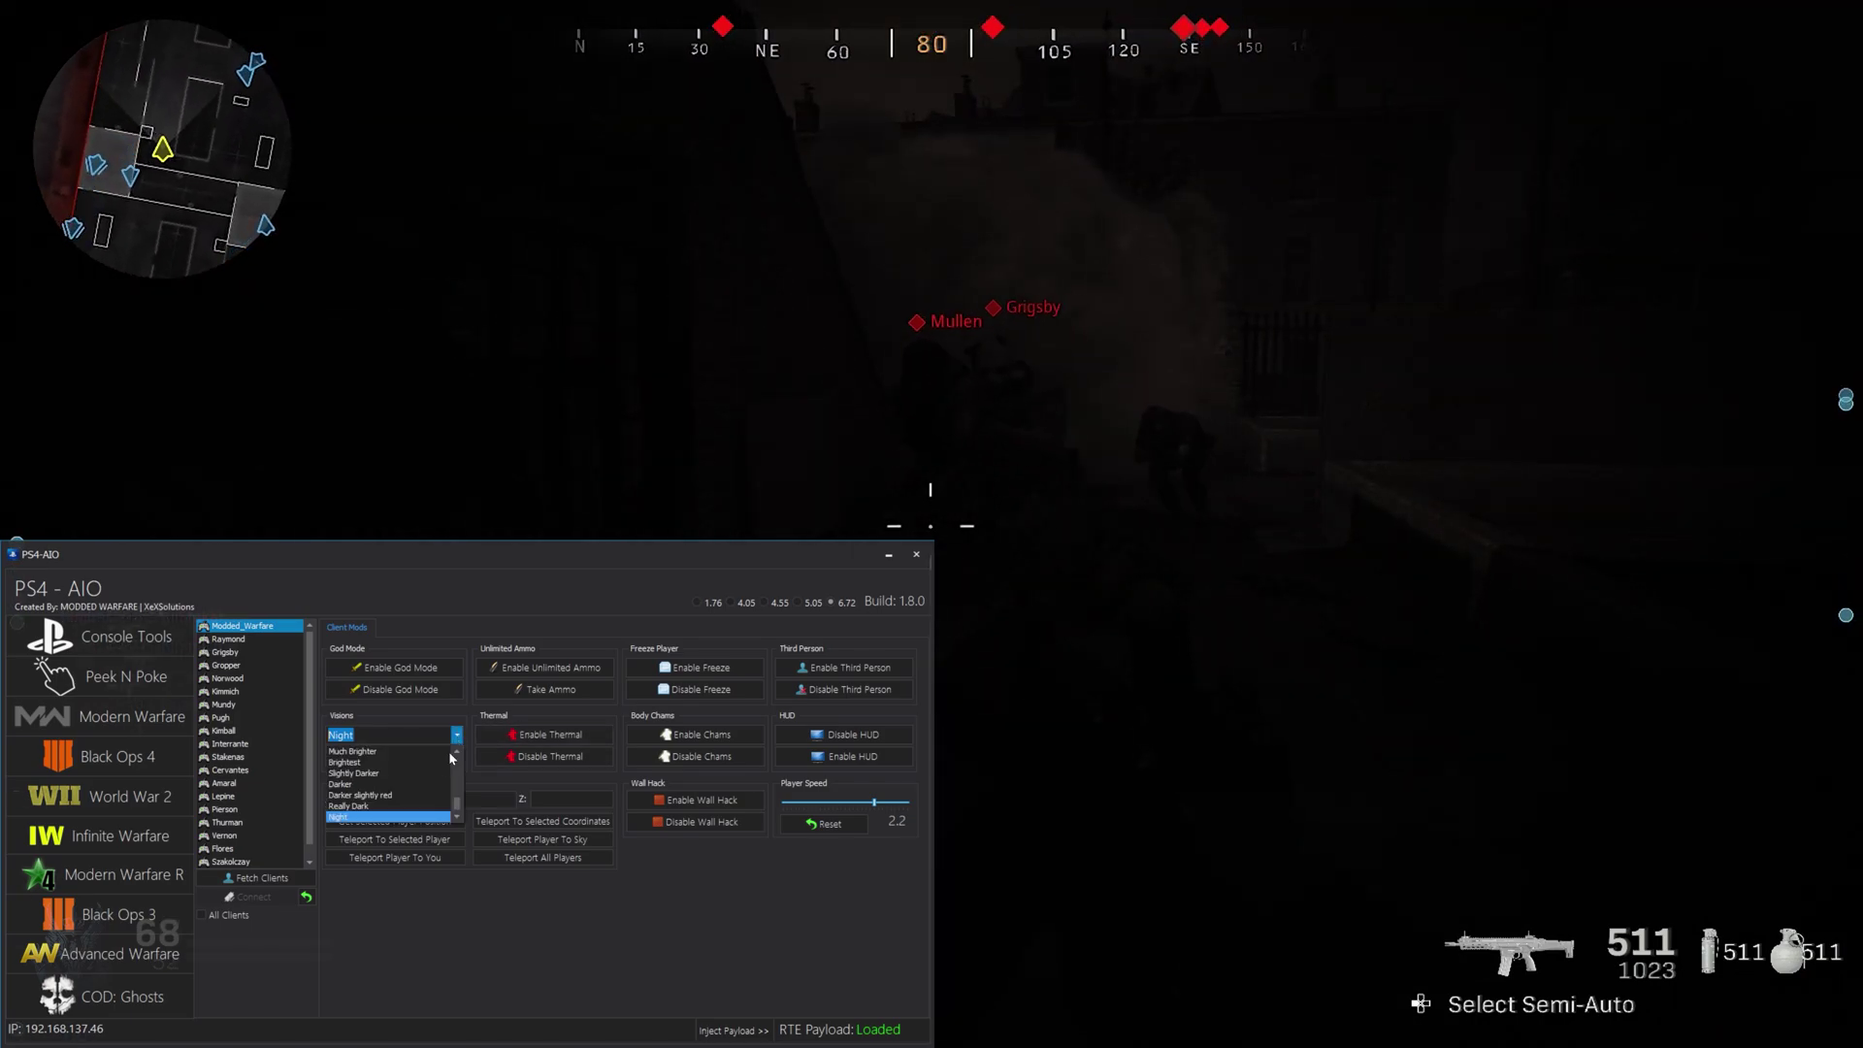
# Step: Select and apply Sand Storm from the Visions dropdown, then apply Fog
pyautogui.scroll(-3, 411, 797)
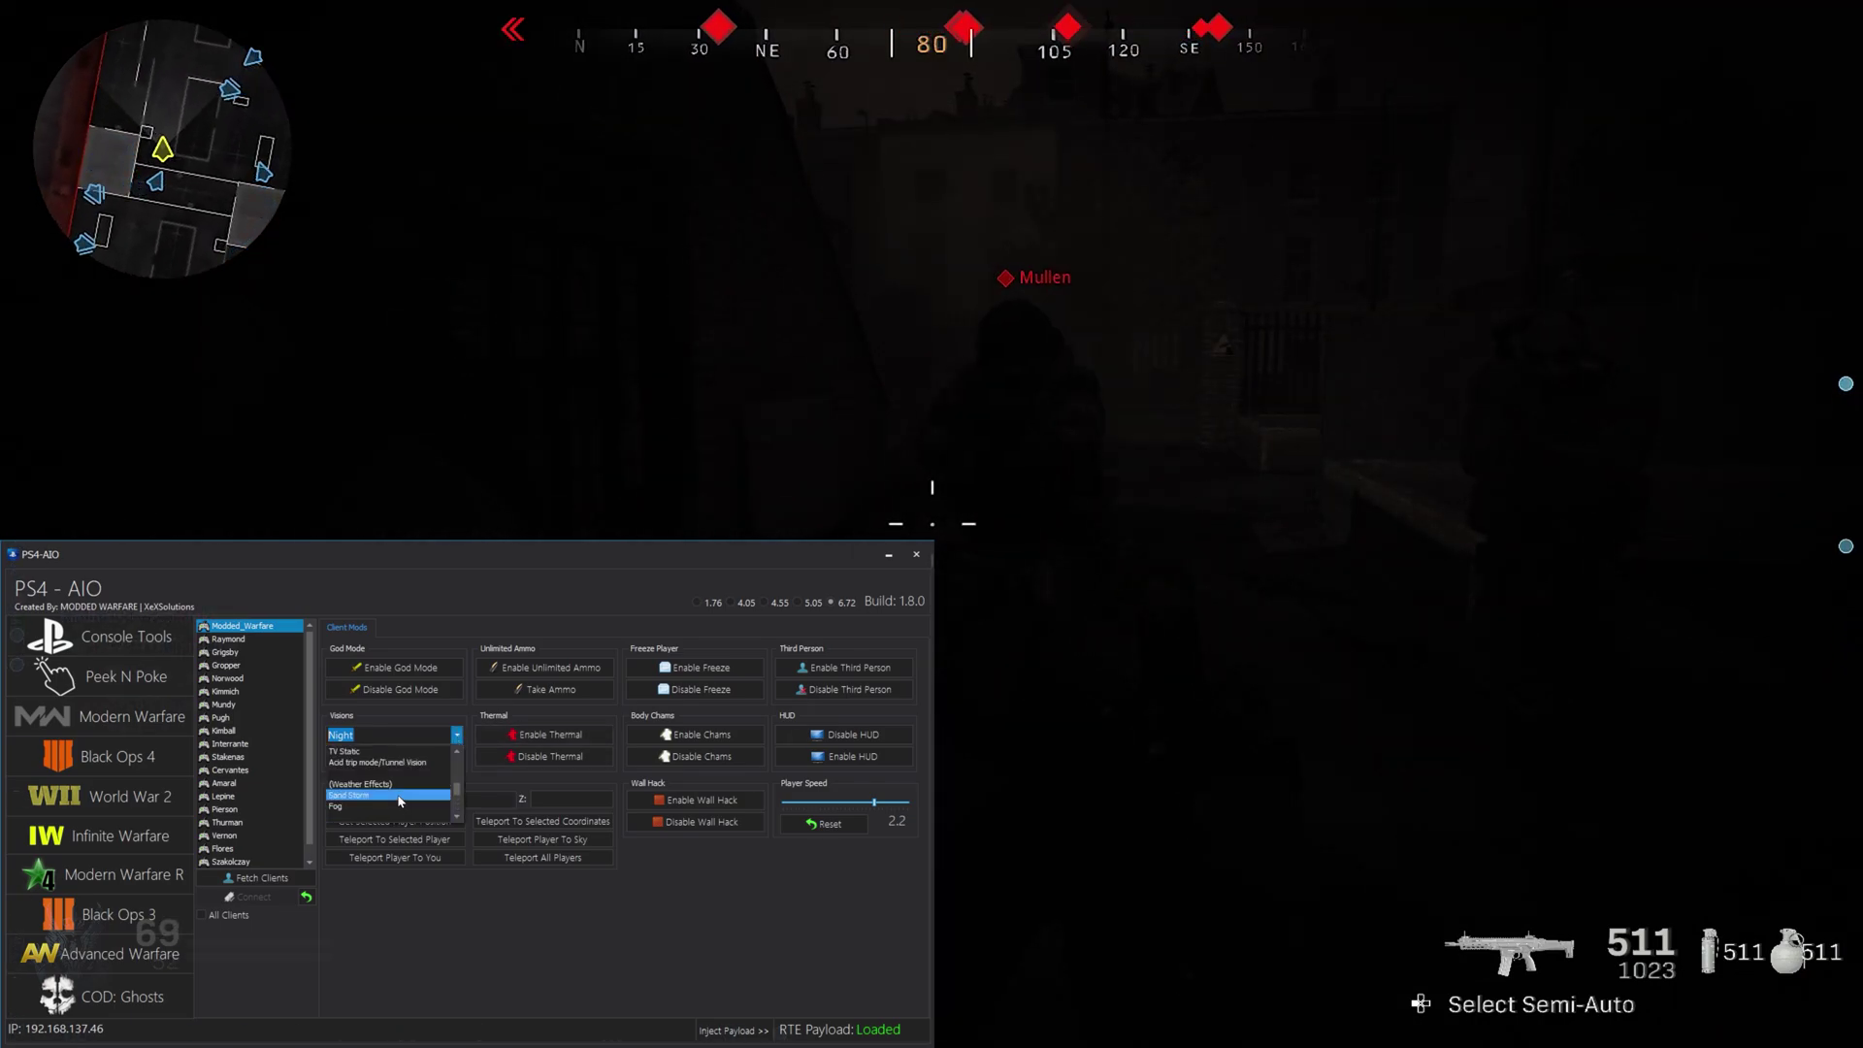
pyautogui.click(411, 805)
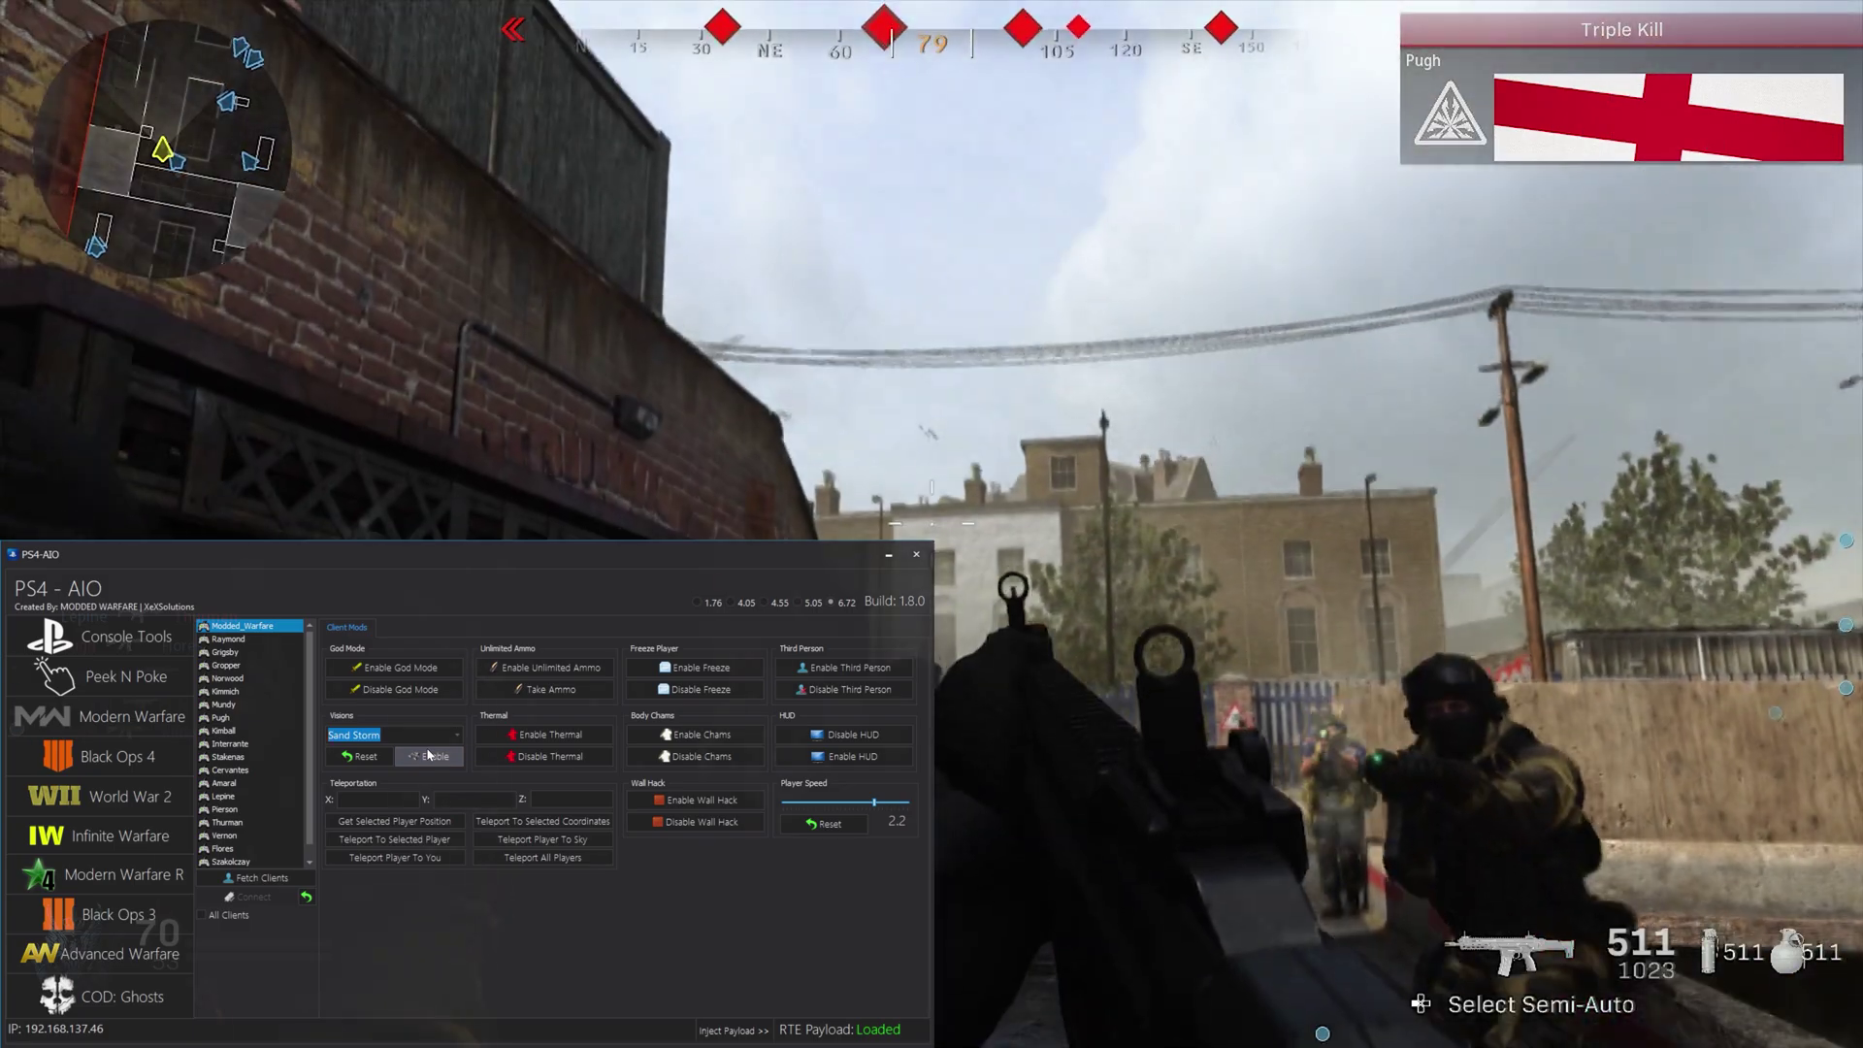
pyautogui.click(427, 755)
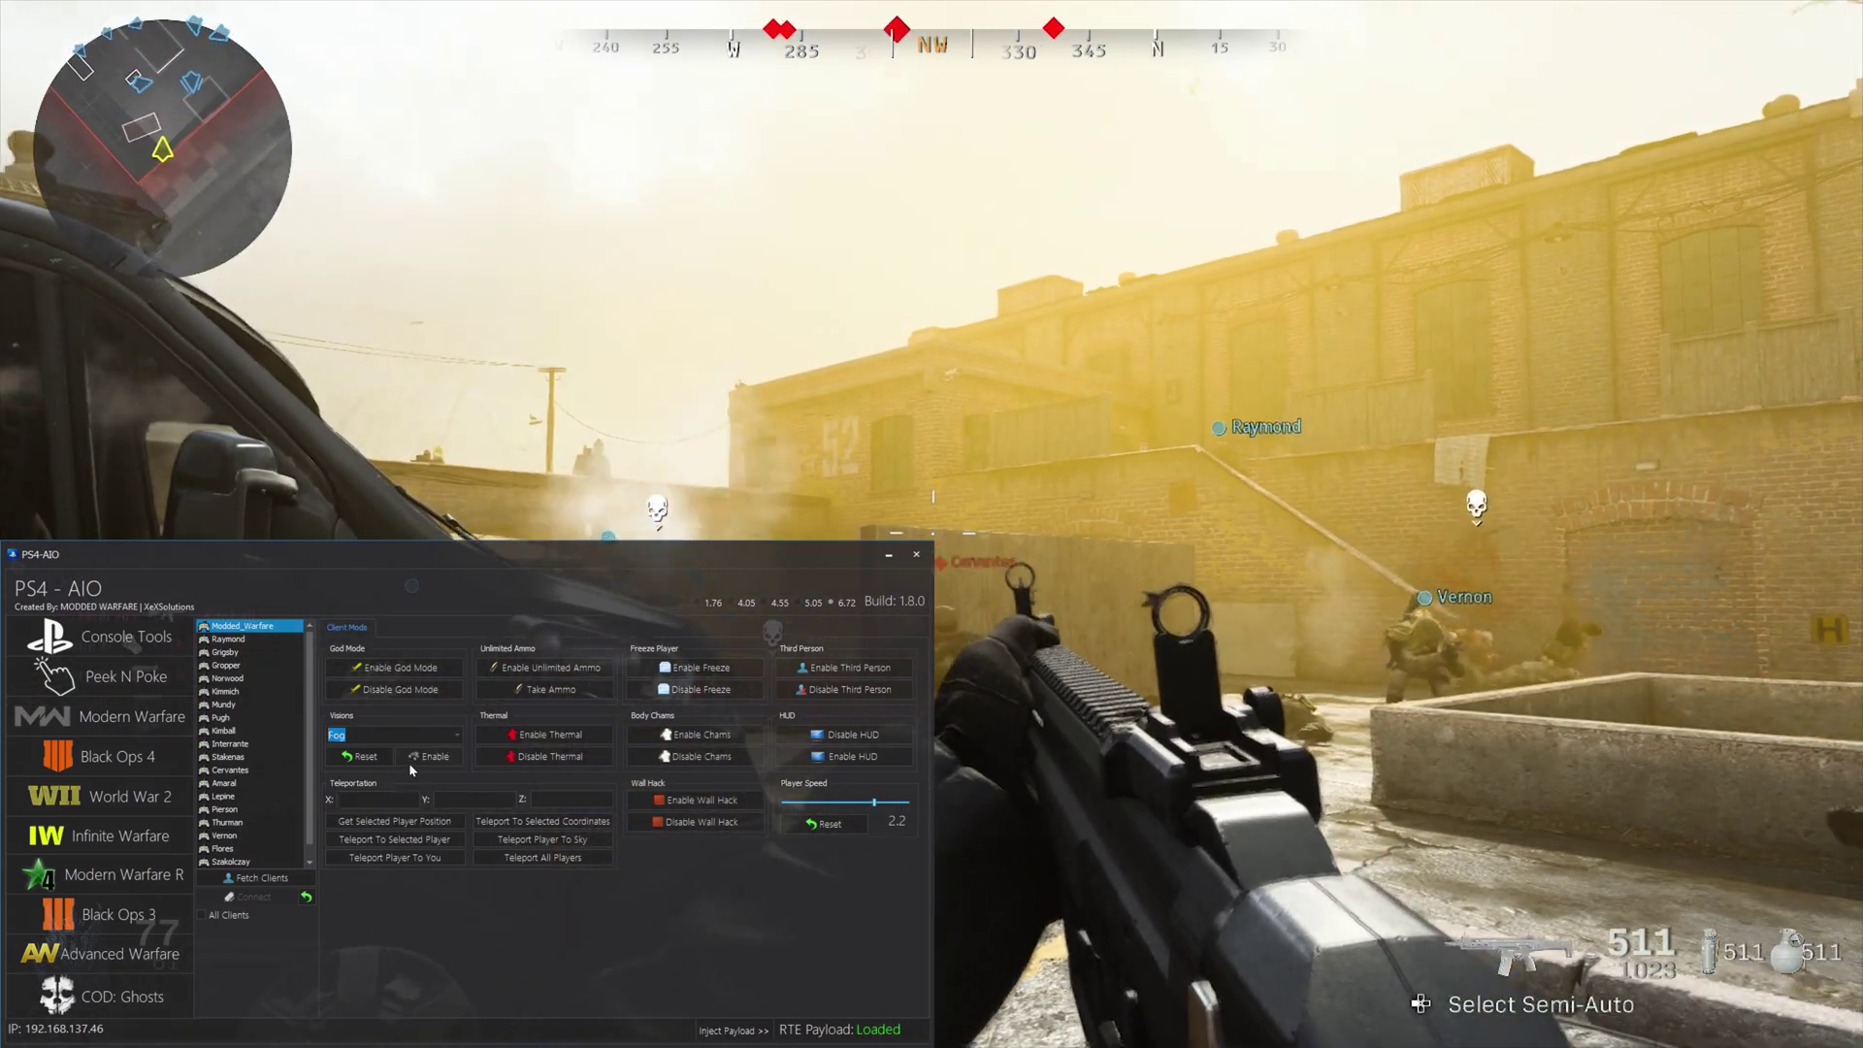
pyautogui.click(427, 757)
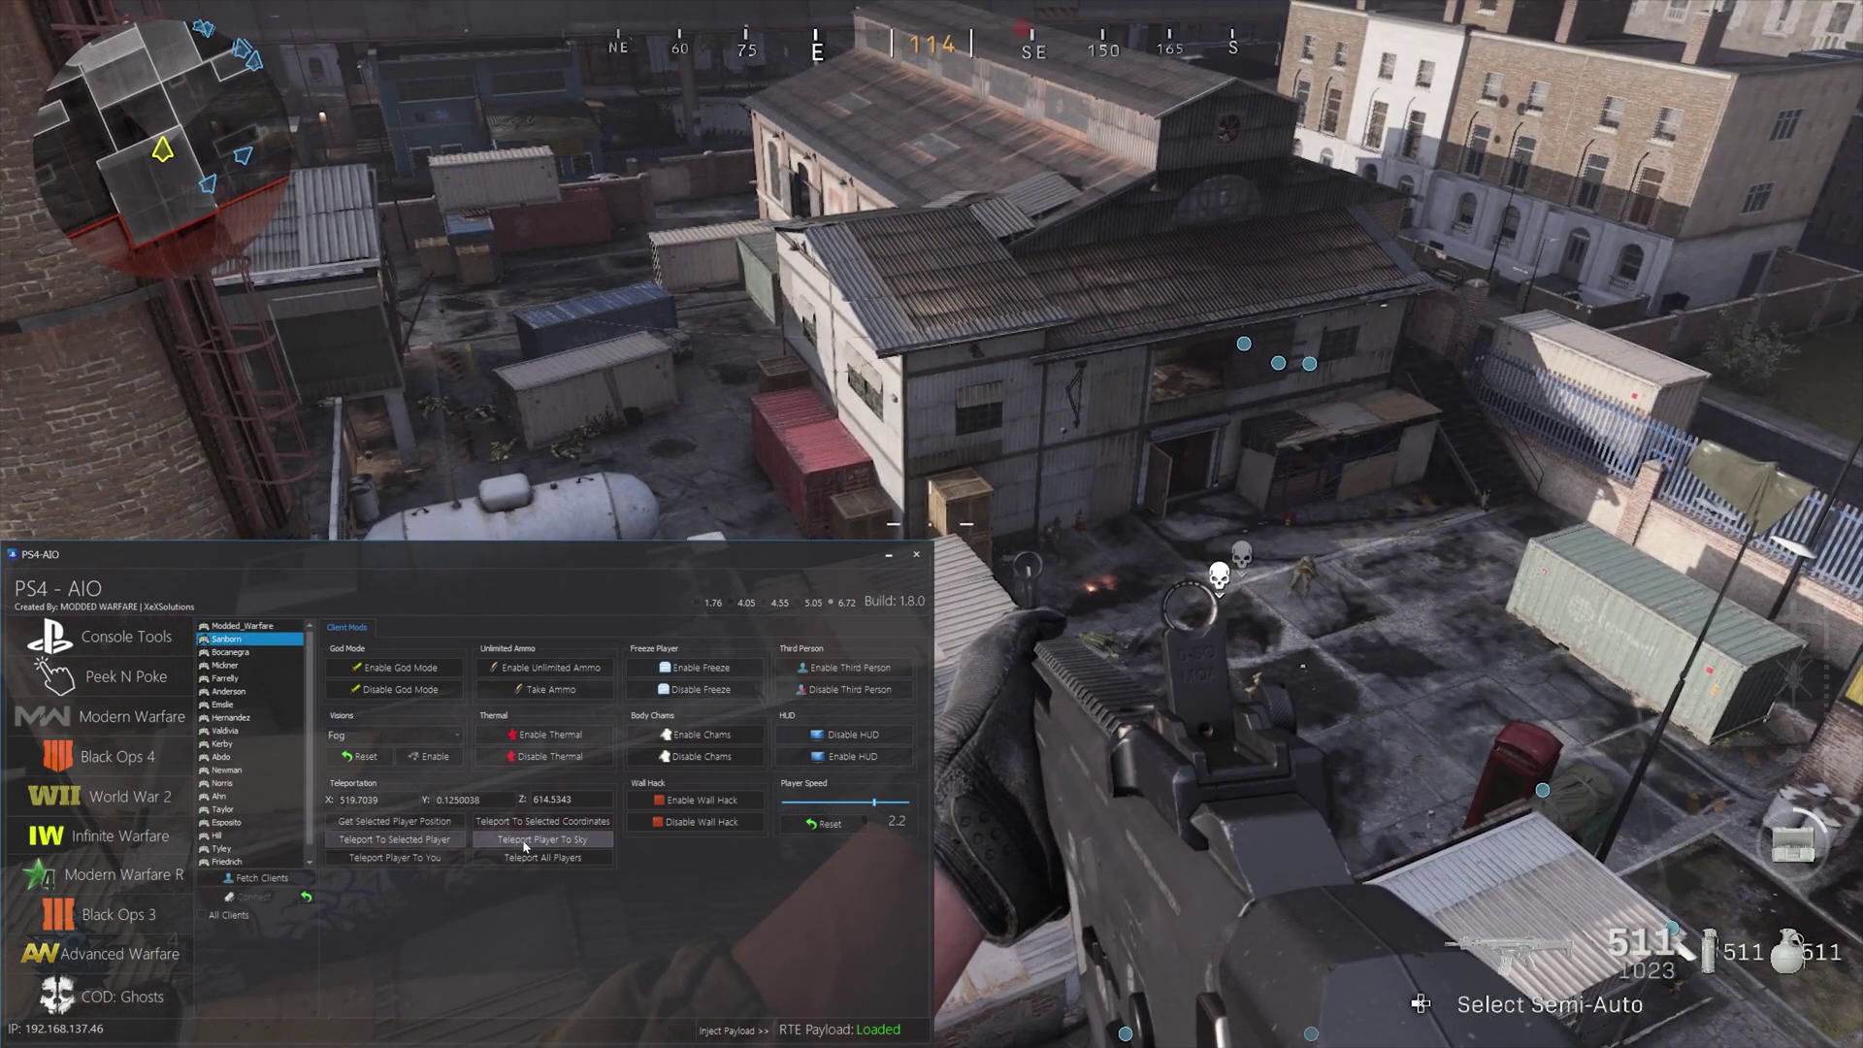
# Step: Teleport the other player to your position five times in a row
pyautogui.click(386, 860)
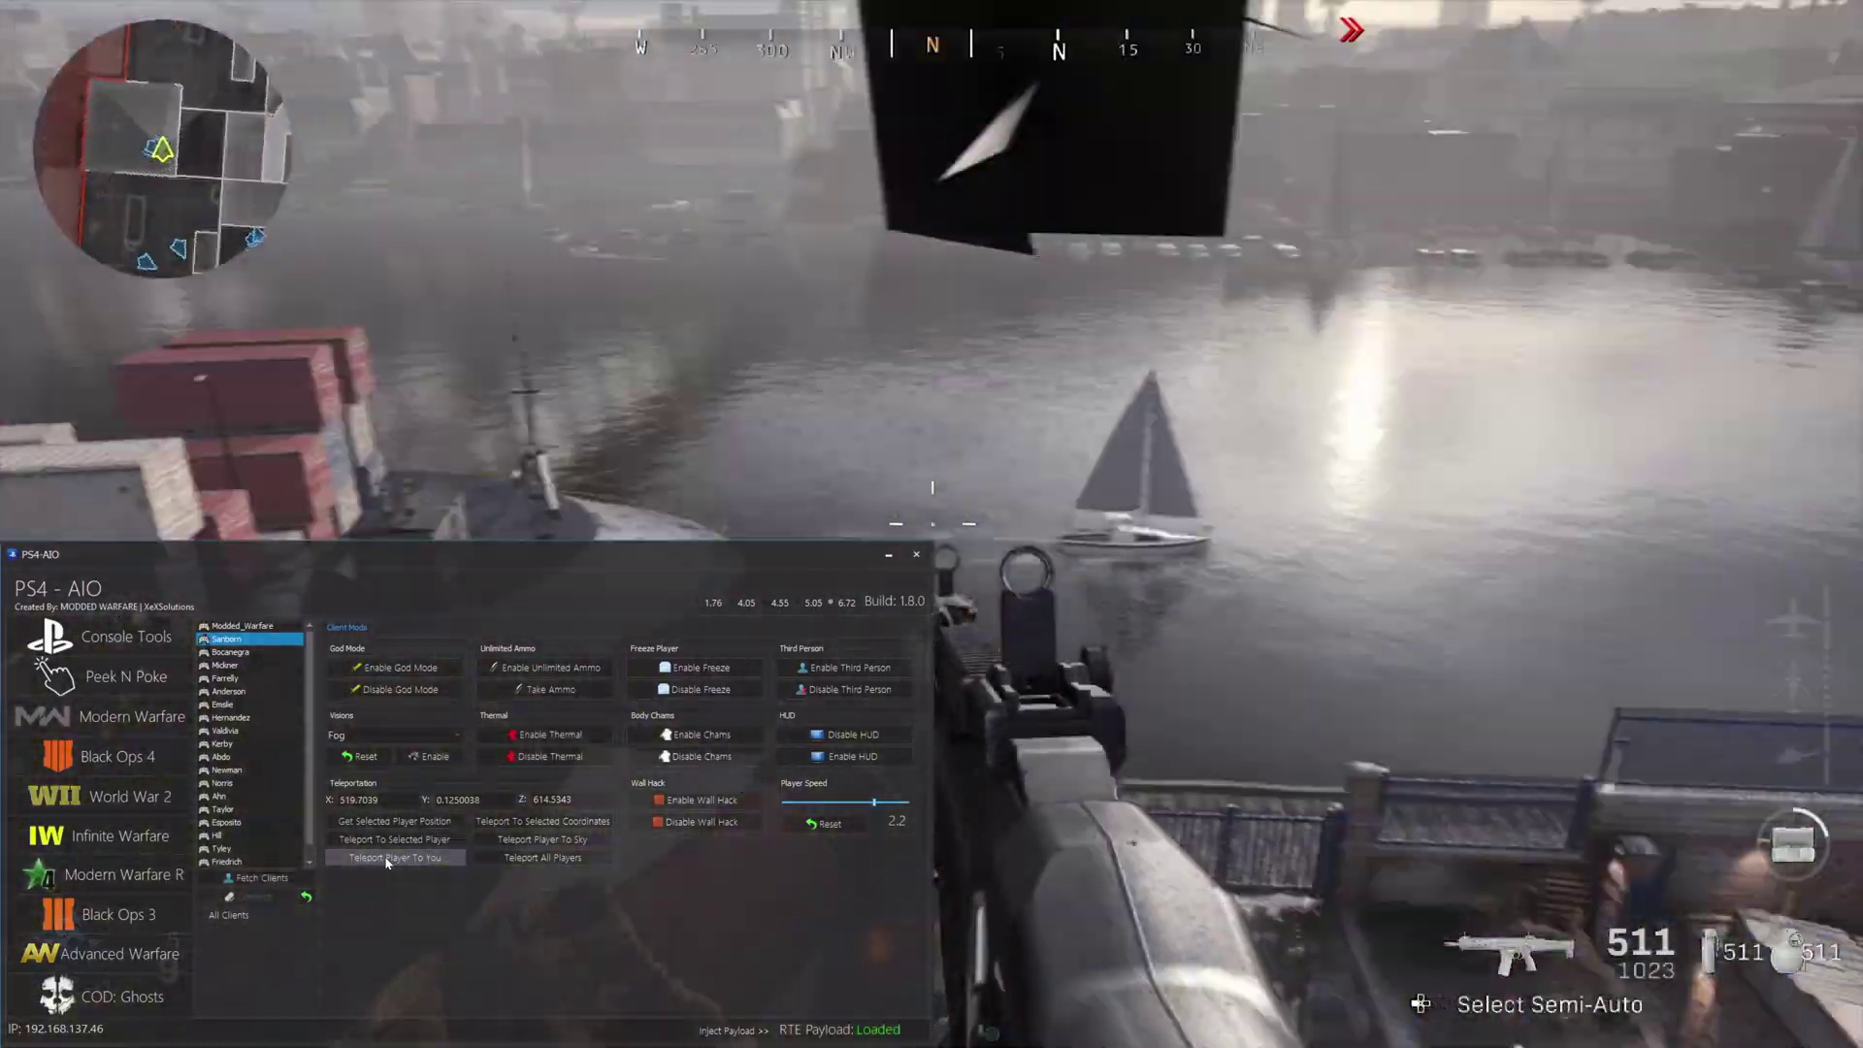
pyautogui.click(386, 859)
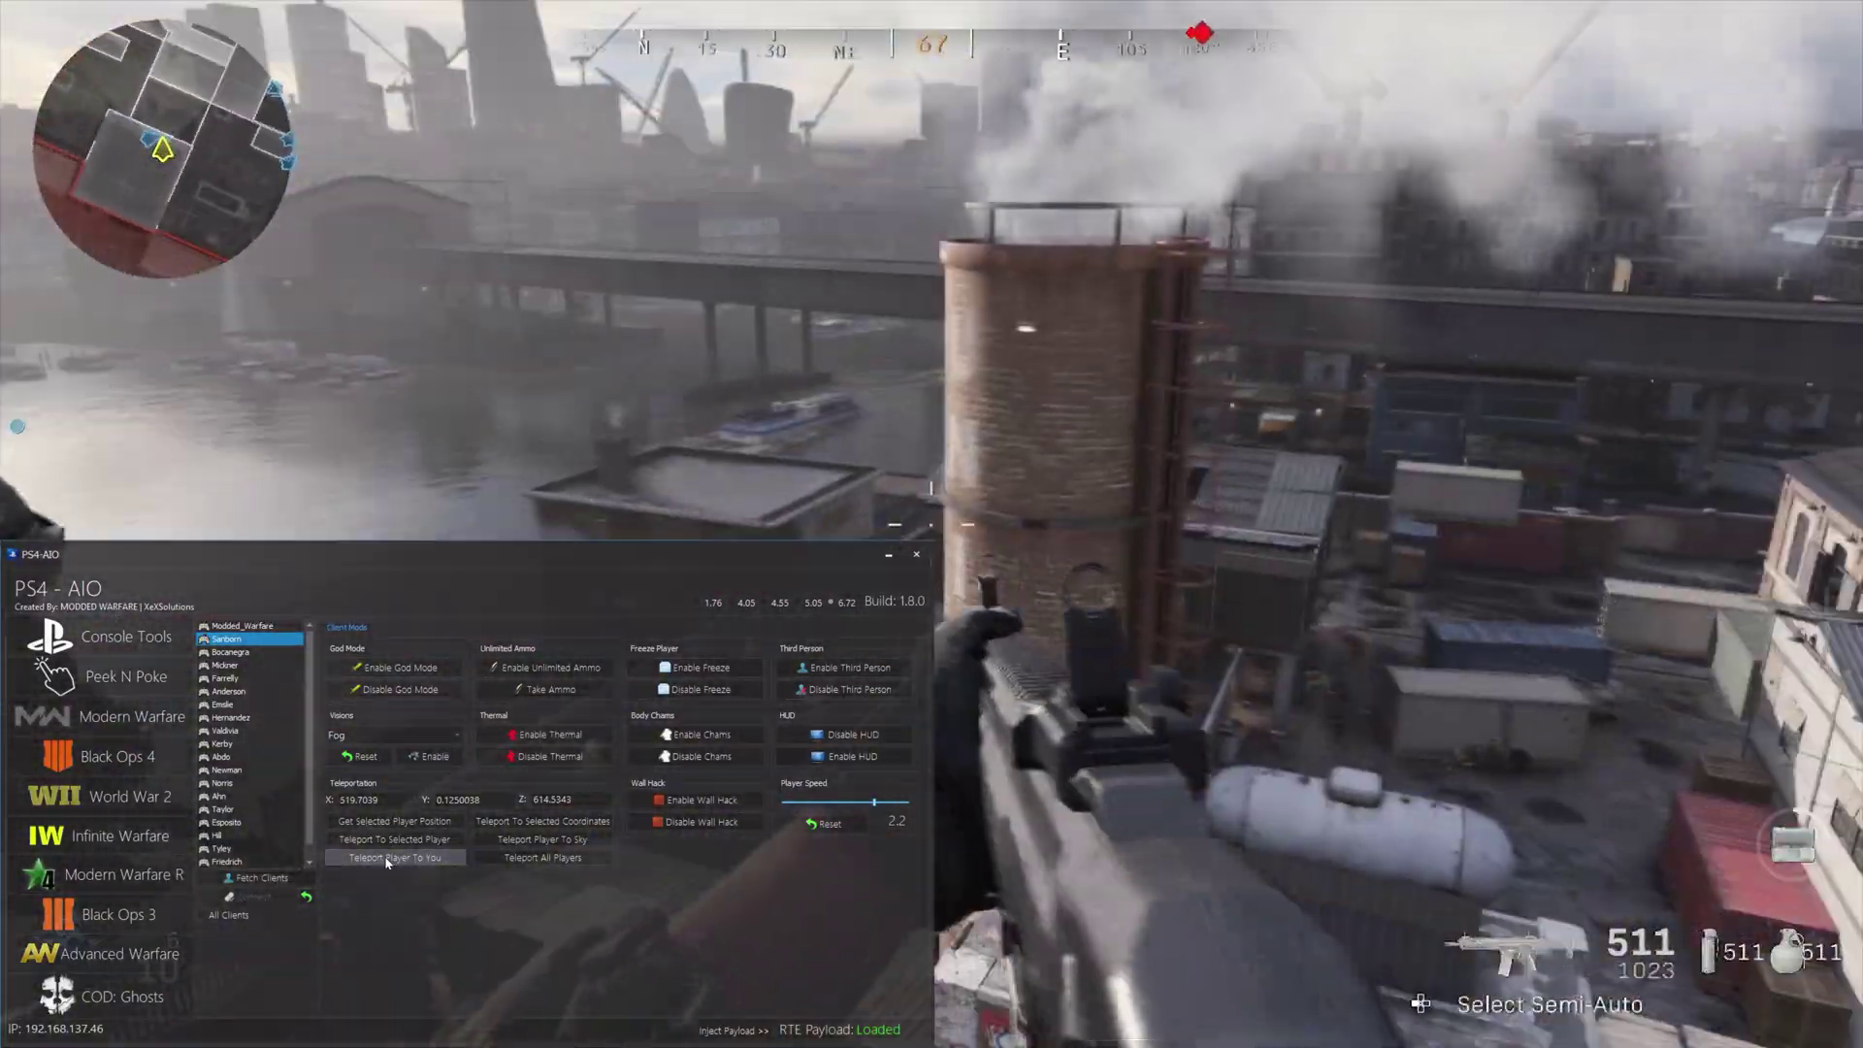
pyautogui.click(386, 859)
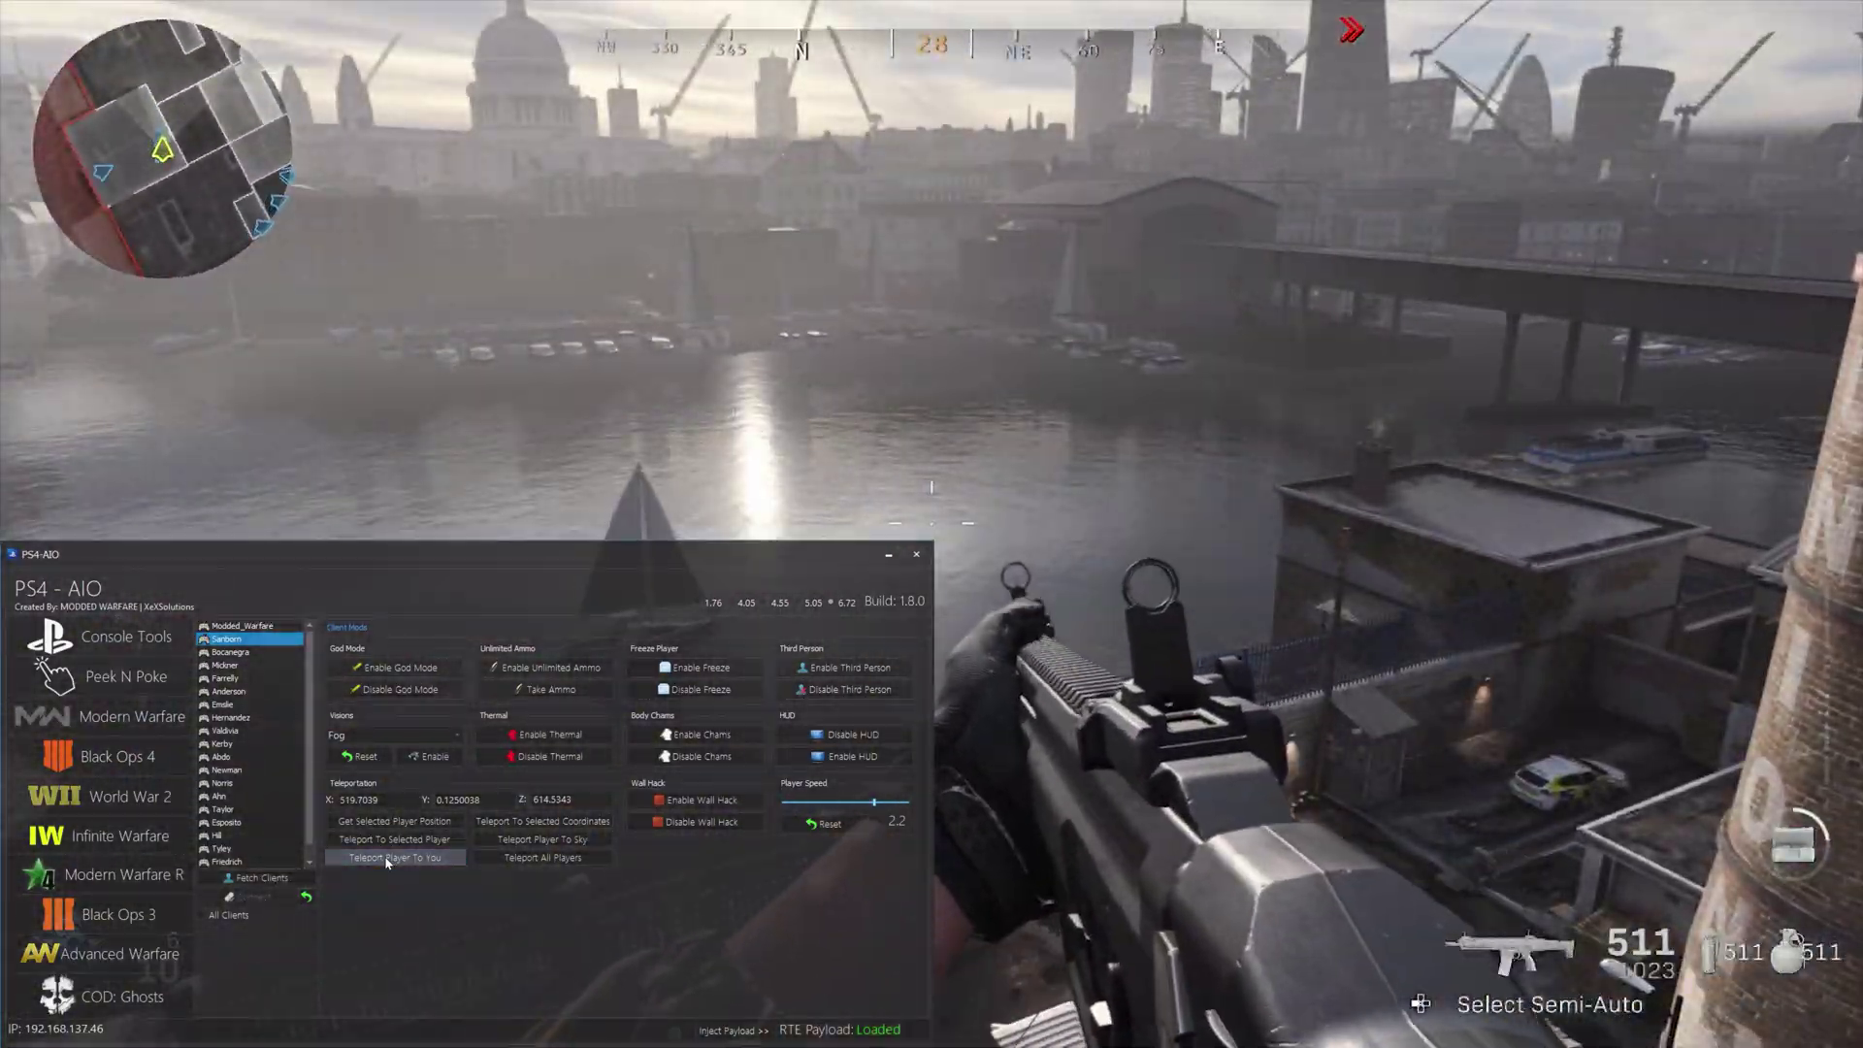
pyautogui.click(386, 859)
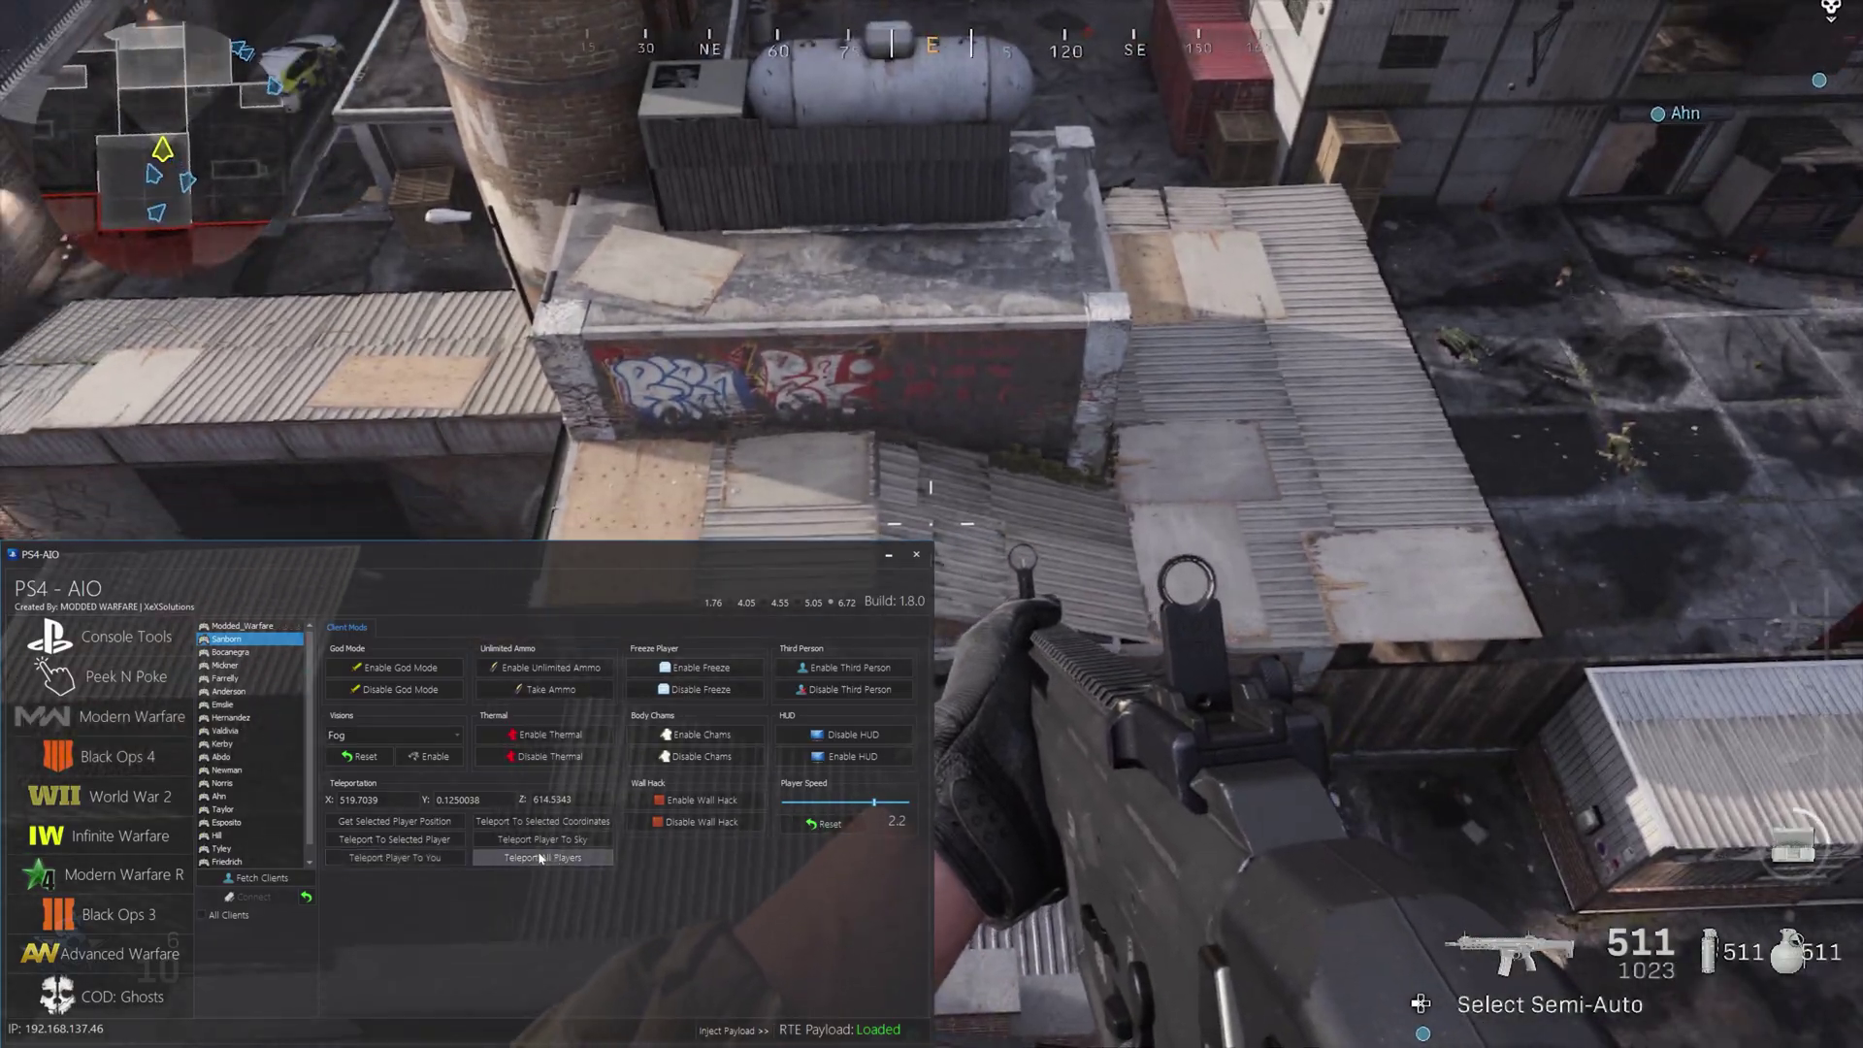
pyautogui.click(529, 859)
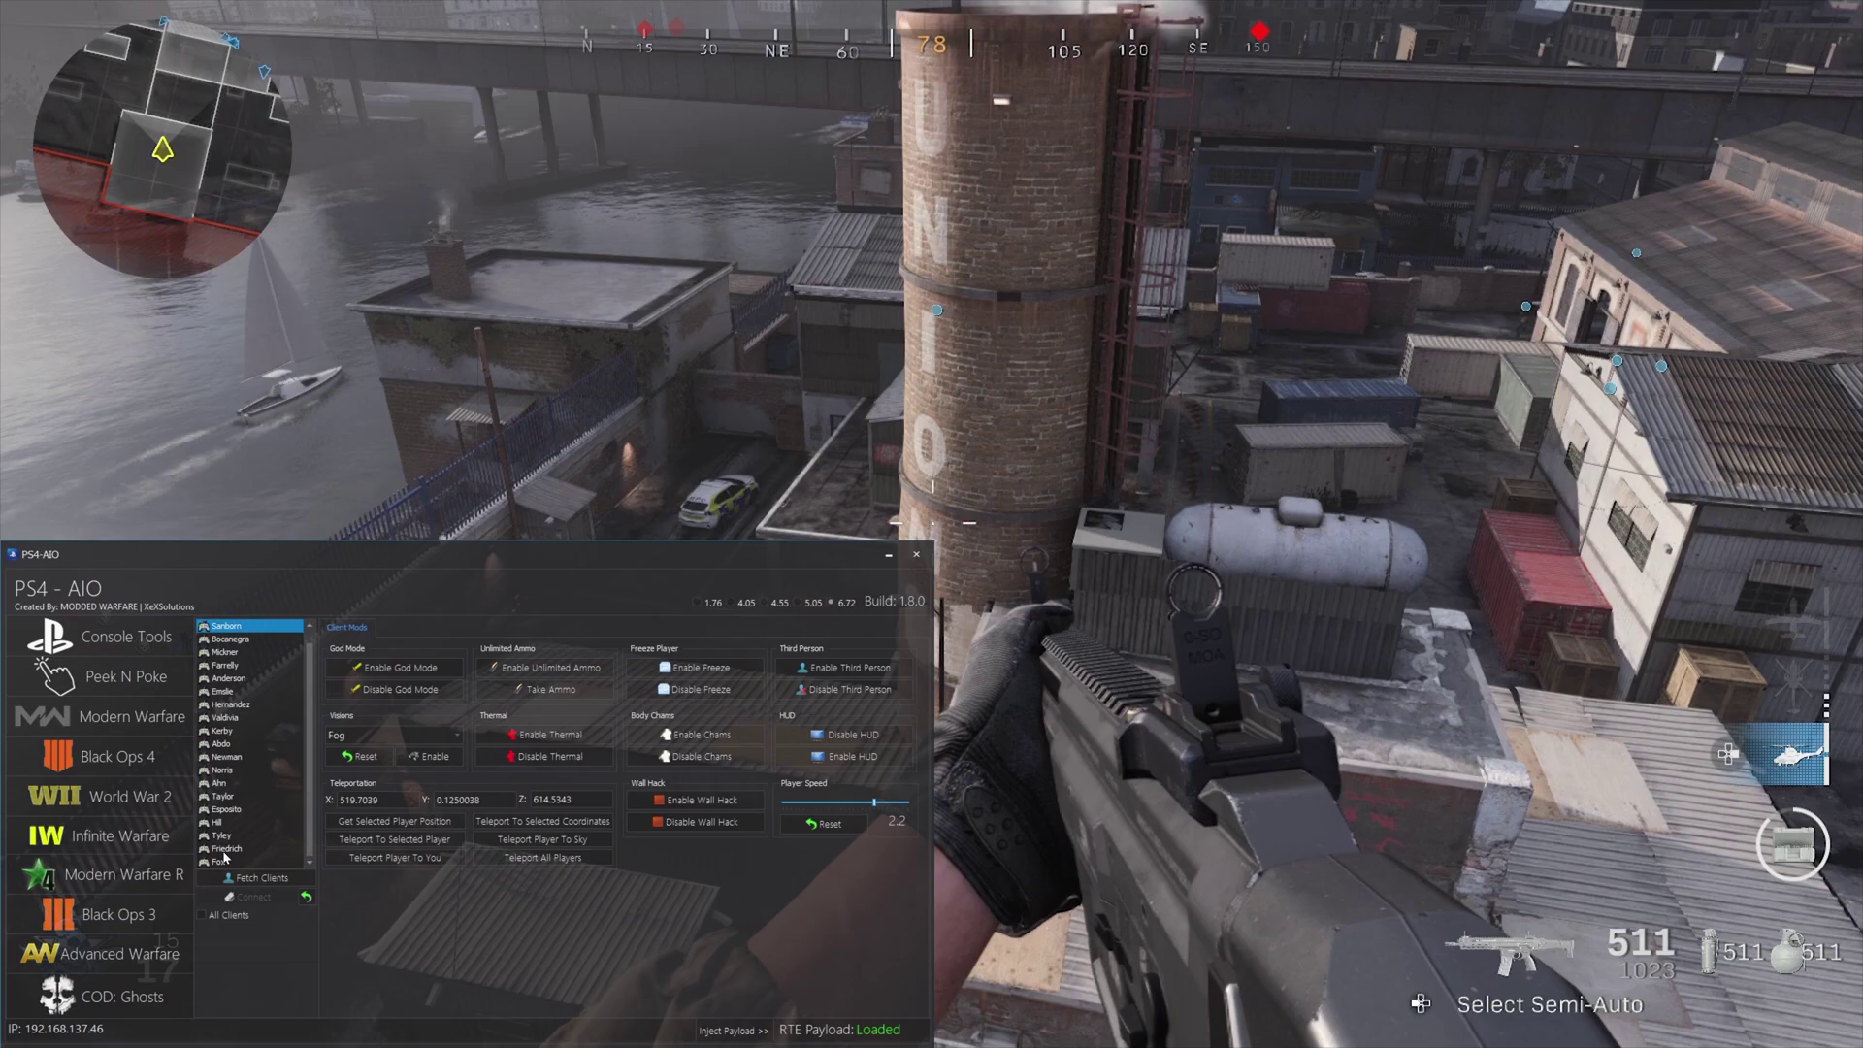
# Step: Pick a different player from the client list and teleport beside them three times
pyautogui.scroll(-1, 233, 667)
pyautogui.click(229, 666)
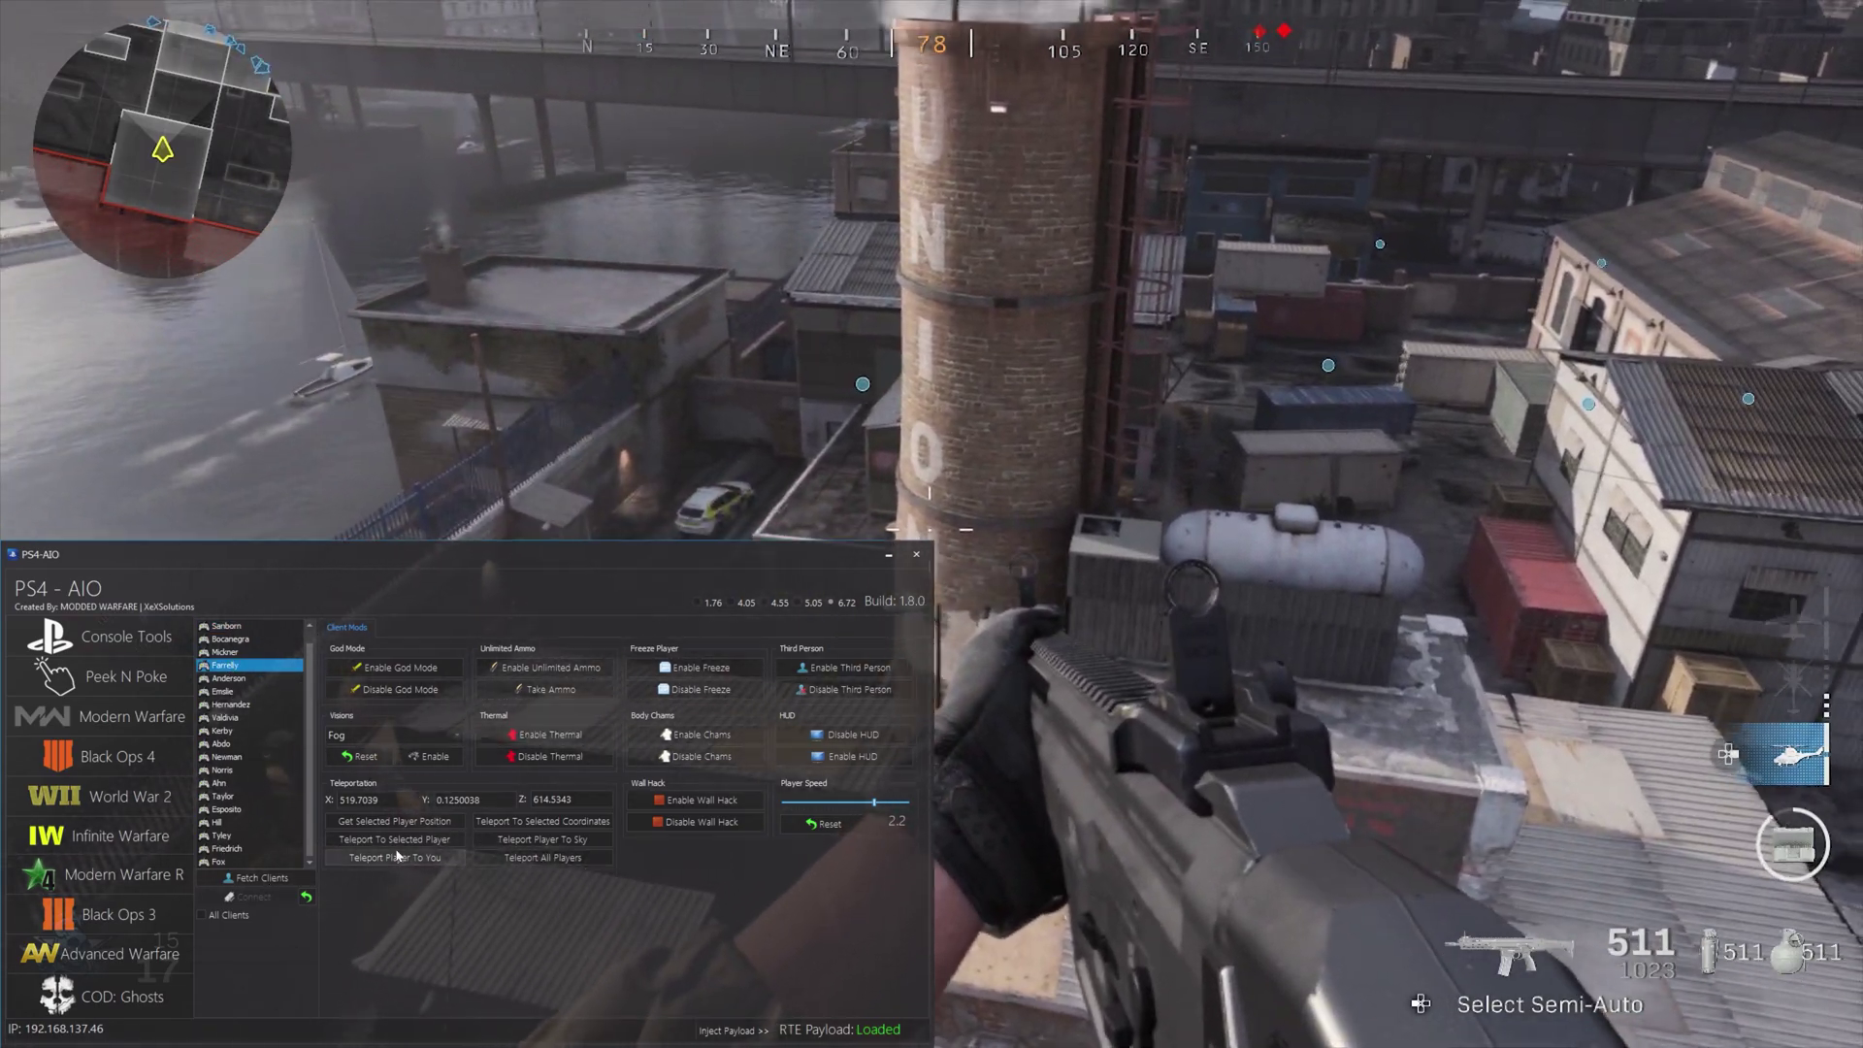
pyautogui.click(379, 842)
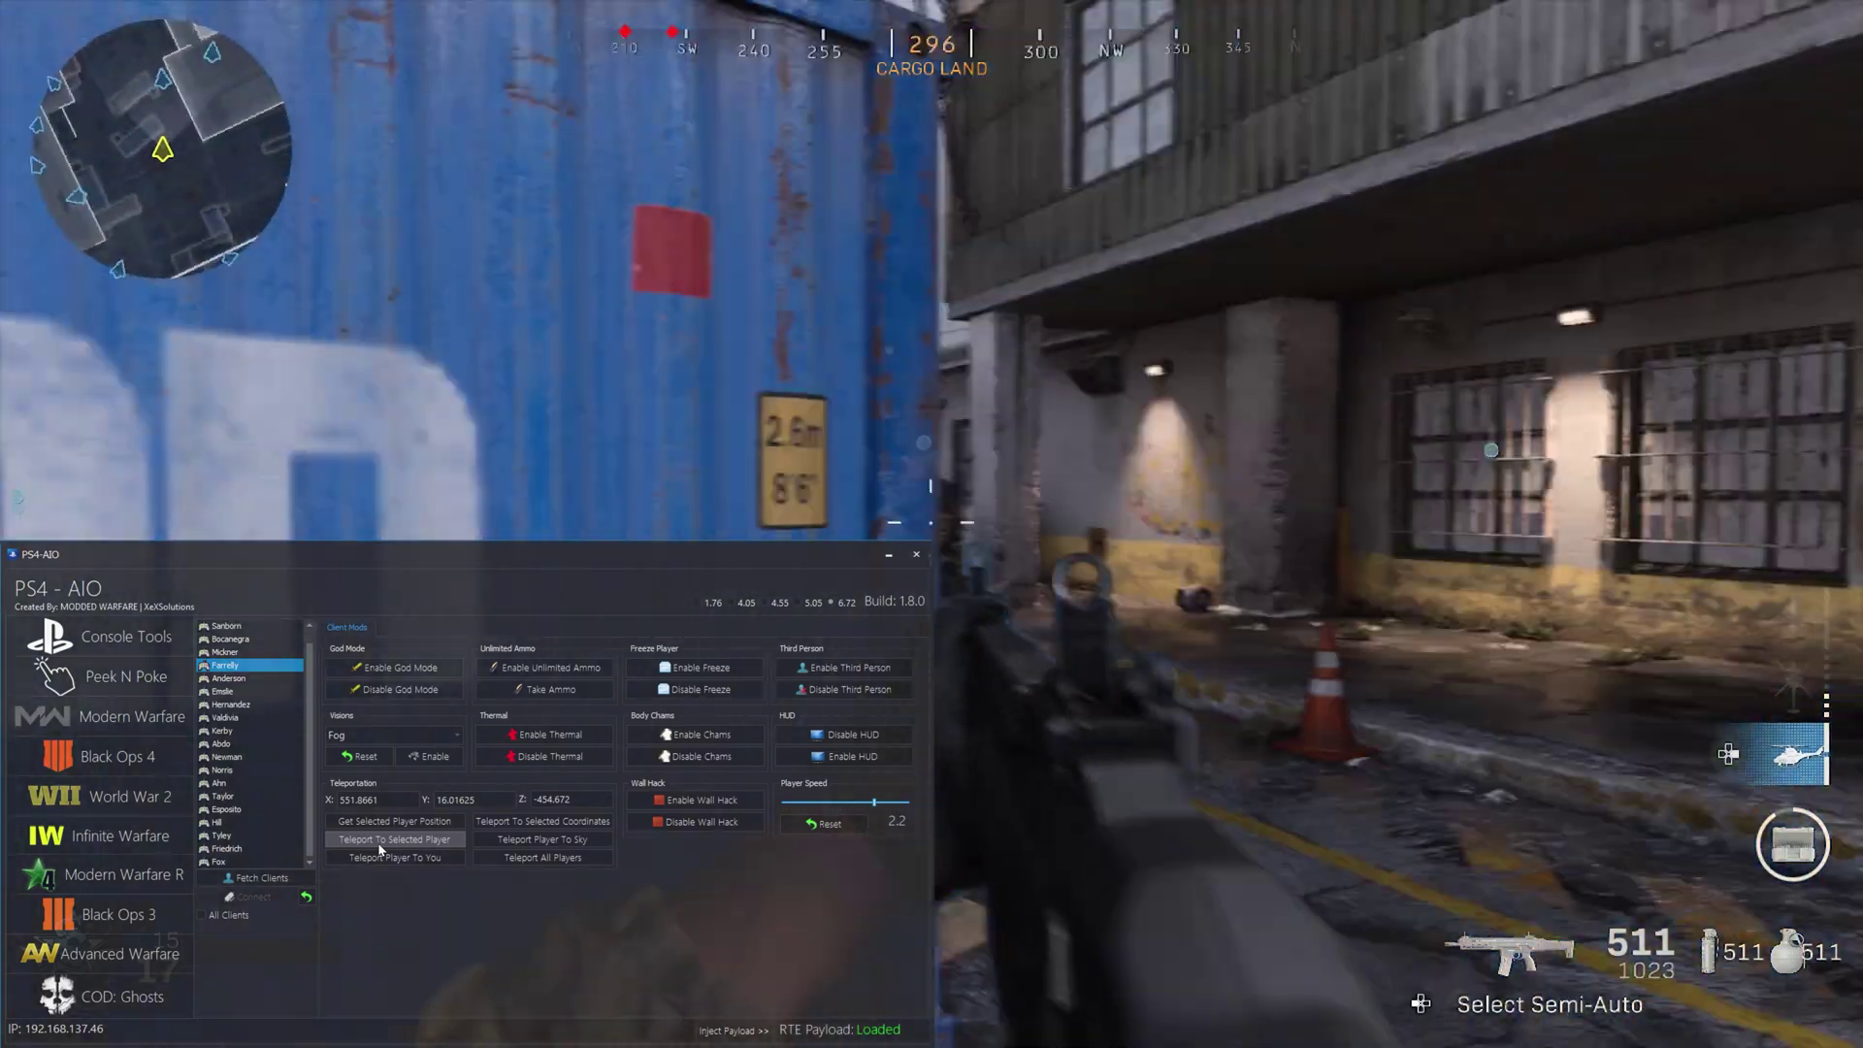
pyautogui.click(380, 840)
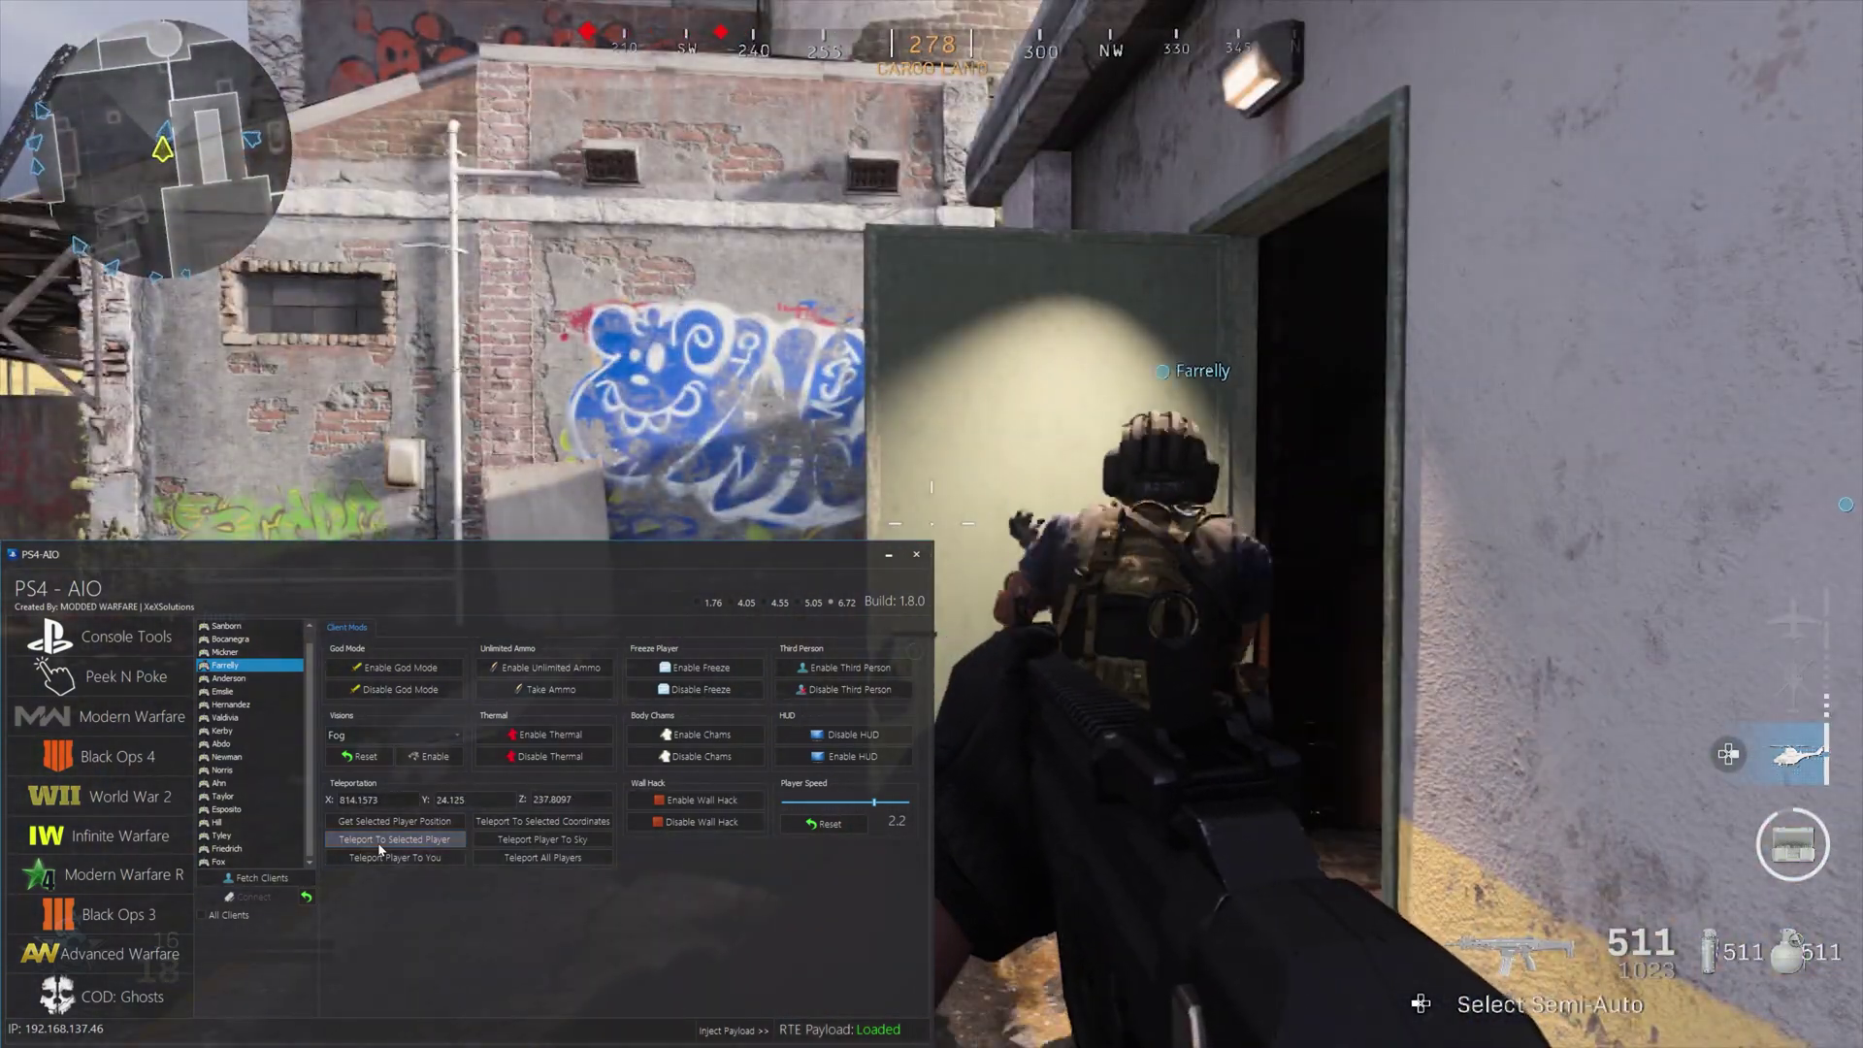
pyautogui.click(379, 844)
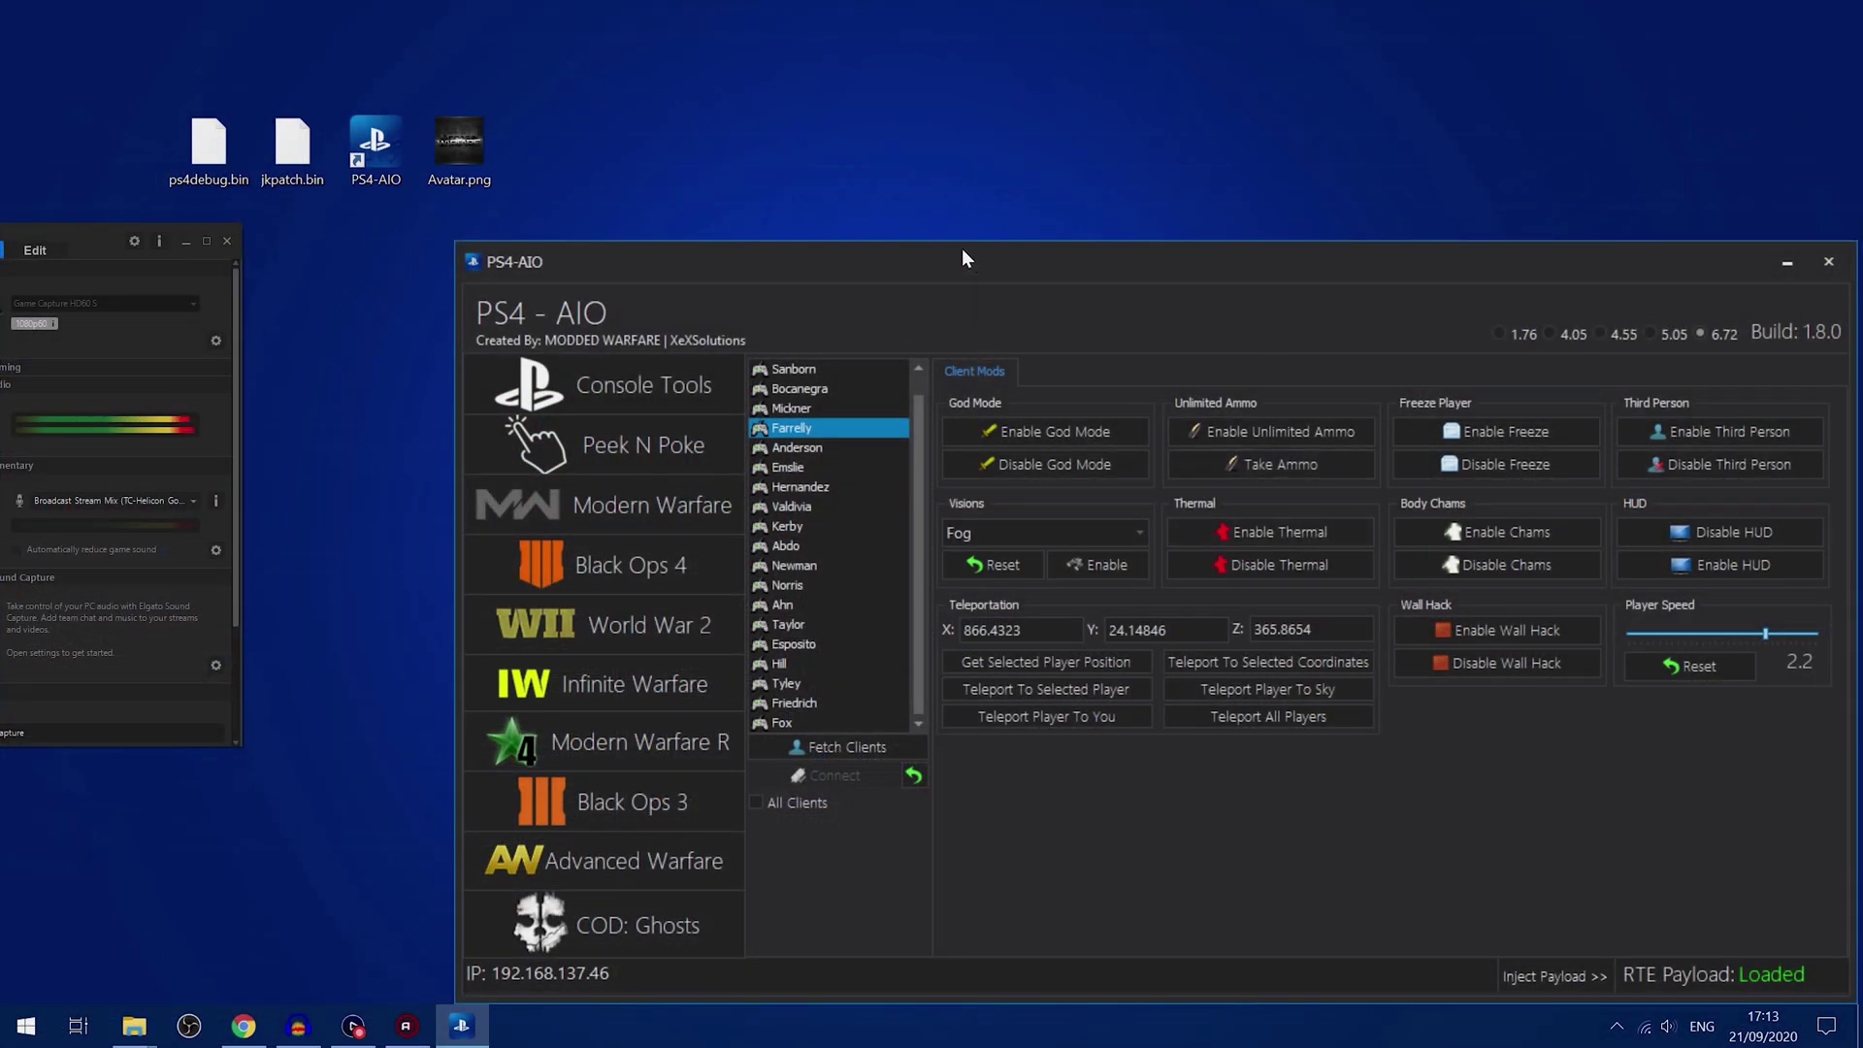
# Step: Move the window, open Peek N Poke, connect it to the PS4, and open the process entries list
pyautogui.moveTo(962, 250); pyautogui.dragTo(792, 150)
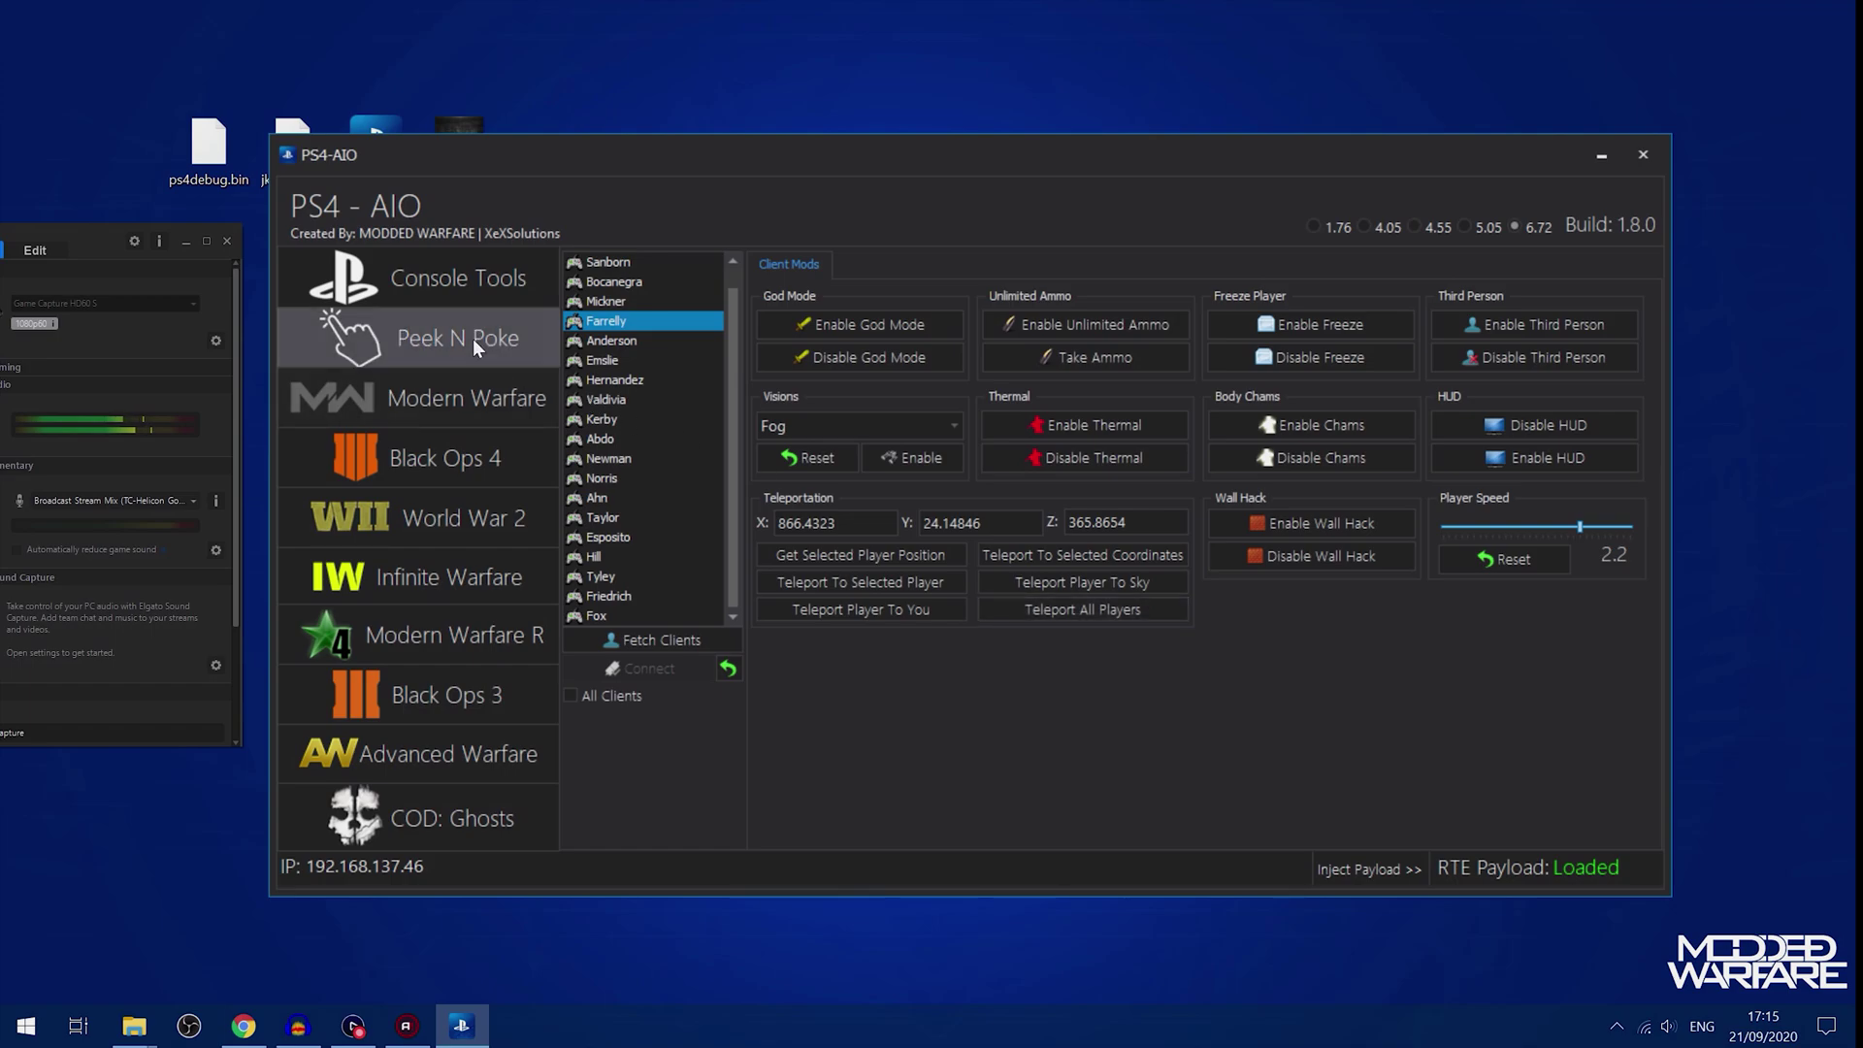
pyautogui.click(473, 340)
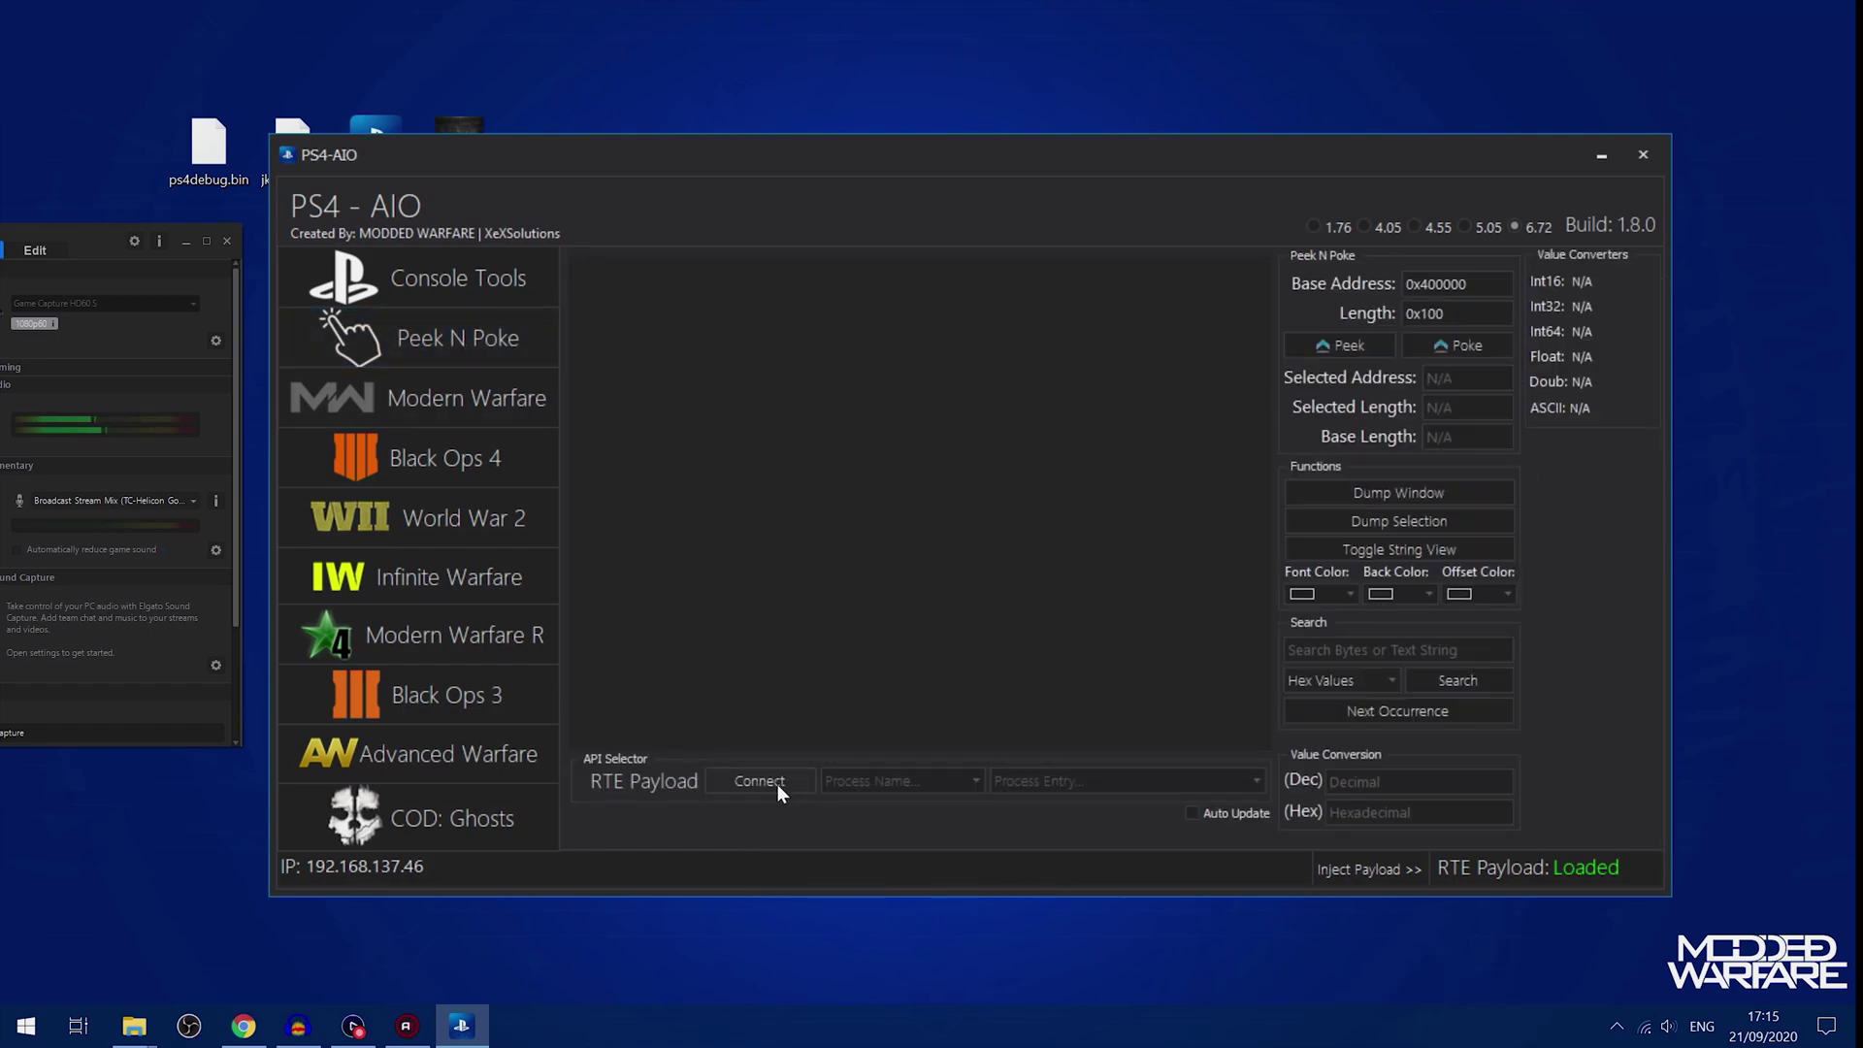
pyautogui.click(777, 783)
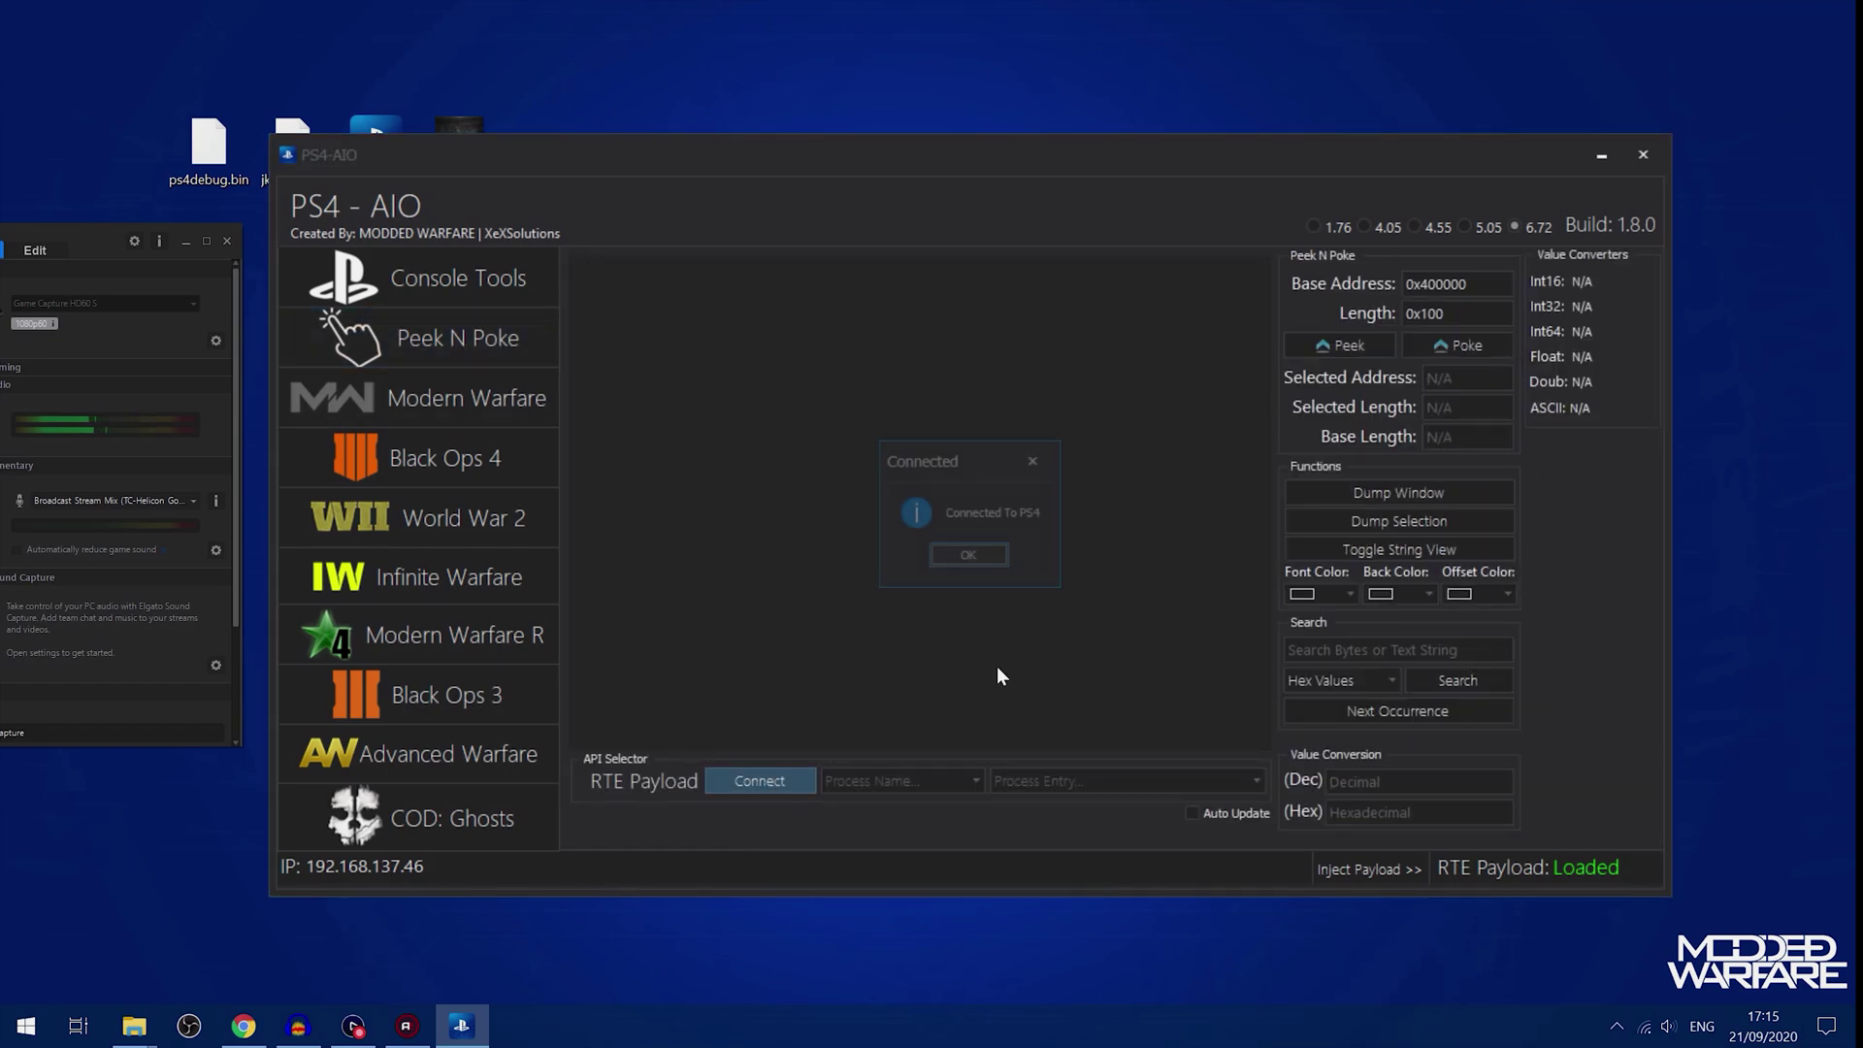
pyautogui.click(964, 555)
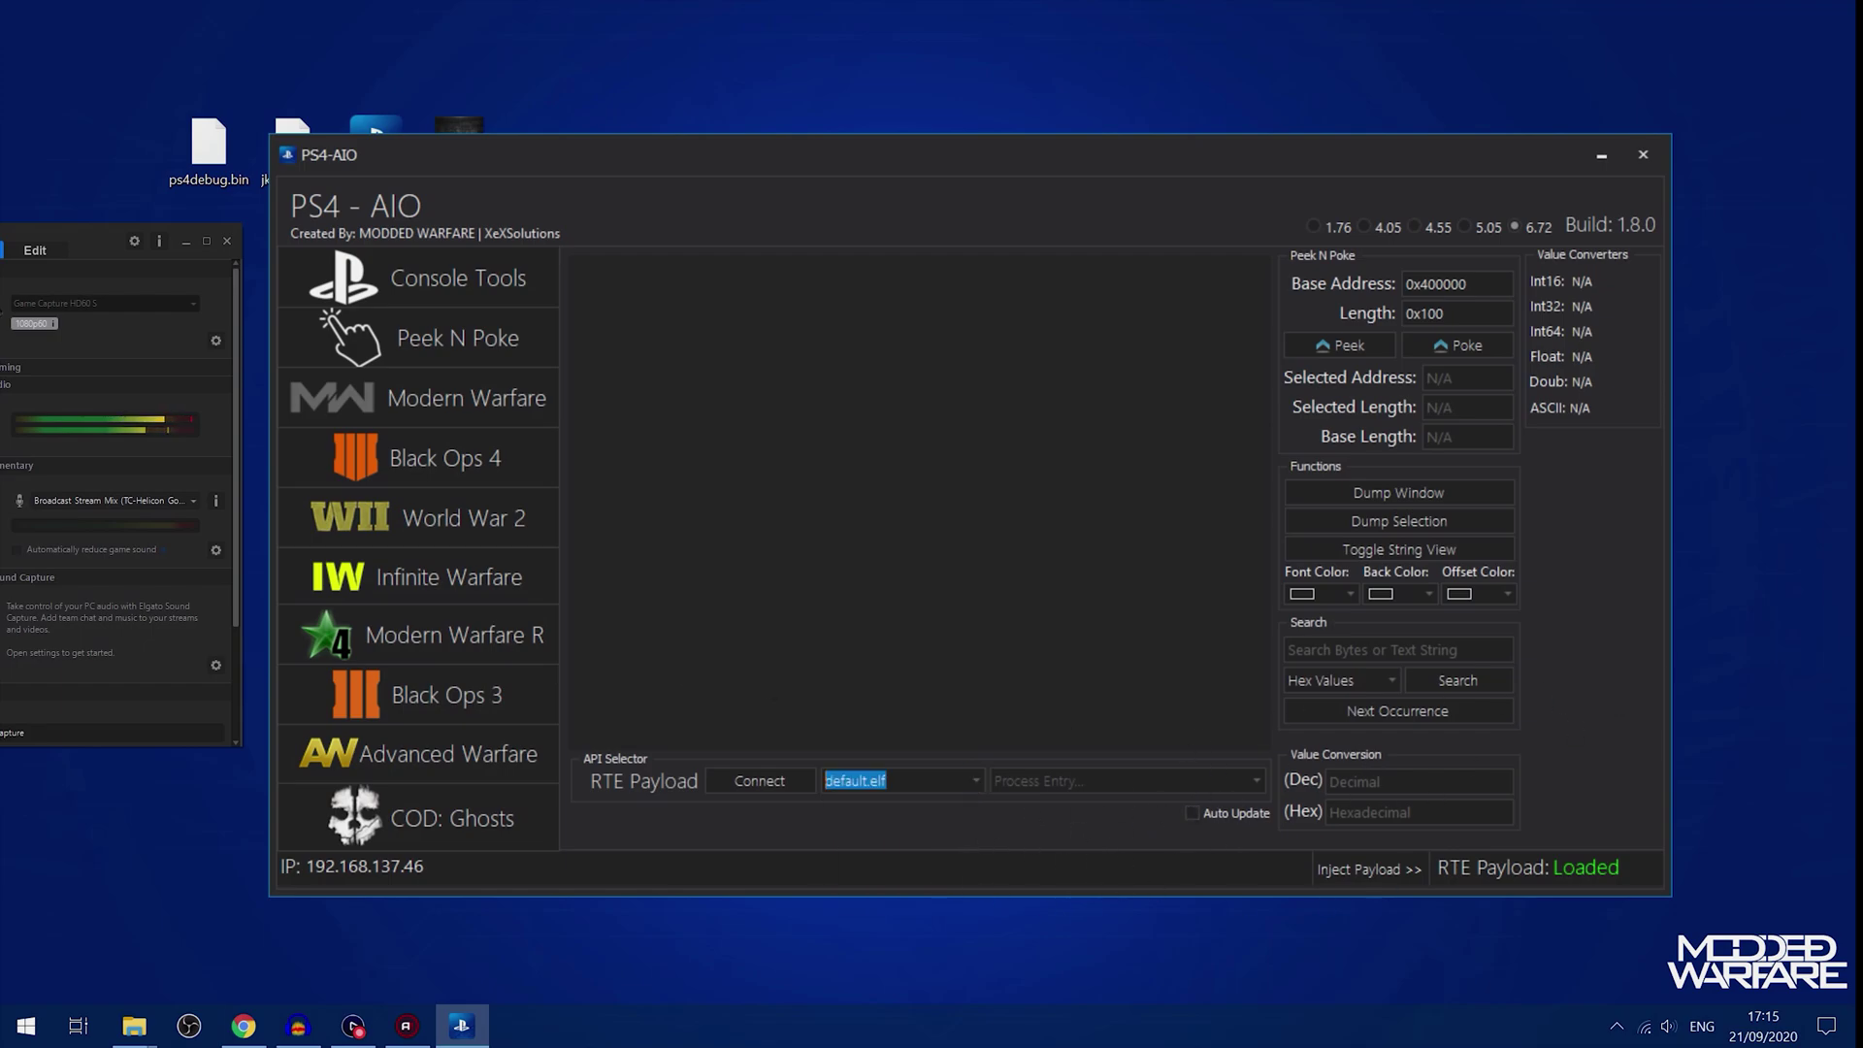
pyautogui.click(1254, 781)
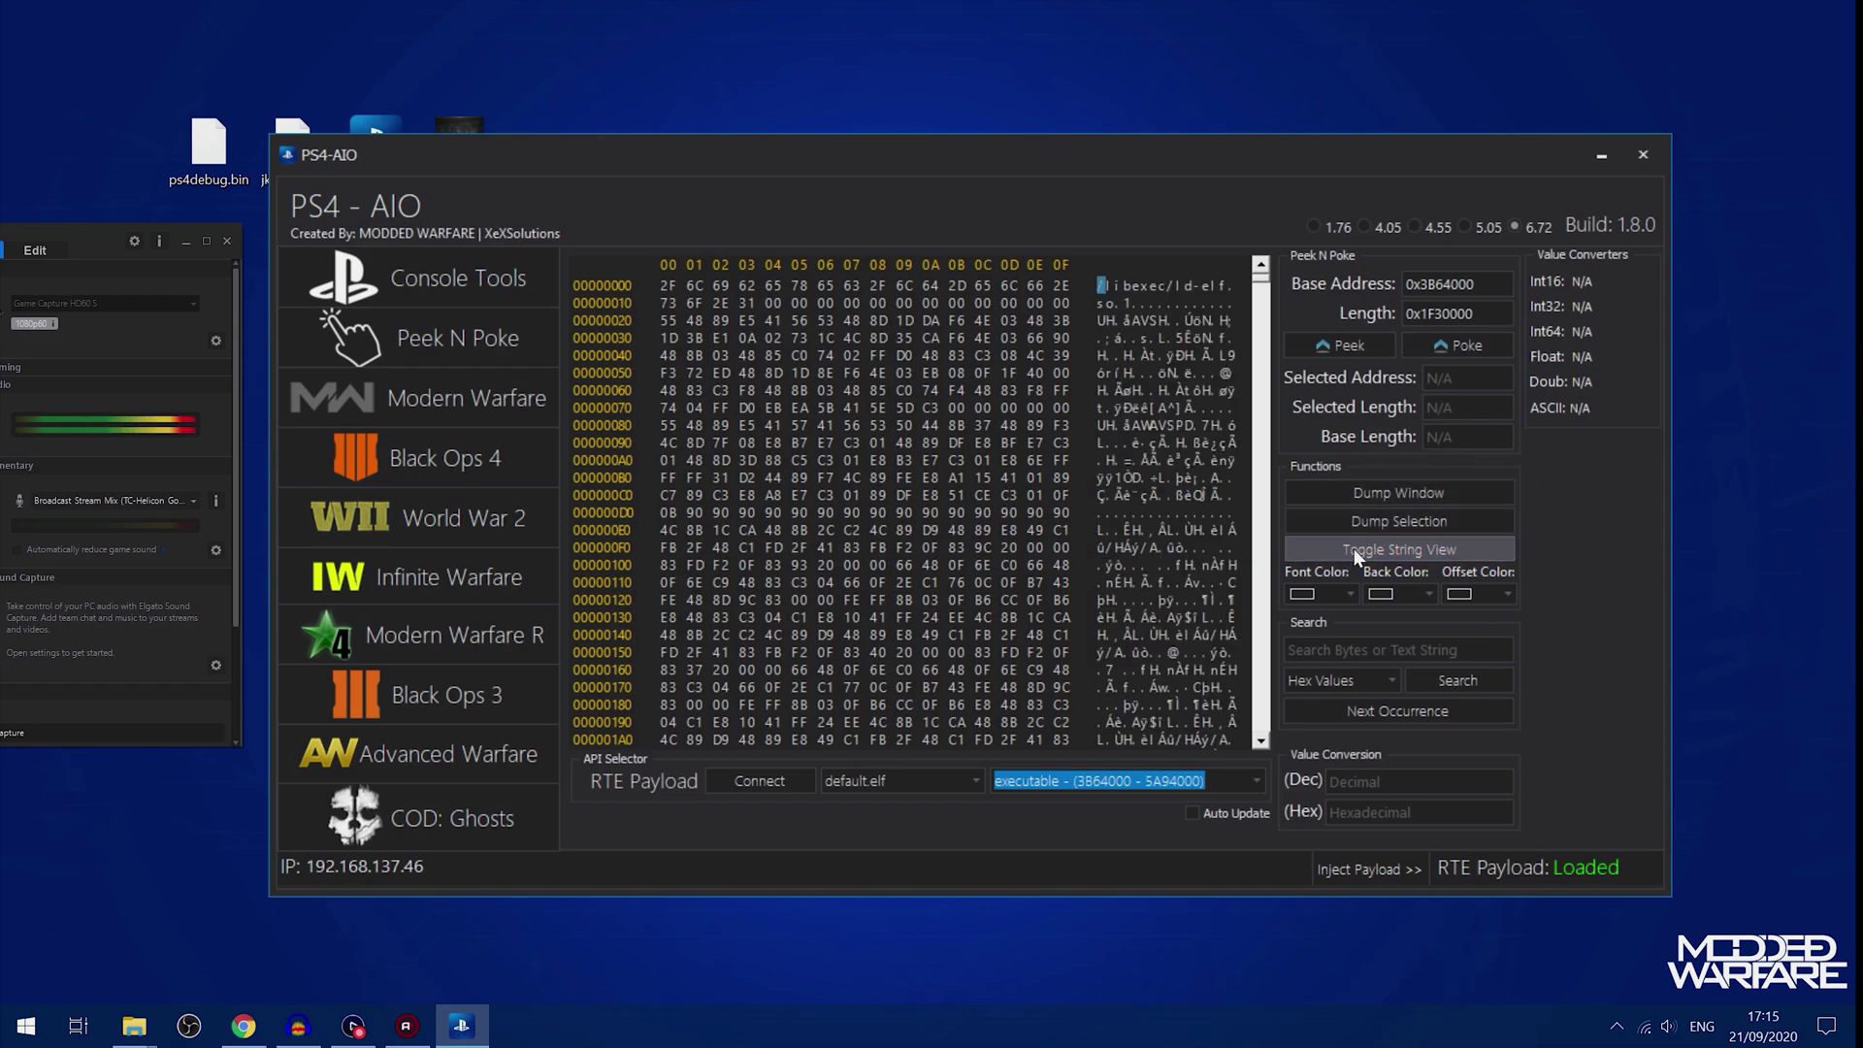
pyautogui.click(1349, 592)
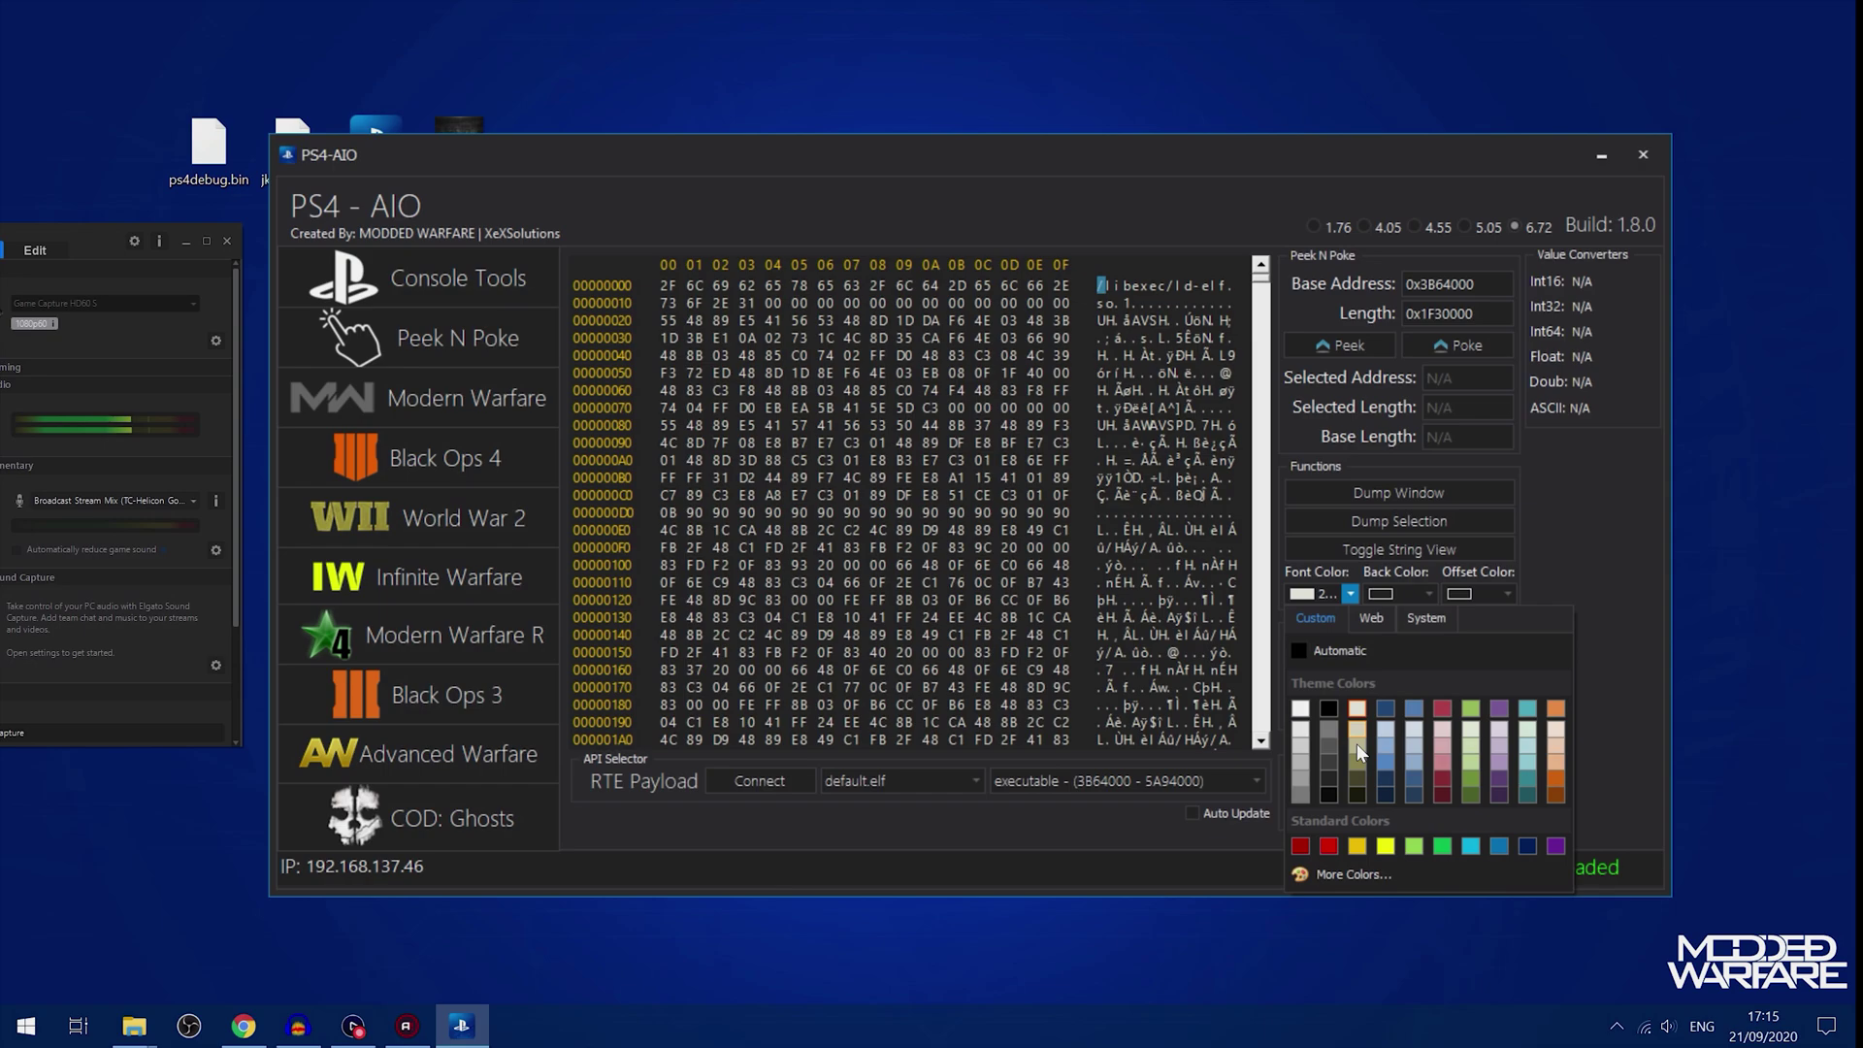
pyautogui.click(1418, 707)
pyautogui.click(1426, 594)
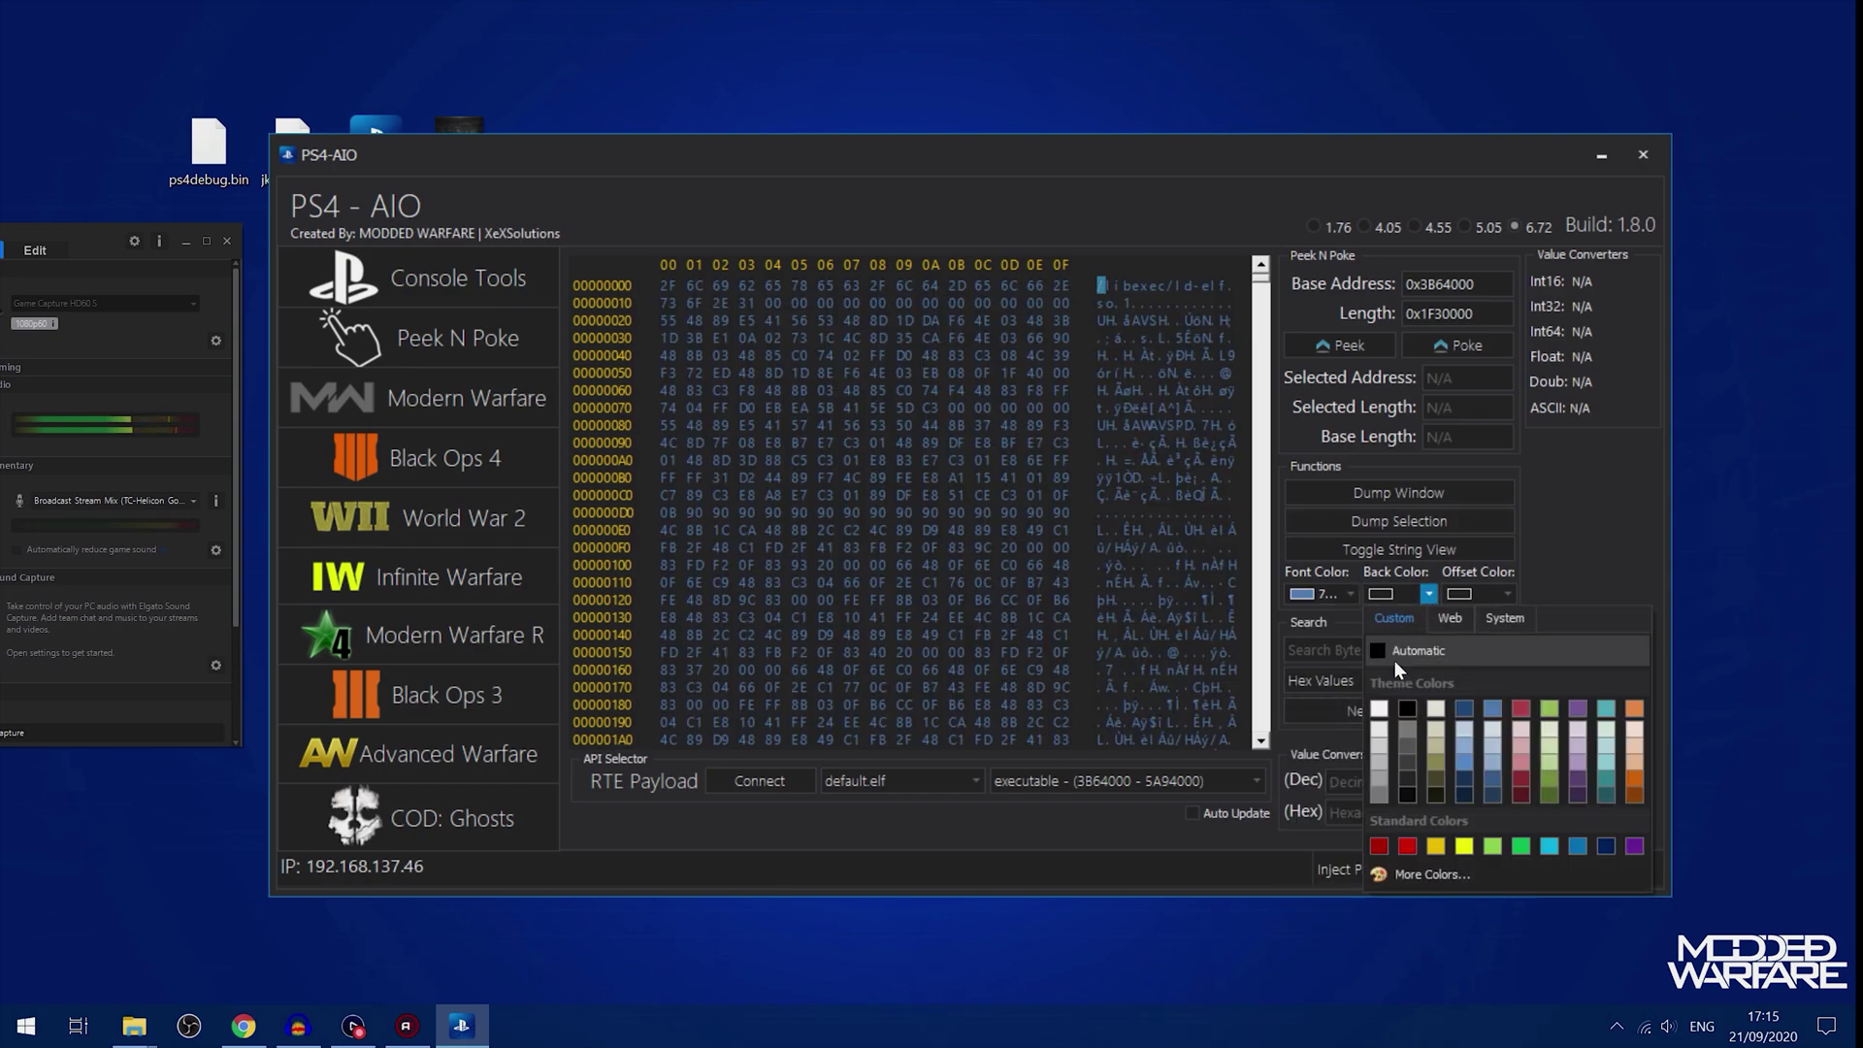
pyautogui.click(1579, 705)
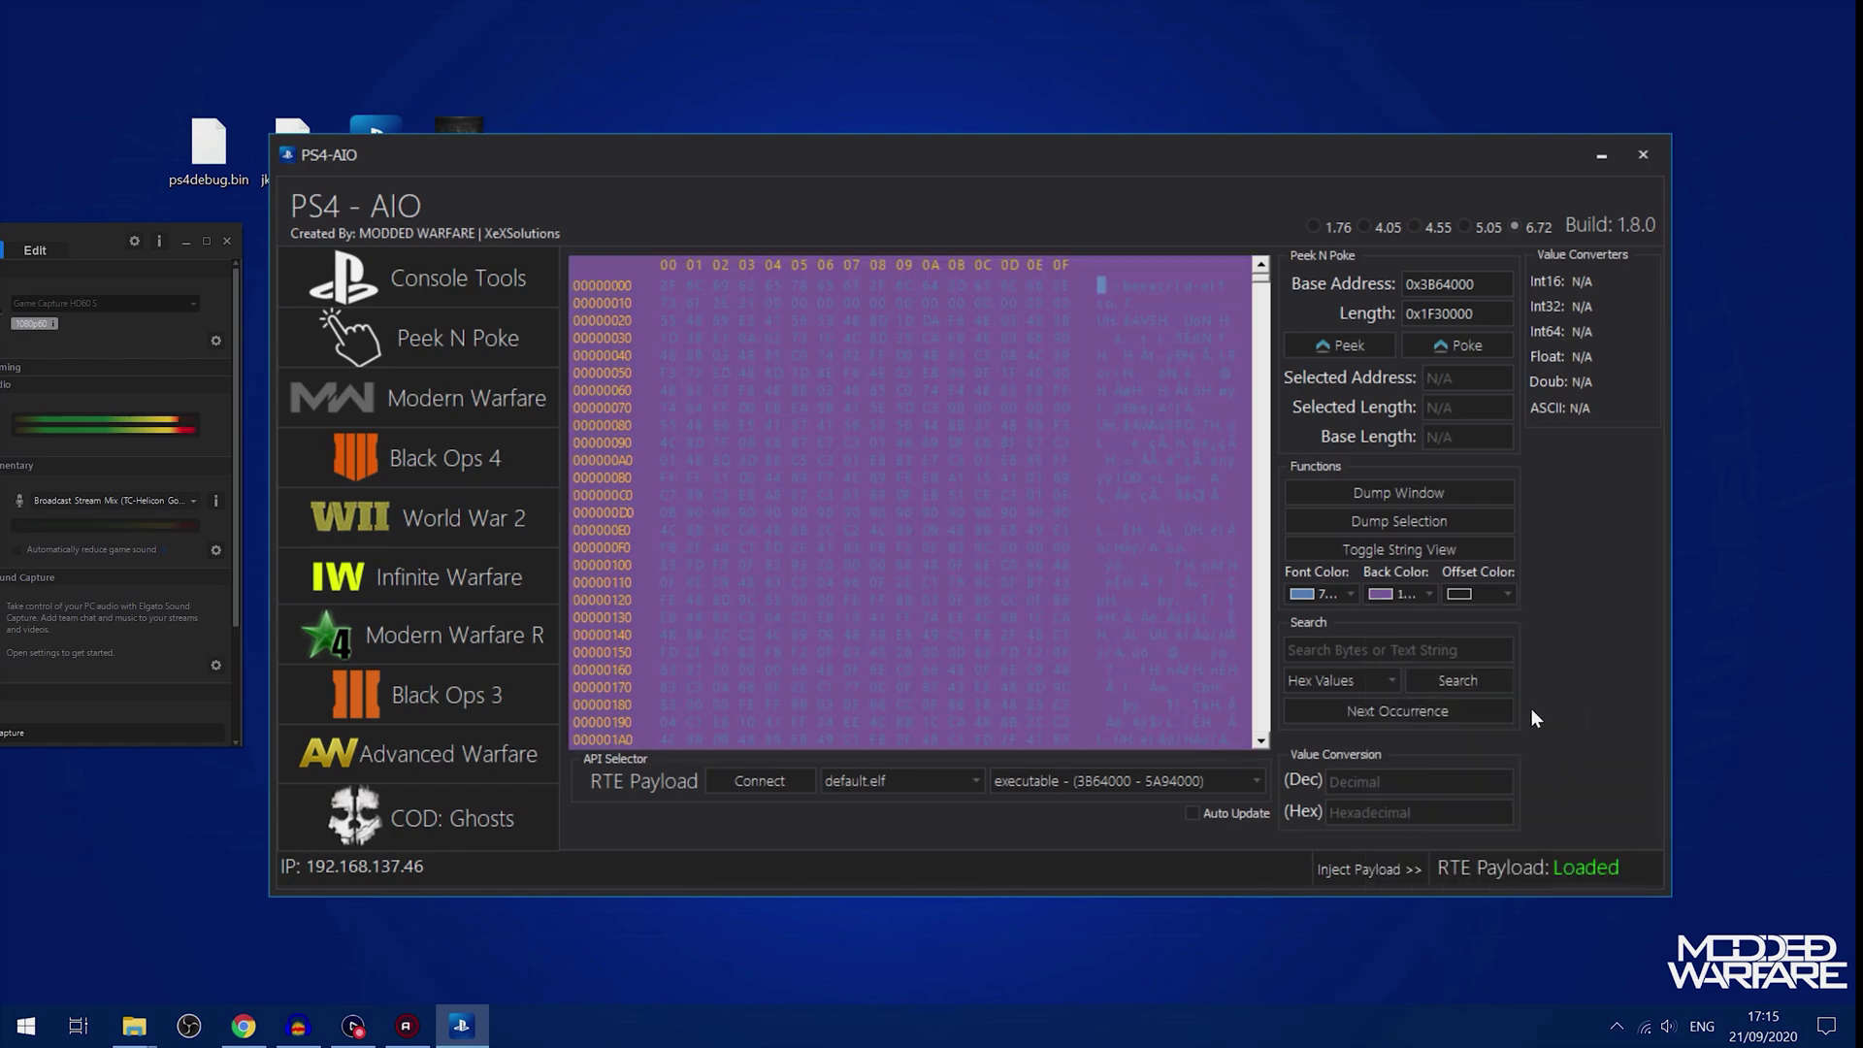
pyautogui.click(1428, 594)
pyautogui.click(1412, 792)
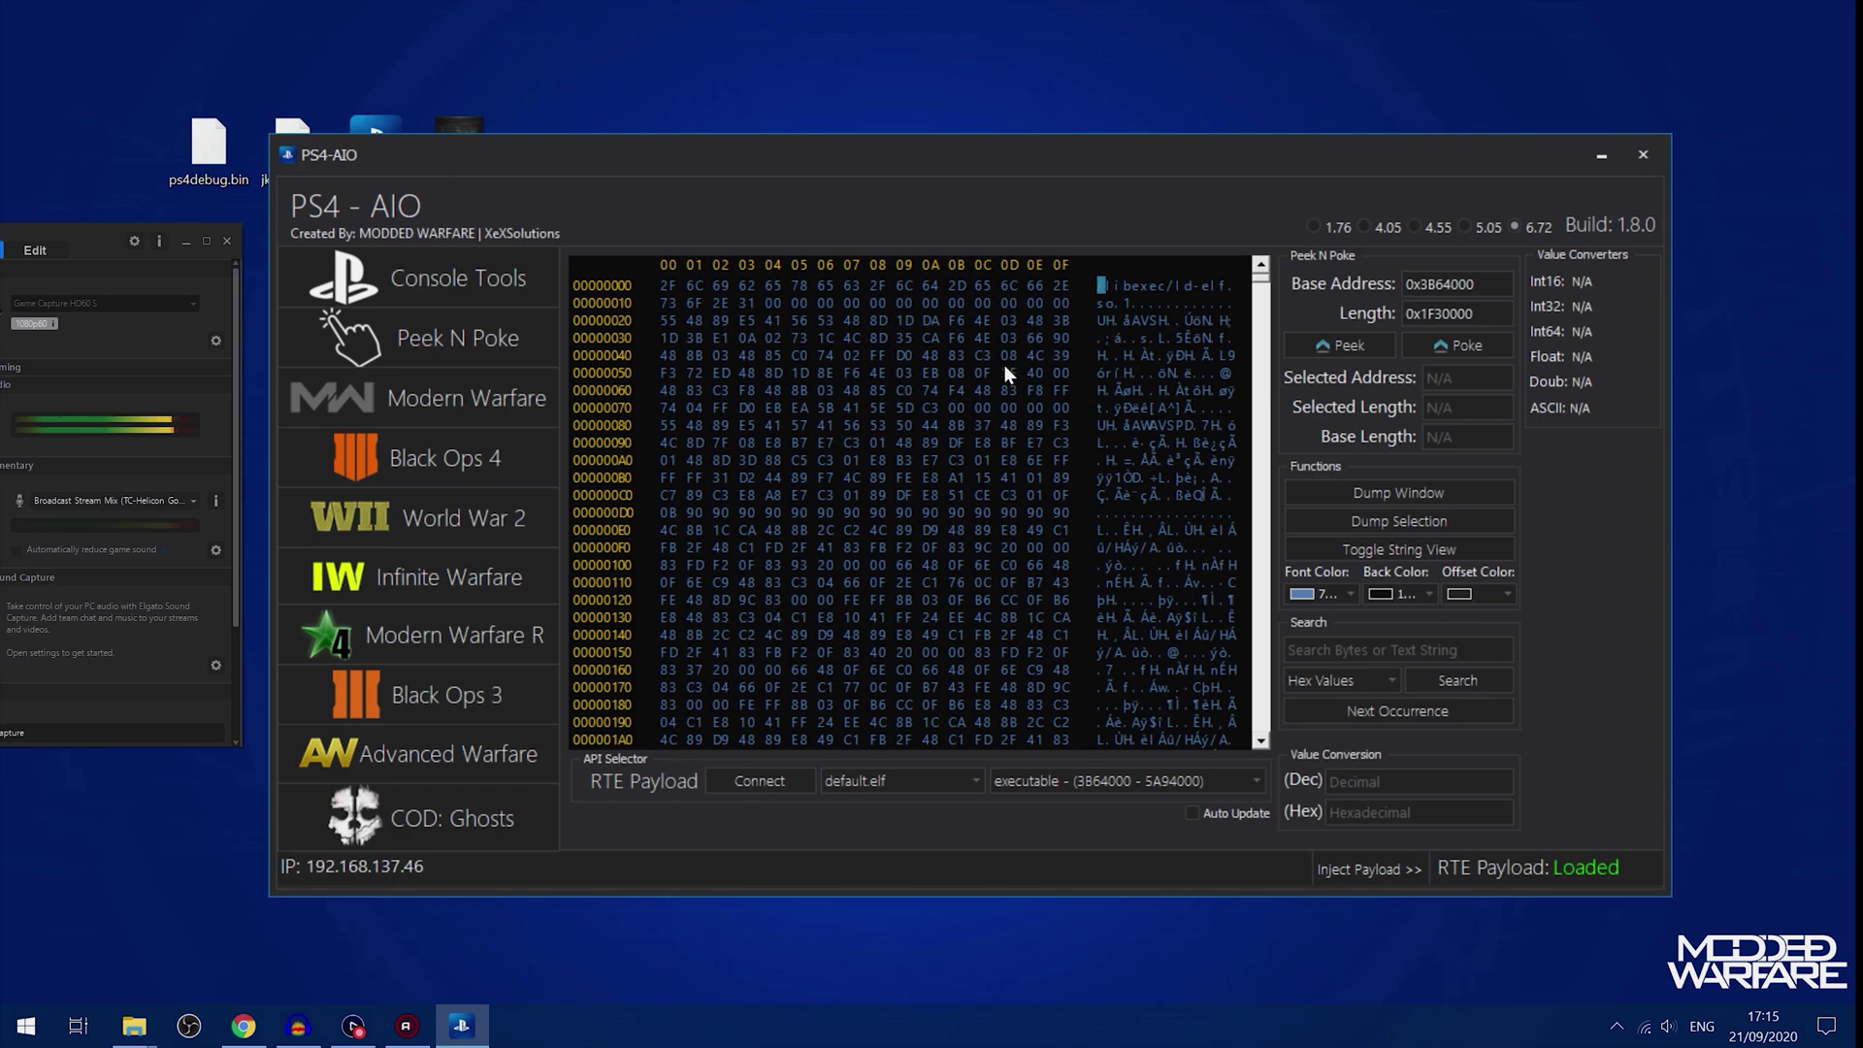
pyautogui.click(1351, 595)
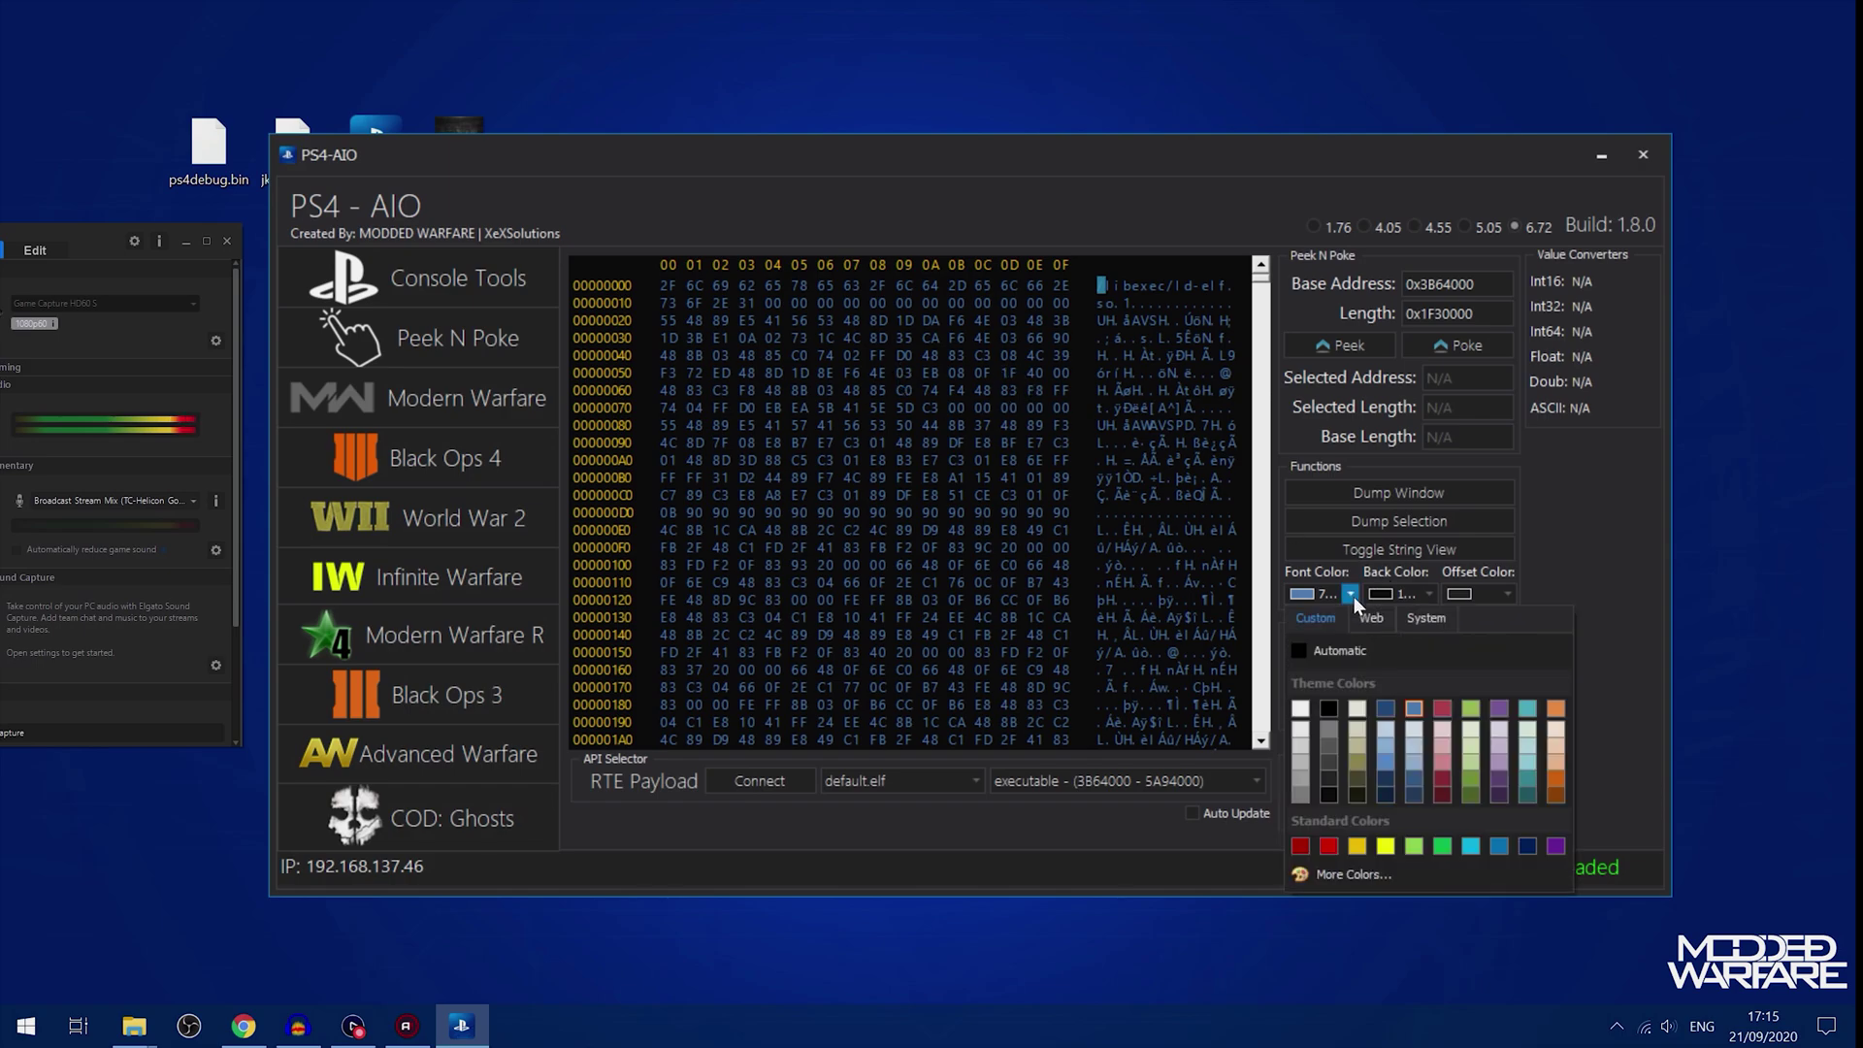
pyautogui.click(1300, 708)
# Step: Copy the bytes 2C C2 4C from the hex dump and paste them into the search field
pyautogui.click(873, 401)
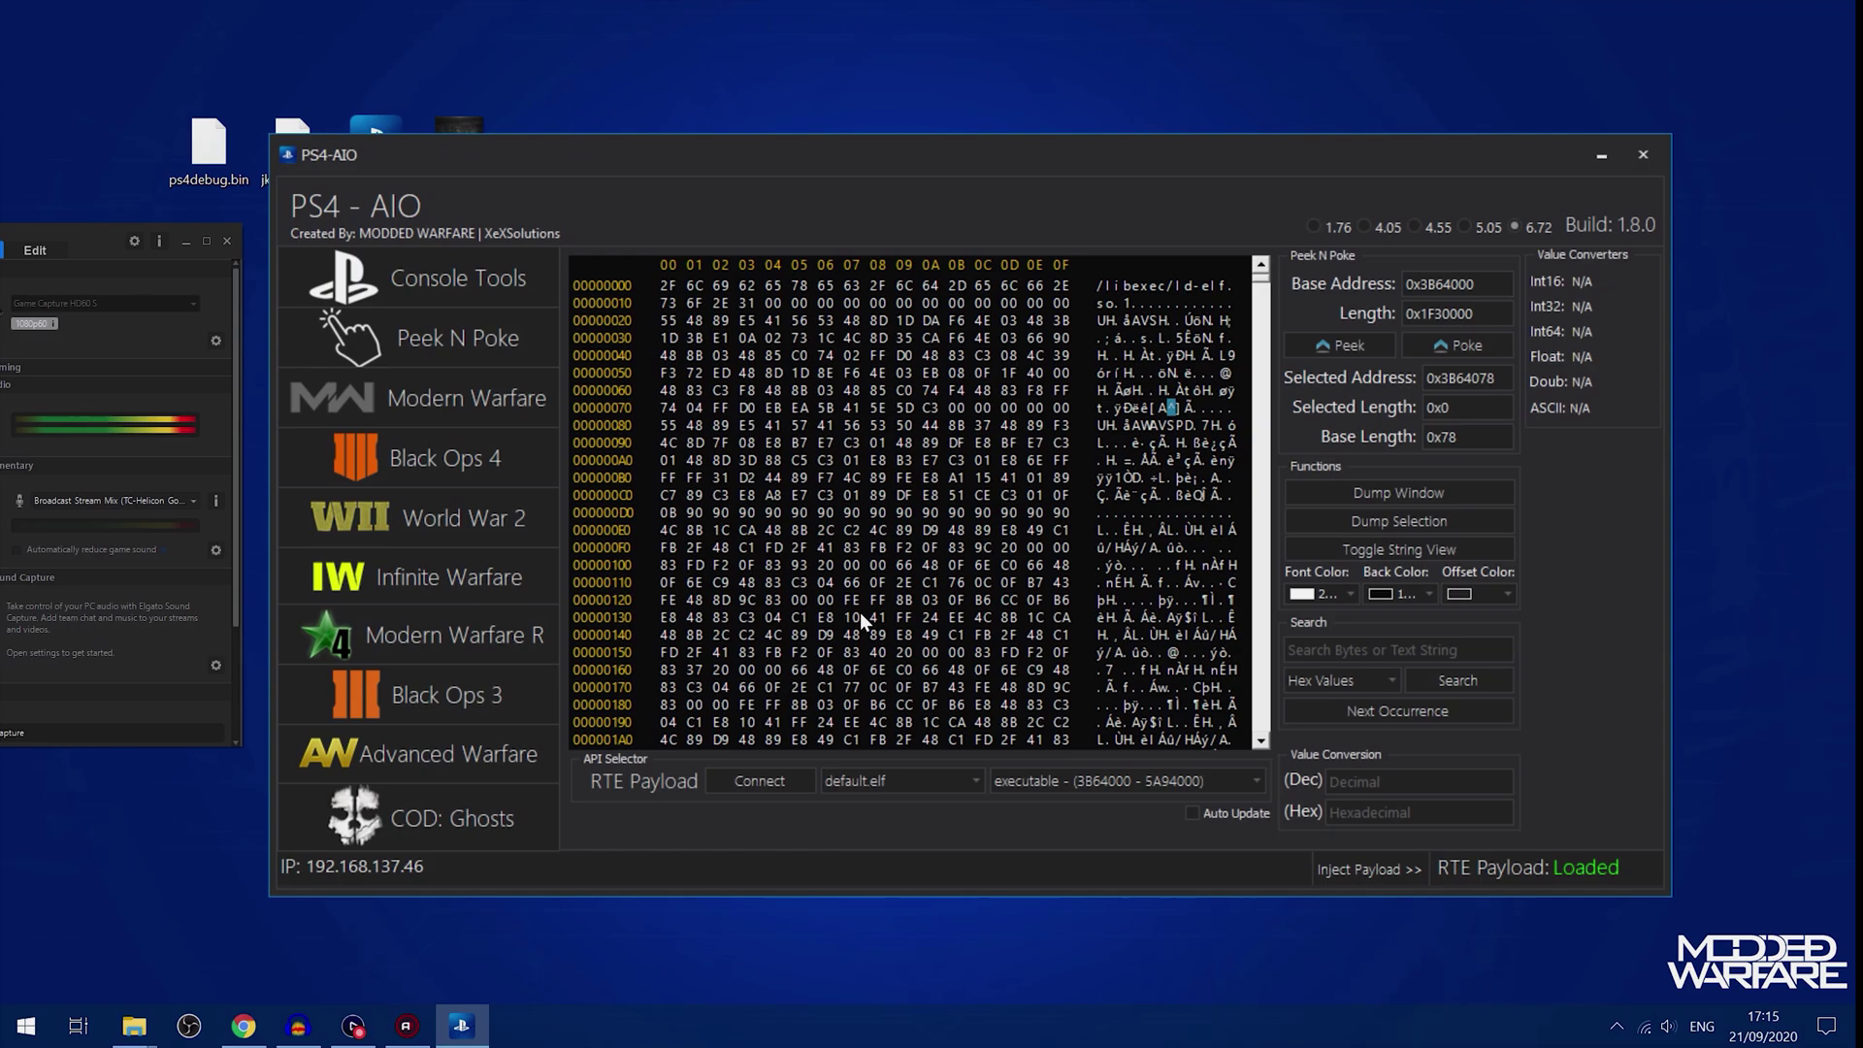
pyautogui.moveTo(823, 525); pyautogui.dragTo(916, 533)
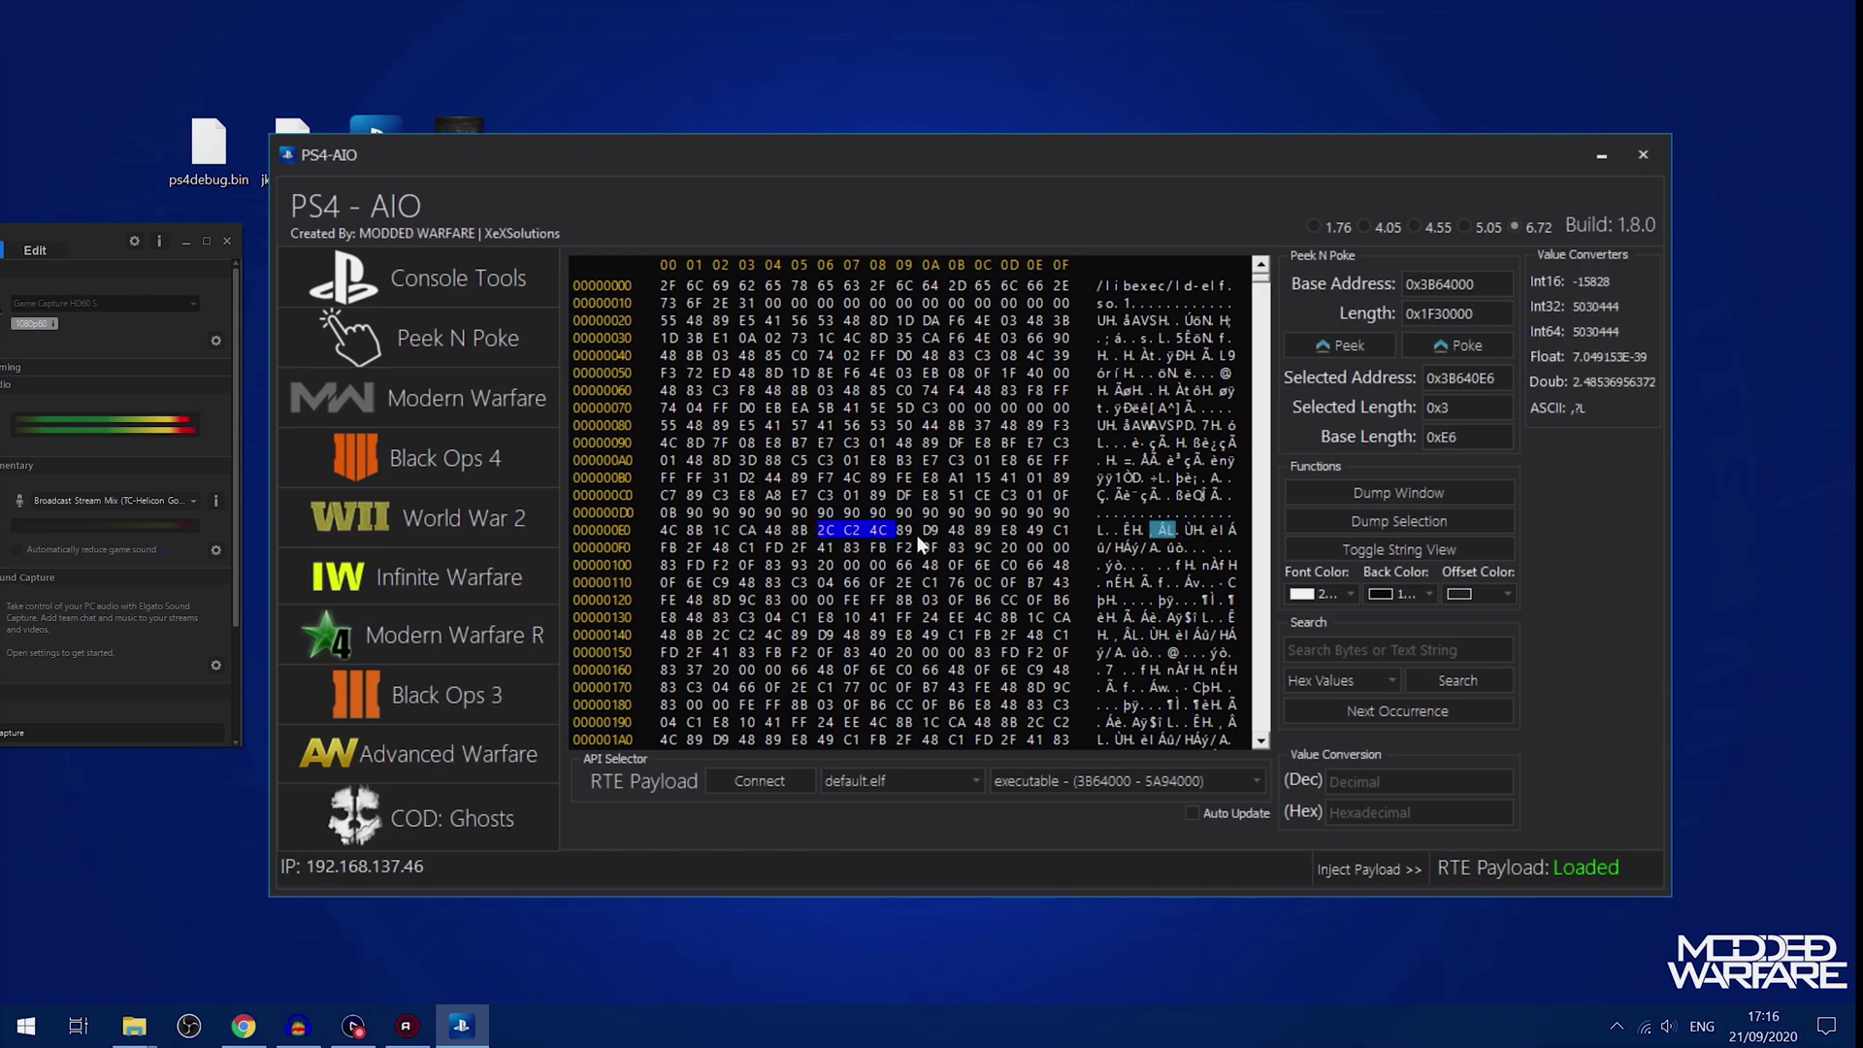
pyautogui.rightClick(841, 532)
pyautogui.click(870, 544)
pyautogui.click(1356, 649)
pyautogui.hotkey('ctrl', 'v')
# Step: Search memory for 2C C2 4C and jump through the next two matches
pyautogui.click(679, 281)
pyautogui.click(1455, 676)
pyautogui.click(1406, 709)
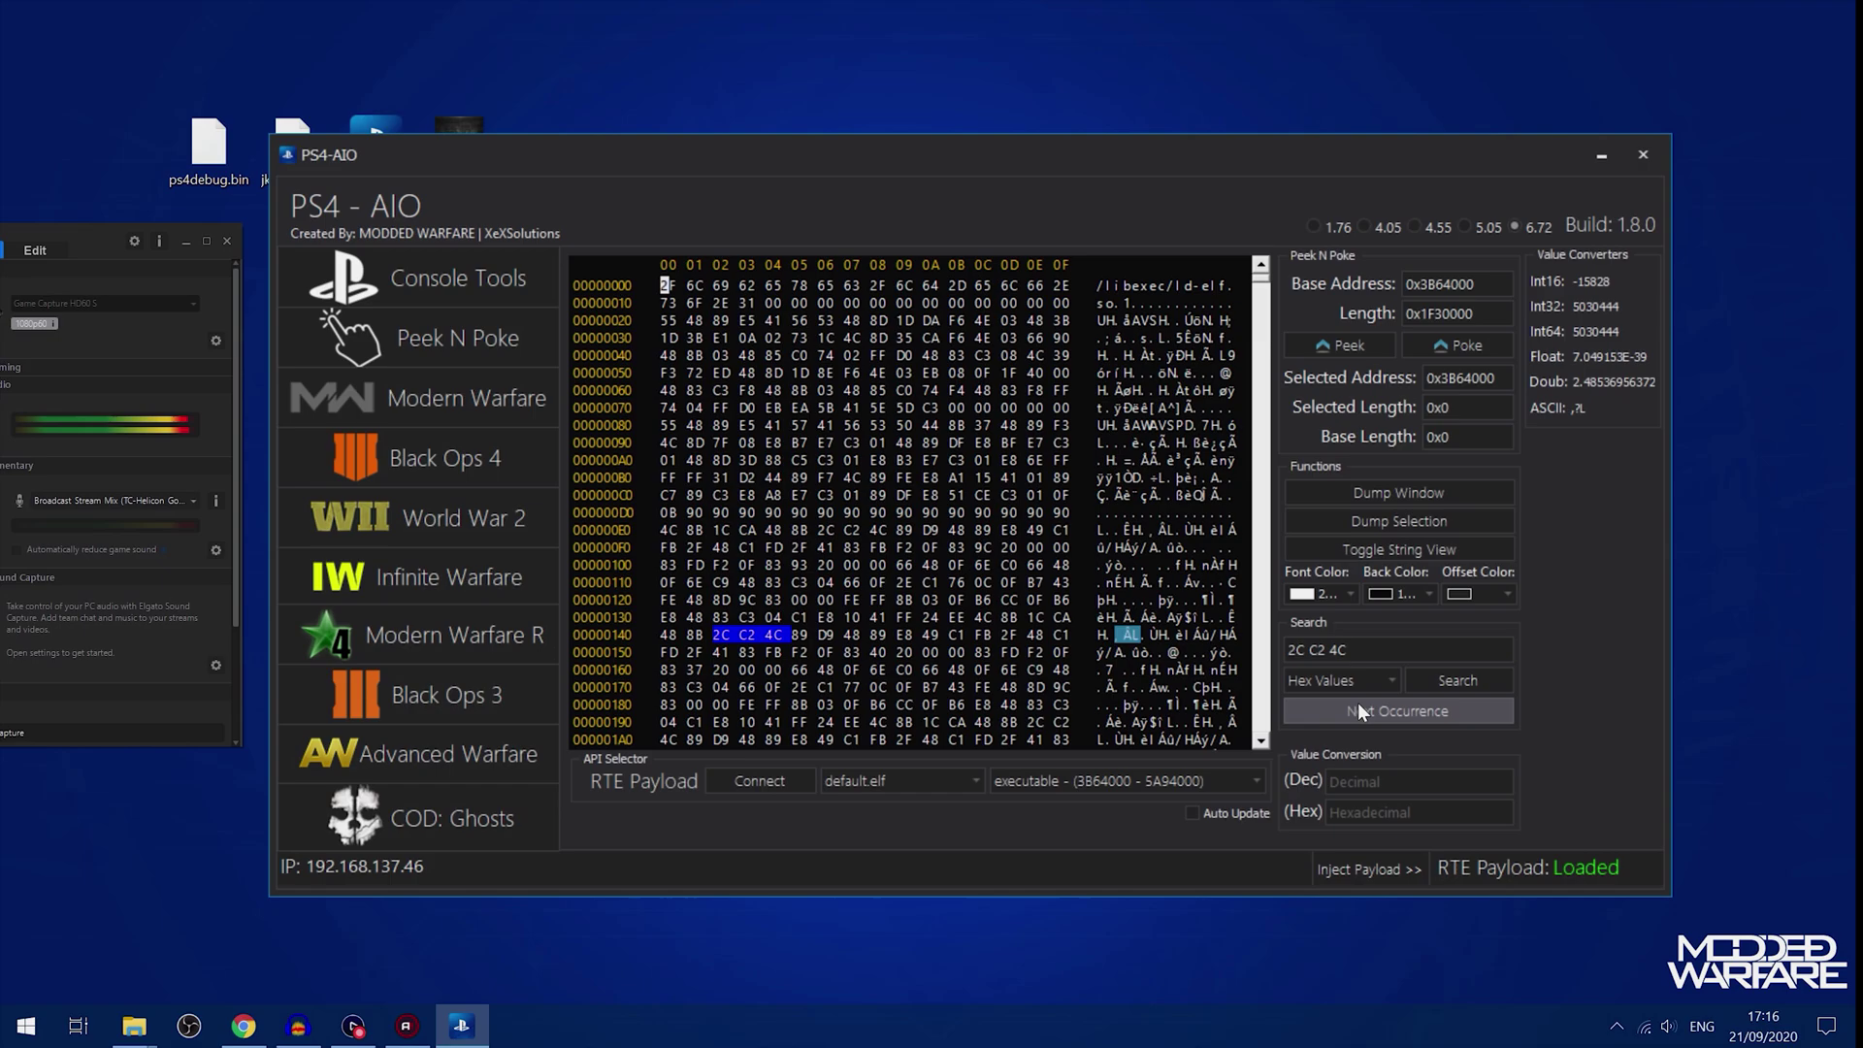
pyautogui.click(1358, 711)
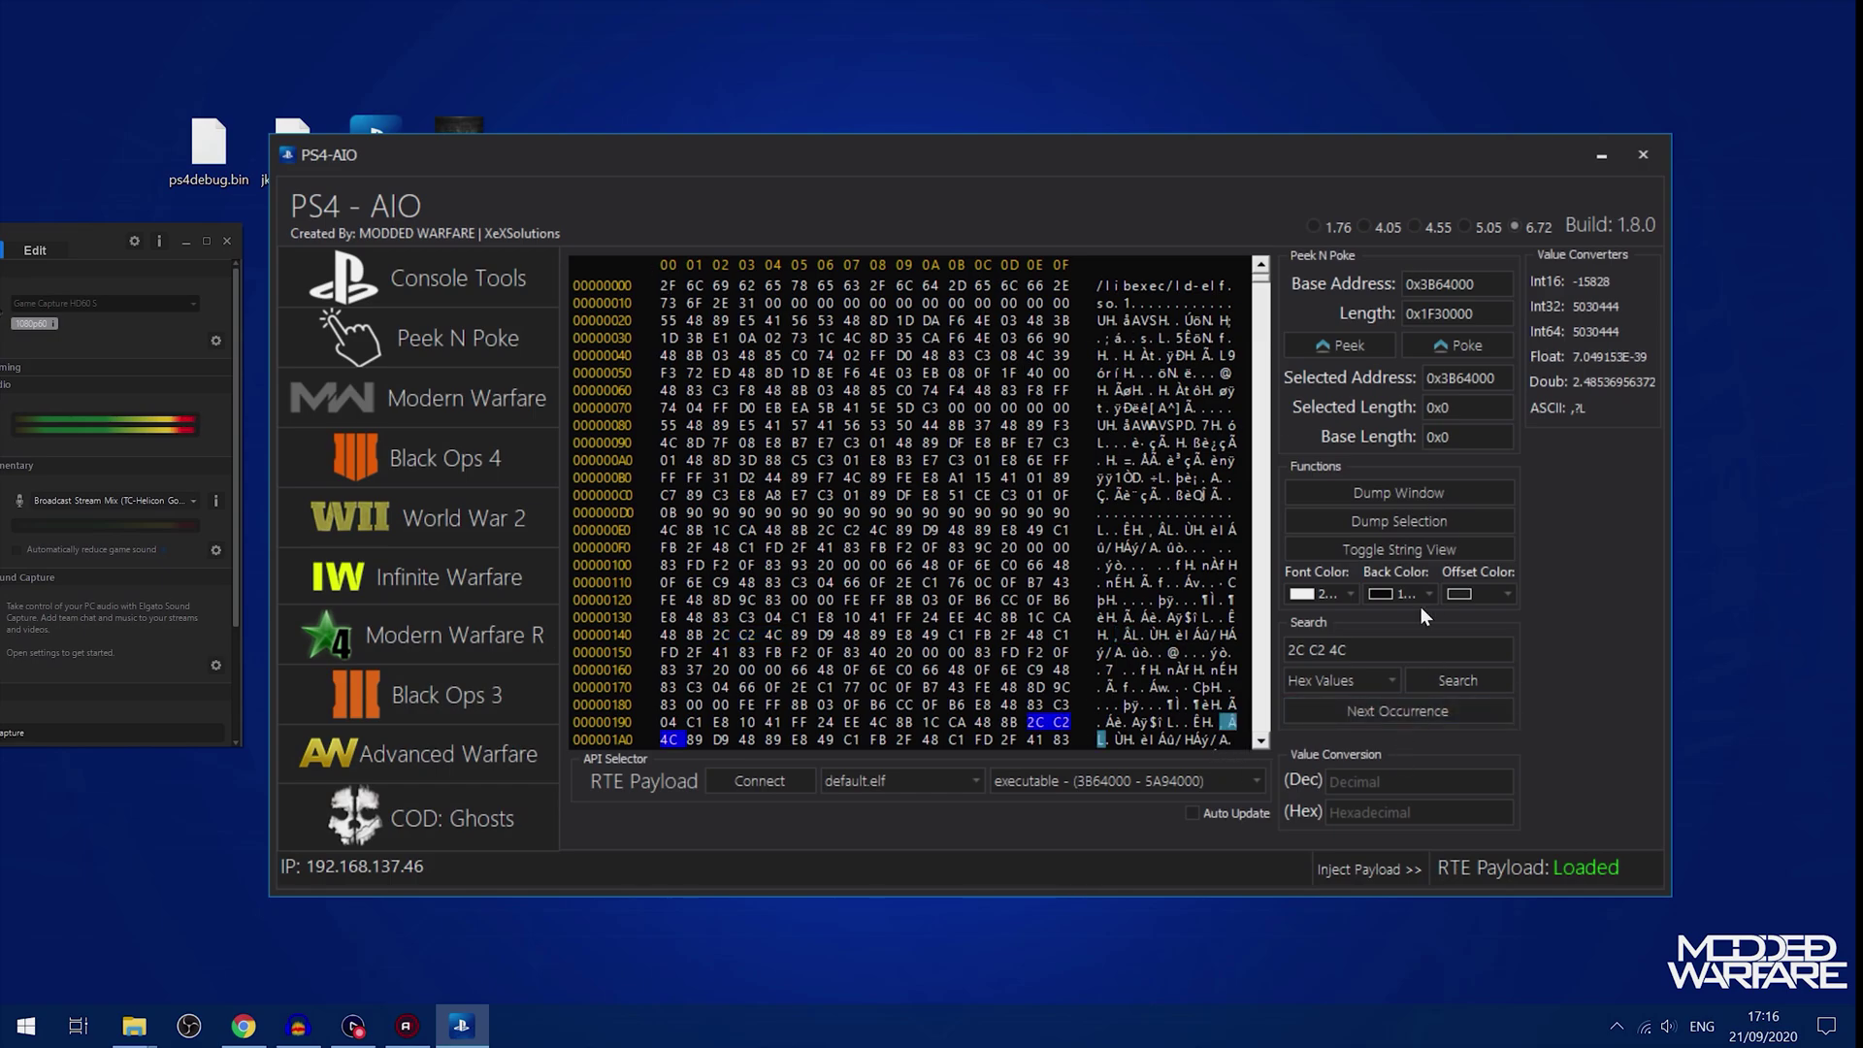
# Step: Switch the search type to Text String and reselect the search text
pyautogui.click(1381, 679)
pyautogui.click(1346, 712)
pyautogui.hotkey('shift', 'Tab')
# Step: Search for the text 'elf' and read the hit's offset 0xEA and address 0x3B640EA
pyautogui.write('elf')
pyautogui.click(1463, 682)
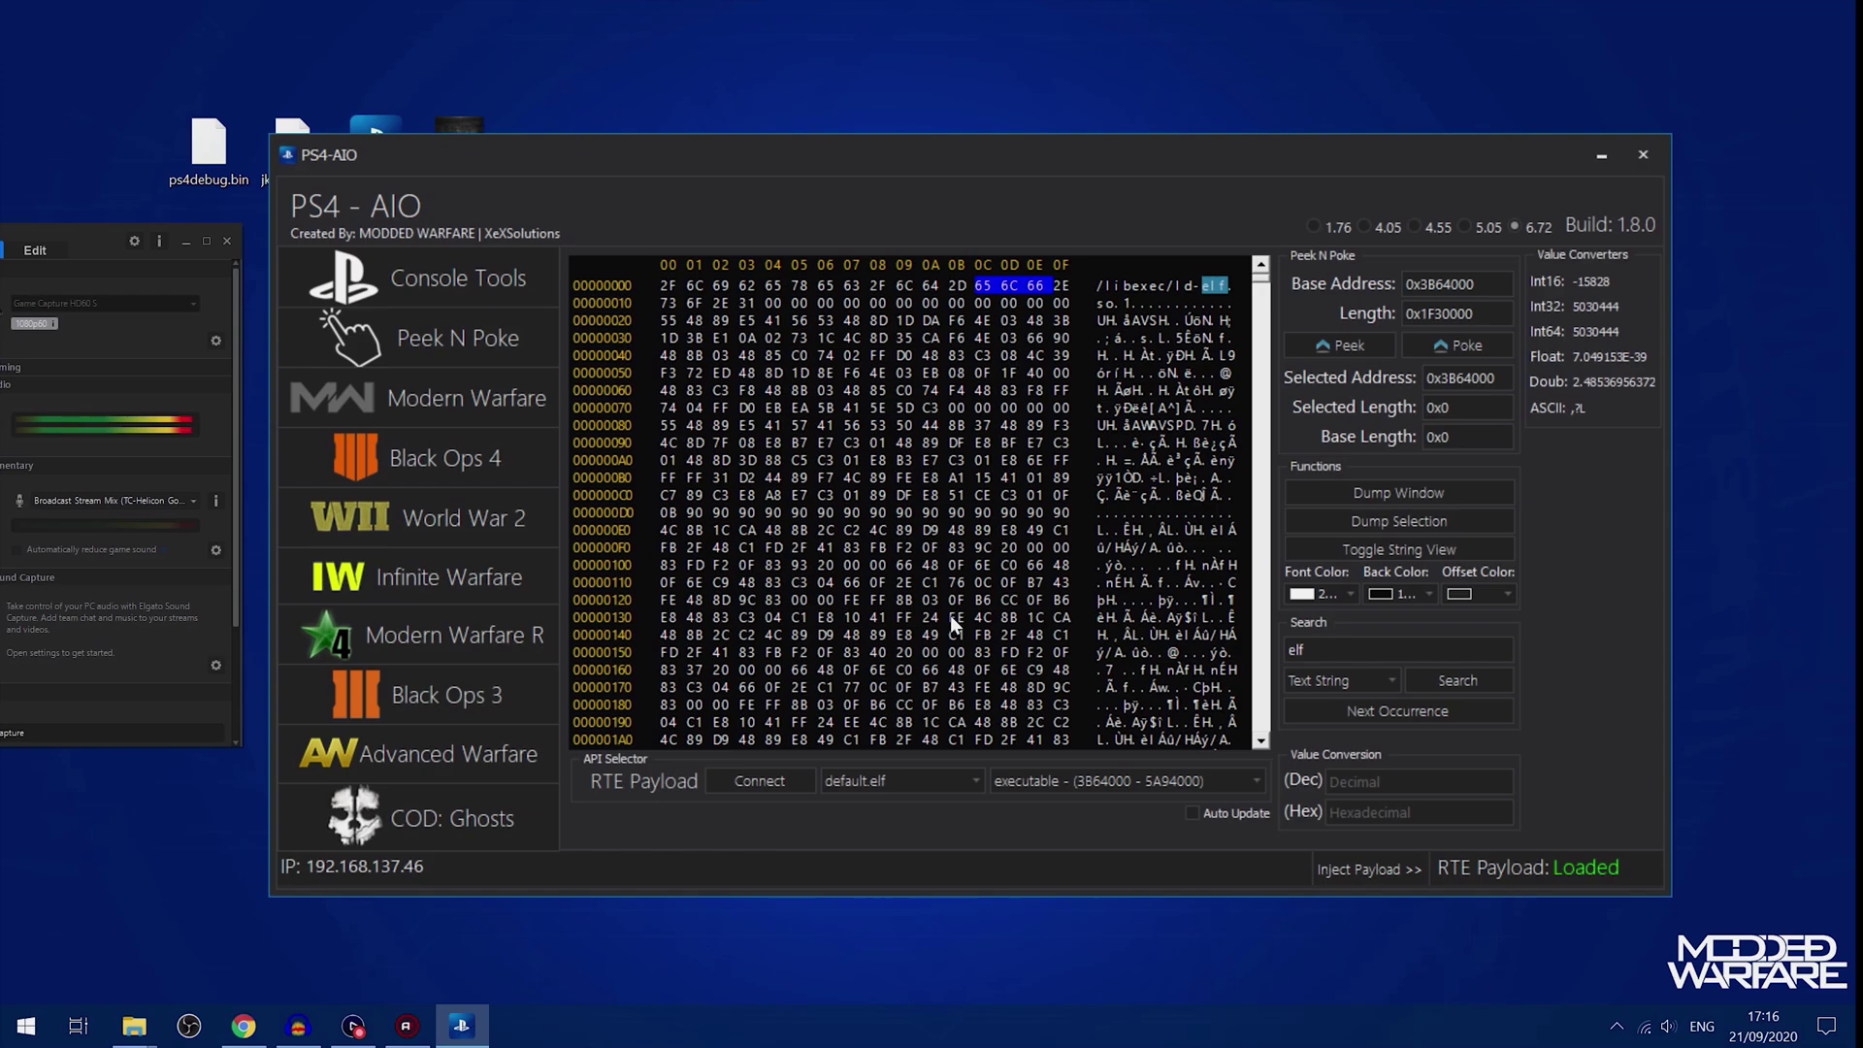
pyautogui.click(929, 530)
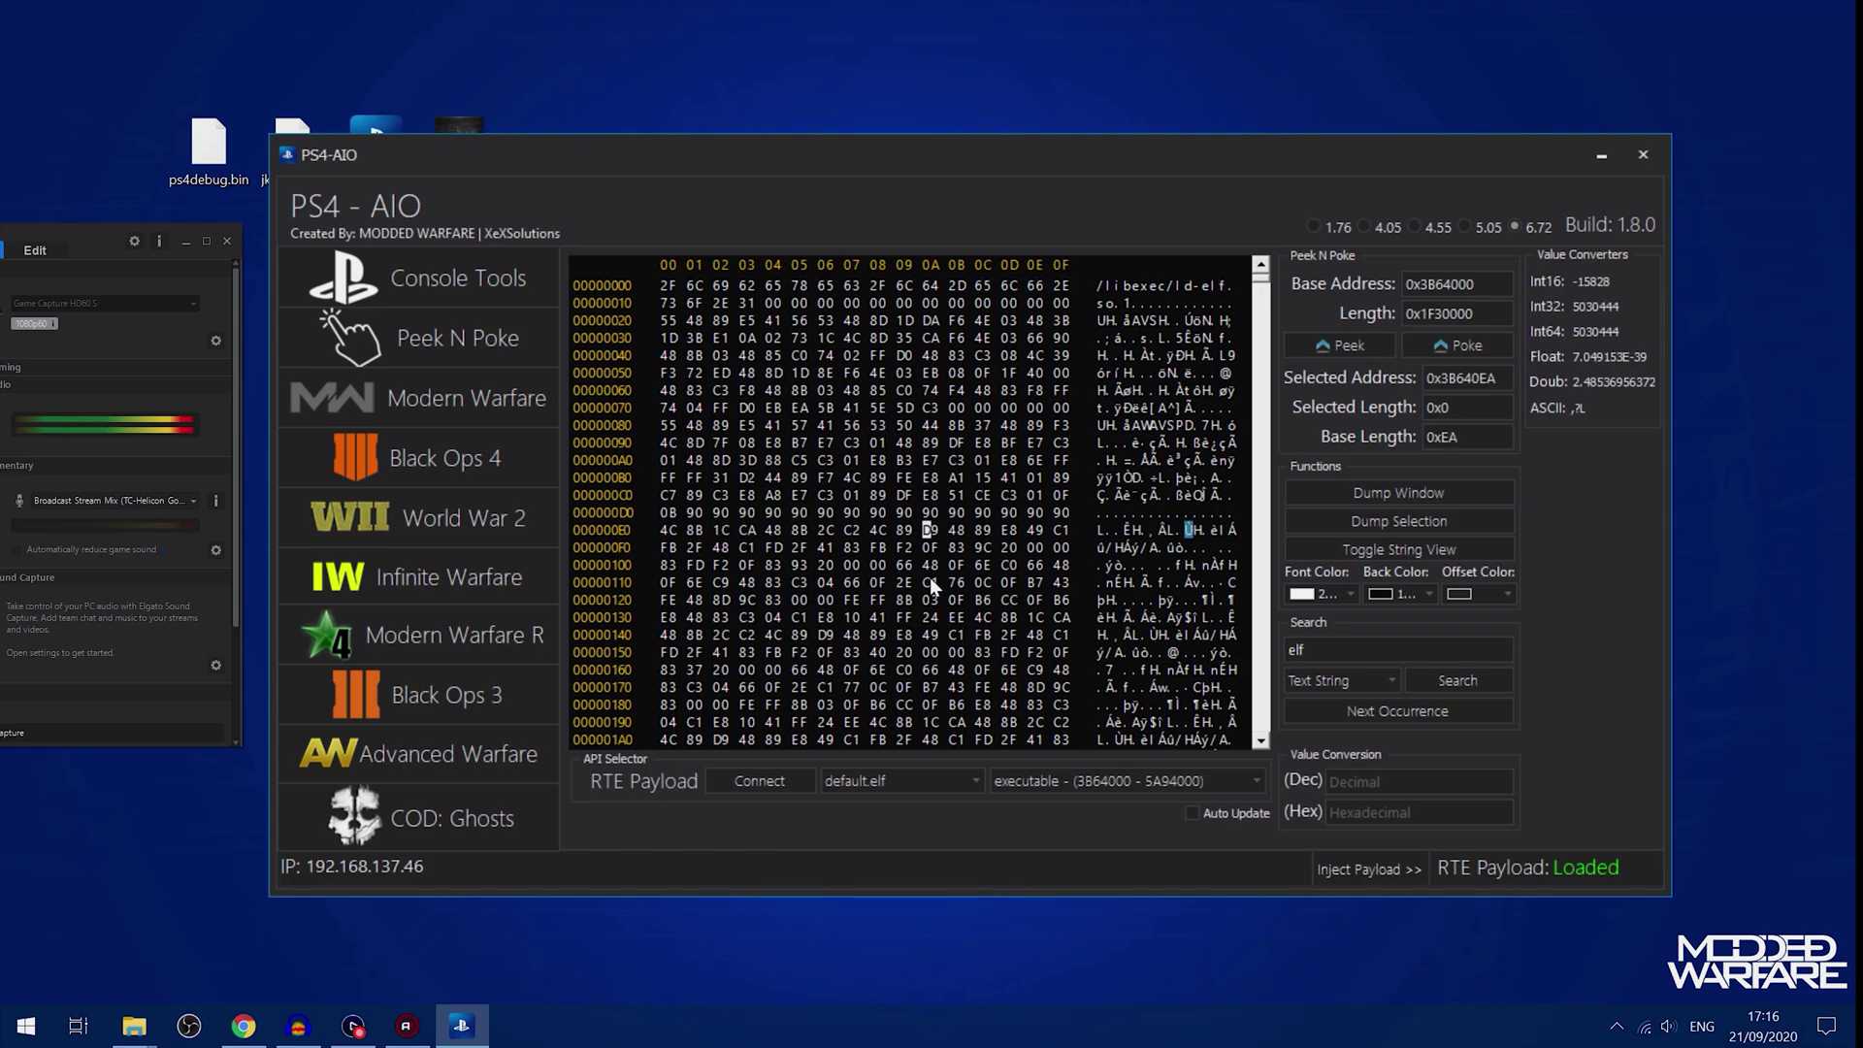
pyautogui.doubleClick(1448, 437)
pyautogui.doubleClick(1460, 377)
# Step: Select bytes 5B 41 5E, then mark a 0x12B-byte block starting at 0x3B64042
pyautogui.click(1036, 687)
pyautogui.moveTo(834, 408); pyautogui.dragTo(910, 419)
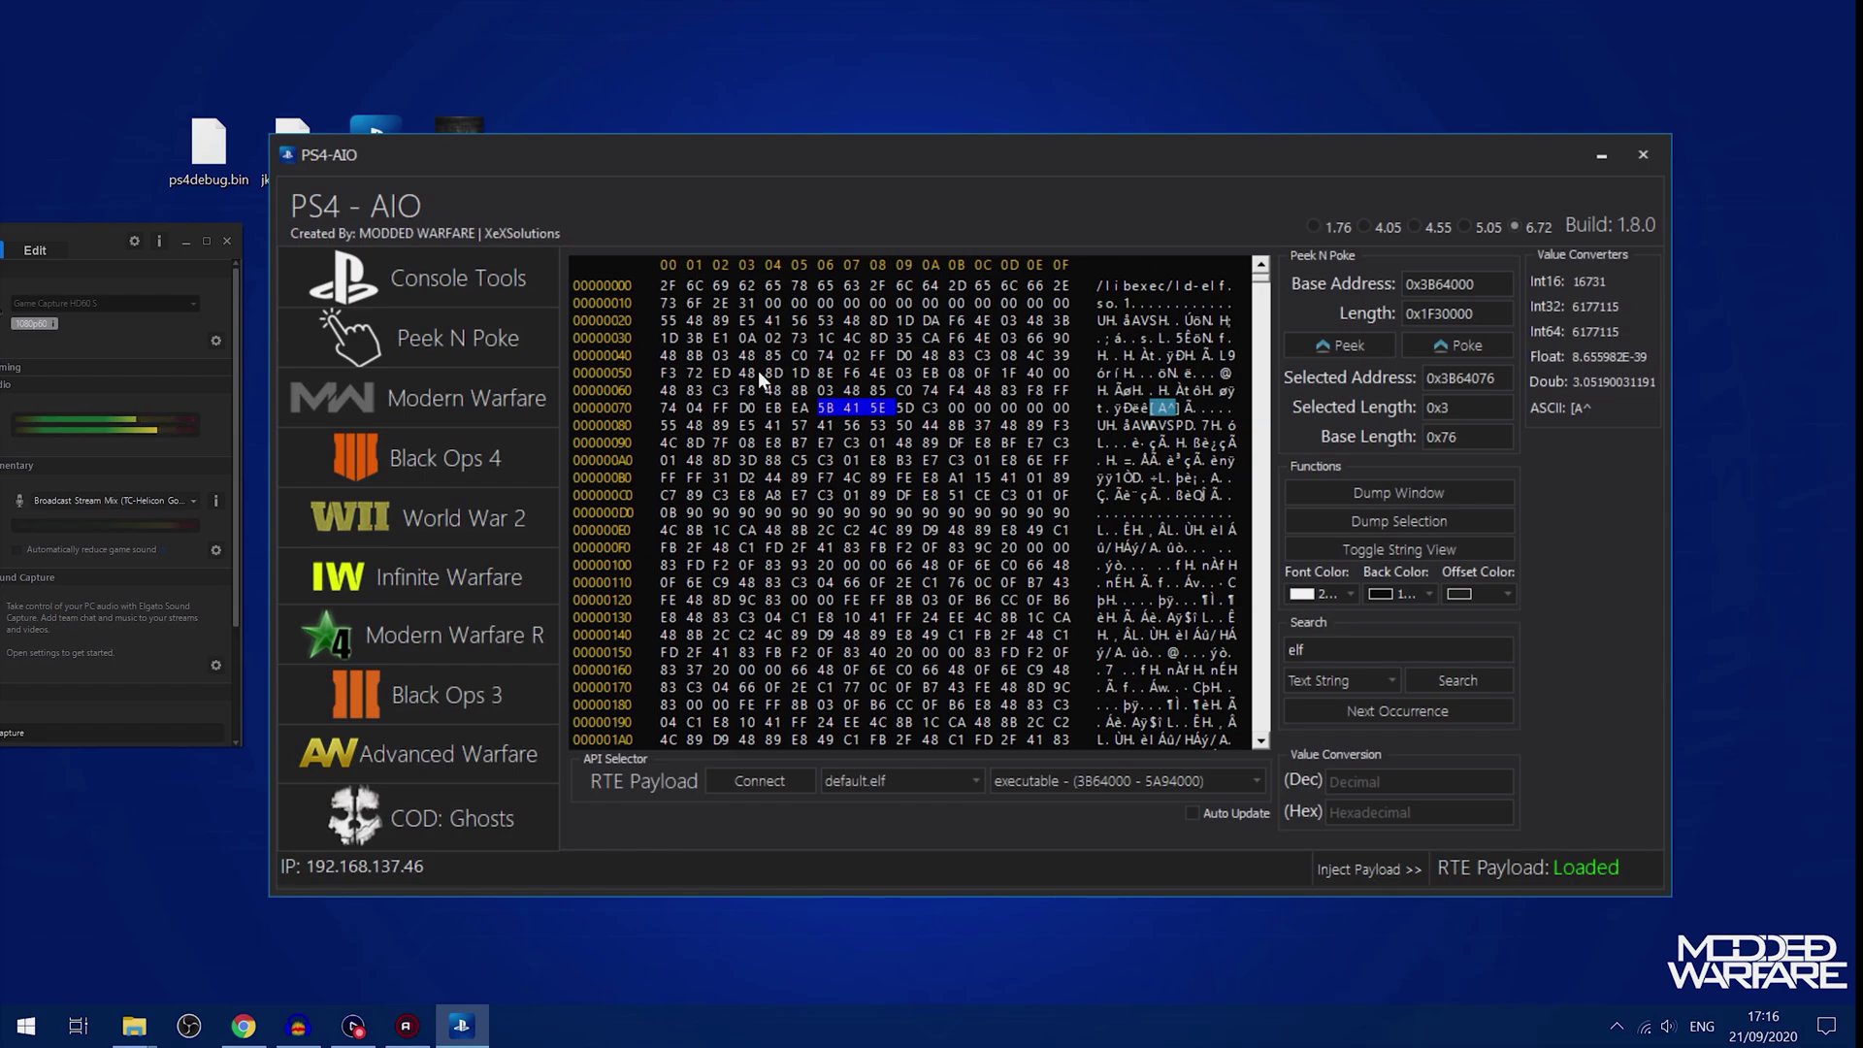
pyautogui.moveTo(720, 357); pyautogui.dragTo(1004, 678)
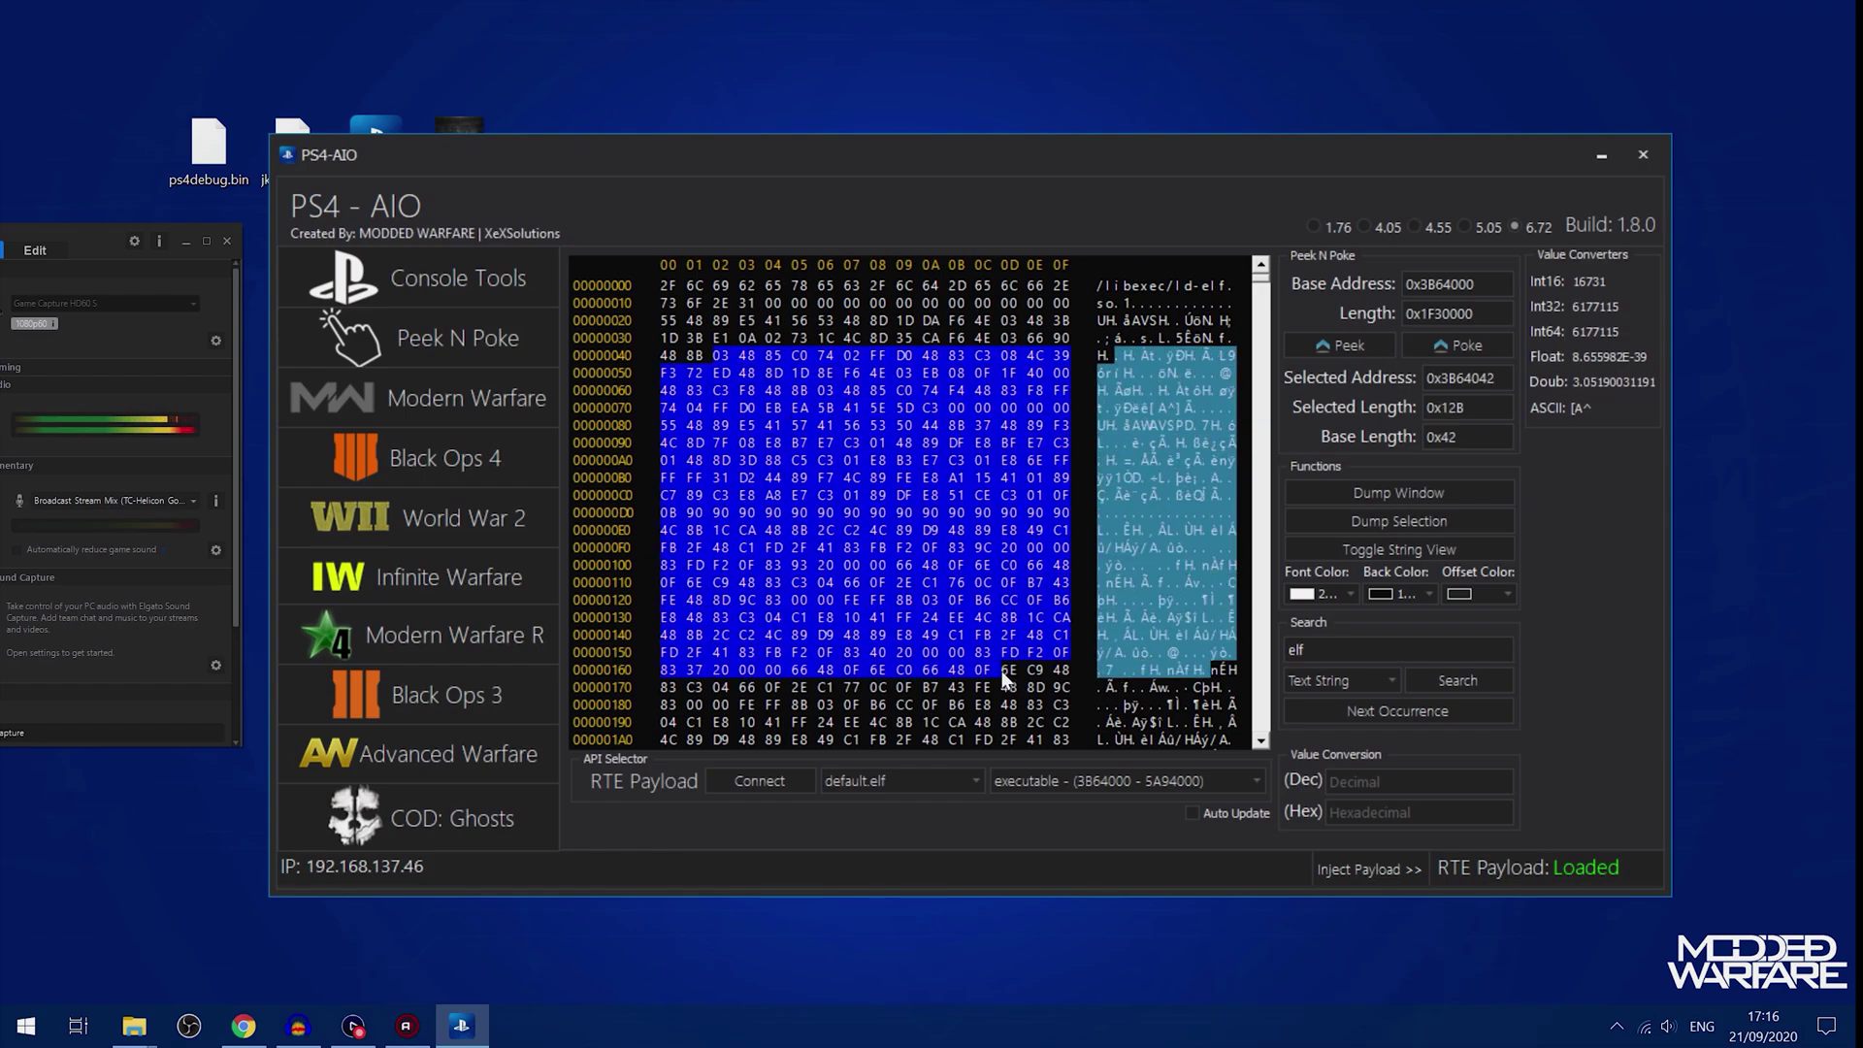